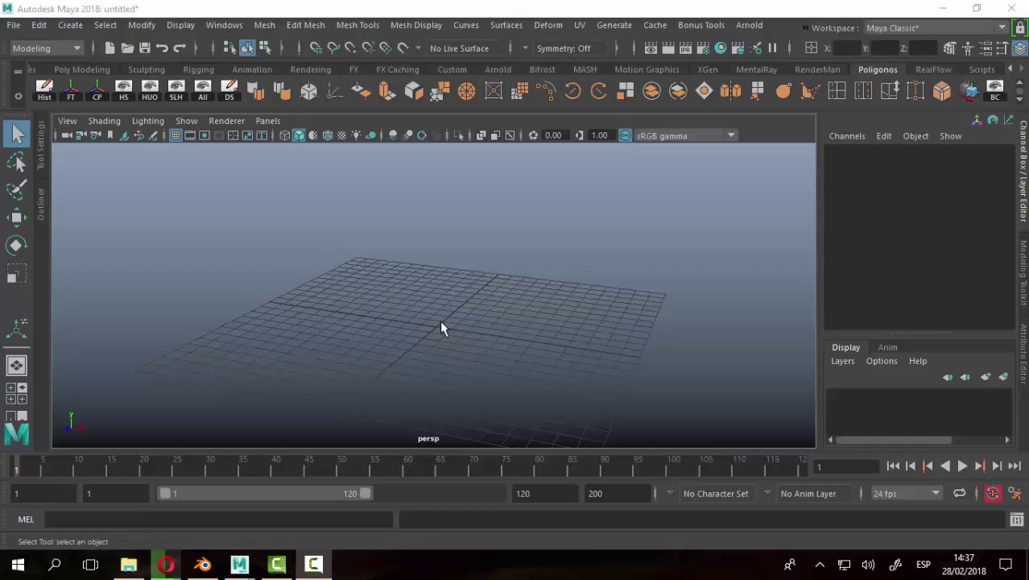
# Create a default polygon cube at the origin and switch to the front orthographic view.
pyautogui.click(71, 29)
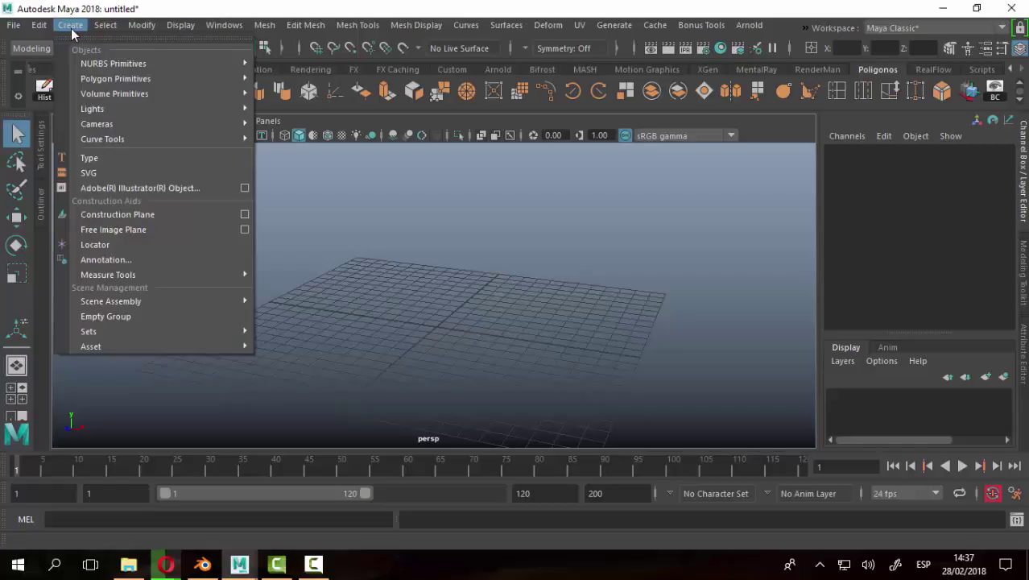
pyautogui.moveTo(115, 78)
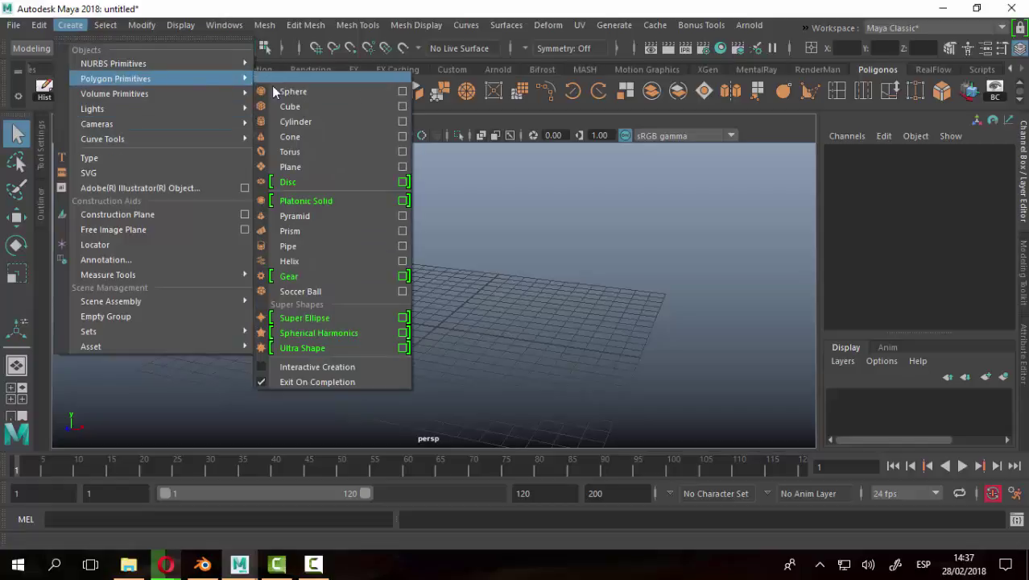
pyautogui.click(292, 107)
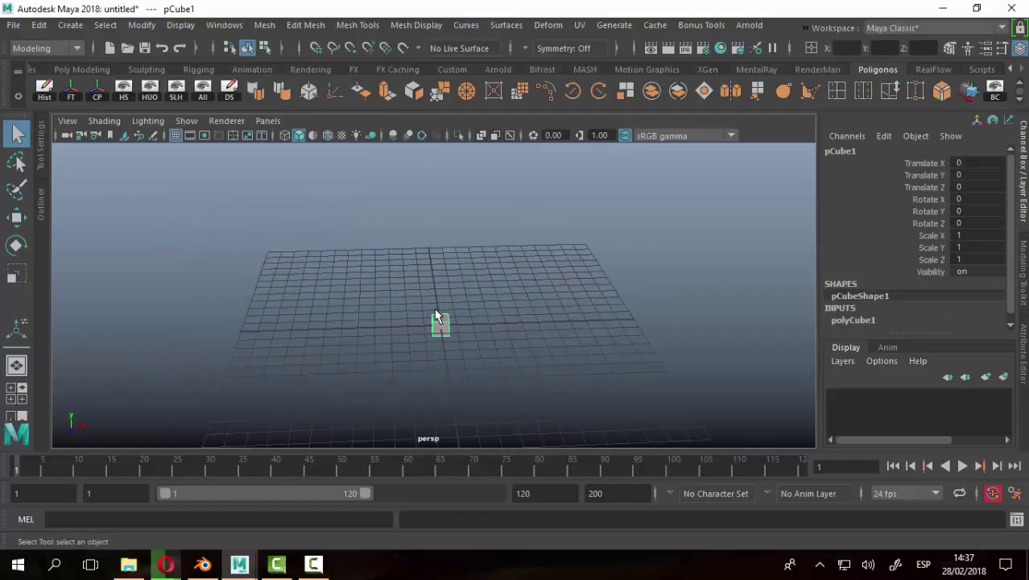
pyautogui.press('space')
pyautogui.press('space')
pyautogui.press('space')
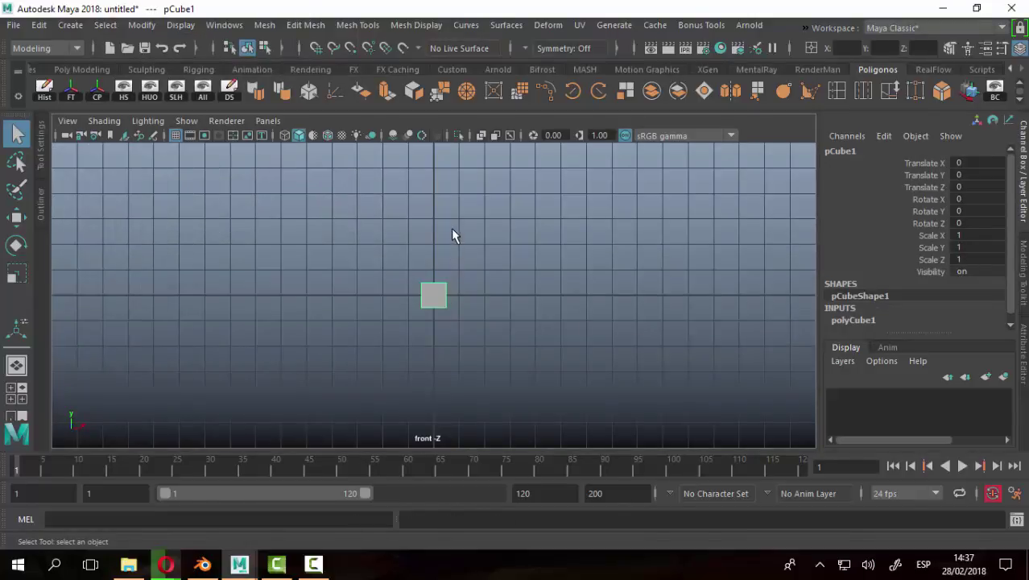
pyautogui.keyDown('alt'); pyautogui.moveTo(451, 234); pyautogui.dragTo(432, 269, button='middle'); pyautogui.keyUp('alt')
# Start a CV curve with three points rising from the cube toward the upper right.
pyautogui.click(69, 26)
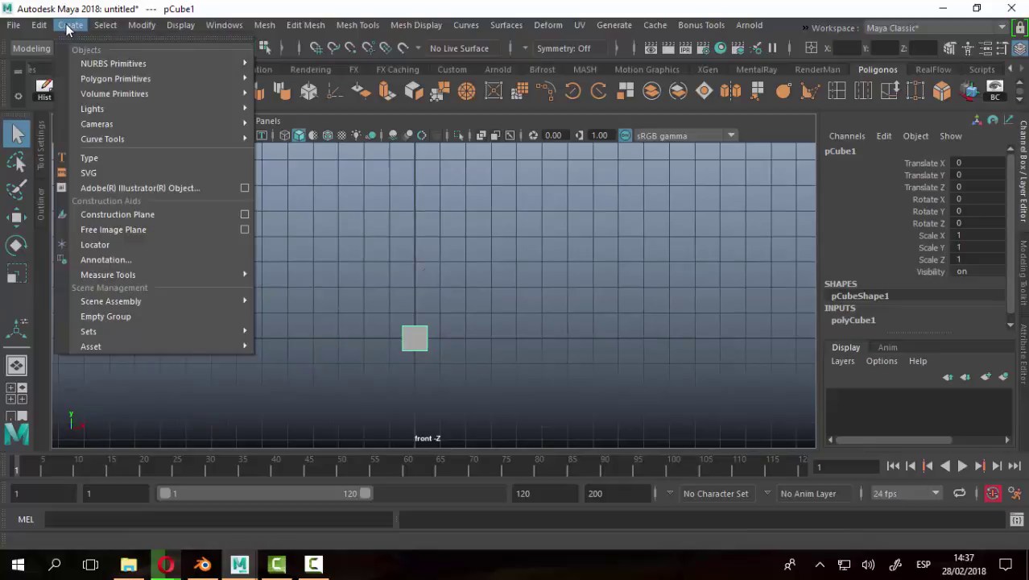
pyautogui.moveTo(102, 138)
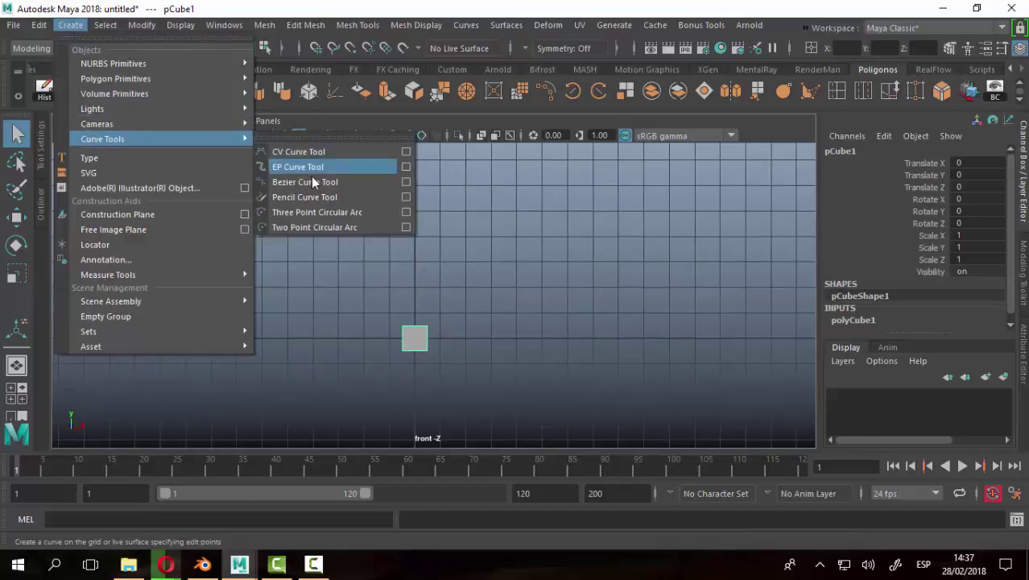
pyautogui.click(305, 153)
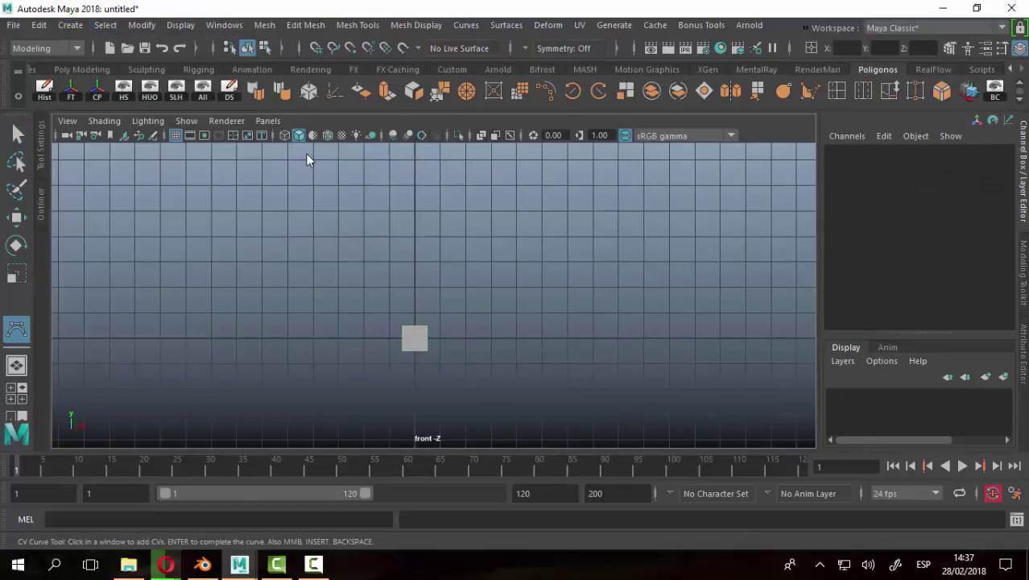
pyautogui.click(416, 337)
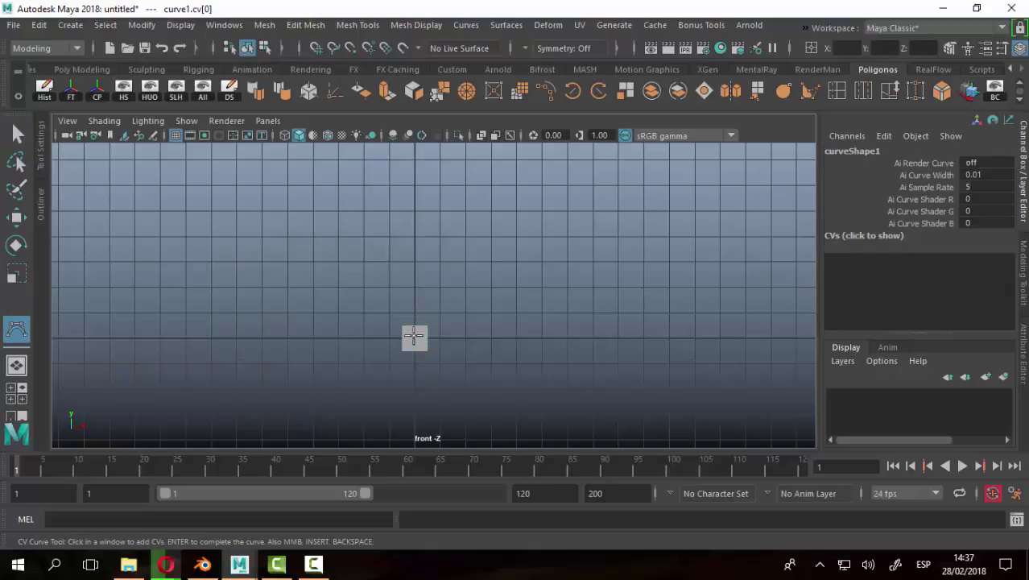
pyautogui.click(485, 255)
pyautogui.click(540, 214)
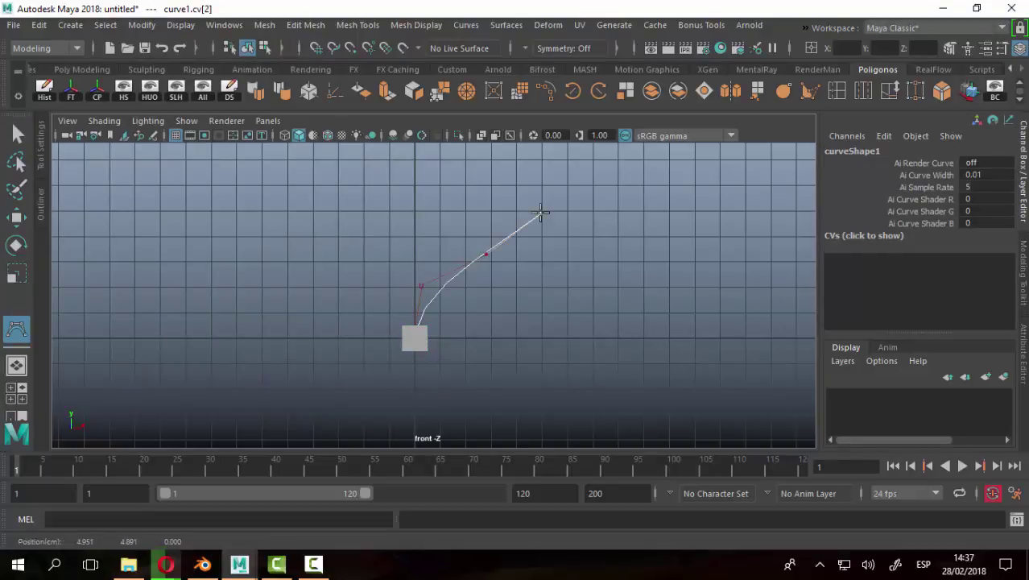
# Extend the curve with four more points bending right, up and back left, then finish it.
pyautogui.keyDown('alt'); pyautogui.moveTo(613, 275); pyautogui.dragTo(603, 290, button='middle'); pyautogui.keyUp('alt')
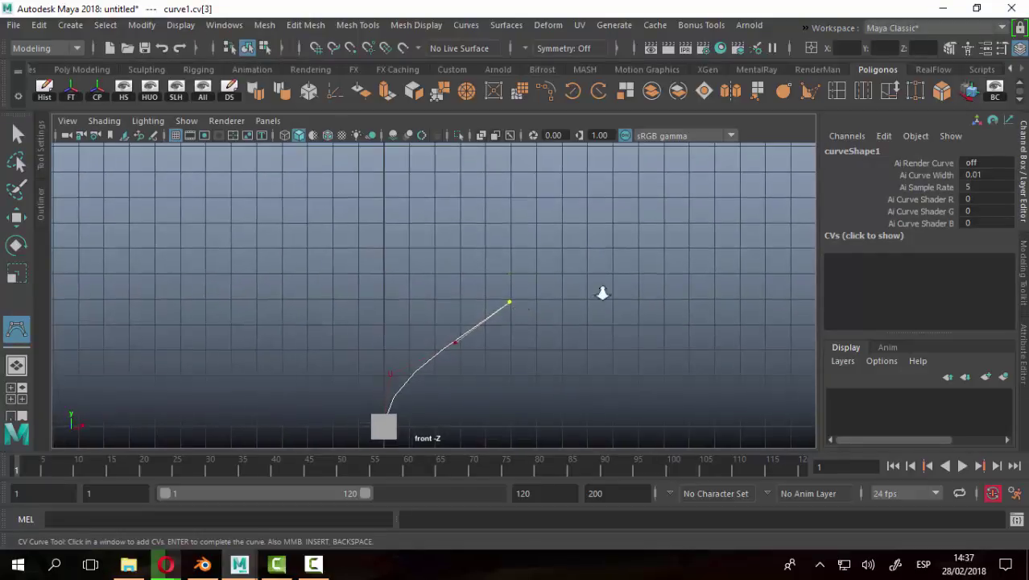
pyautogui.scroll(-2, 603, 290)
pyautogui.keyDown('alt'); pyautogui.moveTo(487, 240); pyautogui.dragTo(500, 284, button='middle'); pyautogui.keyUp('alt')
pyautogui.click(500, 284)
pyautogui.click(480, 234)
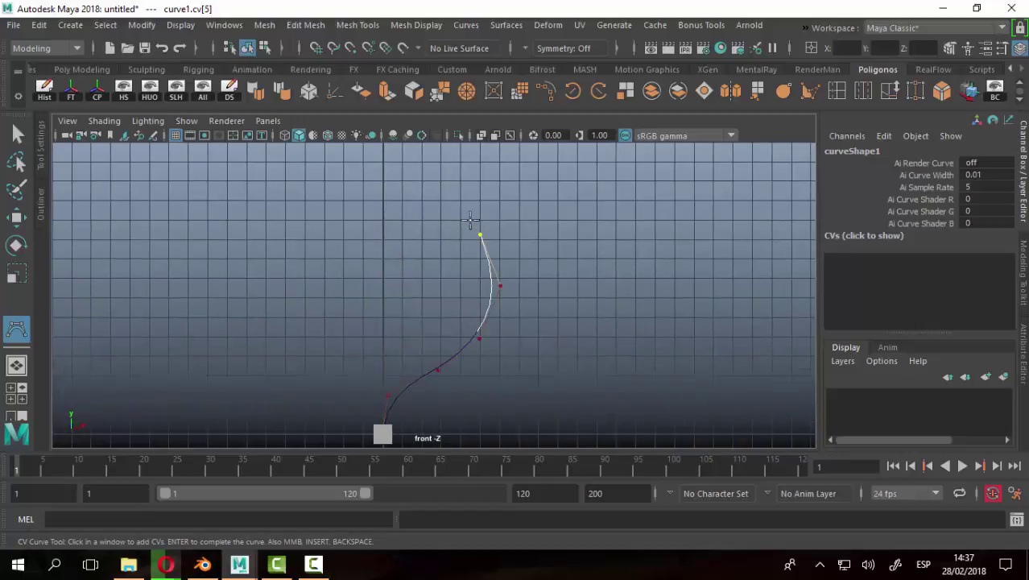
pyautogui.click(420, 194)
pyautogui.click(349, 181)
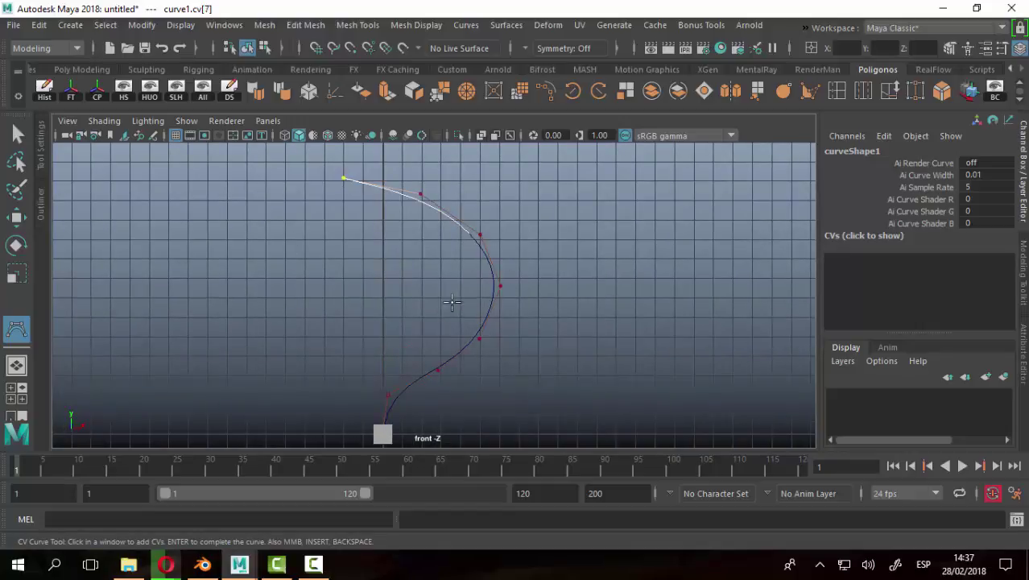
pyautogui.press('q')
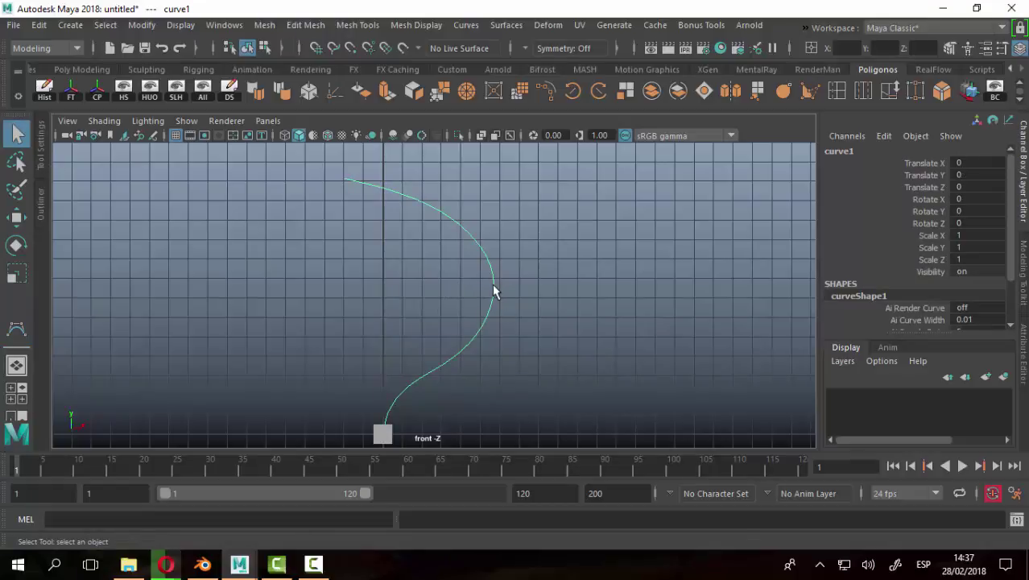
# Edit curve1's CVs with the Move tool, pushing the upper points up and right.
pyautogui.press('F8')
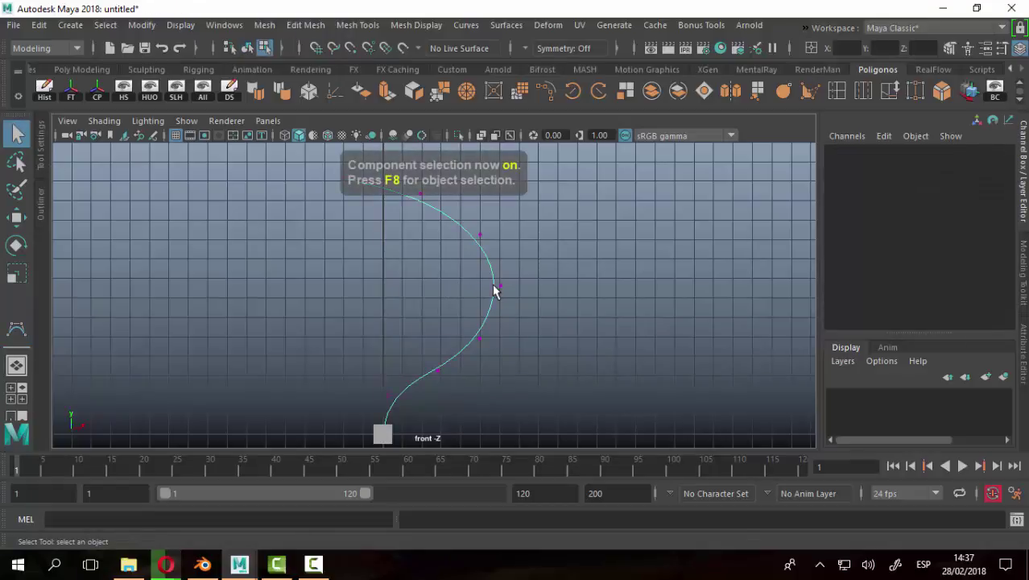
pyautogui.click(18, 217)
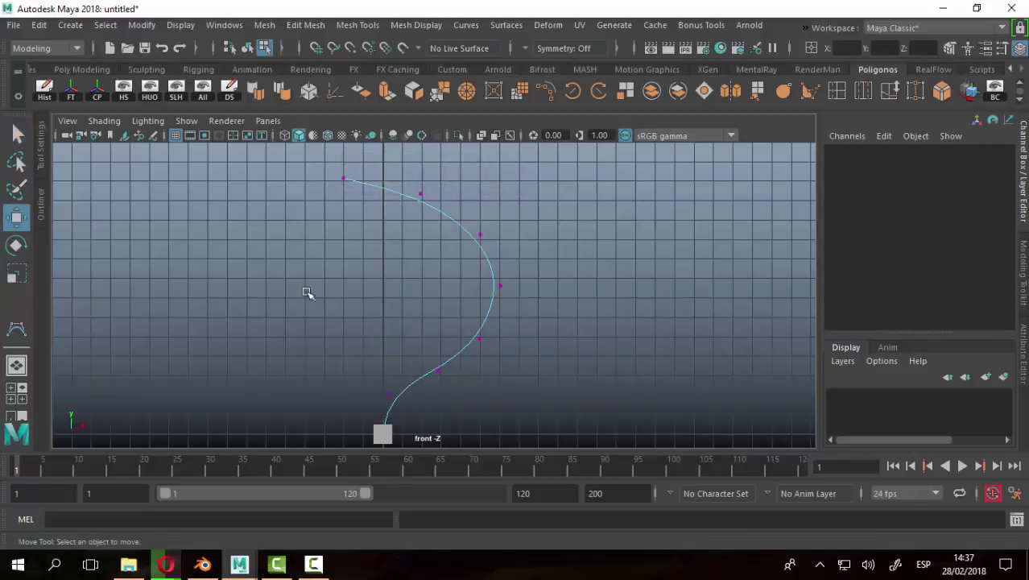
pyautogui.moveTo(465, 223); pyautogui.dragTo(517, 251)
pyautogui.moveTo(533, 185); pyautogui.dragTo(551, 165)
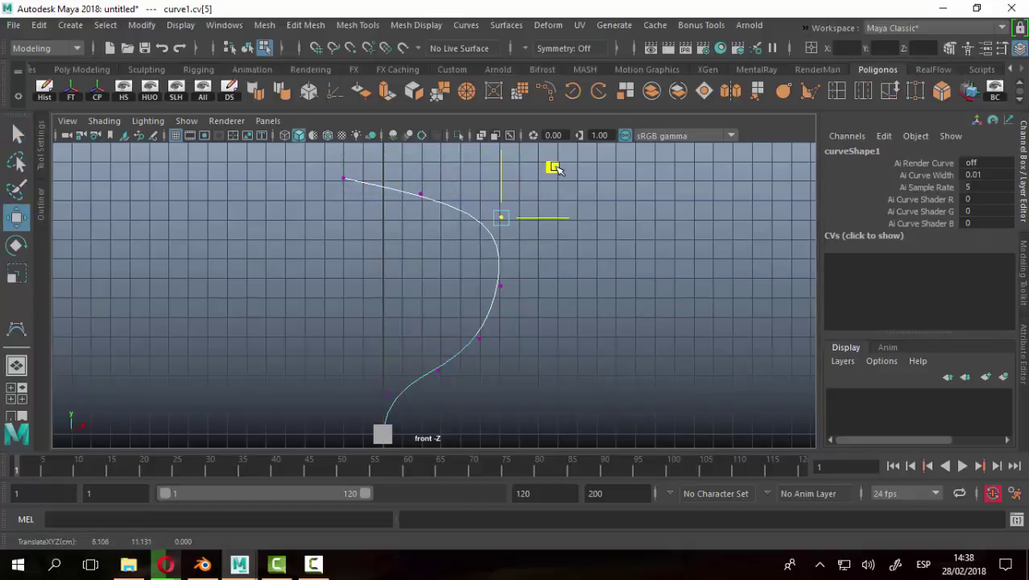
pyautogui.click(500, 285)
pyautogui.moveTo(551, 235)
pyautogui.mouseDown()
pyautogui.moveTo(578, 260)
pyautogui.moveTo(578, 250)
pyautogui.mouseUp()
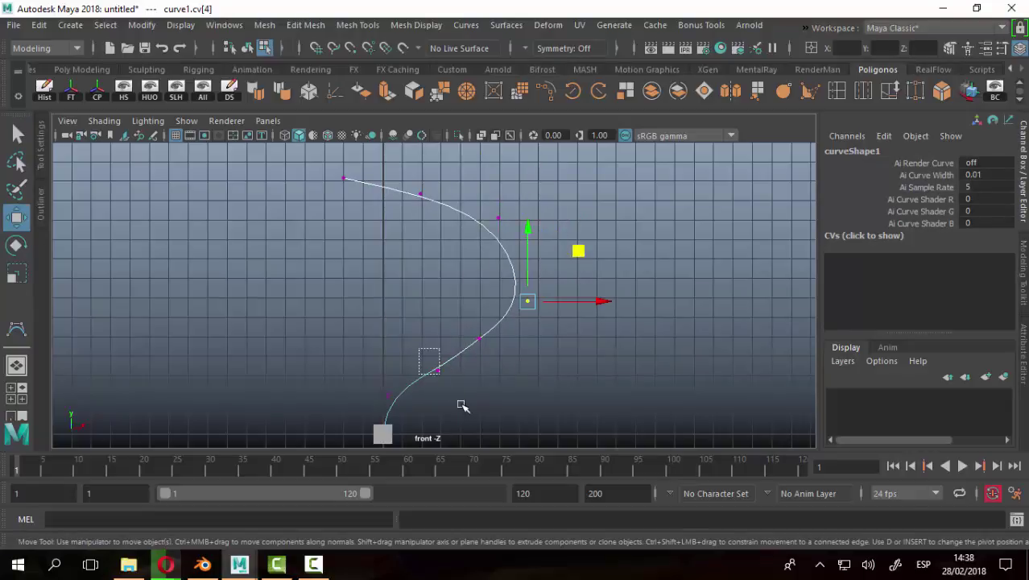
# Reshape the lower curve by moving its lower and middle control points up-left.
pyautogui.moveTo(422, 352); pyautogui.dragTo(460, 404)
pyautogui.click(462, 425)
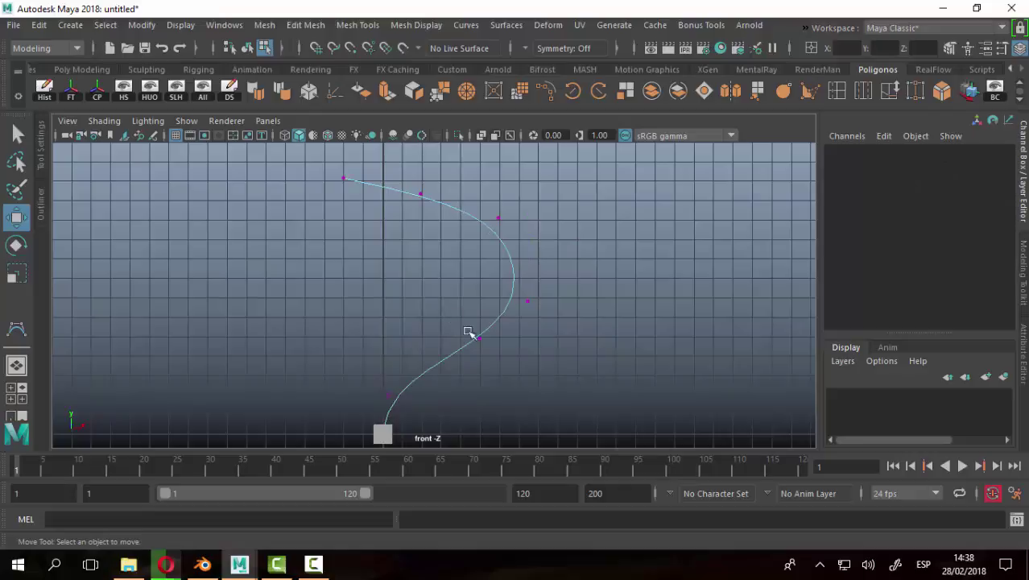
pyautogui.moveTo(470, 333); pyautogui.dragTo(490, 350)
pyautogui.moveTo(522, 294); pyautogui.dragTo(499, 305, button='middle')
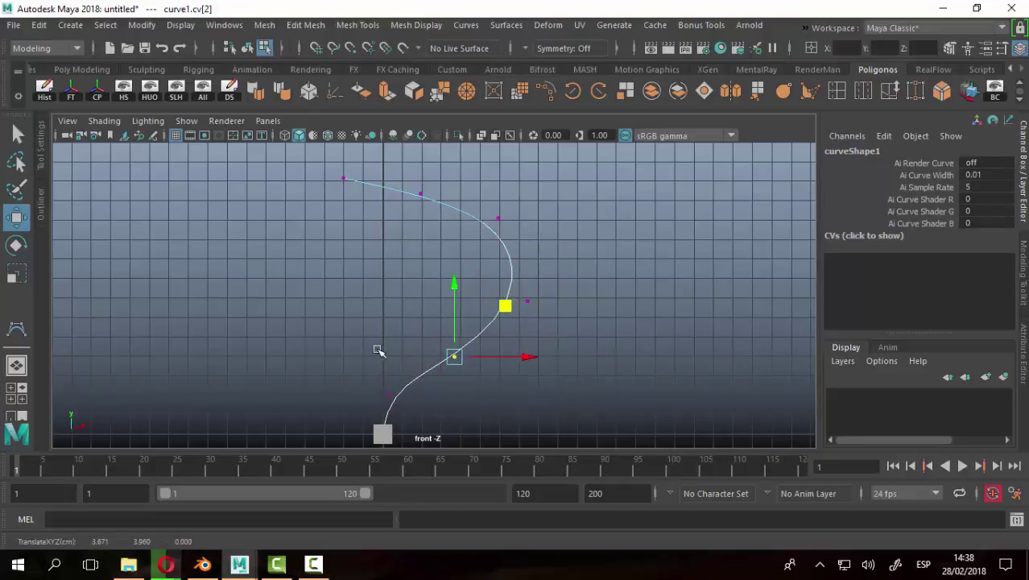
pyautogui.click(388, 394)
pyautogui.moveTo(427, 348); pyautogui.dragTo(435, 344, button='middle')
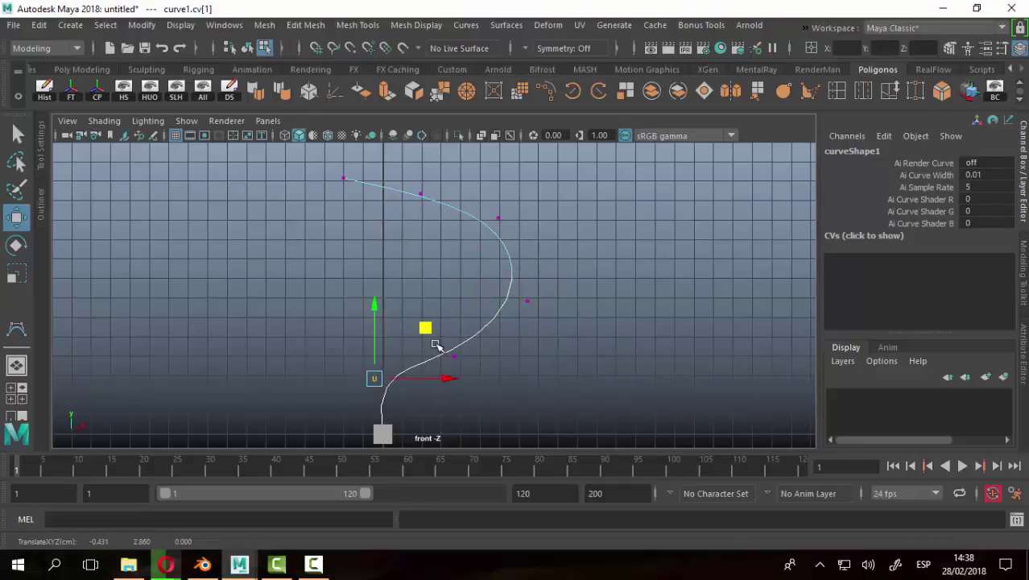
pyautogui.moveTo(439, 345); pyautogui.dragTo(477, 393)
pyautogui.moveTo(489, 381); pyautogui.dragTo(483, 362, button='middle')
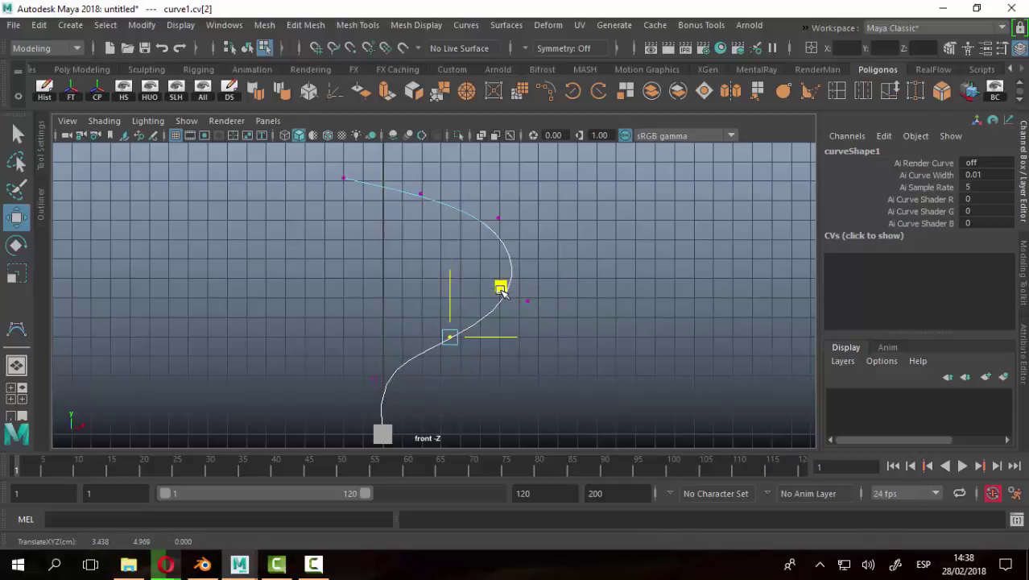
# Raise the bulge and top control points to round the curve into a hook.
pyautogui.moveTo(515, 280); pyautogui.dragTo(564, 318)
pyautogui.moveTo(590, 265); pyautogui.dragTo(593, 223, button='middle')
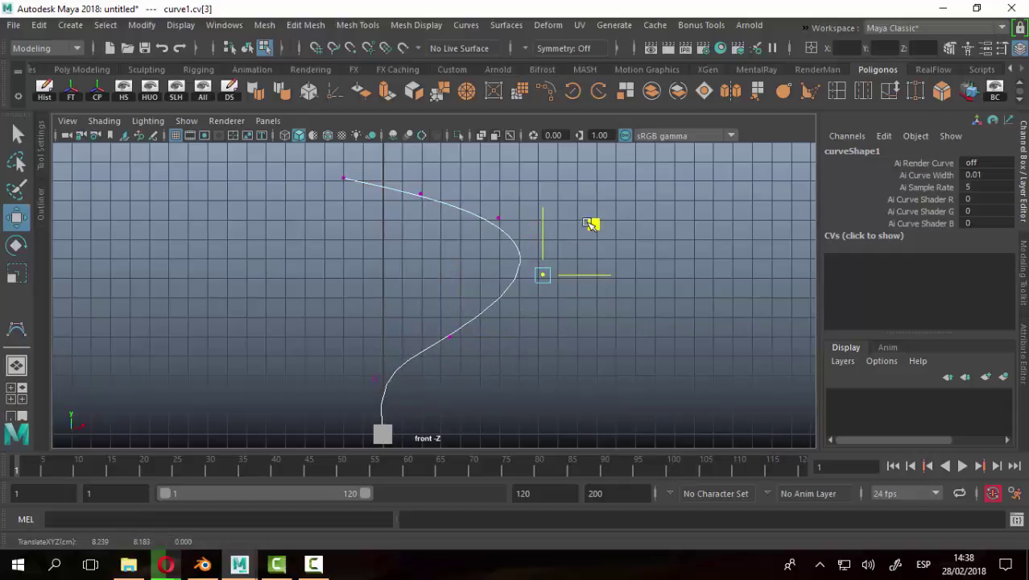
pyautogui.click(498, 213)
pyautogui.moveTo(535, 202); pyautogui.dragTo(524, 158, button='middle')
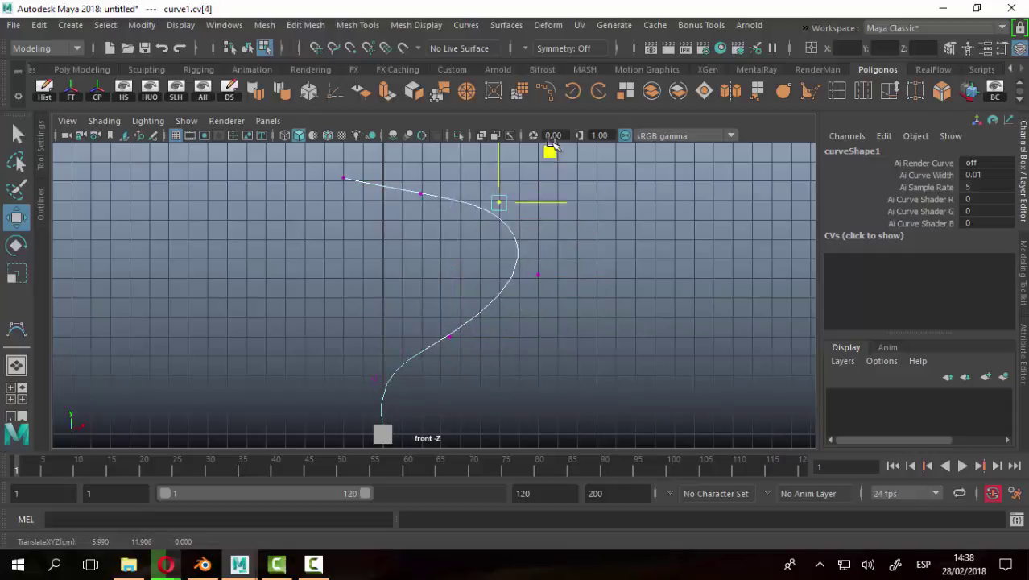
pyautogui.click(420, 193)
pyautogui.moveTo(482, 195); pyautogui.dragTo(472, 145, button='middle')
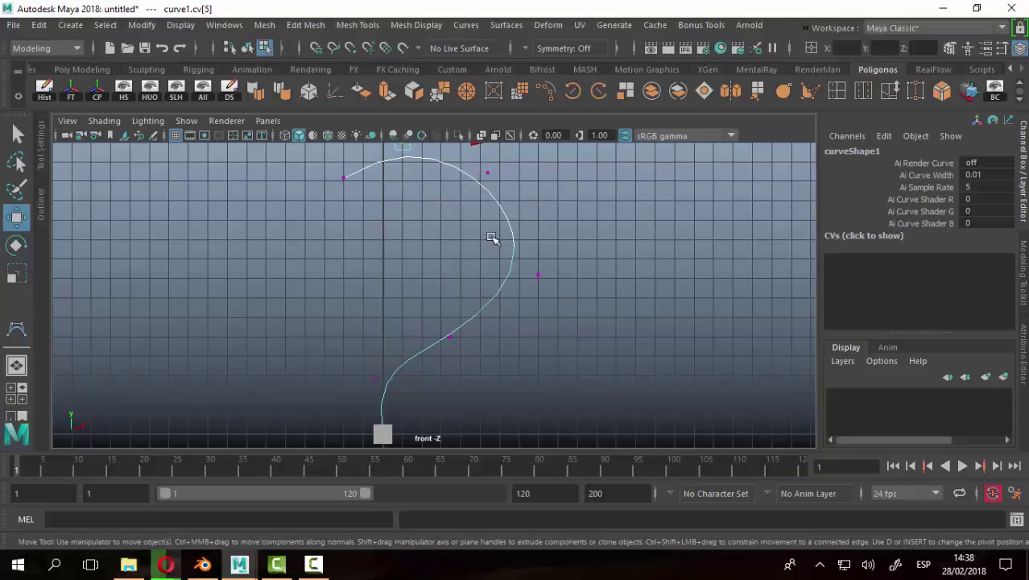
# Return to object mode with the Select tool and select the cube.
pyautogui.press('F8')
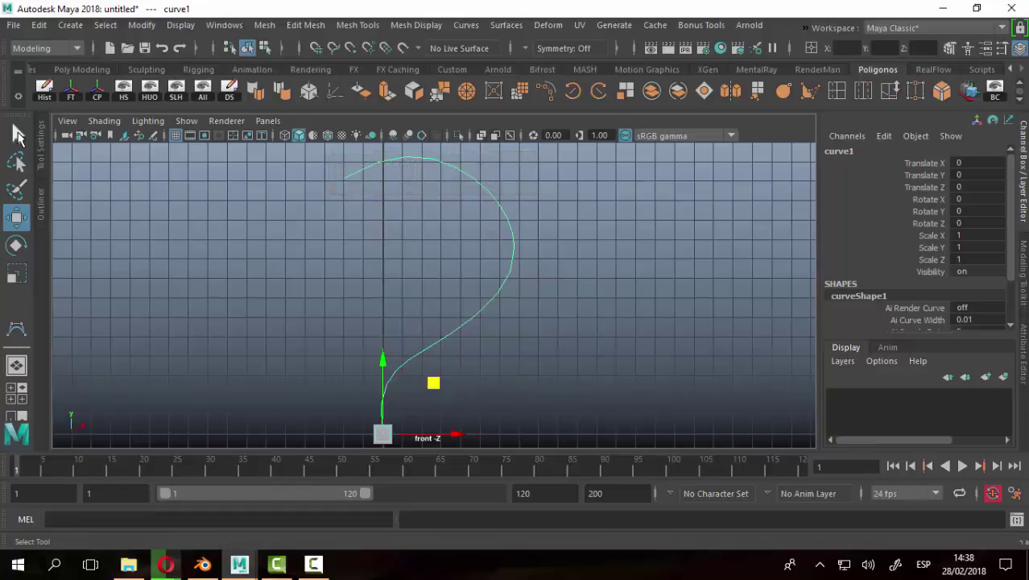
pyautogui.press('q')
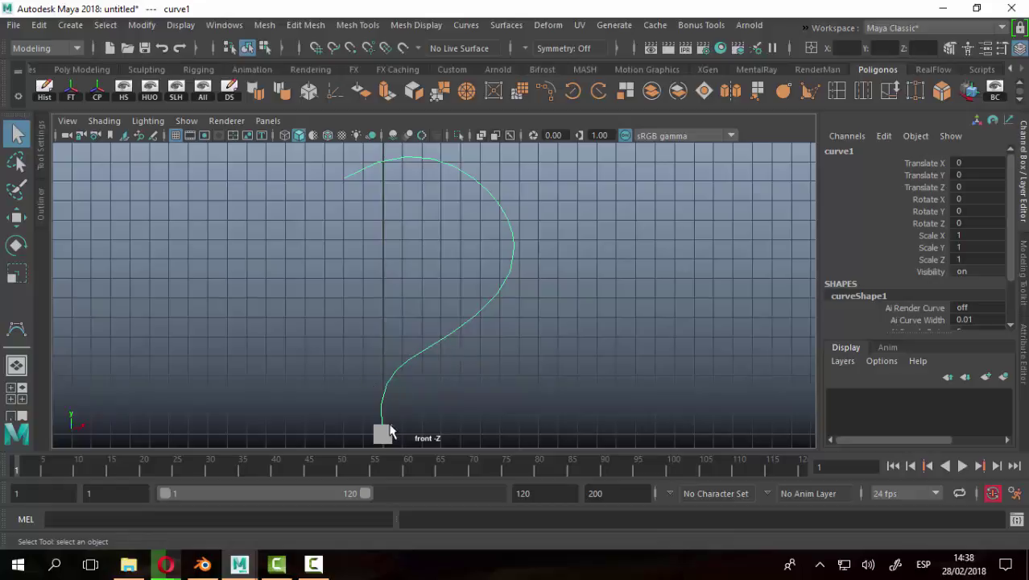
pyautogui.click(383, 433)
# Select the cube's top face in the perspective view and add curve1 to the selection.
pyautogui.press('space')
pyautogui.press('space')
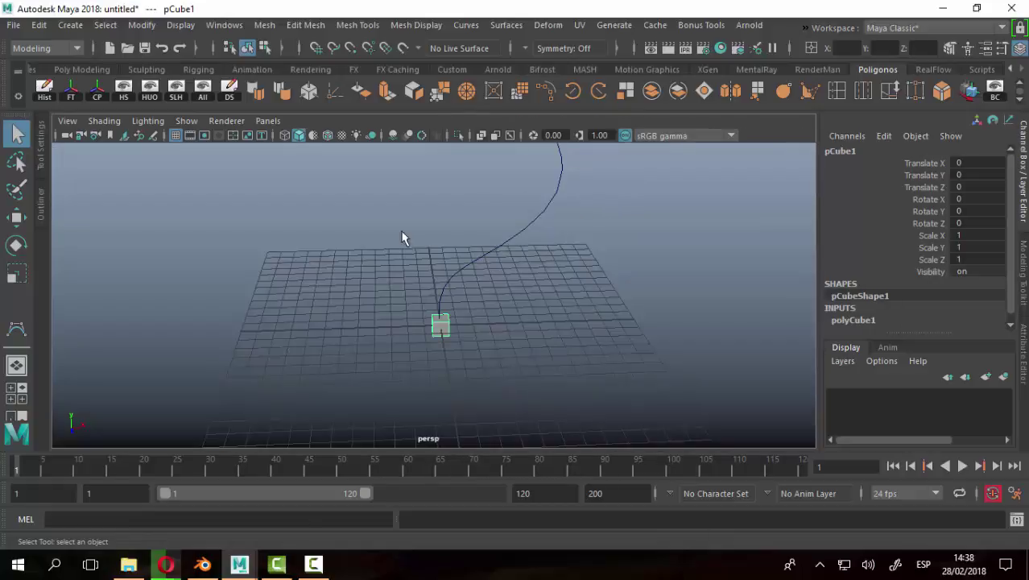
pyautogui.moveTo(402, 234)
pyautogui.keyDown('alt'); pyautogui.mouseDown()
pyautogui.moveTo(396, 296)
pyautogui.moveTo(497, 338)
pyautogui.moveTo(413, 264)
pyautogui.moveTo(467, 269)
pyautogui.moveTo(475, 280)
pyautogui.moveTo(461, 252)
pyautogui.mouseUp(); pyautogui.keyUp('alt')
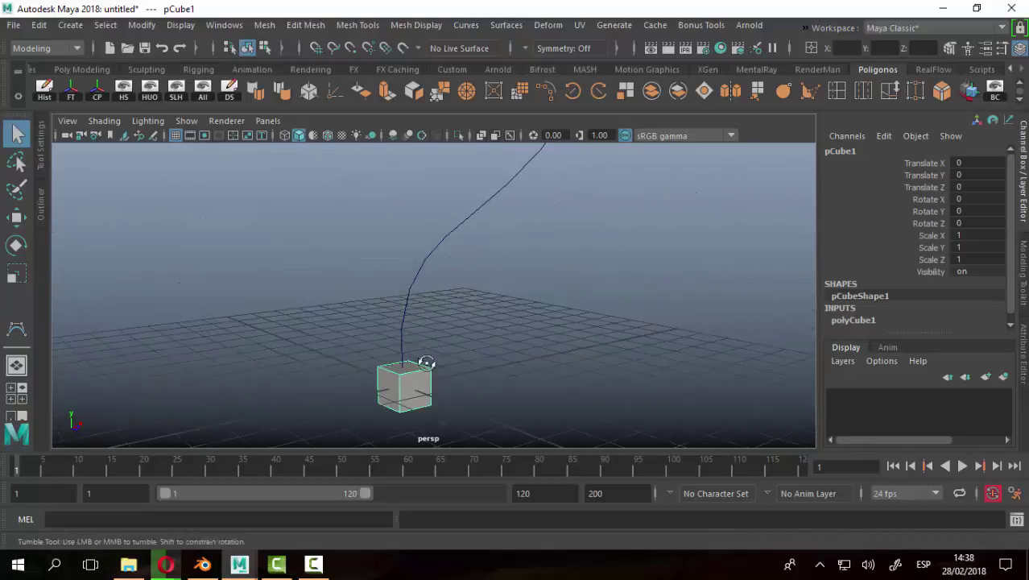
pyautogui.moveTo(425, 361)
pyautogui.keyDown('alt'); pyautogui.mouseDown()
pyautogui.moveTo(406, 376)
pyautogui.moveTo(415, 356)
pyautogui.moveTo(487, 420)
pyautogui.moveTo(450, 299)
pyautogui.mouseUp(); pyautogui.keyUp('alt')
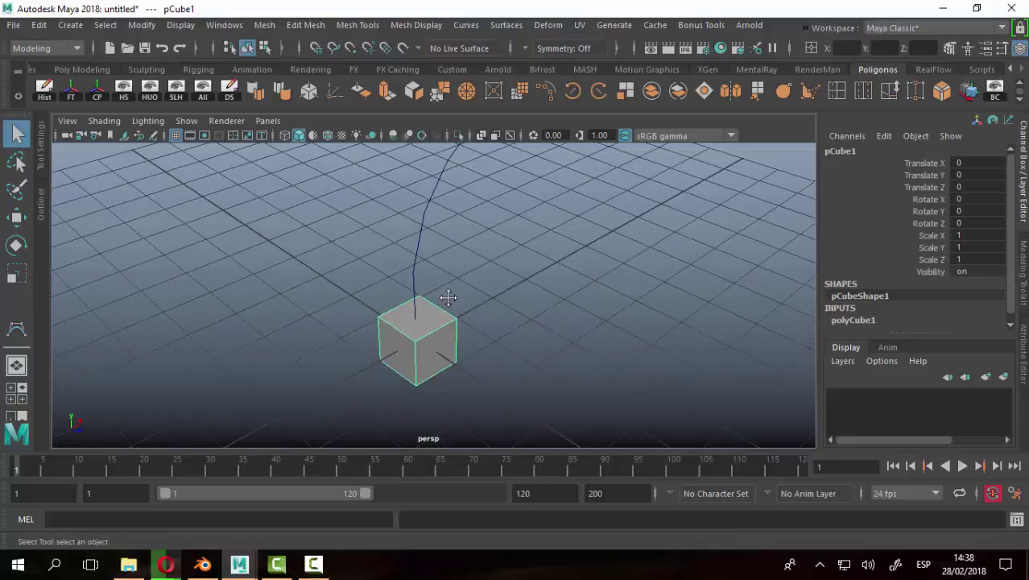
pyautogui.moveTo(427, 320); pyautogui.dragTo(432, 165, button='right')
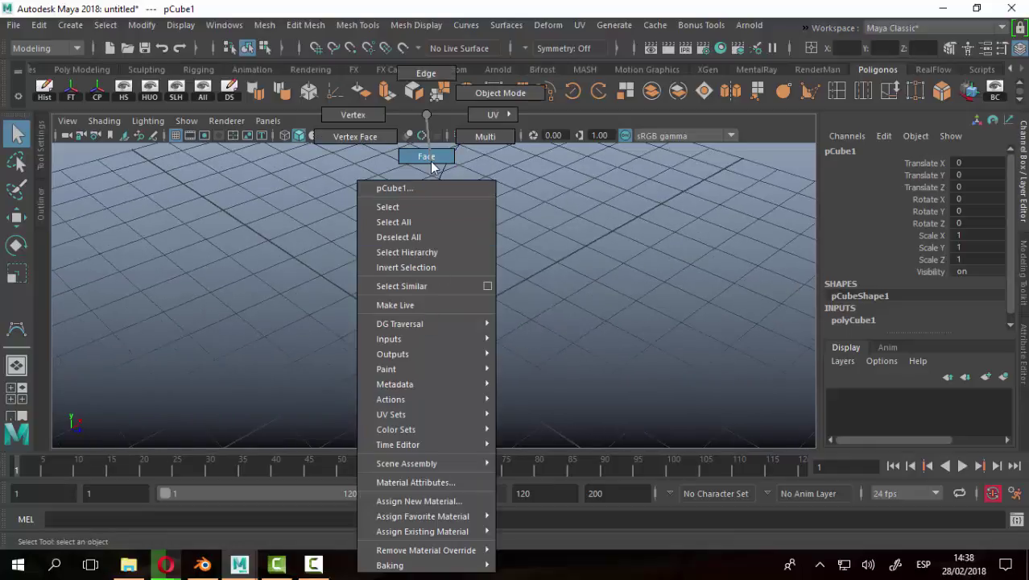
pyautogui.click(430, 322)
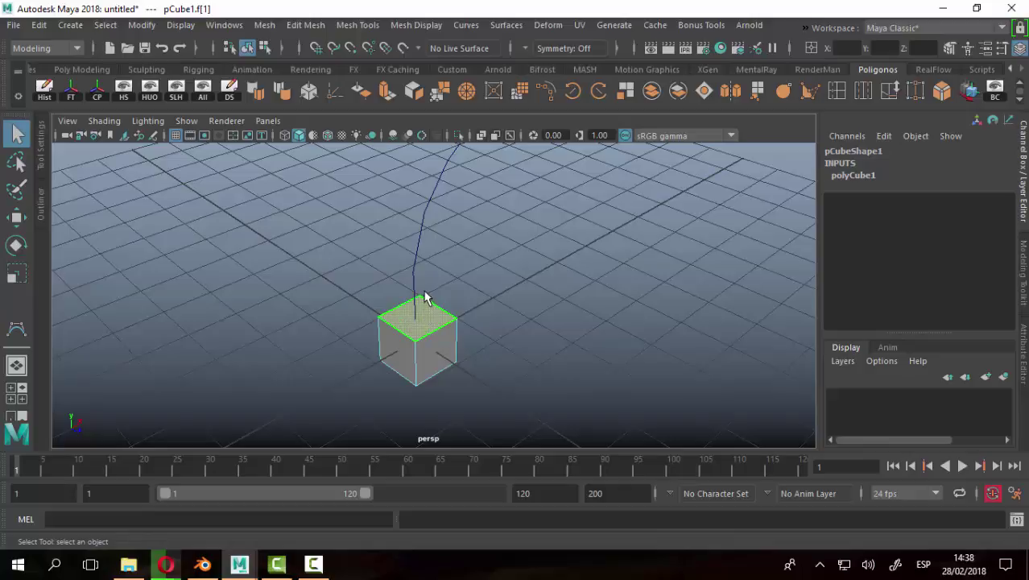
pyautogui.click(425, 208)
pyautogui.keyDown('alt'); pyautogui.moveTo(535, 299); pyautogui.dragTo(351, 261, button='right'); pyautogui.keyUp('alt')
pyautogui.moveTo(351, 262)
pyautogui.keyDown('alt'); pyautogui.mouseDown()
pyautogui.moveTo(483, 259)
pyautogui.moveTo(447, 305)
pyautogui.moveTo(342, 162)
pyautogui.mouseUp(); pyautogui.keyUp('alt')
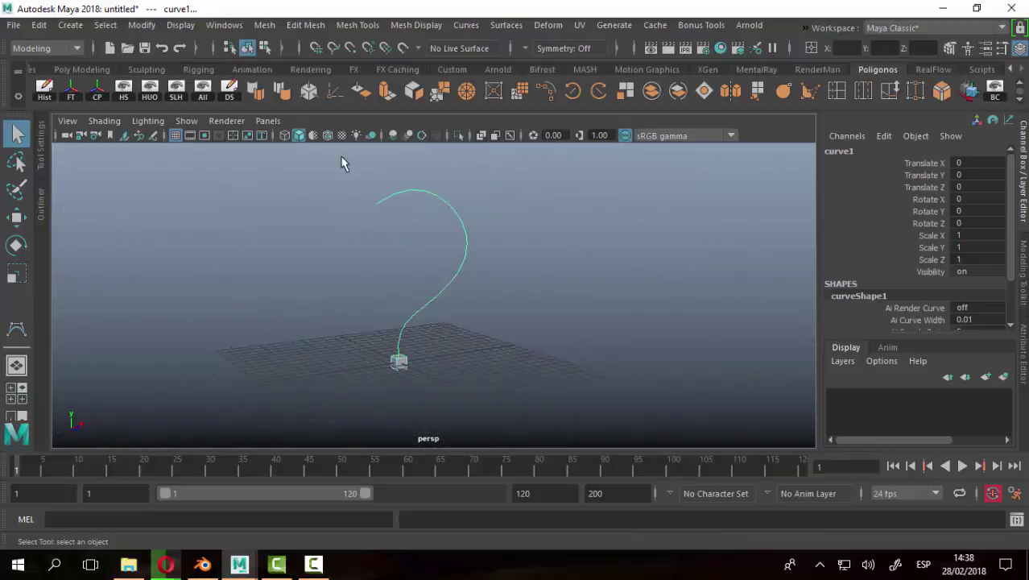
# Reset the Extrude face options to defaults and set Divisions to 15.
pyautogui.click(305, 25)
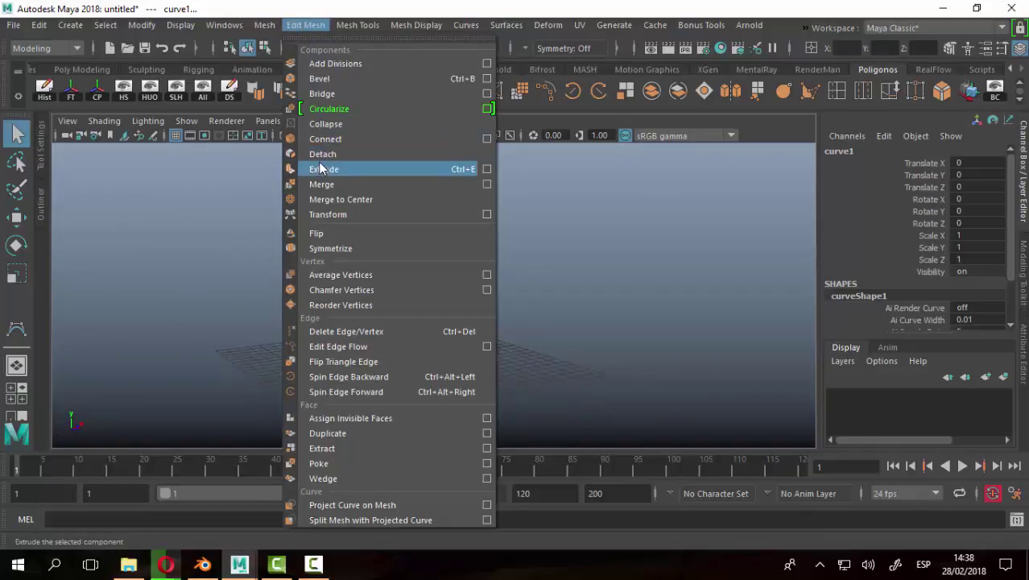
pyautogui.click(486, 169)
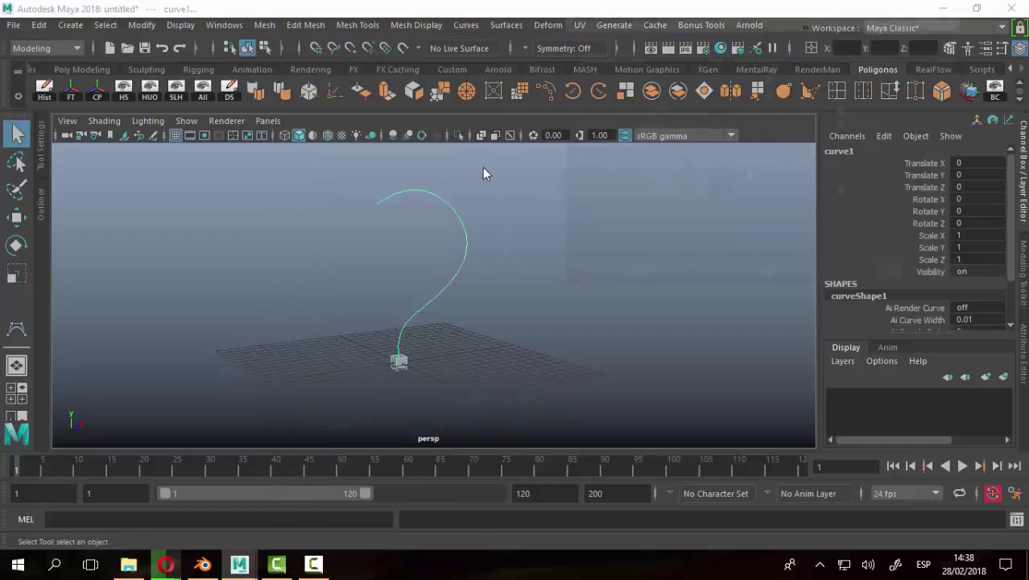
pyautogui.click(572, 34)
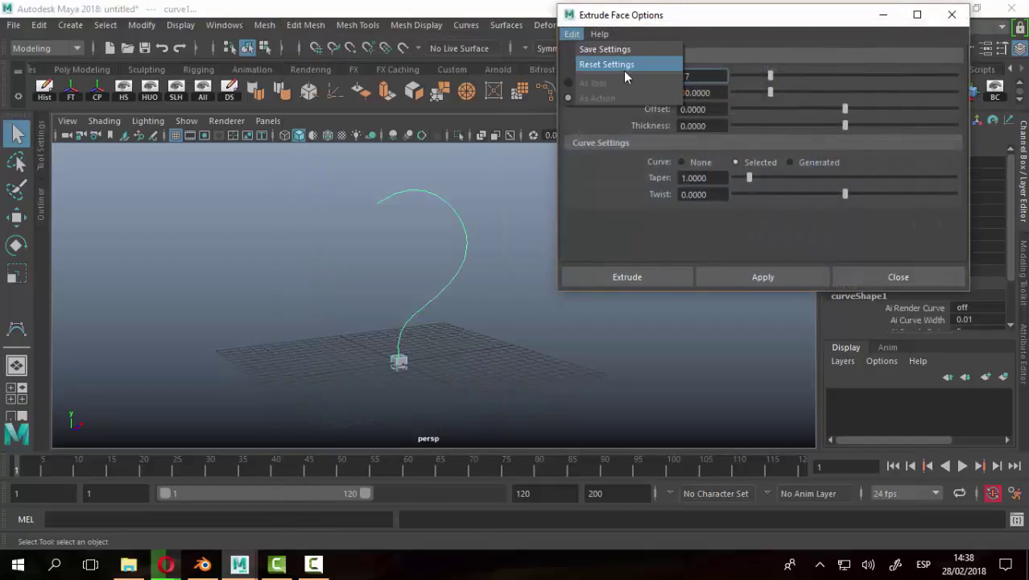
pyautogui.click(616, 63)
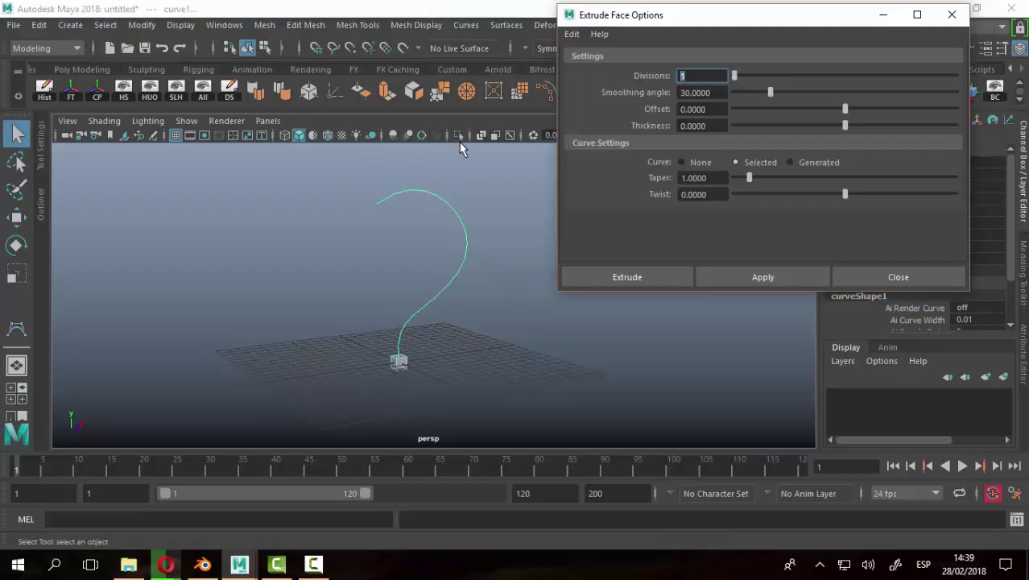
pyautogui.write('15')
# Extrude the cube's top face along curve1 and orbit around the resulting tube.
pyautogui.click(654, 276)
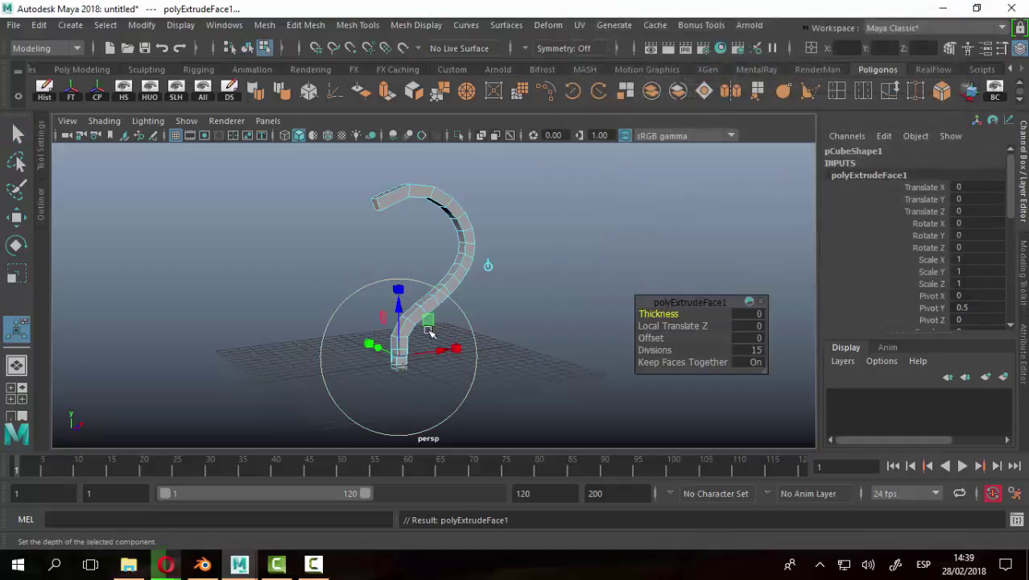
pyautogui.moveTo(476, 338)
pyautogui.keyDown('alt'); pyautogui.mouseDown()
pyautogui.moveTo(429, 331)
pyautogui.moveTo(455, 368)
pyautogui.mouseUp(); pyautogui.keyUp('alt')
pyautogui.scroll(2, 449, 316)
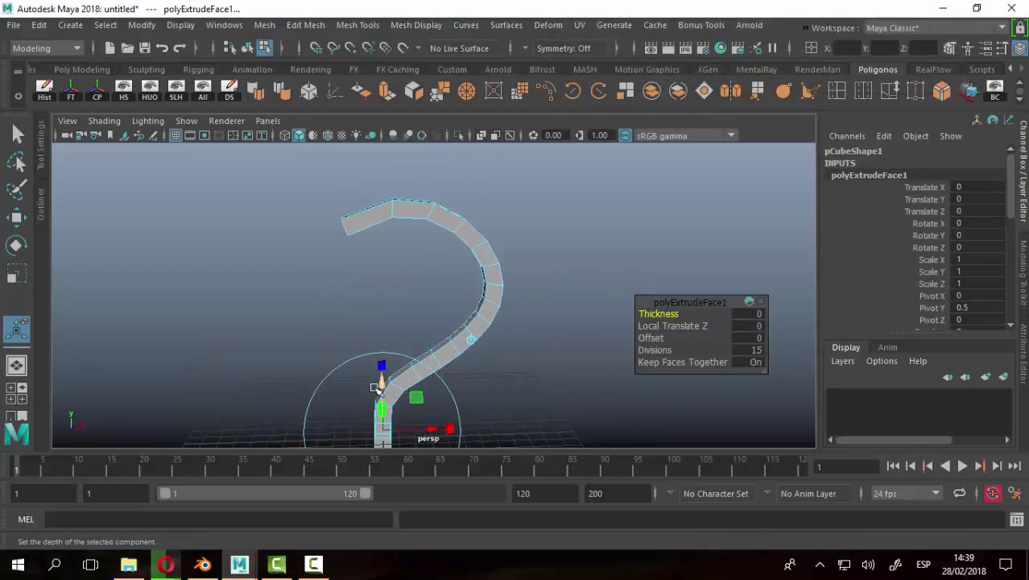
pyautogui.moveTo(329, 272)
pyautogui.keyDown('alt'); pyautogui.mouseDown()
pyautogui.moveTo(510, 295)
pyautogui.moveTo(650, 276)
pyautogui.moveTo(654, 267)
pyautogui.moveTo(302, 265)
pyautogui.moveTo(361, 246)
pyautogui.moveTo(289, 240)
pyautogui.moveTo(264, 214)
pyautogui.mouseUp(); pyautogui.keyUp('alt')
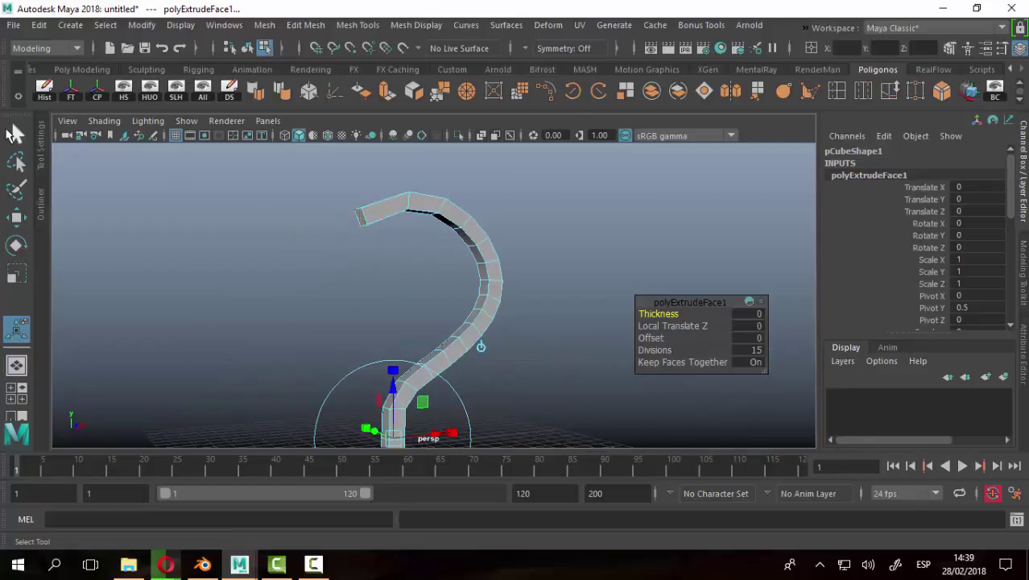
pyautogui.click(14, 132)
pyautogui.moveTo(456, 344)
pyautogui.keyDown('alt'); pyautogui.mouseDown()
pyautogui.moveTo(489, 379)
pyautogui.moveTo(462, 306)
pyautogui.moveTo(479, 299)
pyautogui.mouseUp(); pyautogui.keyUp('alt')
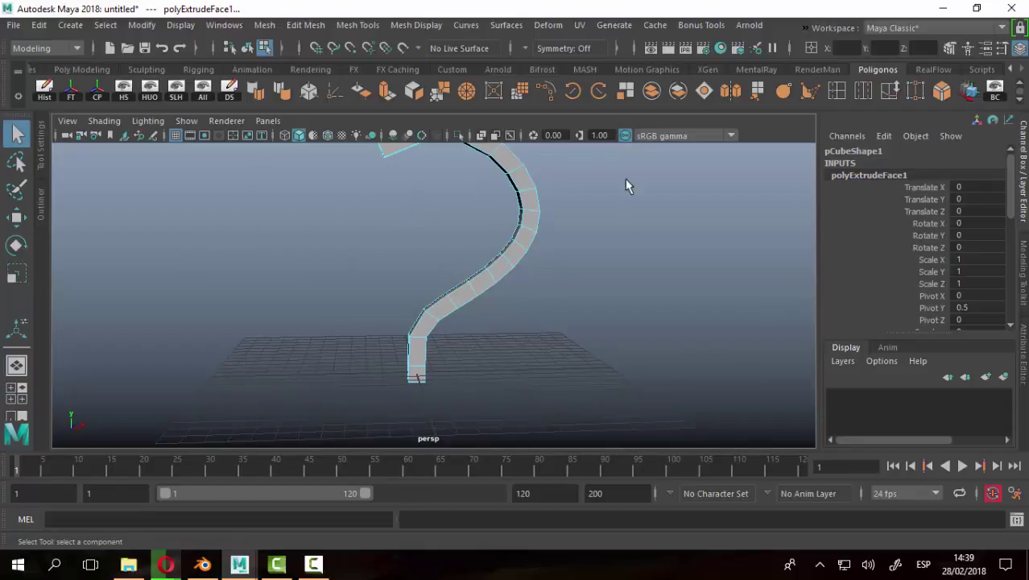
# Undo the extrusion and delete pCube1.
pyautogui.hotkey('ctrl', 'z')
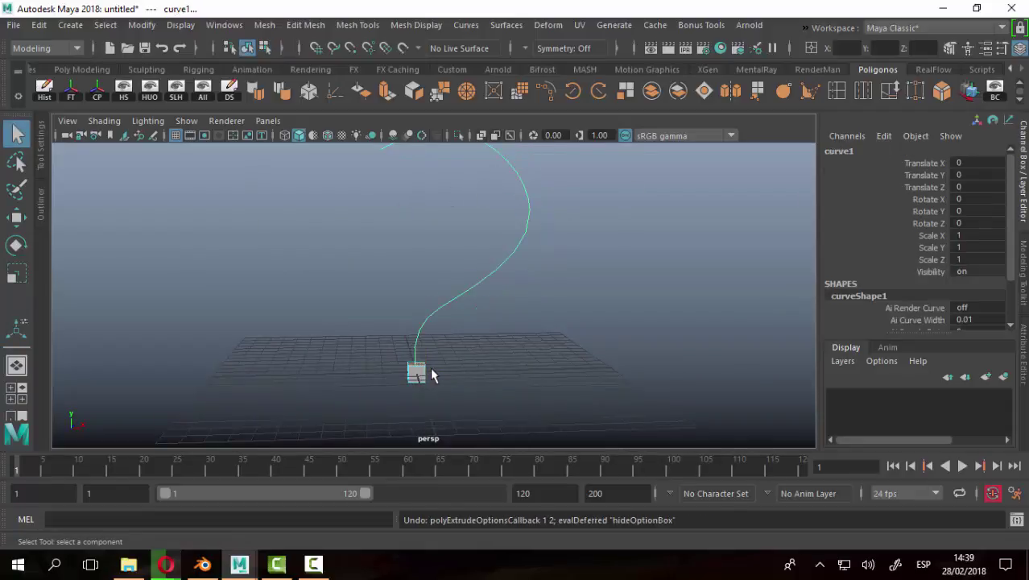
pyautogui.rightClick(433, 377)
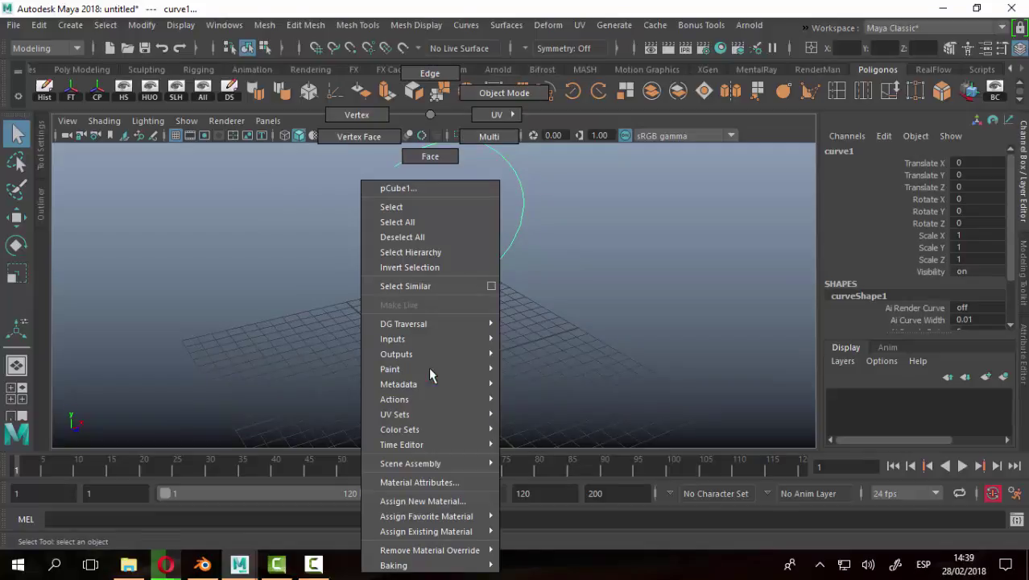
pyautogui.click(515, 105)
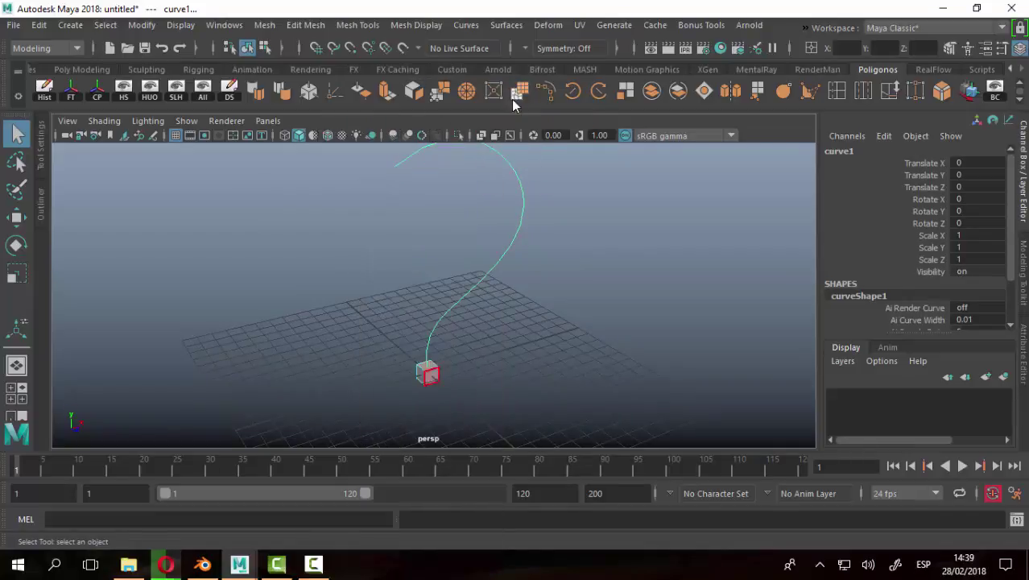
pyautogui.click(439, 372)
pyautogui.press('Delete')
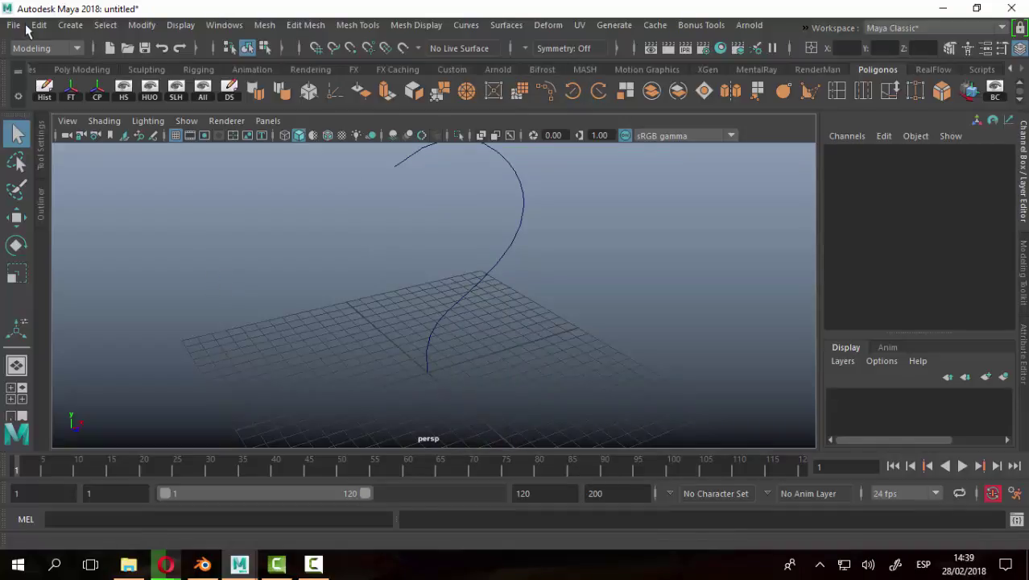
# Create a polygon plane with Subdivisions Width and Height both set to 1.
pyautogui.click(68, 25)
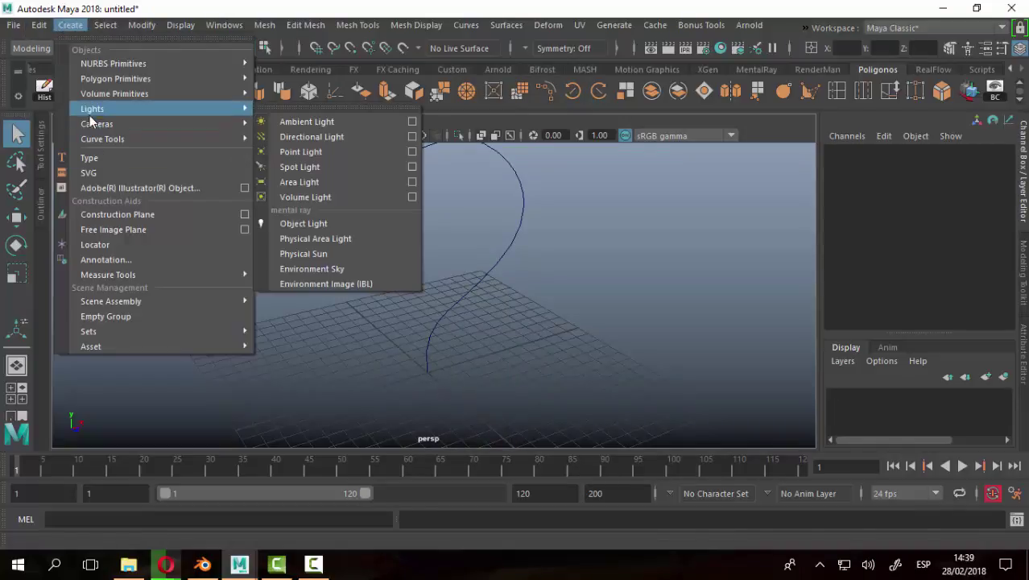
pyautogui.moveTo(115, 78)
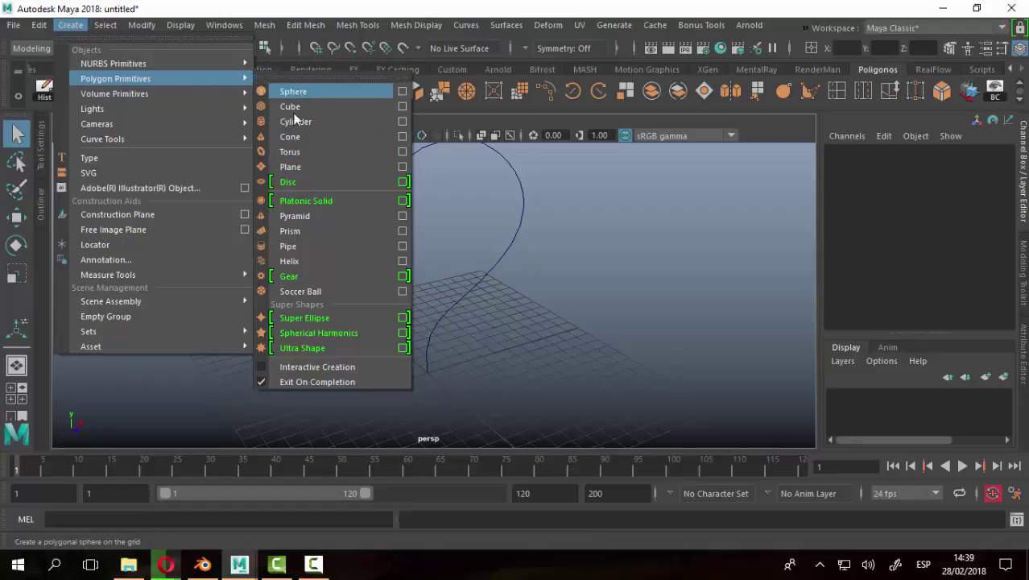
pyautogui.click(292, 169)
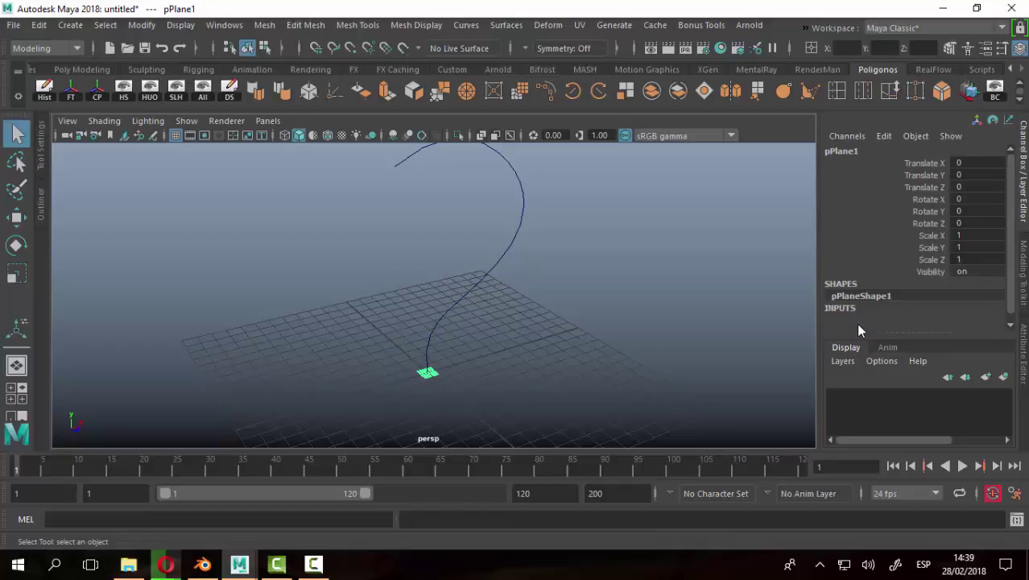
pyautogui.click(856, 321)
pyautogui.scroll(-2, 914, 263)
pyautogui.click(960, 287)
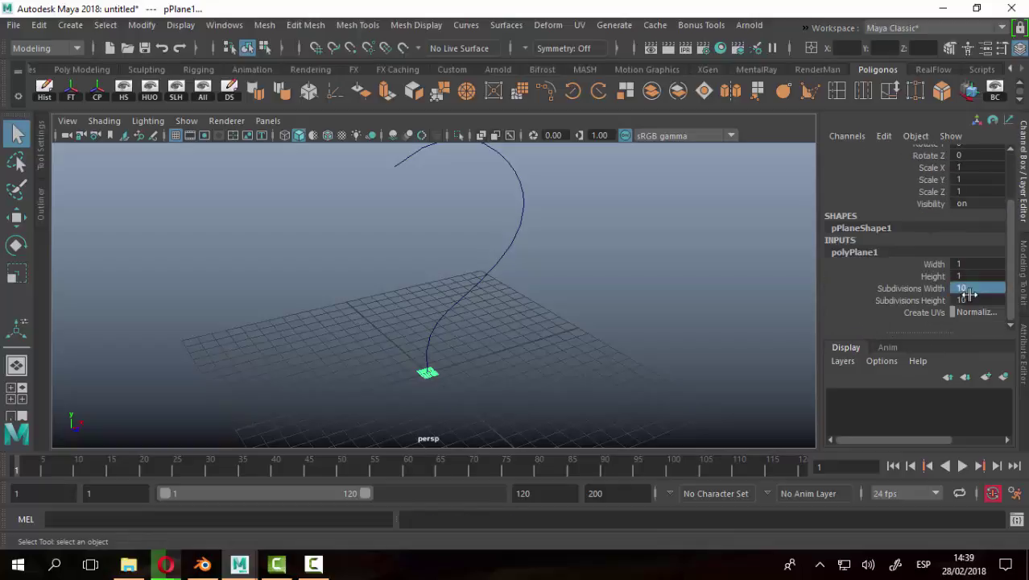
pyautogui.click(968, 300)
pyautogui.write('1')
pyautogui.press('Return')
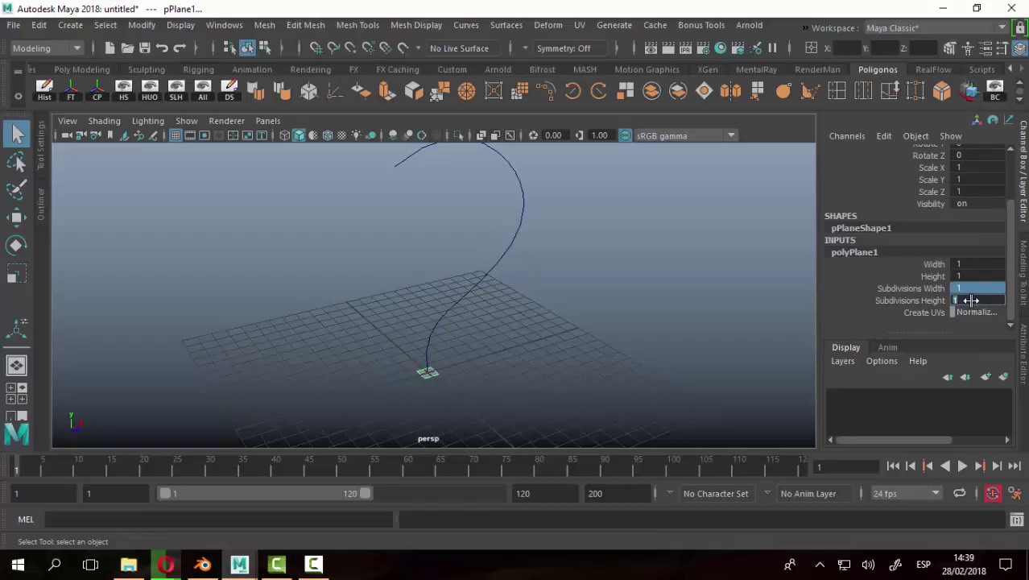
pyautogui.press('Return')
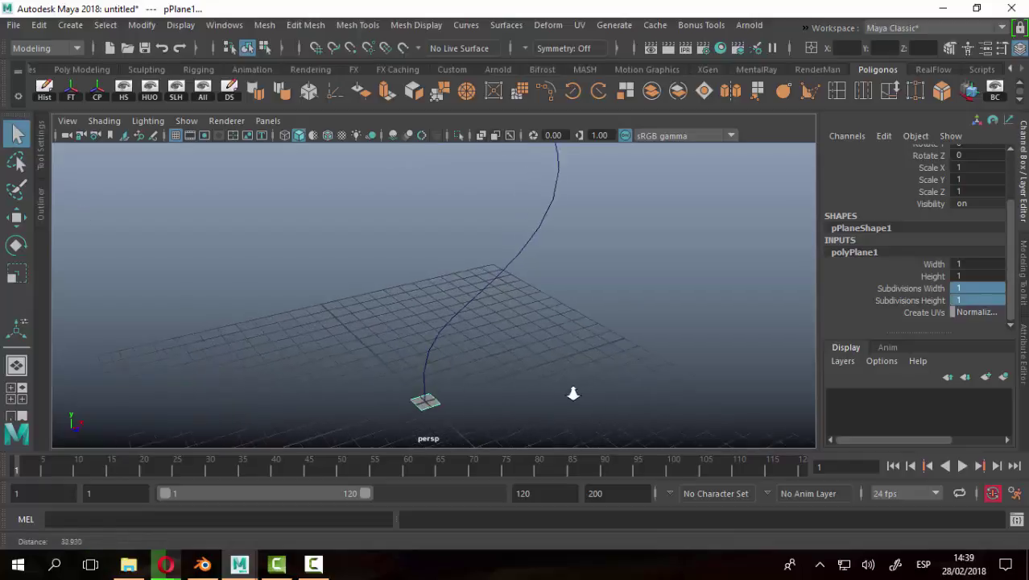
# Hide the viewport grid and select the plane.
pyautogui.keyDown('alt'); pyautogui.moveTo(573, 392); pyautogui.dragTo(443, 281); pyautogui.keyUp('alt')
pyautogui.keyDown('alt'); pyautogui.moveTo(442, 281); pyautogui.dragTo(553, 372, button='right'); pyautogui.keyUp('alt')
pyautogui.click(552, 372)
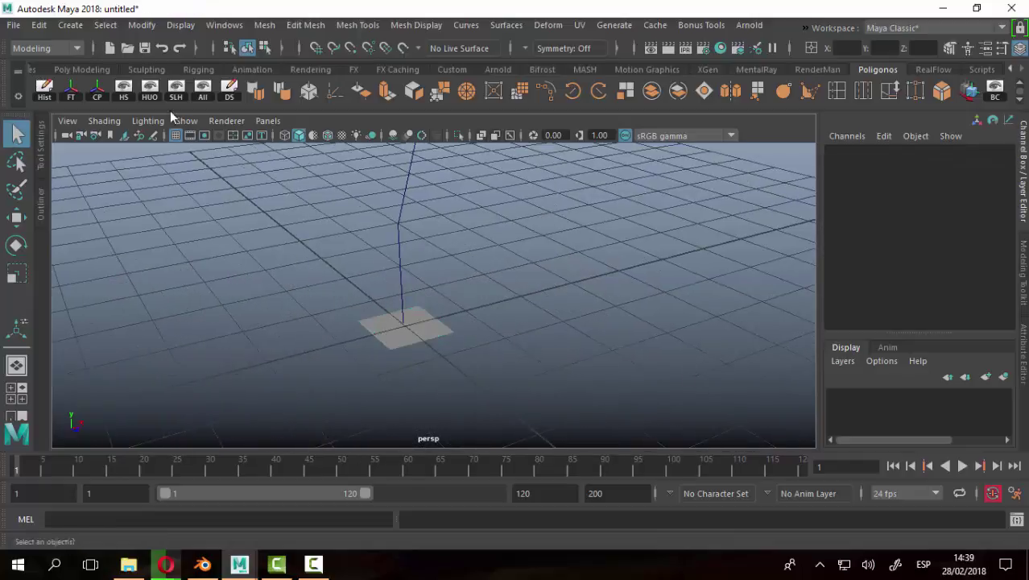
pyautogui.click(176, 136)
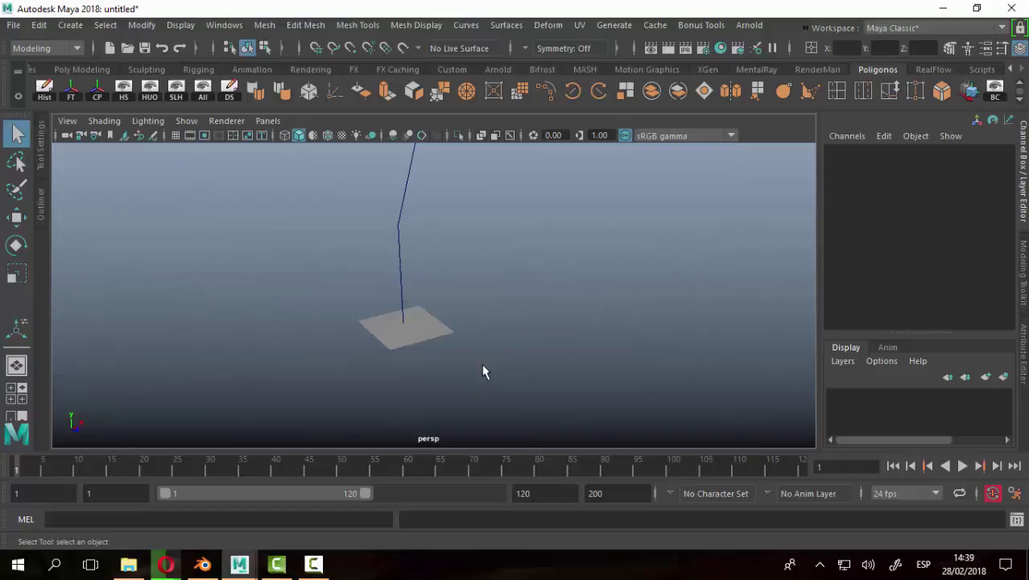
pyautogui.click(413, 334)
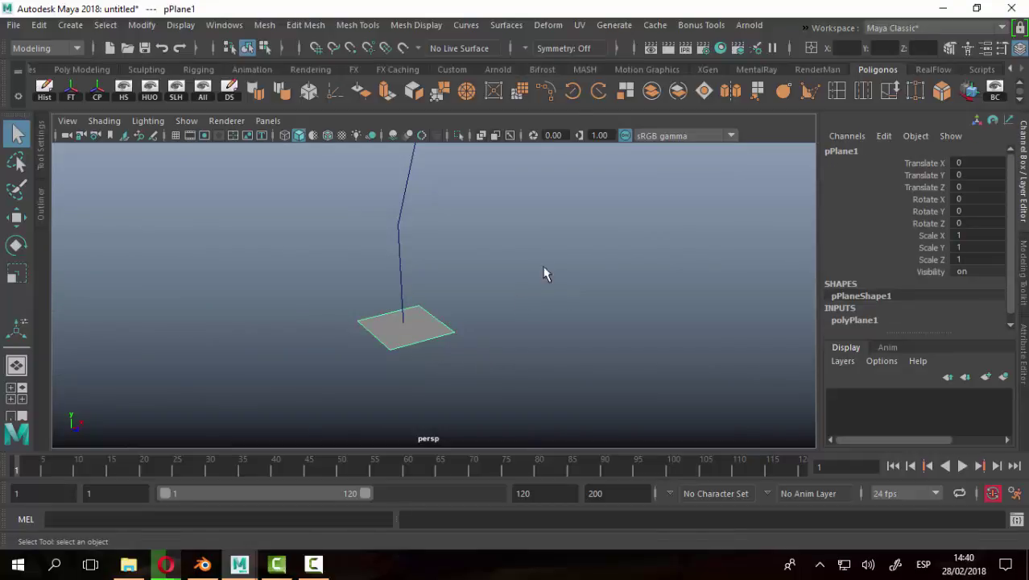
# Frame the plane and curve in the view and select curve1.
pyautogui.keyDown('alt'); pyautogui.moveTo(583, 295); pyautogui.dragTo(486, 267, button='right'); pyautogui.keyUp('alt')
pyautogui.keyDown('alt'); pyautogui.moveTo(486, 267); pyautogui.dragTo(420, 350, button='middle'); pyautogui.keyUp('alt')
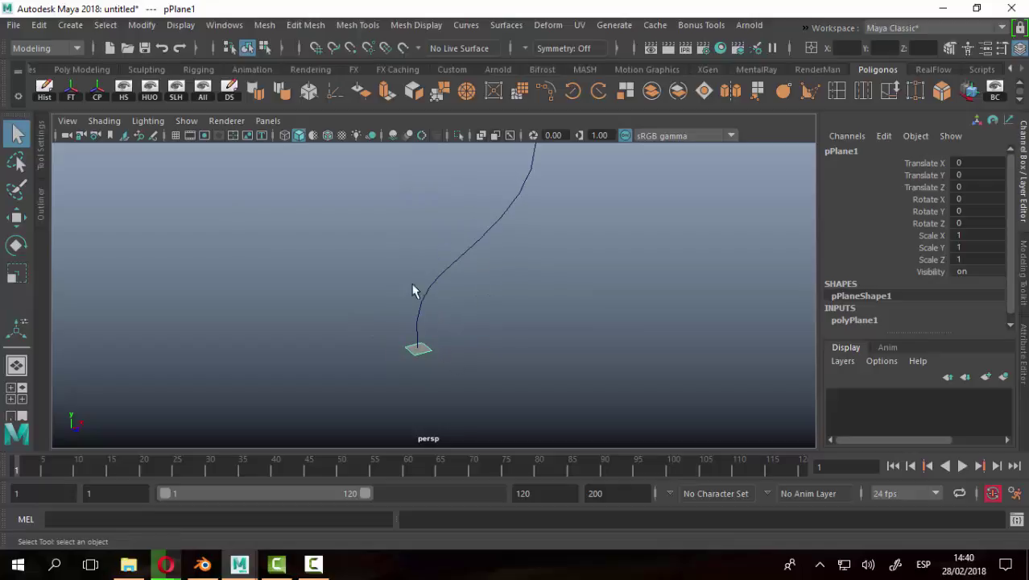
pyautogui.keyDown('alt'); pyautogui.moveTo(448, 351); pyautogui.dragTo(432, 321); pyautogui.keyUp('alt')
pyautogui.keyDown('alt'); pyautogui.moveTo(431, 321); pyautogui.dragTo(520, 391, button='right'); pyautogui.keyUp('alt')
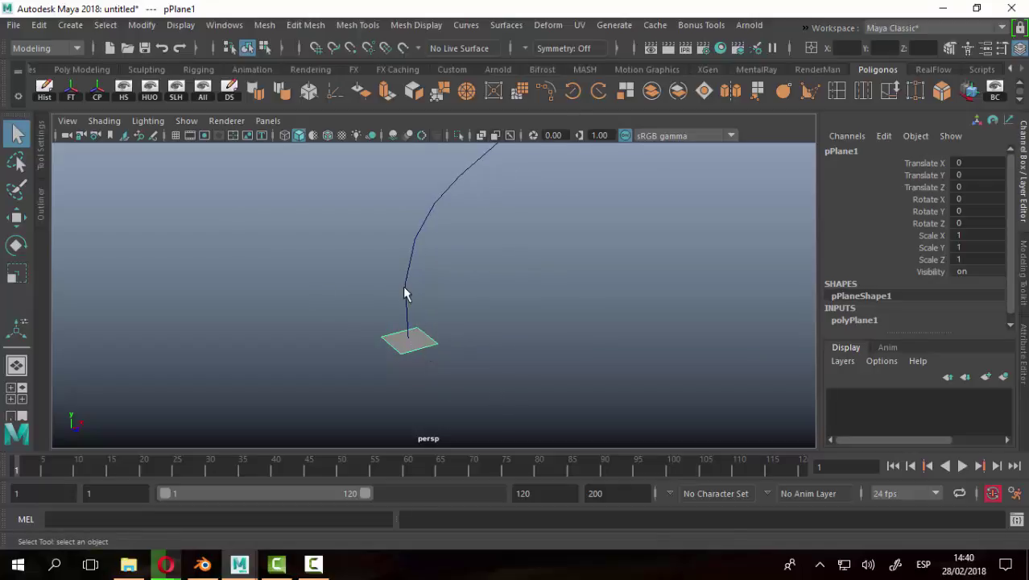
pyautogui.click(411, 263)
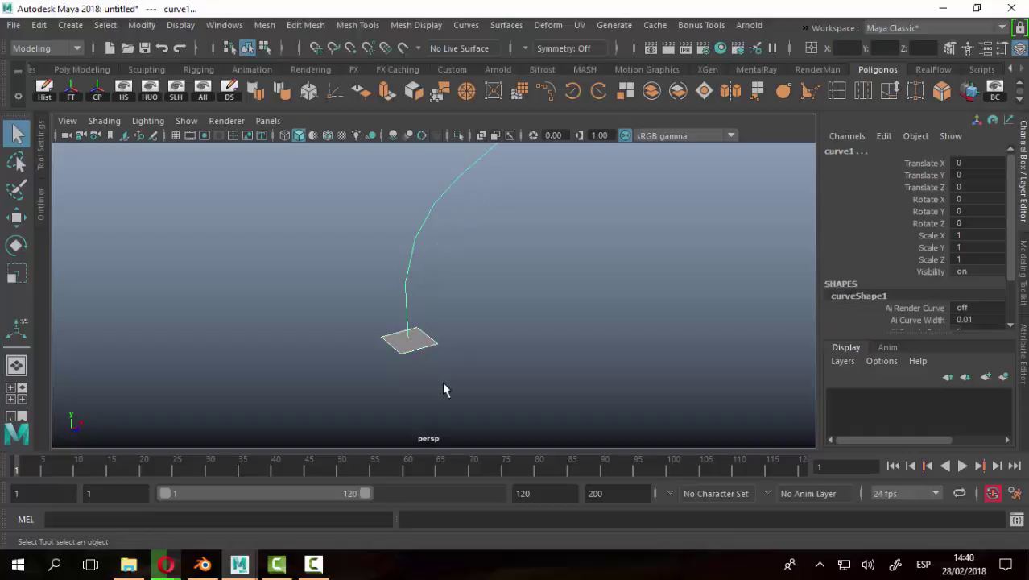
pyautogui.click(305, 25)
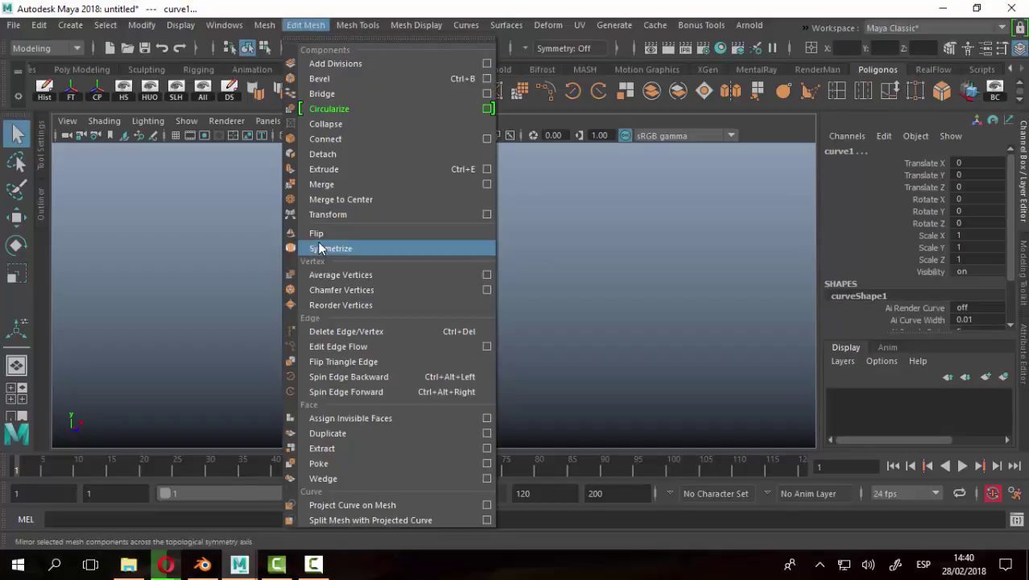
pyautogui.click(486, 170)
pyautogui.moveTo(485, 205)
pyautogui.keyDown('alt'); pyautogui.mouseDown()
pyautogui.moveTo(246, 232)
pyautogui.moveTo(253, 320)
pyautogui.moveTo(344, 275)
pyautogui.mouseUp(); pyautogui.keyUp('alt')
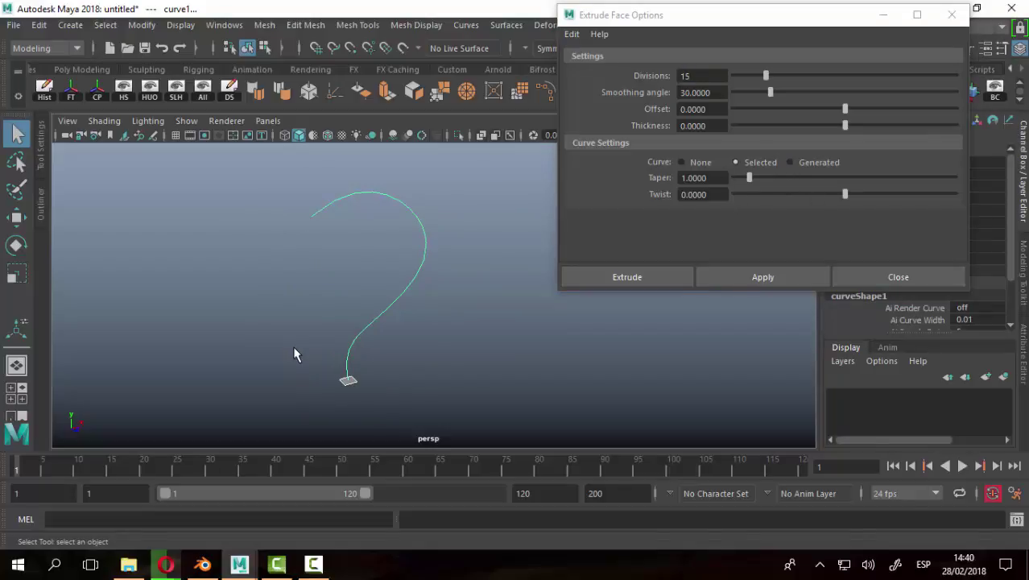
pyautogui.click(651, 283)
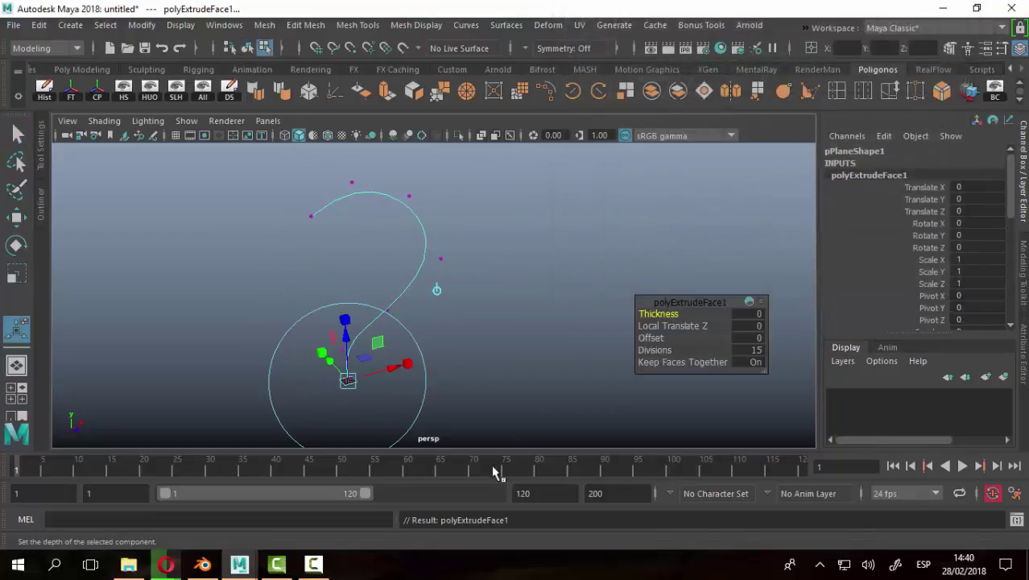
pyautogui.moveTo(345, 322); pyautogui.dragTo(334, 234)
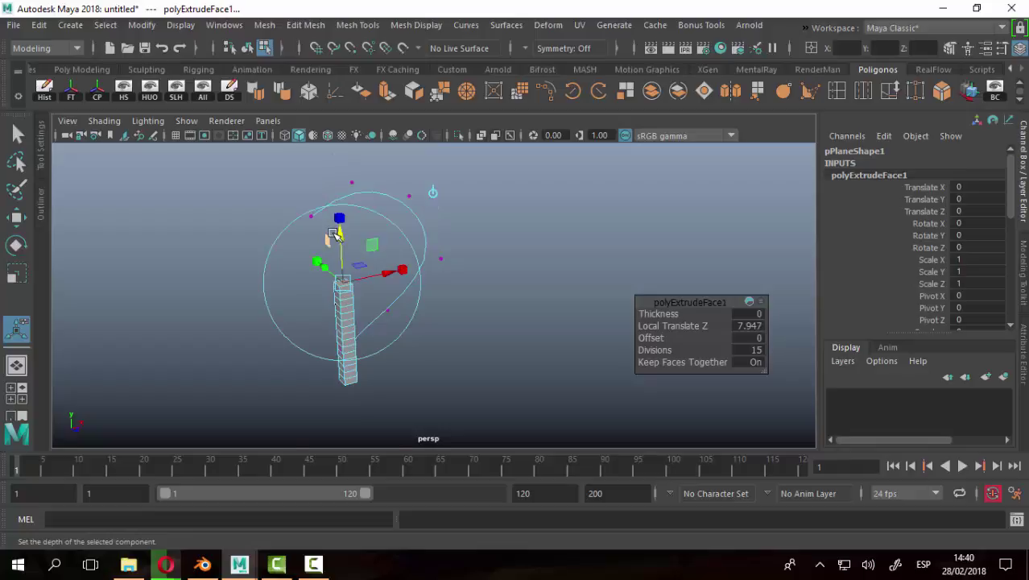
pyautogui.hotkey('ctrl', 'z')
pyautogui.hotkey('ctrl', 'z')
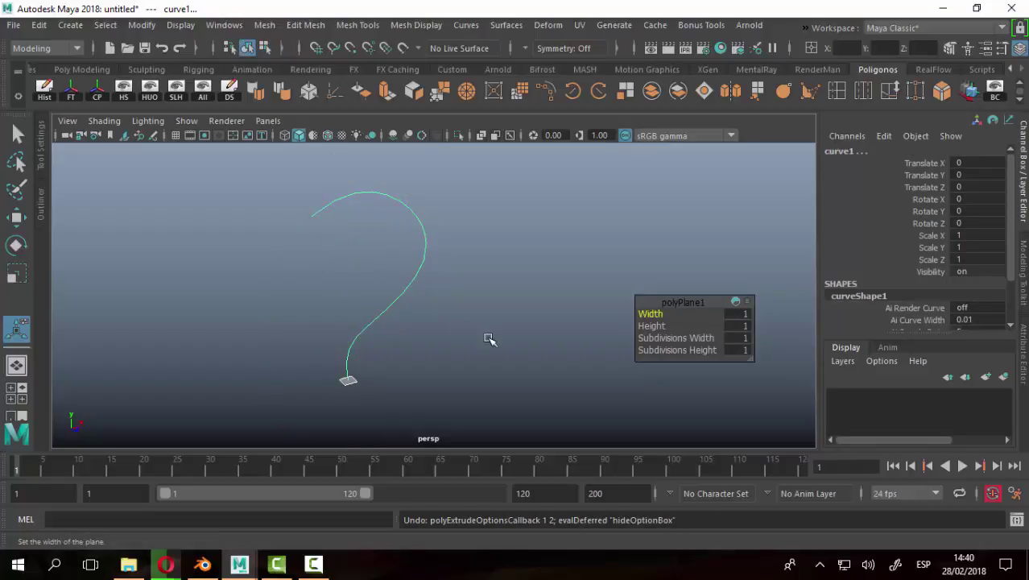
# Select pPlane1's single face and add curve1 to the selection.
pyautogui.click(477, 354)
pyautogui.keyDown('alt'); pyautogui.moveTo(338, 367); pyautogui.dragTo(337, 326, button='right'); pyautogui.keyUp('alt')
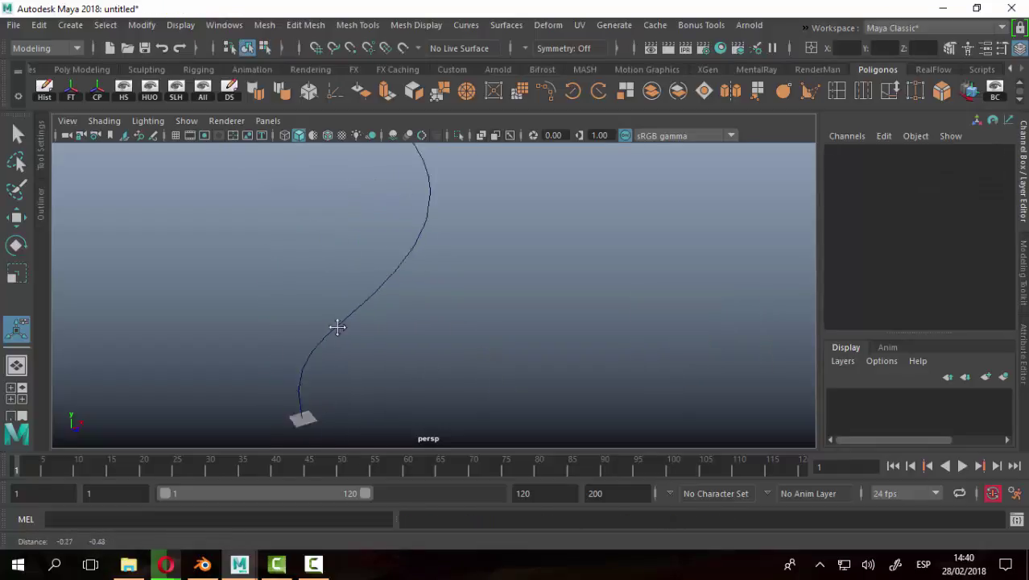
pyautogui.keyDown('alt'); pyautogui.moveTo(337, 326); pyautogui.dragTo(379, 269, button='middle'); pyautogui.keyUp('alt')
pyautogui.moveTo(429, 333)
pyautogui.keyDown('alt'); pyautogui.mouseDown()
pyautogui.moveTo(321, 315)
pyautogui.moveTo(405, 394)
pyautogui.mouseUp(); pyautogui.keyUp('alt')
pyautogui.press('q')
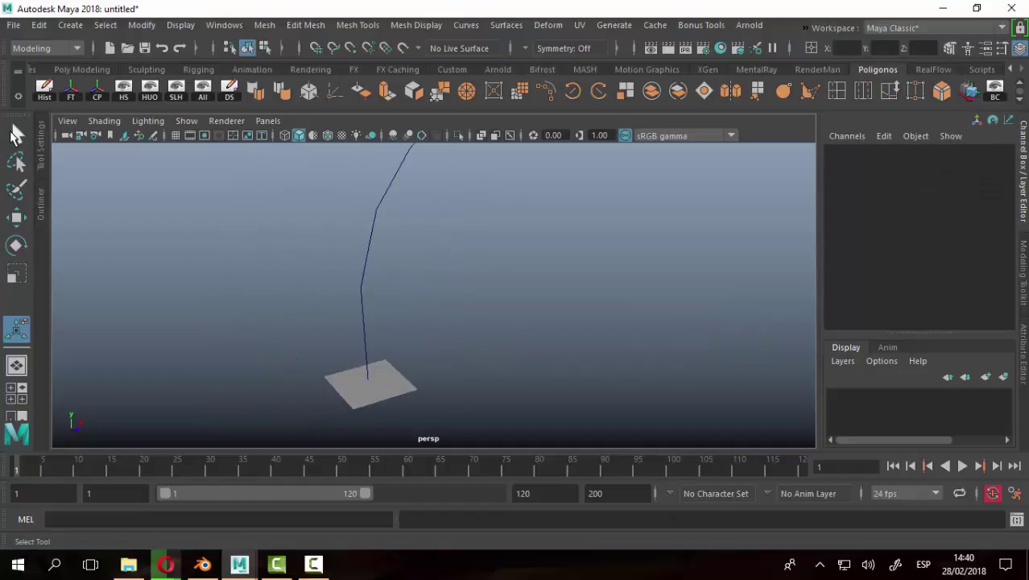
pyautogui.click(405, 395)
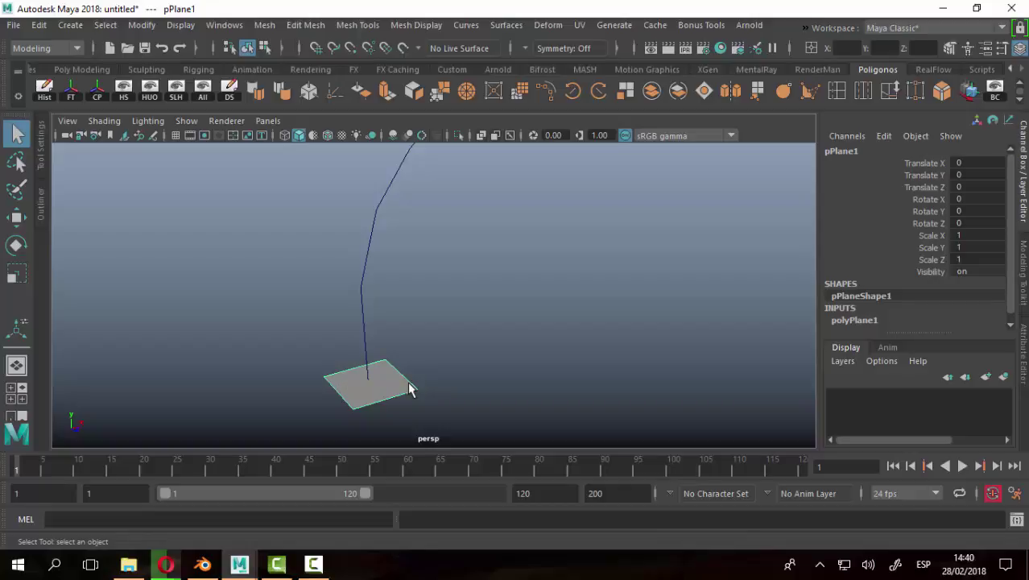
pyautogui.moveTo(400, 393); pyautogui.dragTo(397, 154, button='right')
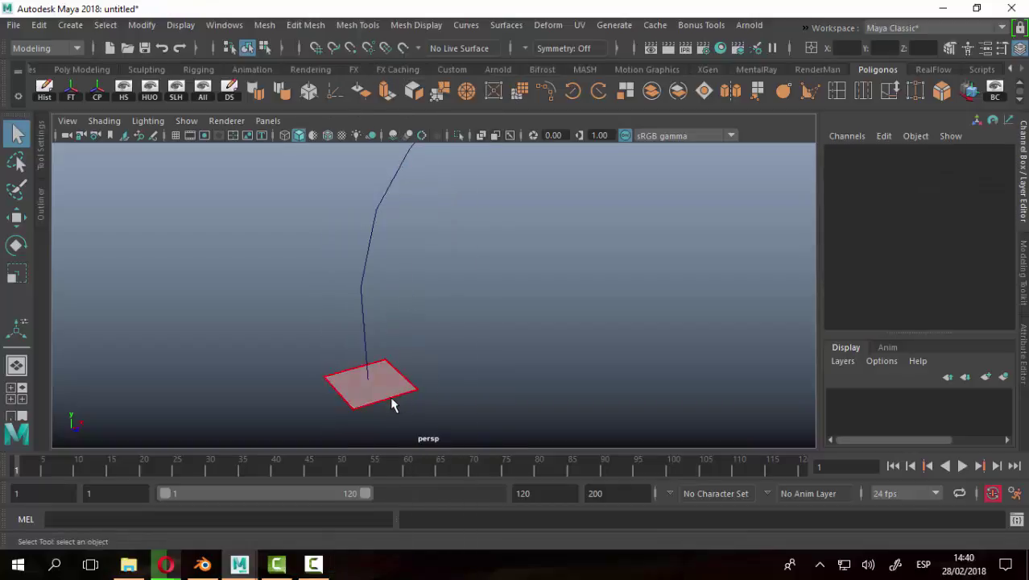
pyautogui.click(393, 394)
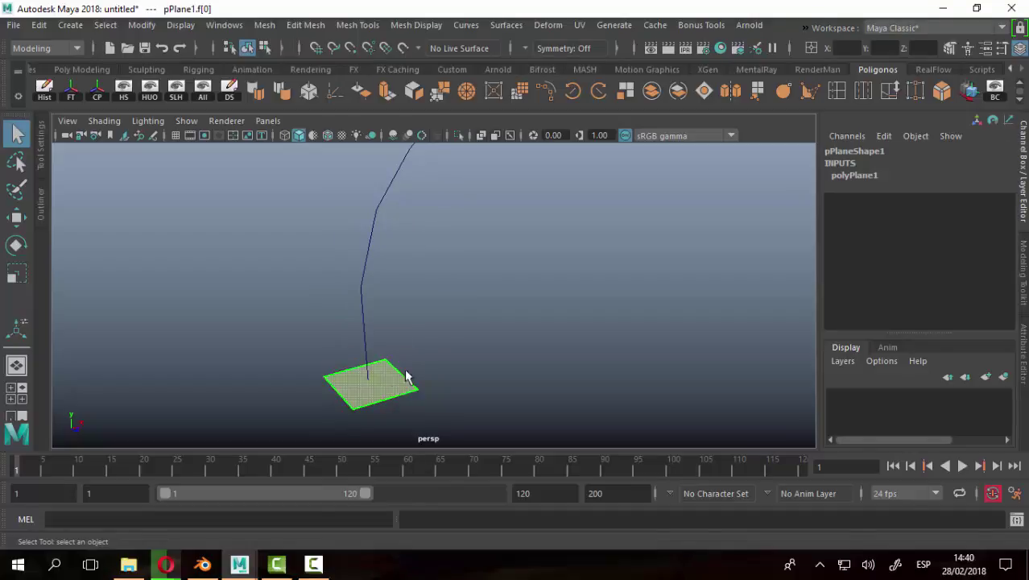
pyautogui.click(370, 244)
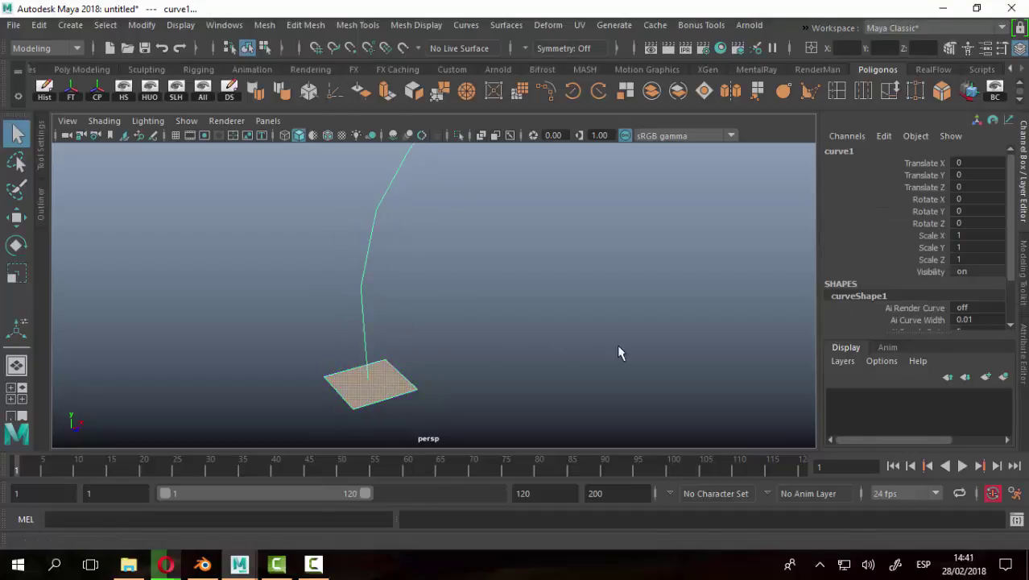
pyautogui.moveTo(617, 343)
pyautogui.keyDown('alt'); pyautogui.mouseDown()
pyautogui.moveTo(546, 288)
pyautogui.moveTo(617, 292)
pyautogui.moveTo(459, 264)
pyautogui.mouseUp(); pyautogui.keyUp('alt')
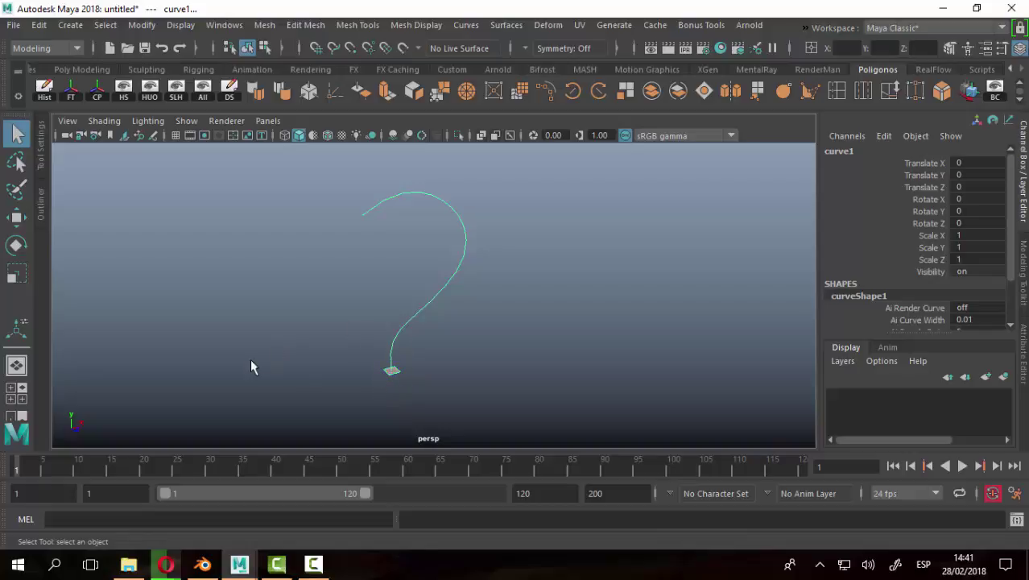
# Extrude the plane's face along curve1 into the hook-shaped mesh.
pyautogui.click(306, 25)
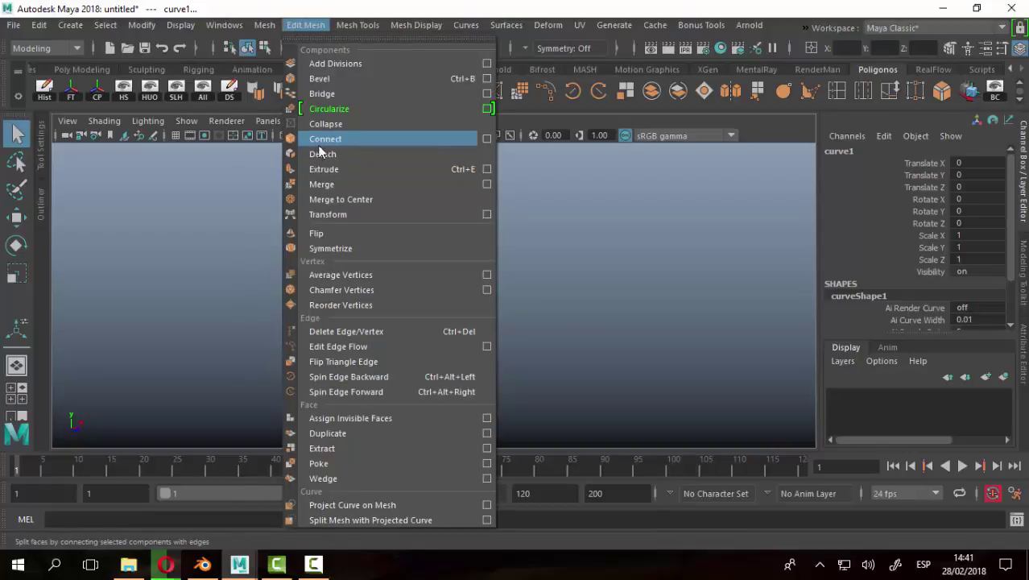
pyautogui.click(342, 173)
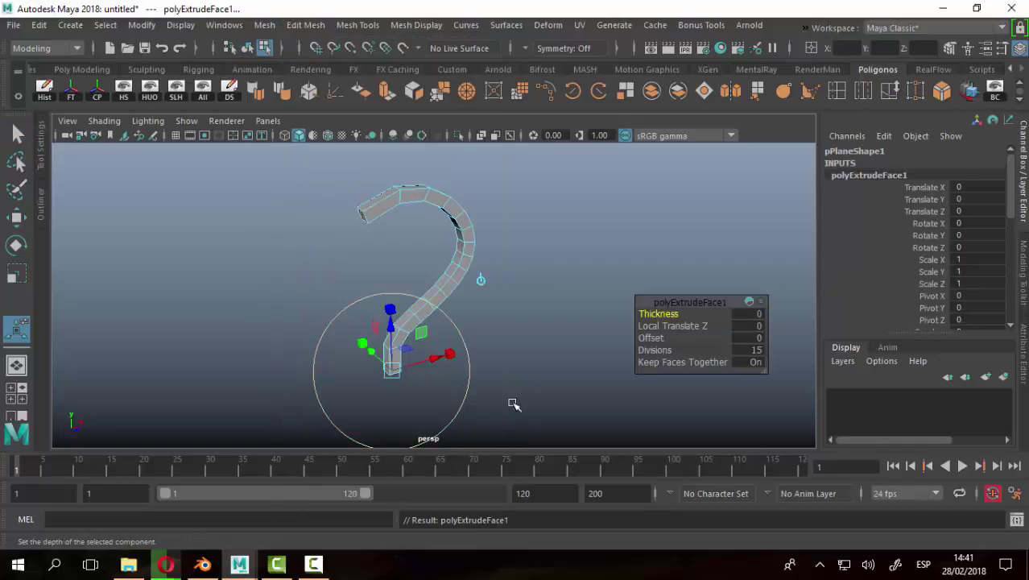
pyautogui.moveTo(510, 405)
pyautogui.keyDown('alt'); pyautogui.mouseDown()
pyautogui.moveTo(386, 373)
pyautogui.moveTo(324, 379)
pyautogui.moveTo(494, 384)
pyautogui.mouseUp(); pyautogui.keyUp('alt')
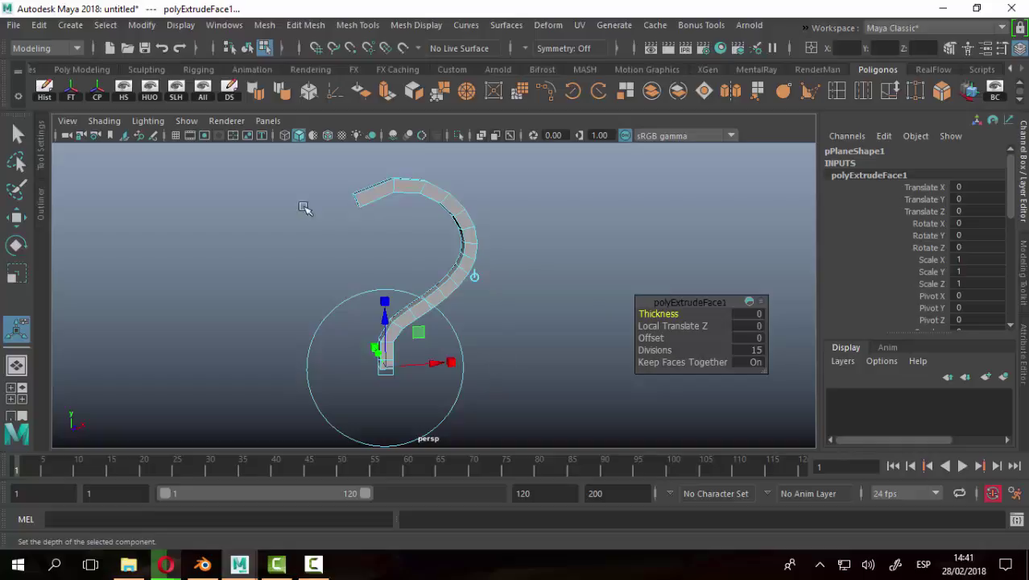
pyautogui.click(18, 134)
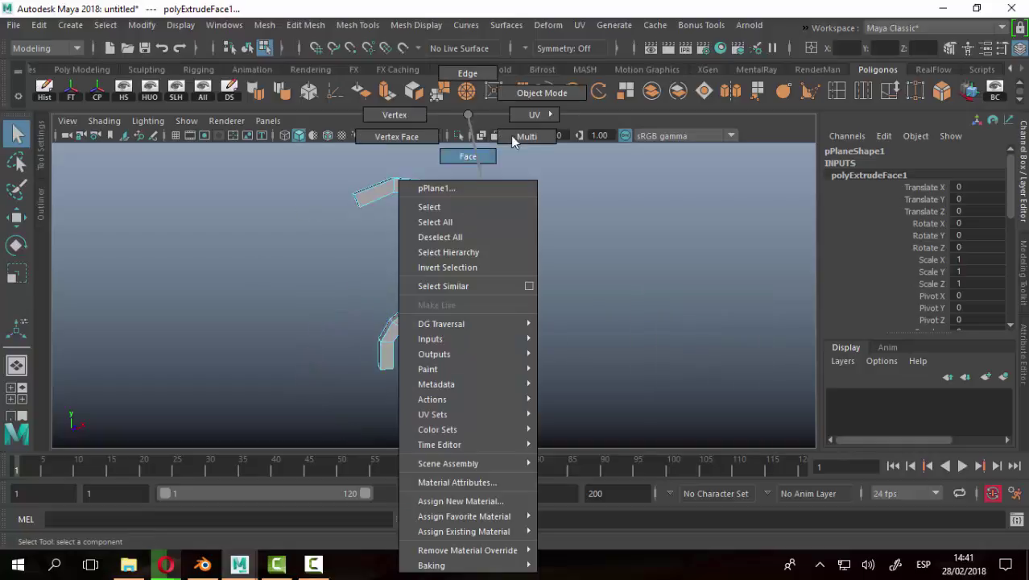
# Return to object mode, select the hook mesh, and create a new display layer.
pyautogui.moveTo(468, 216); pyautogui.dragTo(526, 105, button='right')
pyautogui.rightClick(468, 216)
pyautogui.click(472, 112)
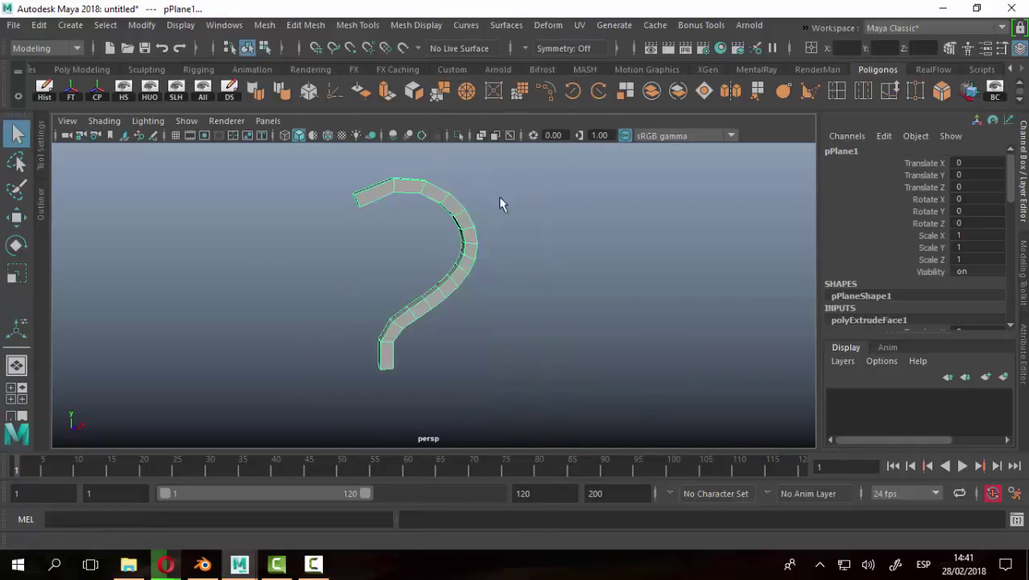
pyautogui.click(459, 217)
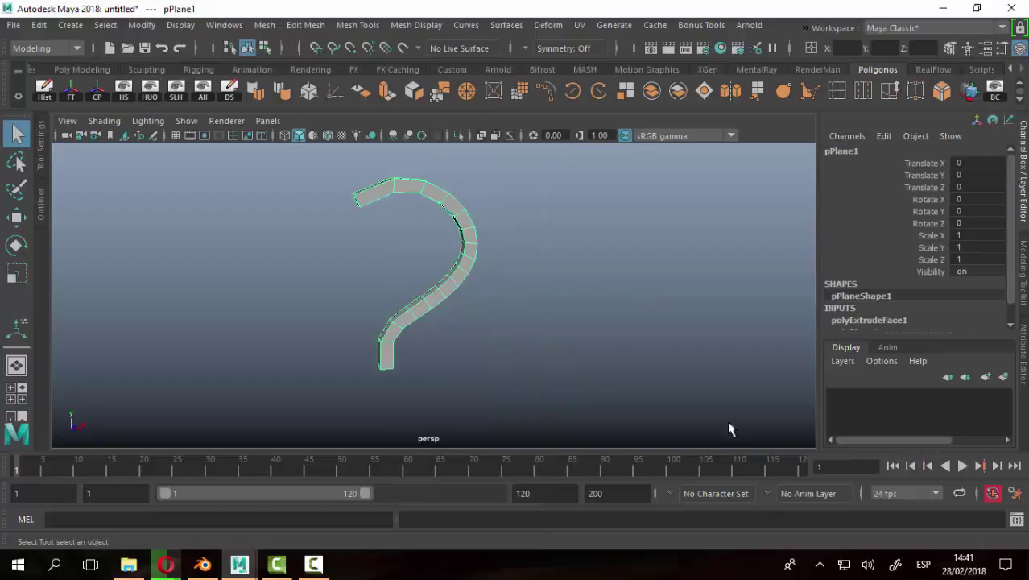
pyautogui.click(1003, 376)
# Rename the hook mesh's display layer to Geo, frame the mesh, and set the layer to template.
pyautogui.click(910, 403)
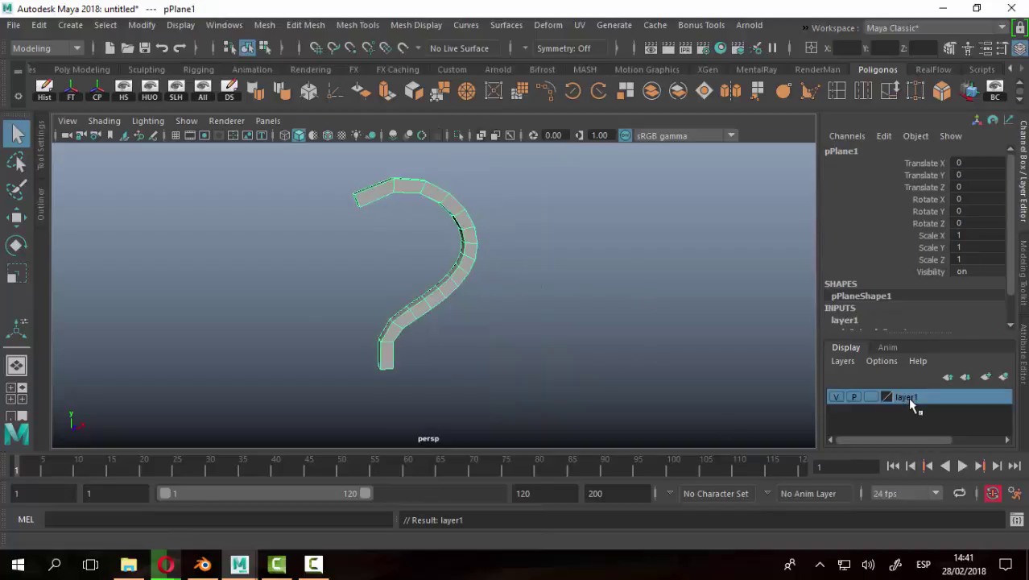
pyautogui.doubleClick(911, 403)
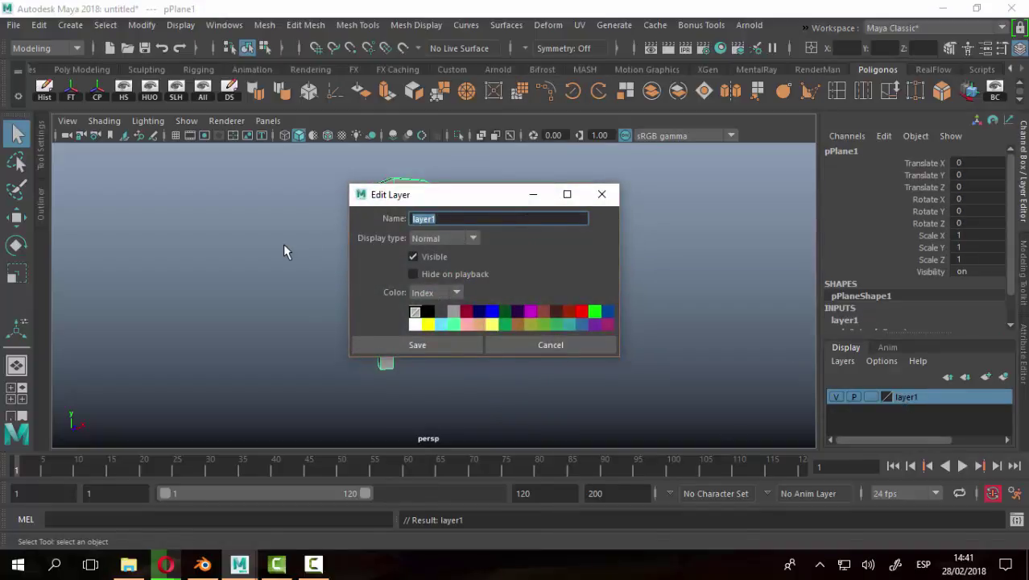
pyautogui.write('Geo')
pyautogui.press('Return')
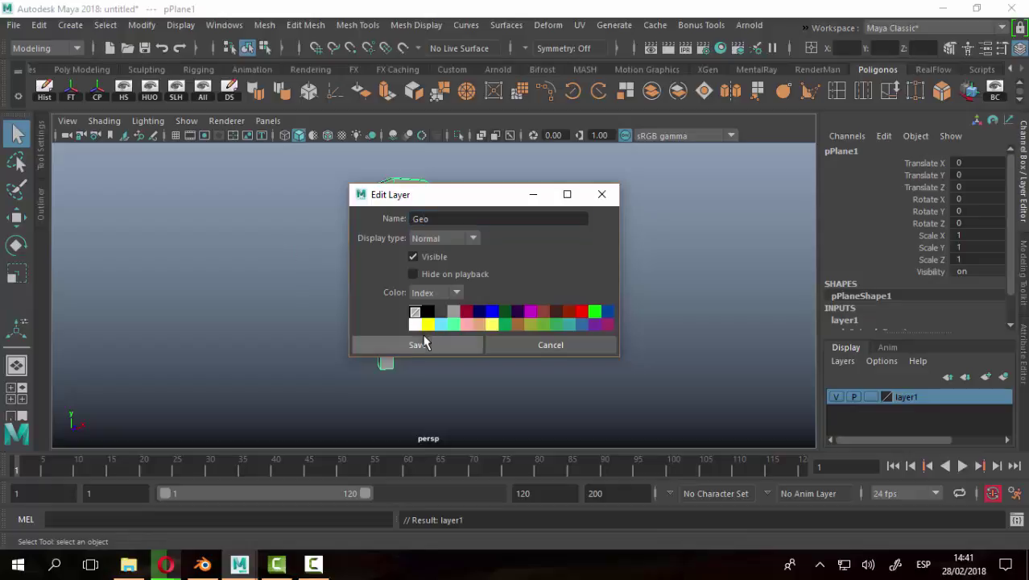
pyautogui.click(427, 342)
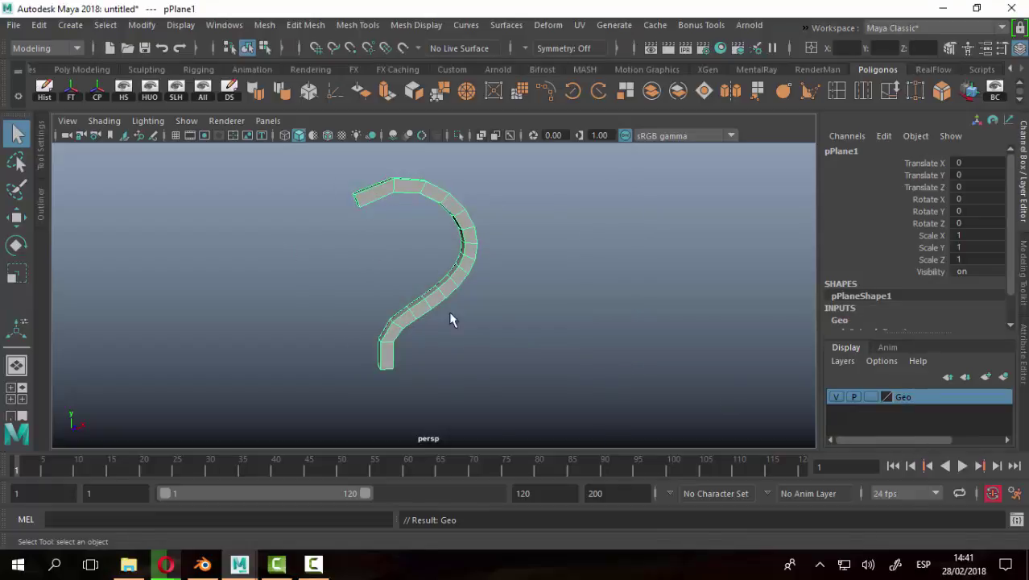
pyautogui.press('f')
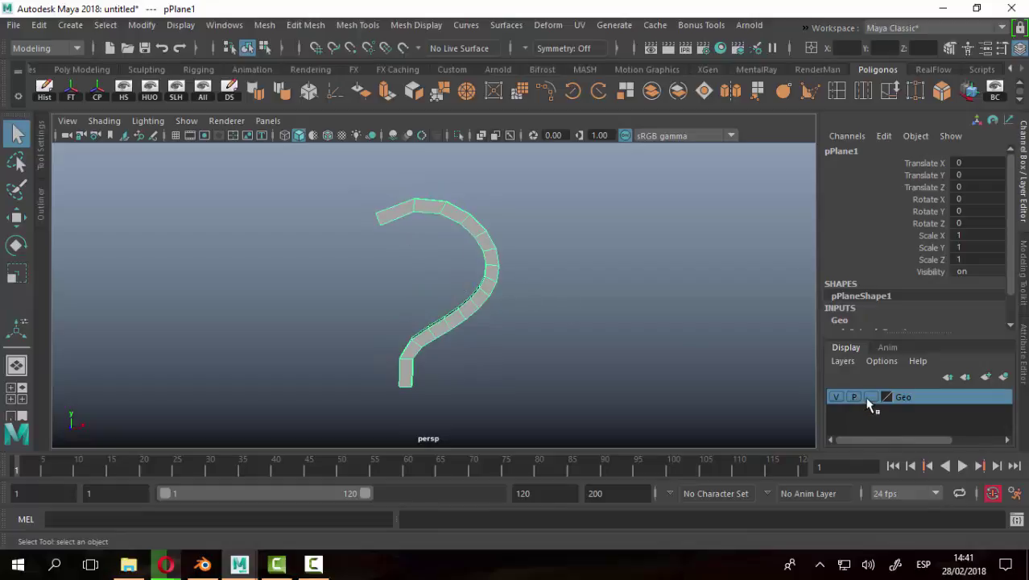
pyautogui.click(869, 397)
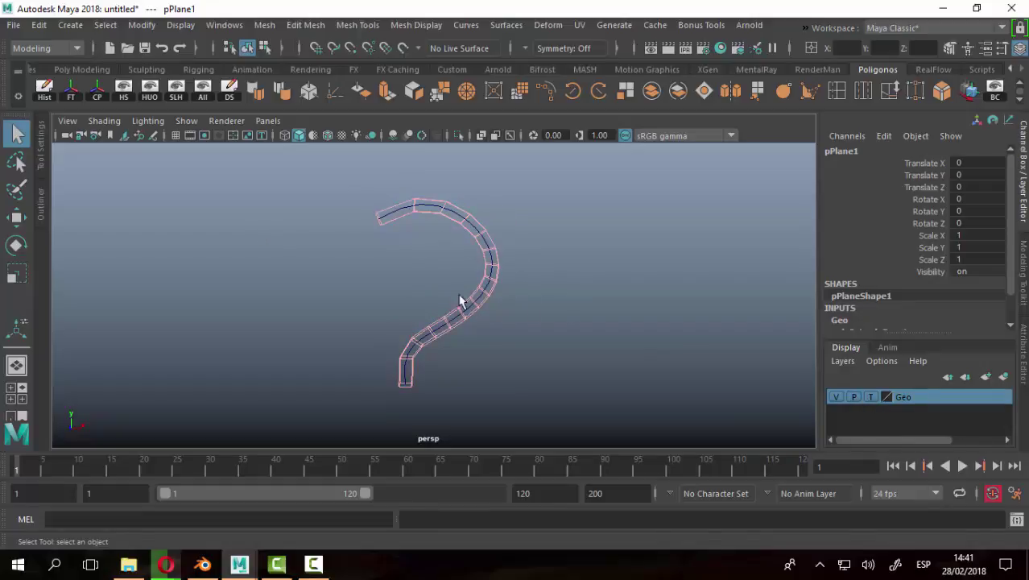
# Show curve1's control vertices and move two of them into a question-mark bend.
pyautogui.moveTo(460, 302)
pyautogui.keyDown('alt'); pyautogui.mouseDown()
pyautogui.moveTo(331, 232)
pyautogui.moveTo(290, 236)
pyautogui.mouseUp(); pyautogui.keyUp('alt')
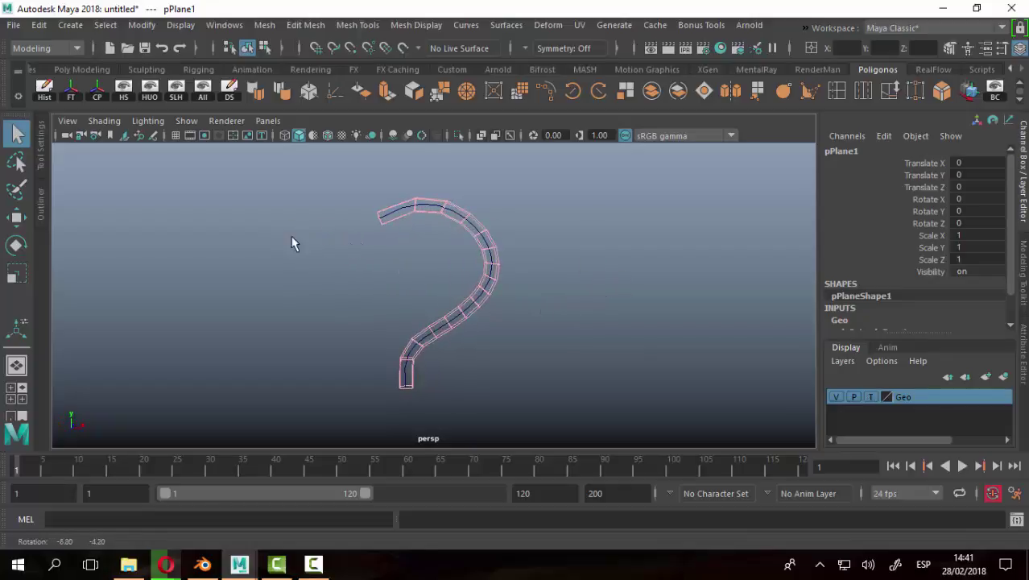
pyautogui.click(405, 207)
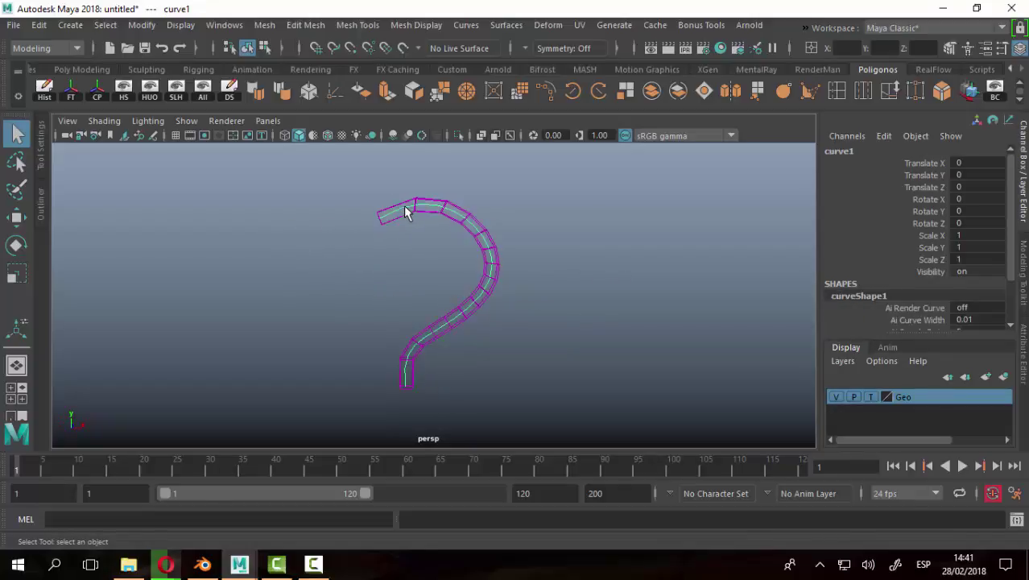
pyautogui.moveTo(405, 211); pyautogui.dragTo(318, 159, button='right')
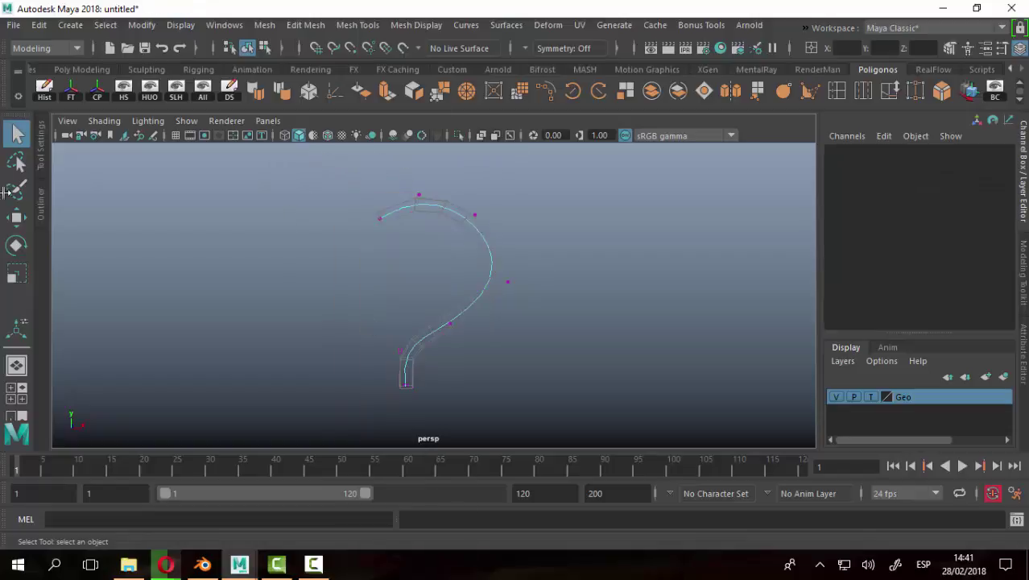
pyautogui.click(16, 217)
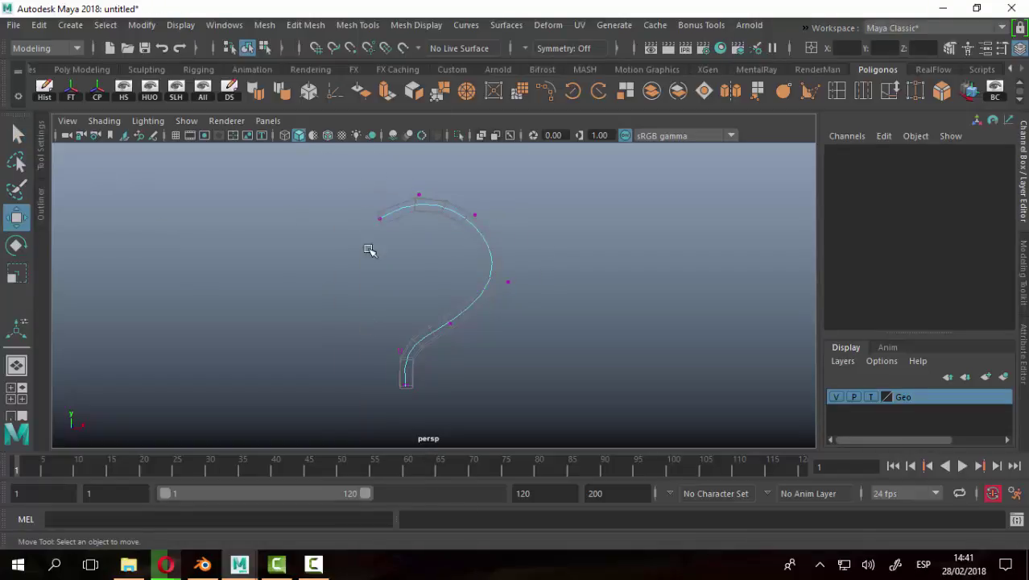
pyautogui.moveTo(489, 271); pyautogui.dragTo(571, 318)
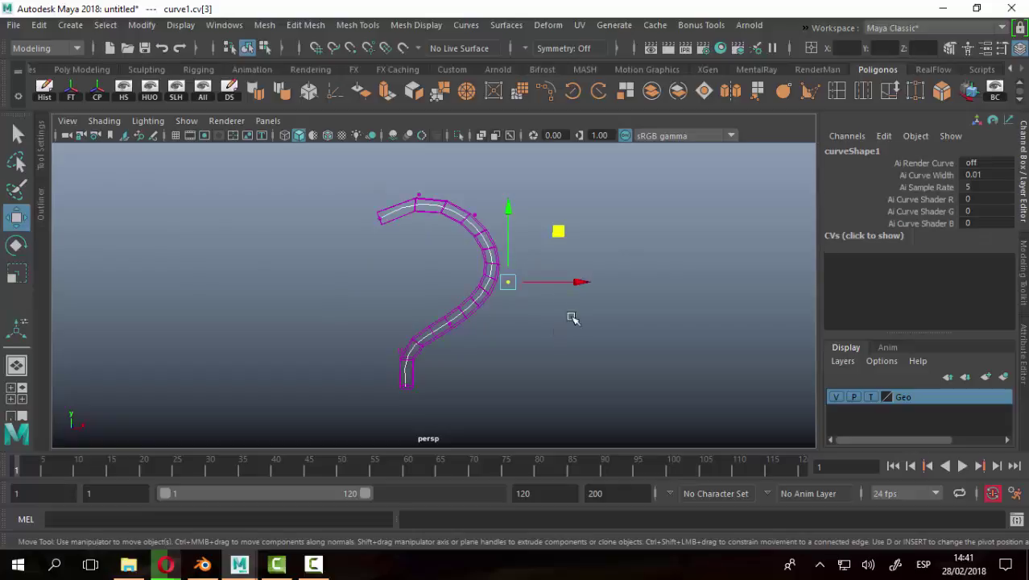
pyautogui.moveTo(557, 231)
pyautogui.mouseDown()
pyautogui.moveTo(684, 300)
pyautogui.moveTo(681, 211)
pyautogui.moveTo(560, 248)
pyautogui.moveTo(452, 214)
pyautogui.moveTo(639, 246)
pyautogui.moveTo(563, 255)
pyautogui.moveTo(579, 248)
pyautogui.moveTo(604, 266)
pyautogui.moveTo(600, 243)
pyautogui.mouseUp()
pyautogui.click(493, 244)
pyautogui.moveTo(544, 190)
pyautogui.mouseDown()
pyautogui.moveTo(526, 163)
pyautogui.moveTo(544, 135)
pyautogui.moveTo(542, 172)
pyautogui.moveTo(533, 156)
pyautogui.moveTo(585, 115)
pyautogui.moveTo(521, 184)
pyautogui.moveTo(627, 207)
pyautogui.moveTo(514, 170)
pyautogui.moveTo(552, 208)
pyautogui.moveTo(595, 153)
pyautogui.mouseUp()
pyautogui.keyDown('alt'); pyautogui.moveTo(367, 188); pyautogui.dragTo(504, 230, button='right'); pyautogui.keyUp('alt')
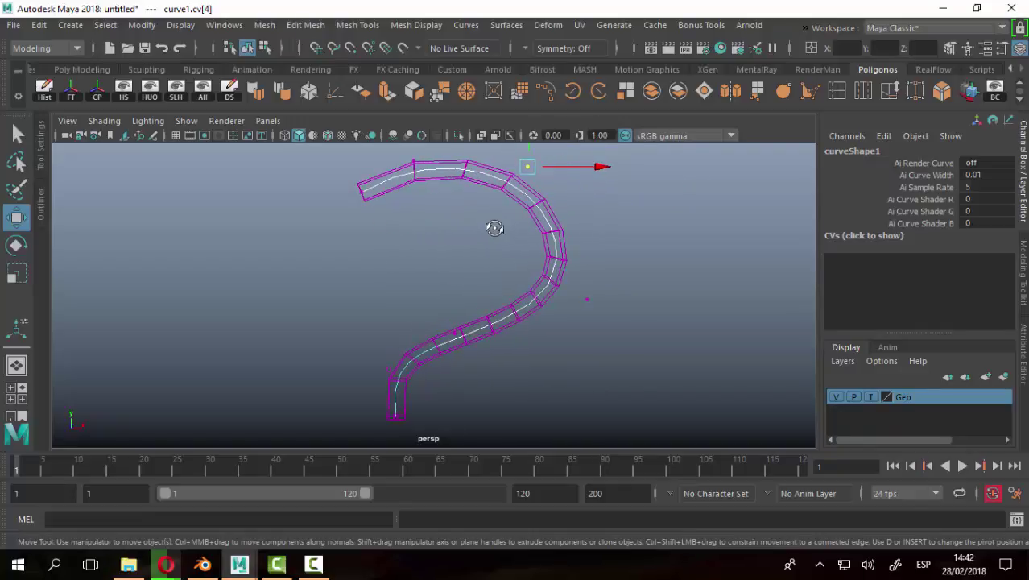
# Cycle the viewport background with Alt+B and nudge the selected control vertex again.
pyautogui.hotkey('alt', 'b')
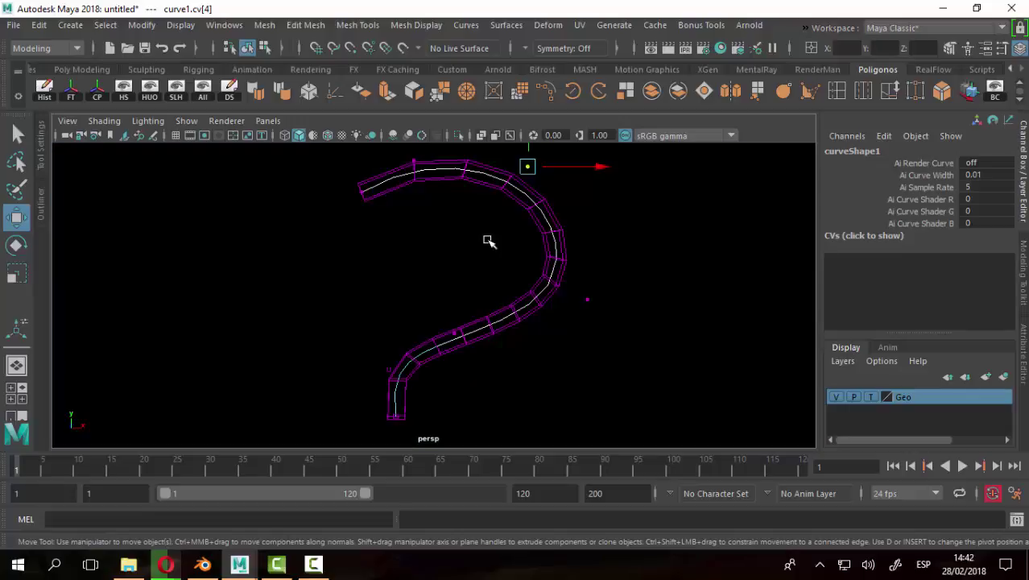
pyautogui.hotkey('alt', 'b')
pyautogui.hotkey('alt', 'b')
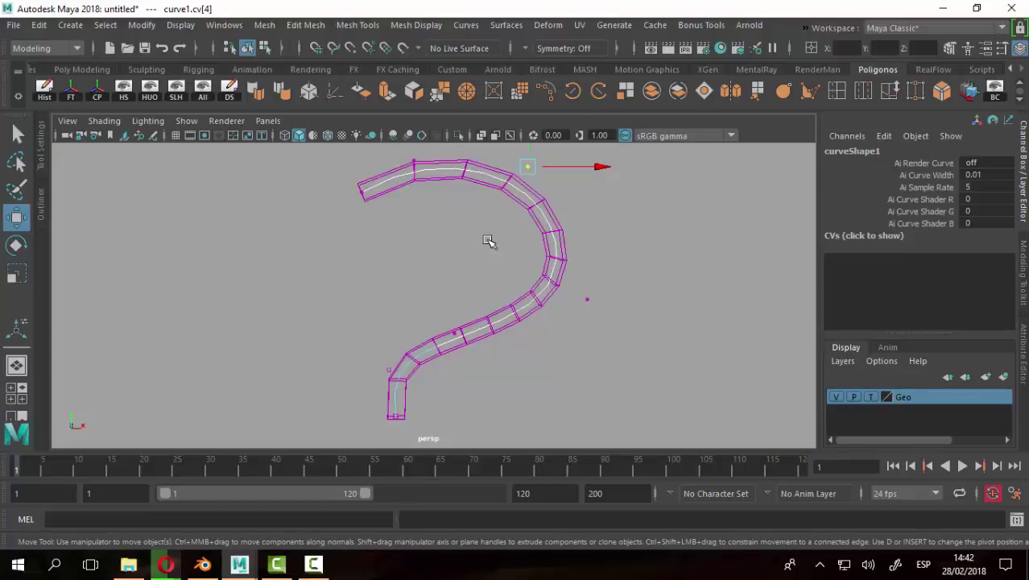
pyautogui.keyDown('alt'); pyautogui.moveTo(636, 260); pyautogui.dragTo(548, 264, button='middle'); pyautogui.keyUp('alt')
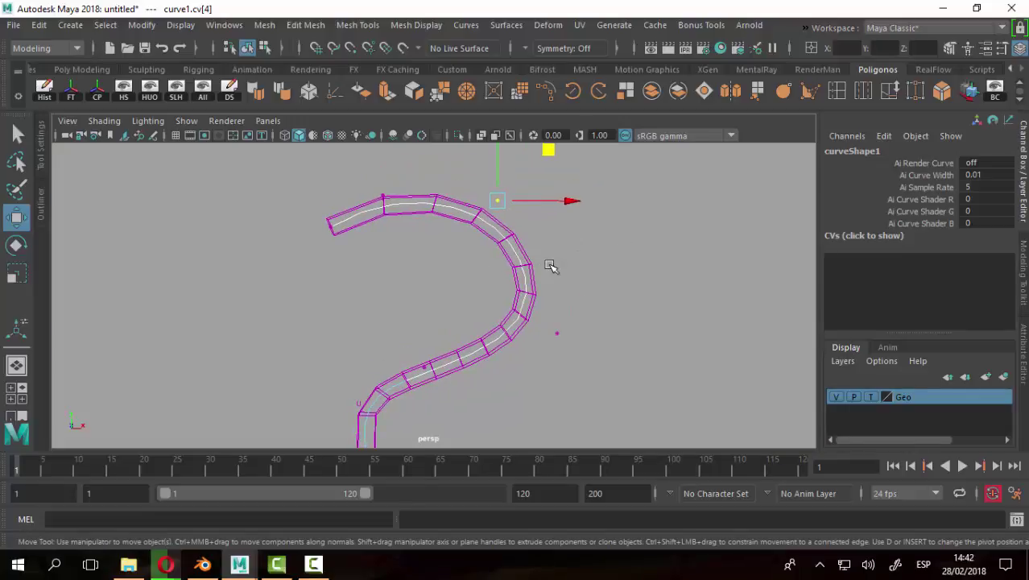
pyautogui.hotkey('alt', 'b')
pyautogui.hotkey('alt', 'b')
pyautogui.hotkey('alt', 'b')
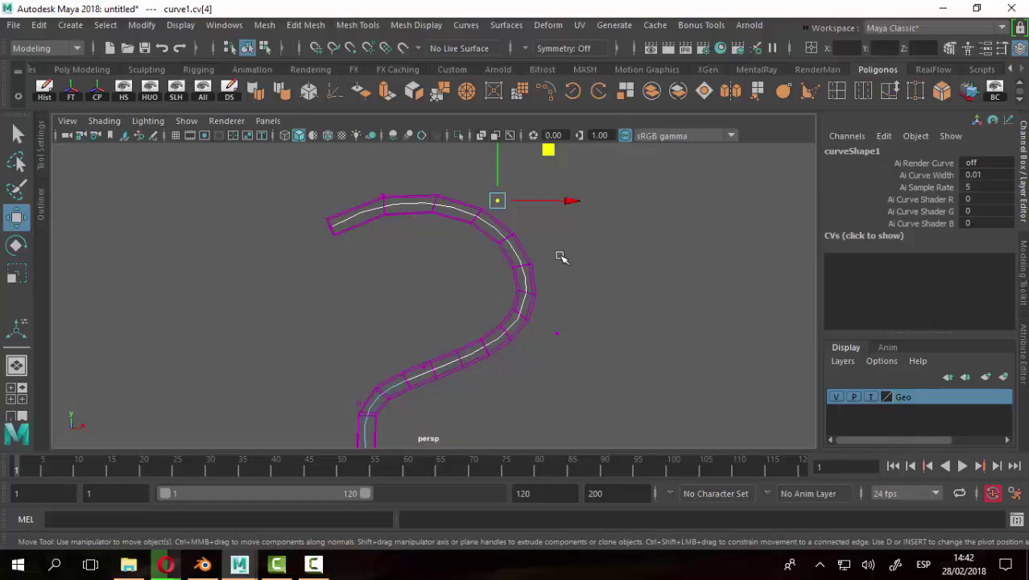
pyautogui.hotkey('alt', 'b')
pyautogui.scroll(-2, 494, 242)
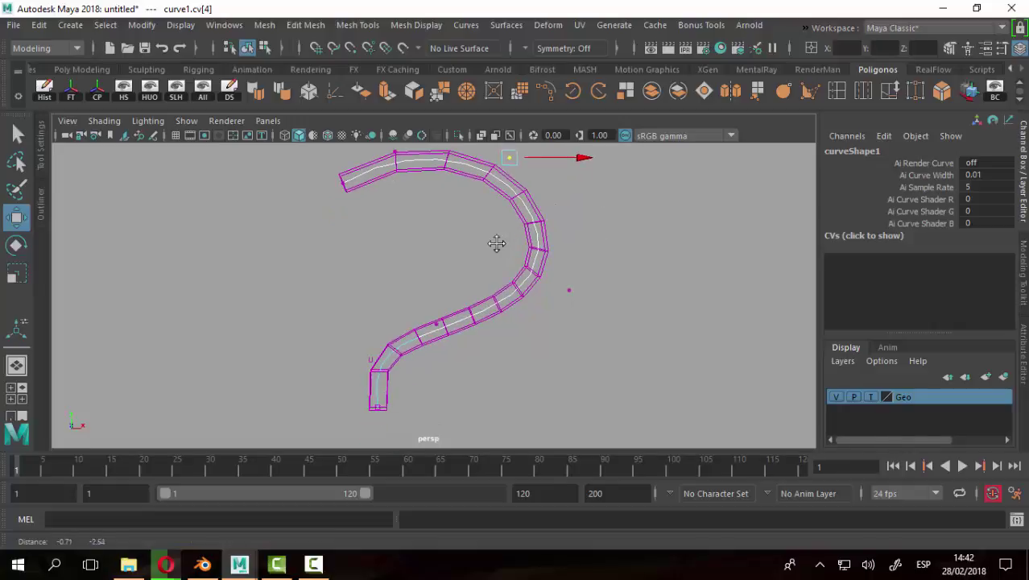
pyautogui.scroll(-2, 506, 224)
pyautogui.moveTo(505, 224)
pyautogui.keyDown('alt'); pyautogui.mouseDown()
pyautogui.moveTo(562, 194)
pyautogui.moveTo(560, 164)
pyautogui.moveTo(574, 197)
pyautogui.moveTo(572, 181)
pyautogui.moveTo(550, 213)
pyautogui.moveTo(561, 186)
pyautogui.mouseUp(); pyautogui.keyUp('alt')
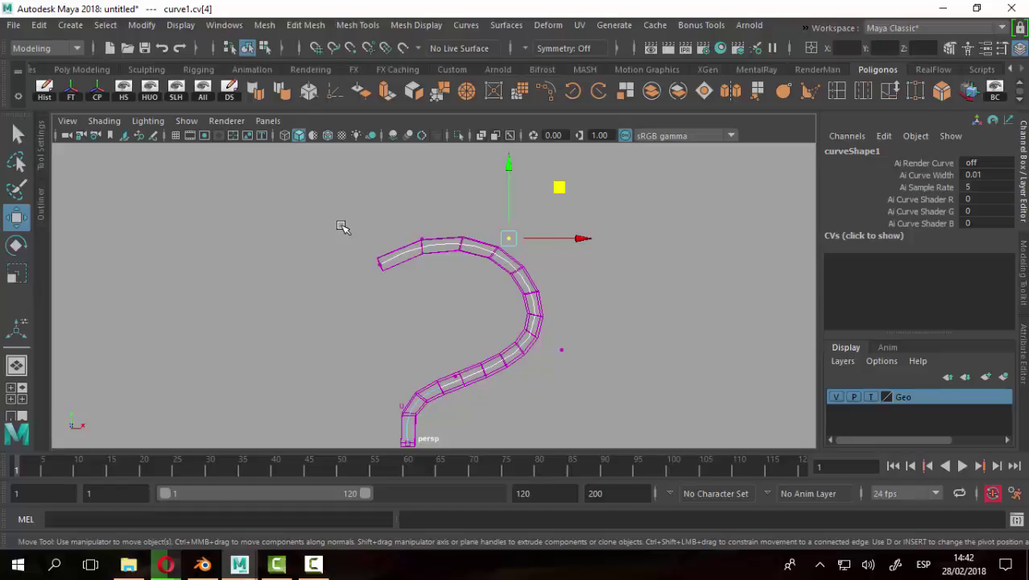
# Turn on Wireframe on Shaded, reshape the upper bend's control points, and set the gradient background.
pyautogui.click(870, 398)
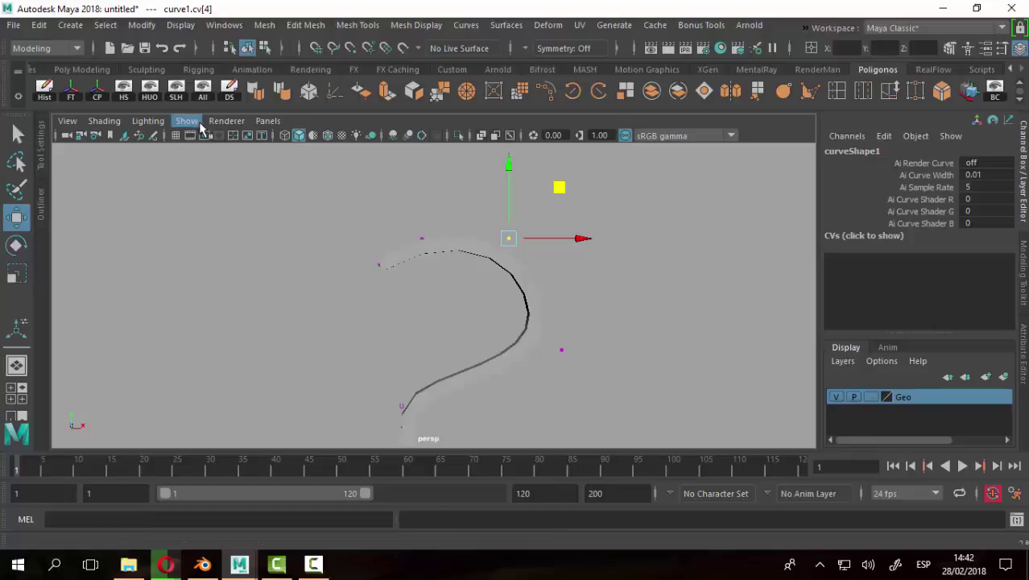
pyautogui.click(327, 136)
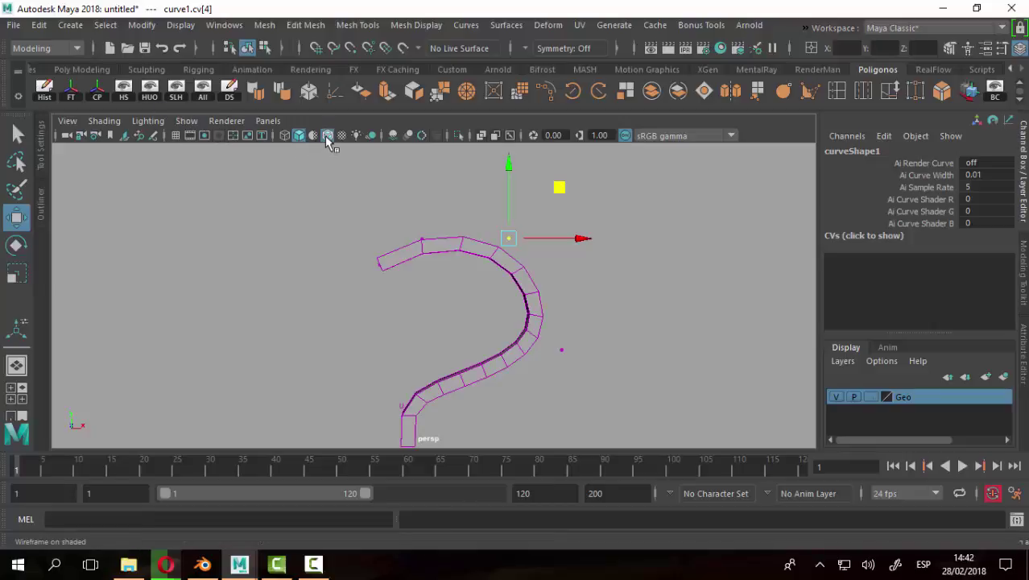
pyautogui.keyDown('alt'); pyautogui.moveTo(537, 363); pyautogui.dragTo(516, 343); pyautogui.keyUp('alt')
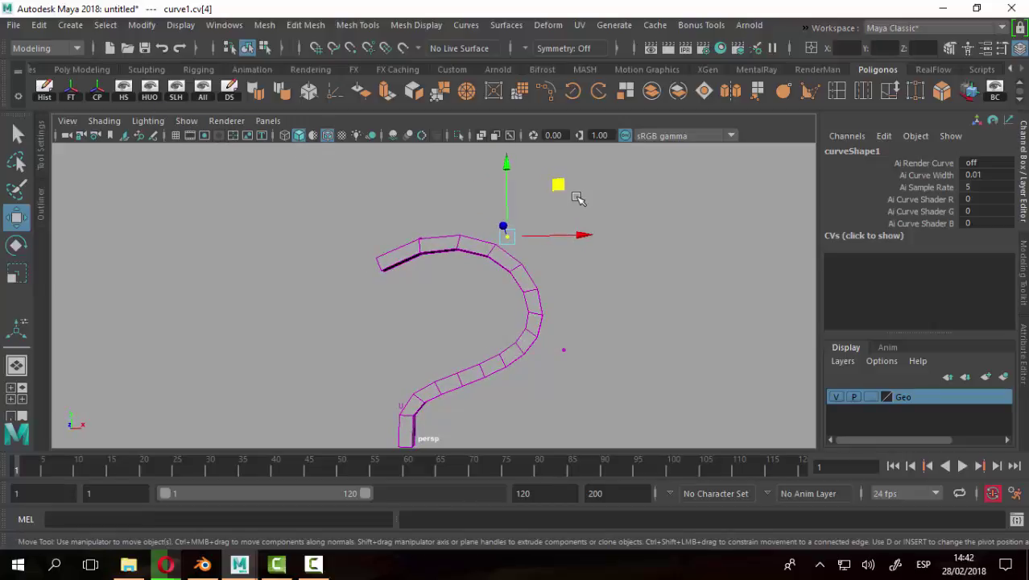
pyautogui.moveTo(567, 193)
pyautogui.mouseDown()
pyautogui.moveTo(599, 185)
pyautogui.moveTo(613, 165)
pyautogui.moveTo(616, 232)
pyautogui.moveTo(644, 145)
pyautogui.moveTo(524, 219)
pyautogui.moveTo(551, 230)
pyautogui.moveTo(588, 194)
pyautogui.moveTo(577, 237)
pyautogui.mouseUp()
pyautogui.moveTo(402, 191)
pyautogui.mouseDown()
pyautogui.moveTo(461, 249)
pyautogui.moveTo(488, 161)
pyautogui.moveTo(489, 177)
pyautogui.mouseUp()
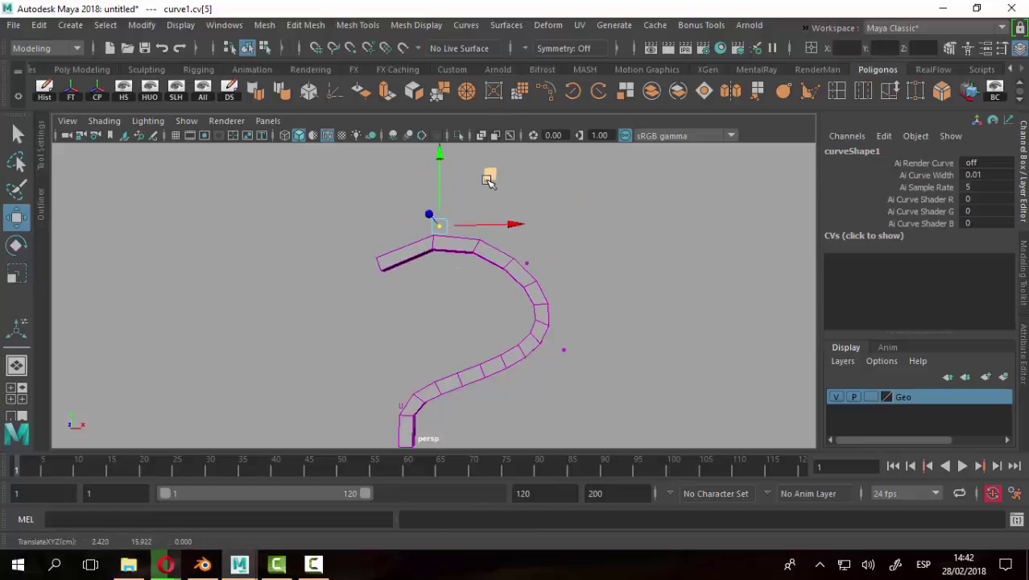
pyautogui.moveTo(435, 282)
pyautogui.keyDown('alt'); pyautogui.mouseDown()
pyautogui.moveTo(501, 258)
pyautogui.moveTo(457, 259)
pyautogui.moveTo(476, 244)
pyautogui.moveTo(489, 272)
pyautogui.moveTo(472, 281)
pyautogui.mouseUp(); pyautogui.keyUp('alt')
pyautogui.press('5')
pyautogui.hotkey('alt', 'b')
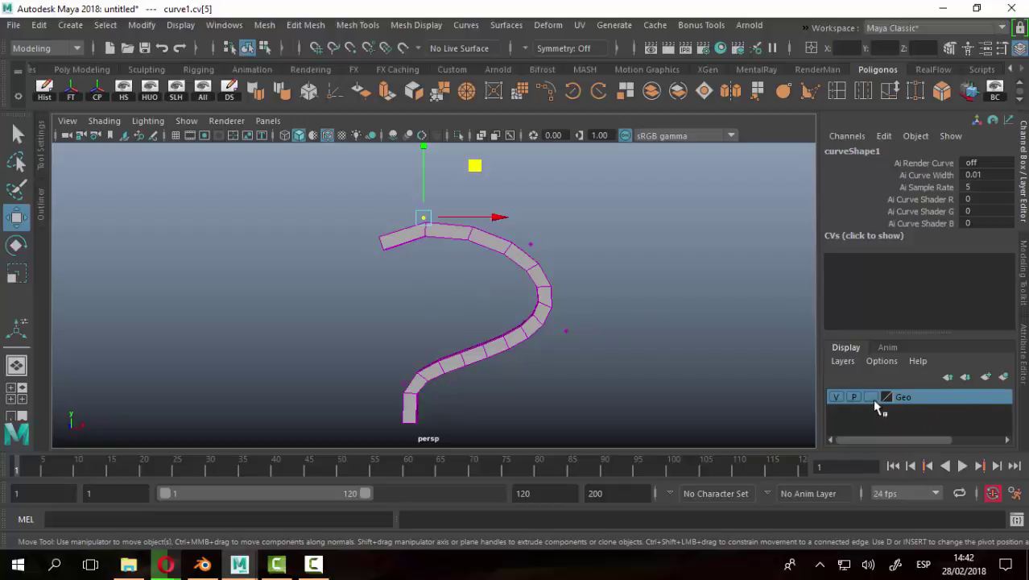
# Template the Geo layer, test-pull the curve's left end point, undo both moves, and return to object mode.
pyautogui.click(870, 398)
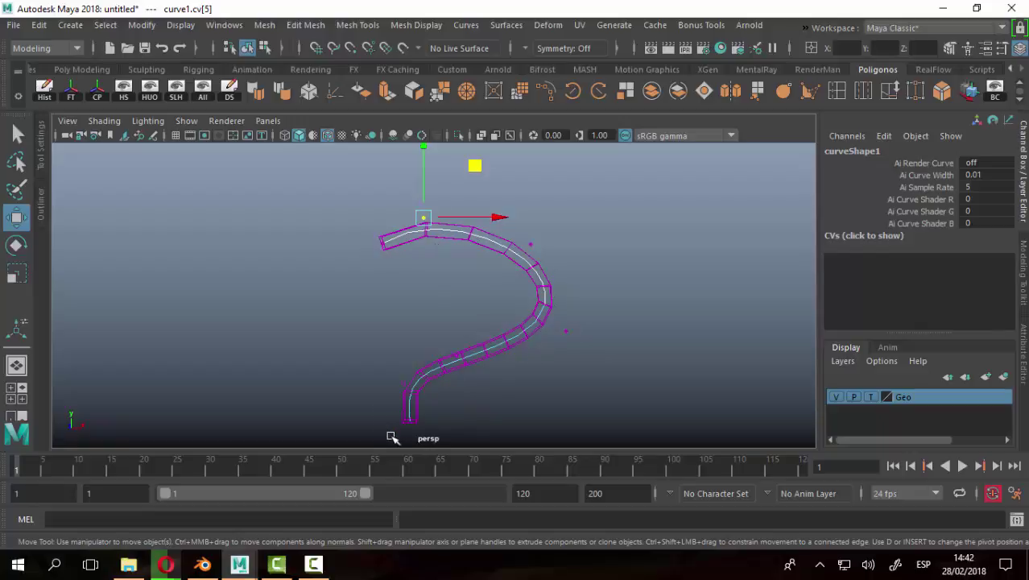
pyautogui.moveTo(363, 223); pyautogui.dragTo(400, 274)
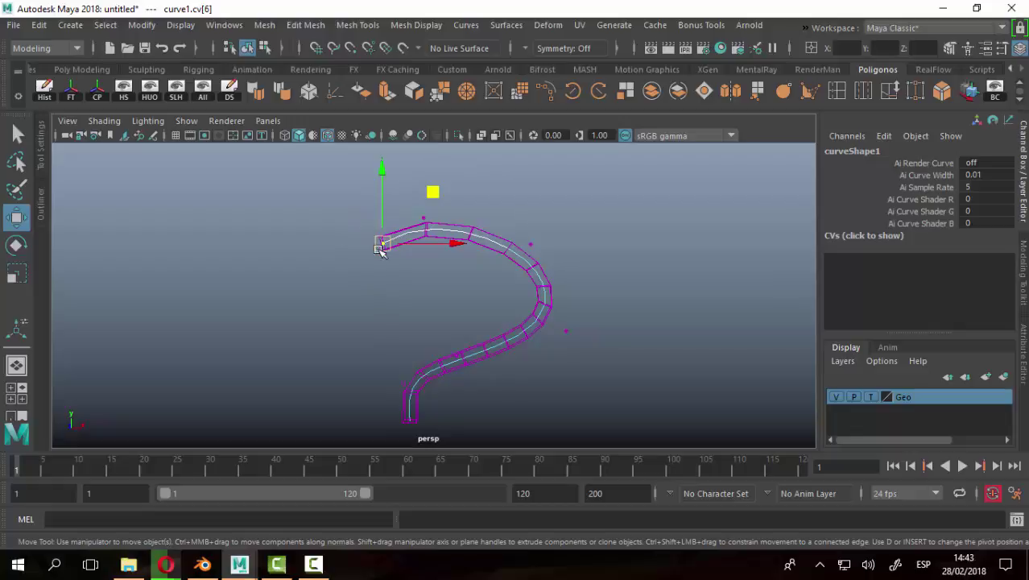
pyautogui.moveTo(432, 192)
pyautogui.mouseDown()
pyautogui.moveTo(232, 217)
pyautogui.moveTo(143, 205)
pyautogui.mouseUp()
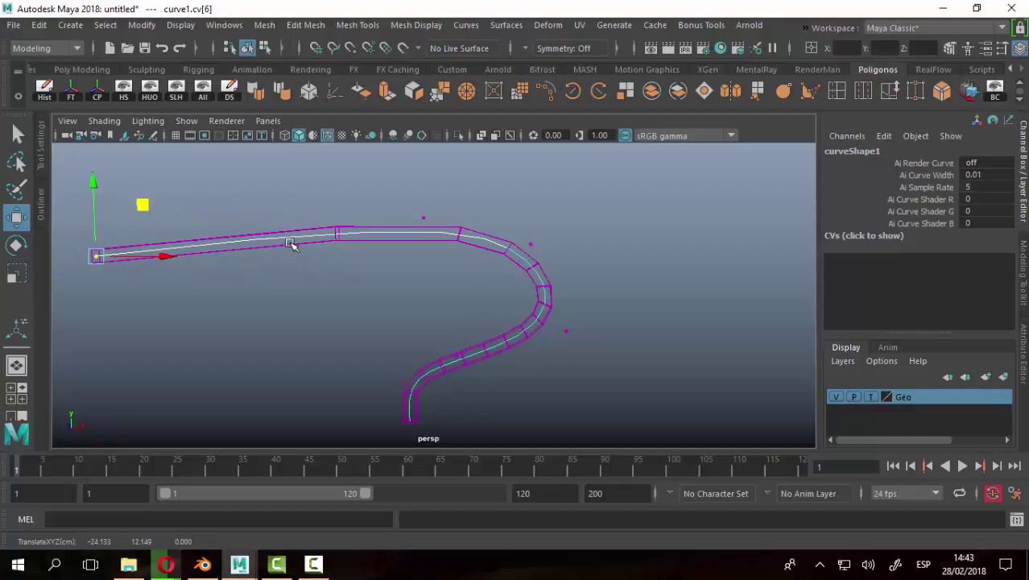
pyautogui.hotkey('ctrl', 'z')
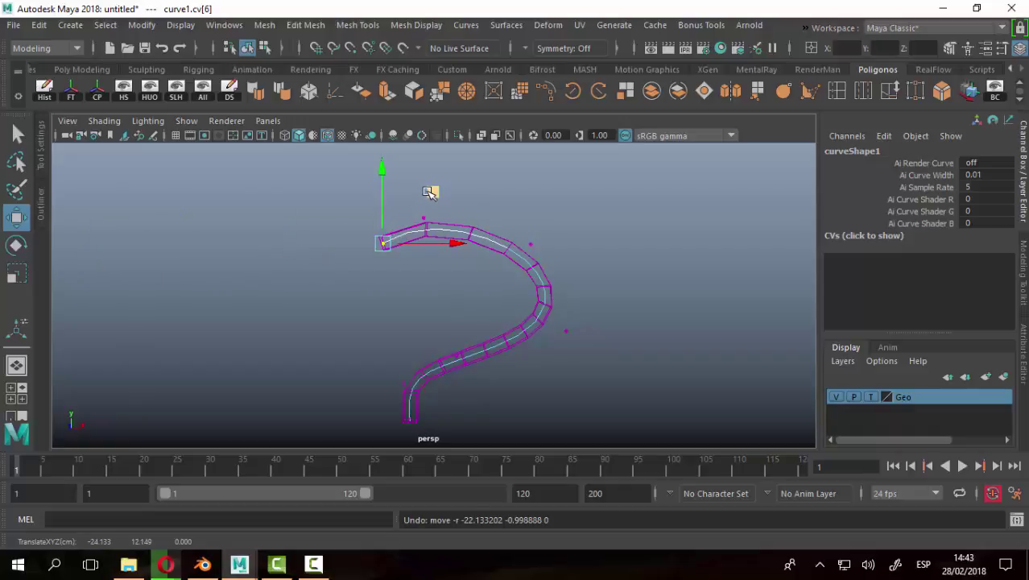
pyautogui.moveTo(392, 235)
pyautogui.mouseDown()
pyautogui.moveTo(94, 239)
pyautogui.moveTo(378, 177)
pyautogui.mouseUp()
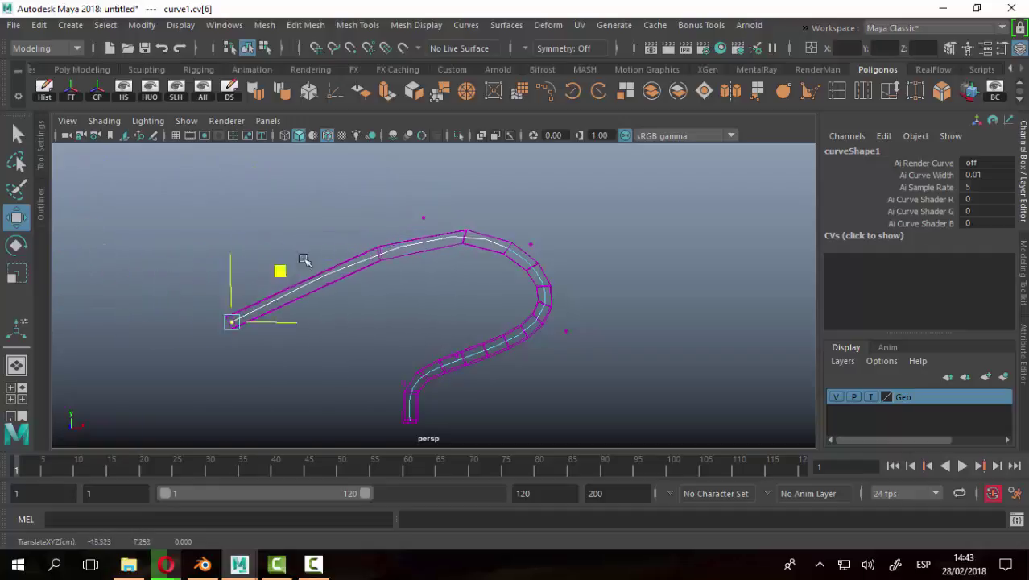
pyautogui.hotkey('ctrl', 'z')
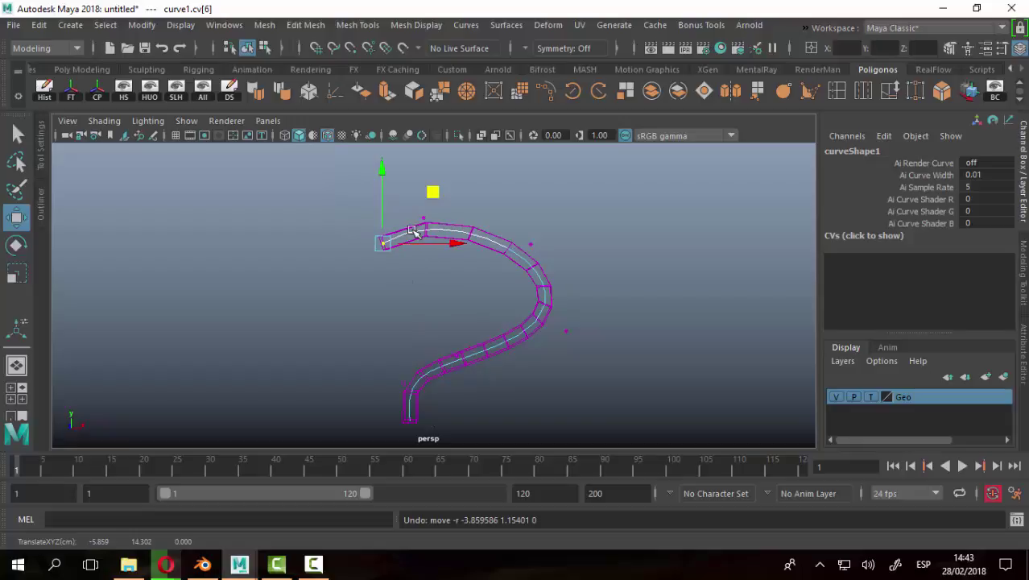
pyautogui.press('F8')
pyautogui.press('F8')
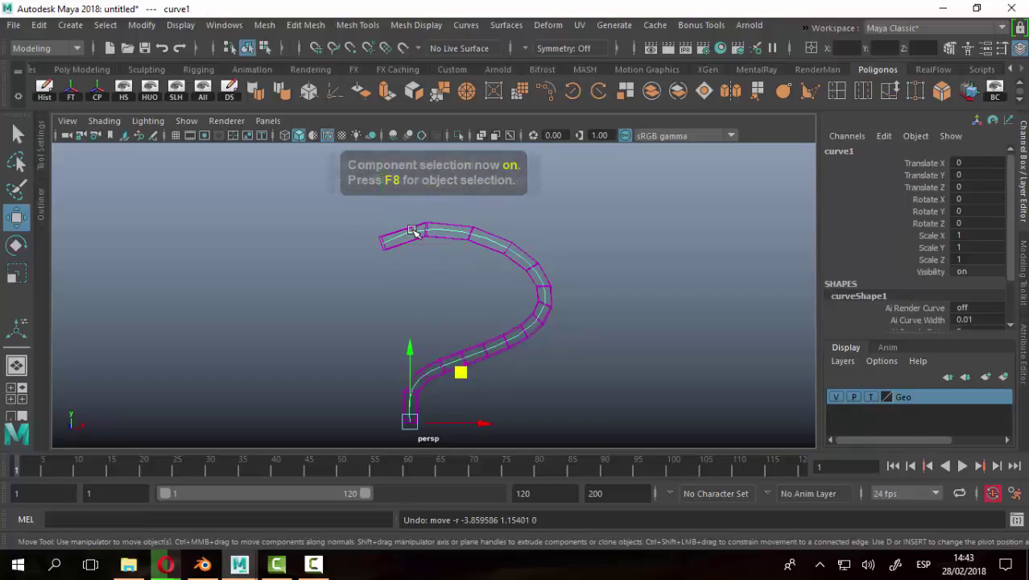
# Reselect curve1 and apply Curves > Lock Length to it.
pyautogui.click(626, 305)
pyautogui.click(493, 243)
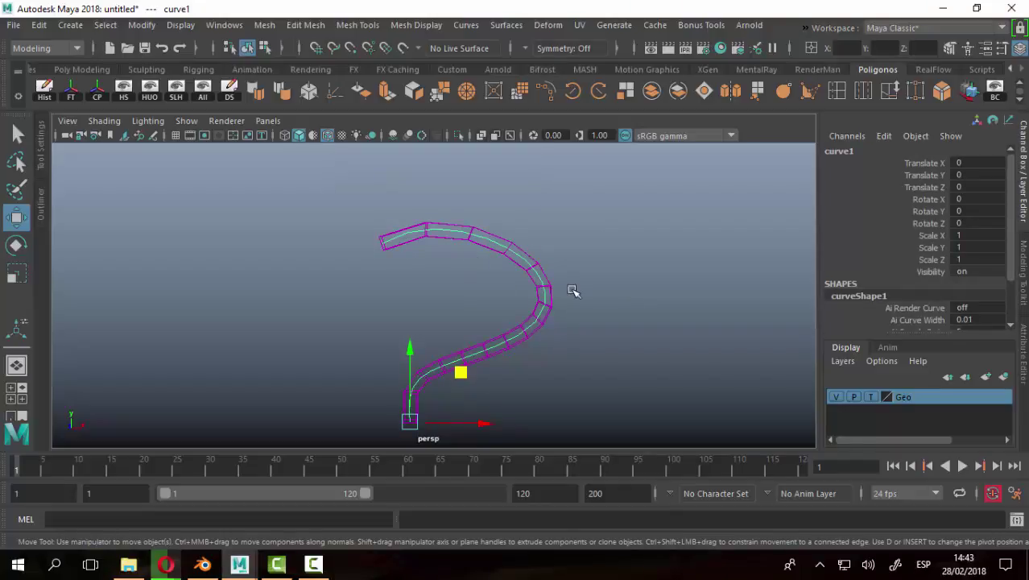
pyautogui.click(467, 25)
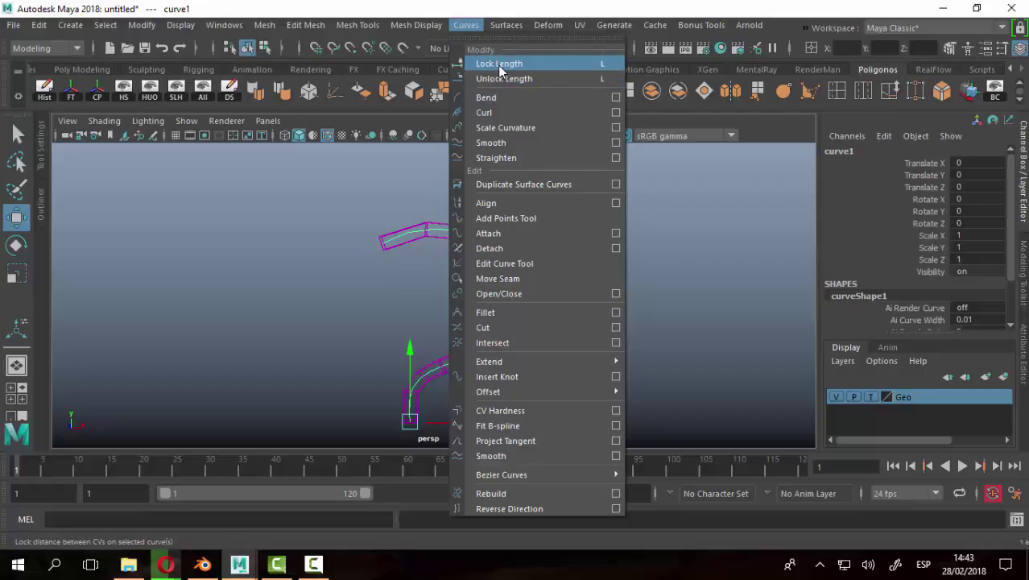
pyautogui.click(500, 68)
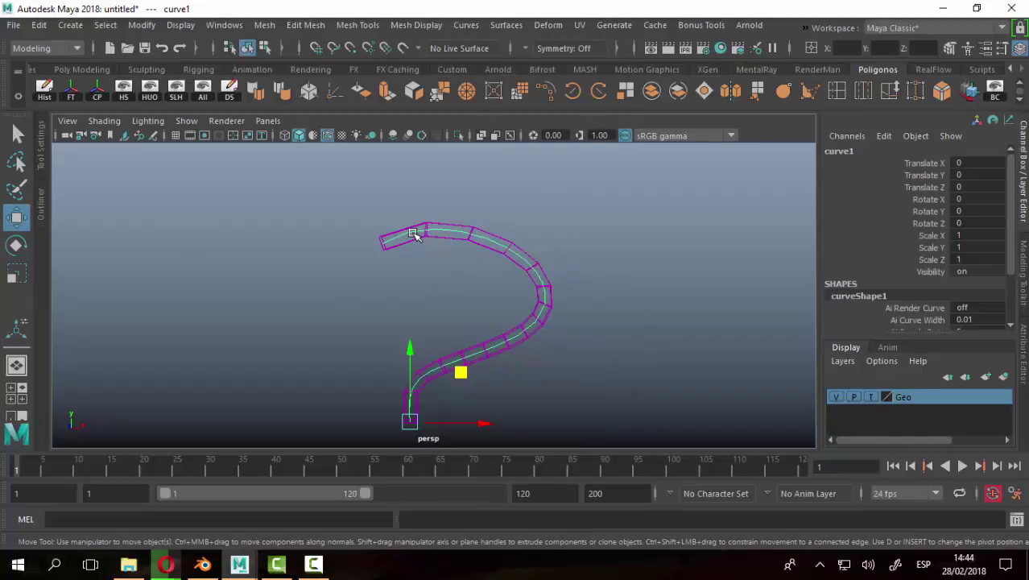
# Drag curve1's tip control vertex until the tail runs as a long diagonal.
pyautogui.rightClick(413, 233)
pyautogui.click(338, 160)
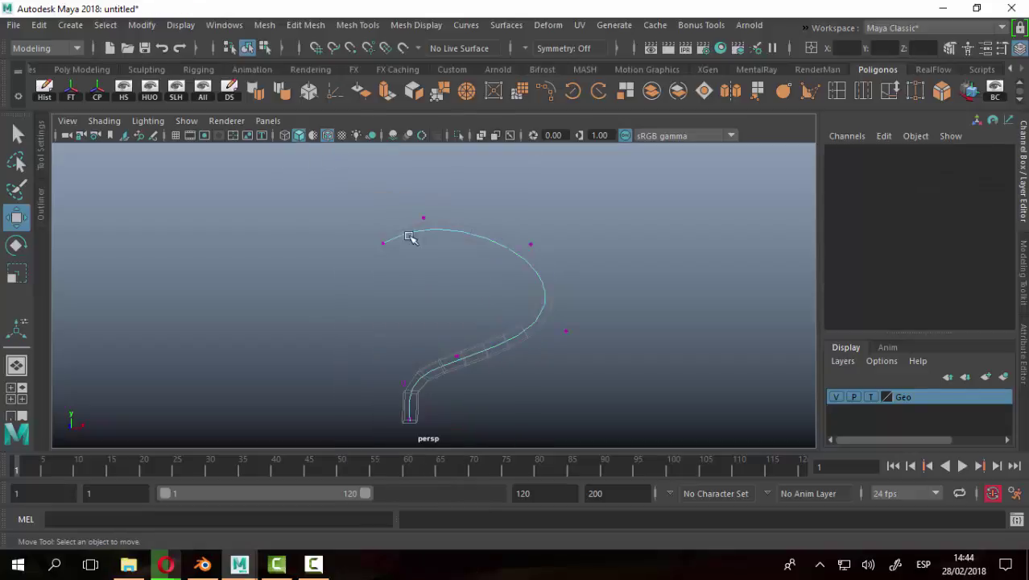
pyautogui.moveTo(423, 281); pyautogui.dragTo(410, 304)
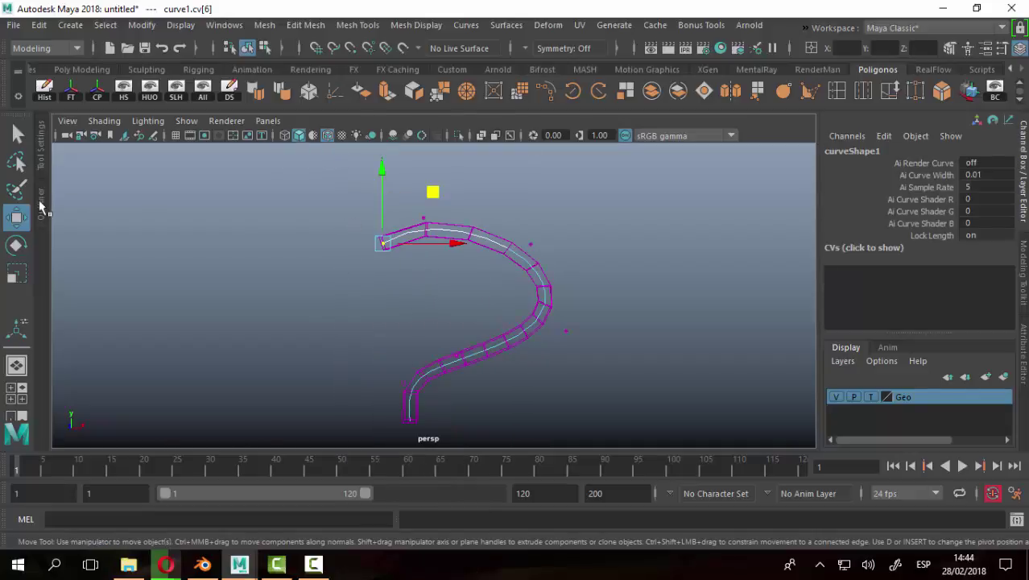
pyautogui.moveTo(435, 193); pyautogui.dragTo(251, 271, button='middle')
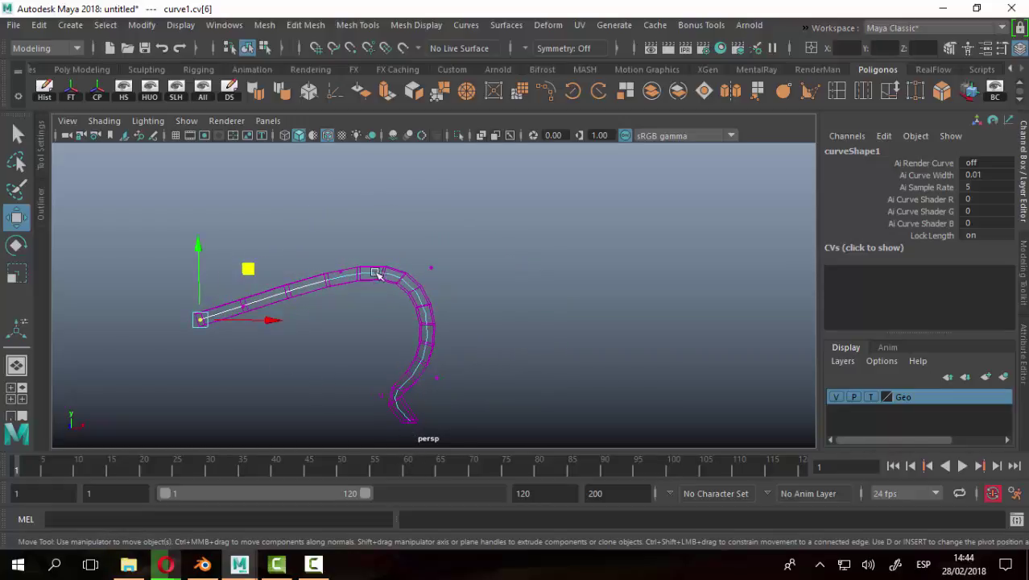
pyautogui.moveTo(246, 272)
pyautogui.mouseDown(button='middle')
pyautogui.moveTo(200, 229)
pyautogui.moveTo(218, 184)
pyautogui.moveTo(272, 147)
pyautogui.moveTo(402, 137)
pyautogui.moveTo(531, 168)
pyautogui.moveTo(620, 276)
pyautogui.moveTo(766, 323)
pyautogui.moveTo(808, 217)
pyautogui.moveTo(626, 155)
pyautogui.moveTo(461, 146)
pyautogui.moveTo(183, 187)
pyautogui.moveTo(165, 299)
pyautogui.moveTo(88, 322)
pyautogui.moveTo(107, 161)
pyautogui.moveTo(373, 129)
pyautogui.moveTo(540, 225)
pyautogui.moveTo(655, 310)
pyautogui.moveTo(746, 310)
pyautogui.moveTo(690, 135)
pyautogui.moveTo(623, 149)
pyautogui.moveTo(340, 161)
pyautogui.moveTo(215, 239)
pyautogui.moveTo(140, 239)
pyautogui.moveTo(105, 193)
pyautogui.mouseUp(button='middle')
pyautogui.moveTo(163, 248)
pyautogui.mouseDown(button='middle')
pyautogui.moveTo(409, 276)
pyautogui.moveTo(416, 307)
pyautogui.mouseUp(button='middle')
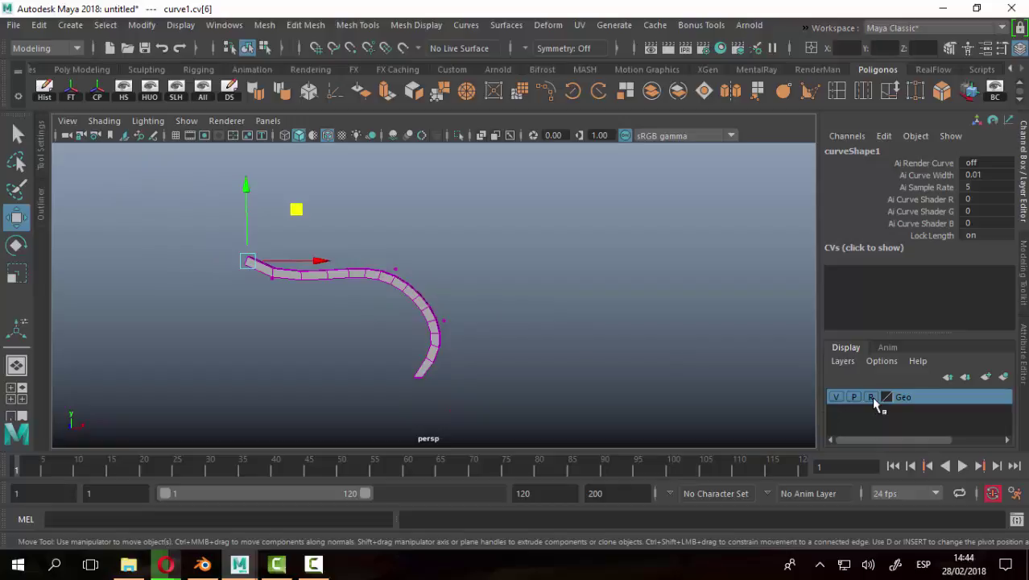
pyautogui.moveTo(211, 321)
pyautogui.mouseDown(button='middle')
pyautogui.moveTo(291, 328)
pyautogui.moveTo(278, 195)
pyautogui.moveTo(292, 165)
pyautogui.moveTo(548, 156)
pyautogui.moveTo(634, 277)
pyautogui.moveTo(766, 367)
pyautogui.moveTo(830, 230)
pyautogui.moveTo(721, 189)
pyautogui.moveTo(338, 94)
pyautogui.moveTo(135, 166)
pyautogui.moveTo(42, 233)
pyautogui.moveTo(21, 204)
pyautogui.moveTo(49, 129)
pyautogui.mouseUp(button='middle')
pyautogui.hotkey('ctrl', 'z')
pyautogui.moveTo(271, 202)
pyautogui.mouseDown(button='middle')
pyautogui.moveTo(270, 225)
pyautogui.moveTo(243, 129)
pyautogui.mouseUp(button='middle')
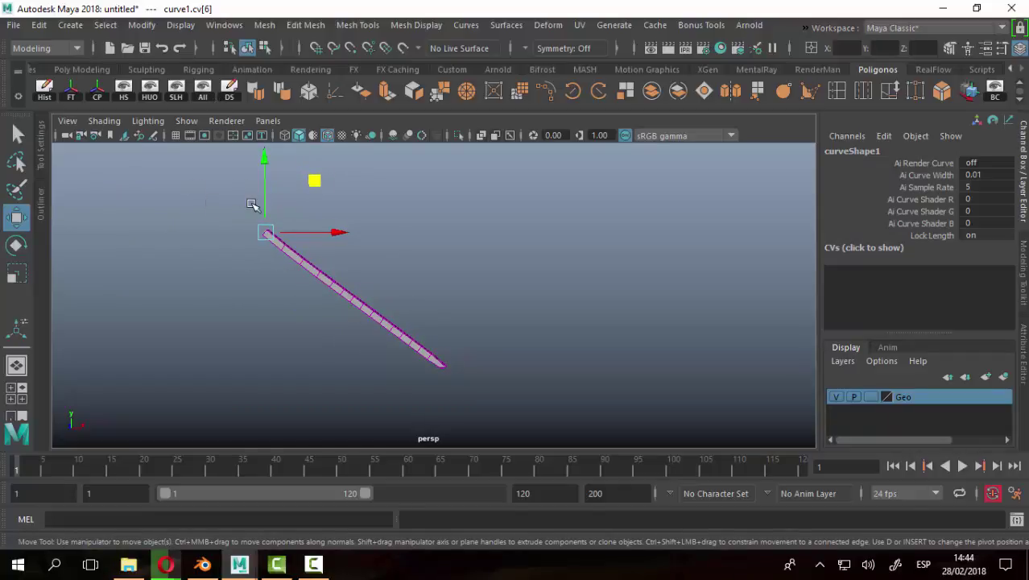
# Template the Geo layer and pull a curve control point up-right to start the bend.
pyautogui.keyDown('alt'); pyautogui.moveTo(229, 260); pyautogui.dragTo(320, 279, button='right'); pyautogui.keyUp('alt')
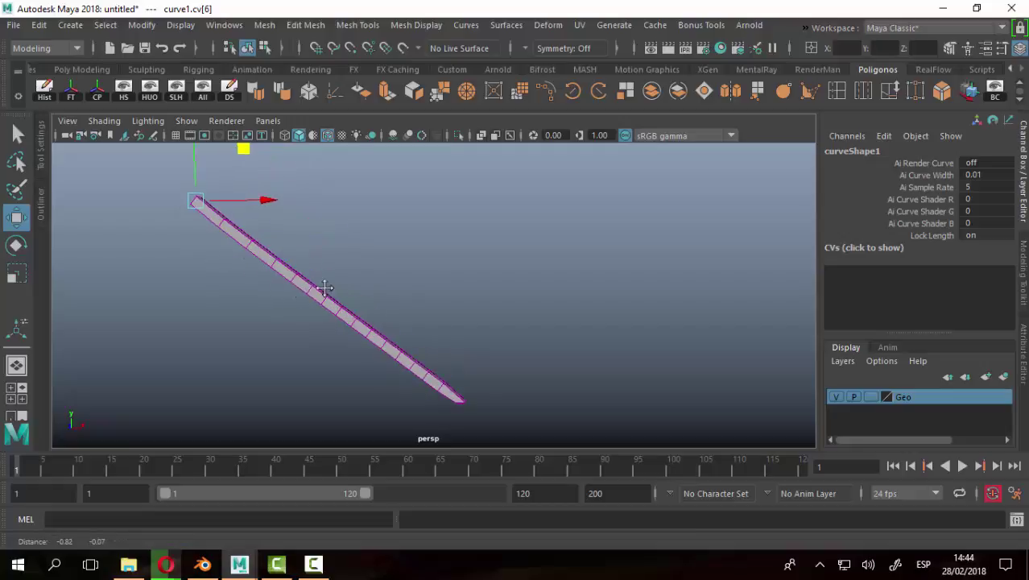
pyautogui.click(871, 397)
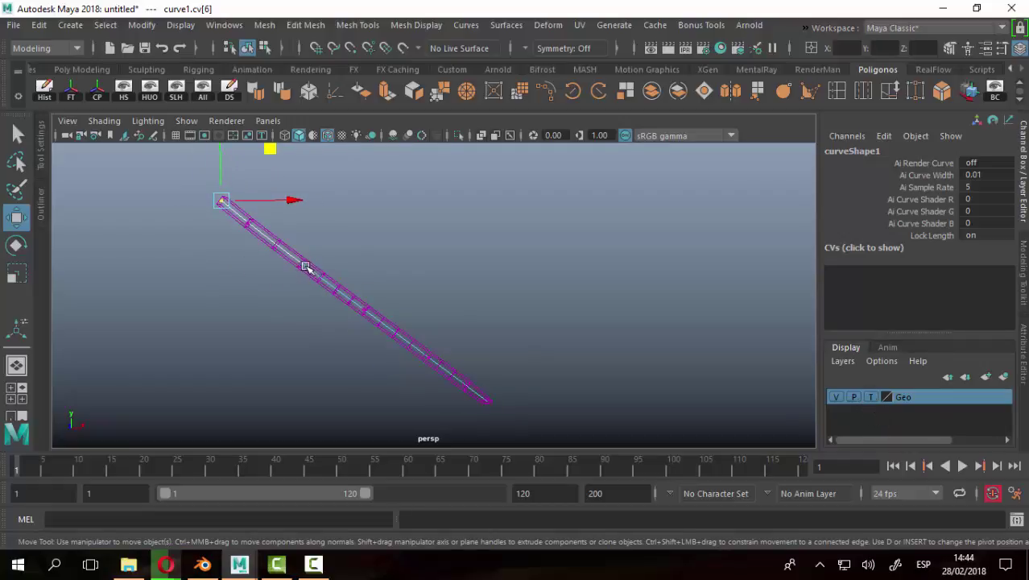
pyautogui.moveTo(364, 223)
pyautogui.mouseDown()
pyautogui.moveTo(410, 174)
pyautogui.moveTo(386, 228)
pyautogui.mouseUp()
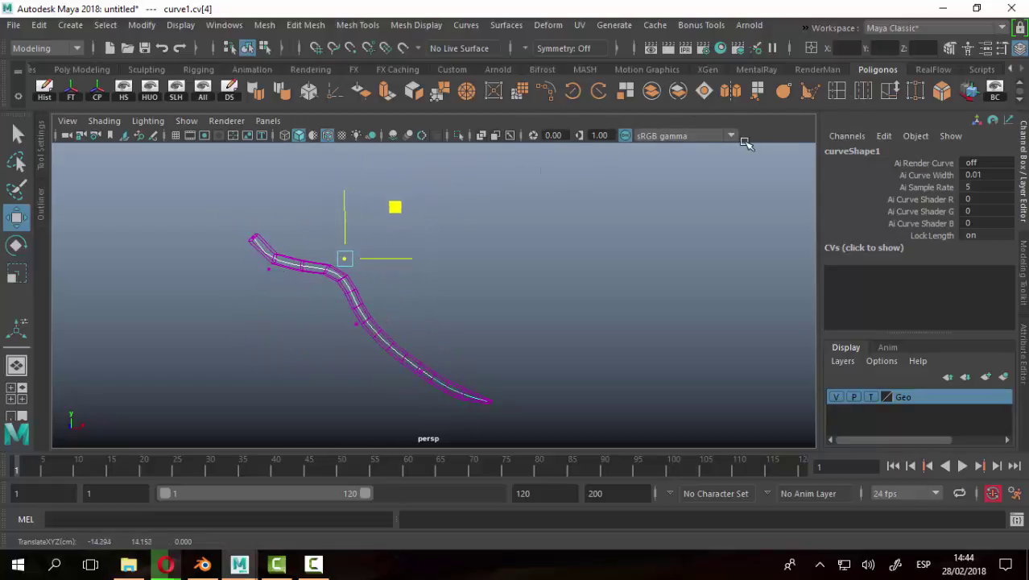
pyautogui.moveTo(387, 228); pyautogui.dragTo(375, 239)
pyautogui.moveTo(403, 274); pyautogui.dragTo(558, 162)
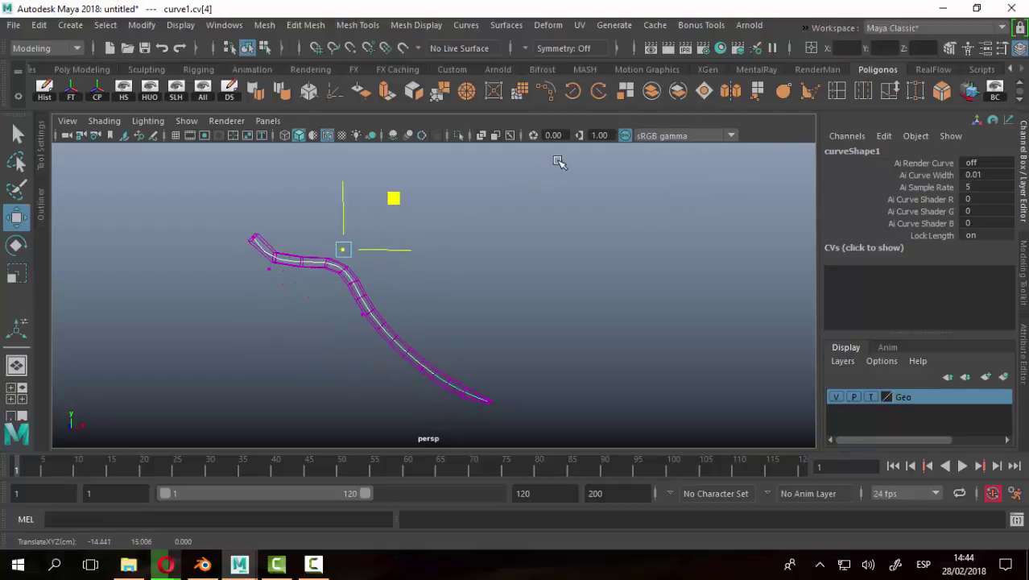
pyautogui.moveTo(389, 200); pyautogui.dragTo(551, 163)
pyautogui.moveTo(392, 206); pyautogui.dragTo(426, 199)
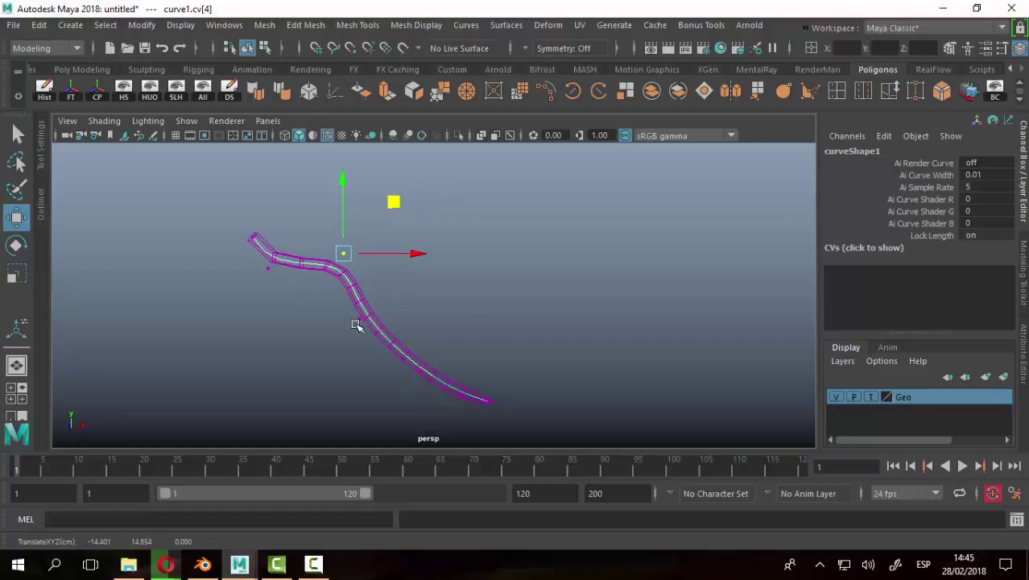
# Shift the left-part control points and swing the end CV around into a hooked loop.
pyautogui.moveTo(332, 296); pyautogui.dragTo(410, 361)
pyautogui.moveTo(412, 278); pyautogui.dragTo(481, 219)
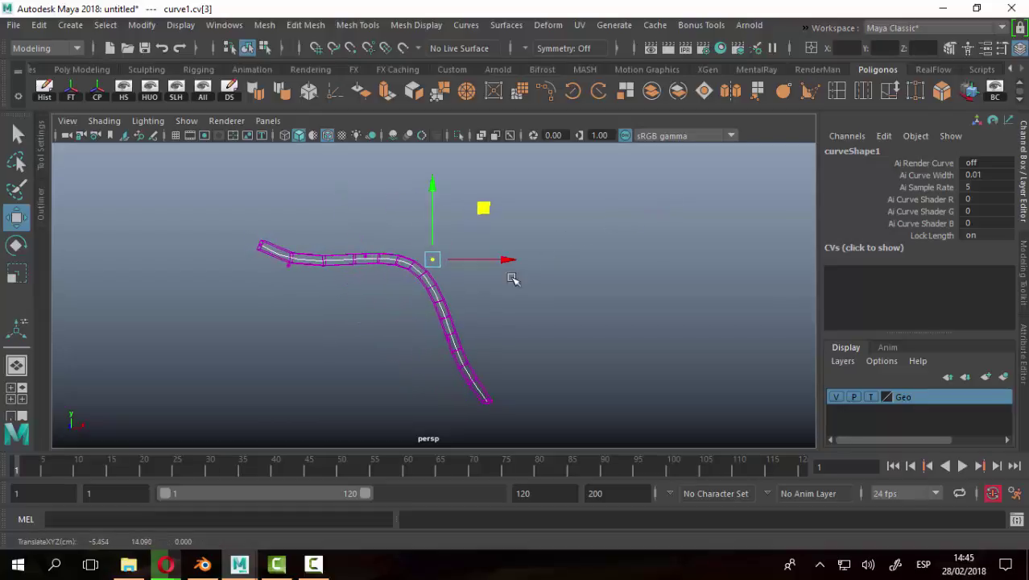
pyautogui.moveTo(489, 309); pyautogui.dragTo(627, 302)
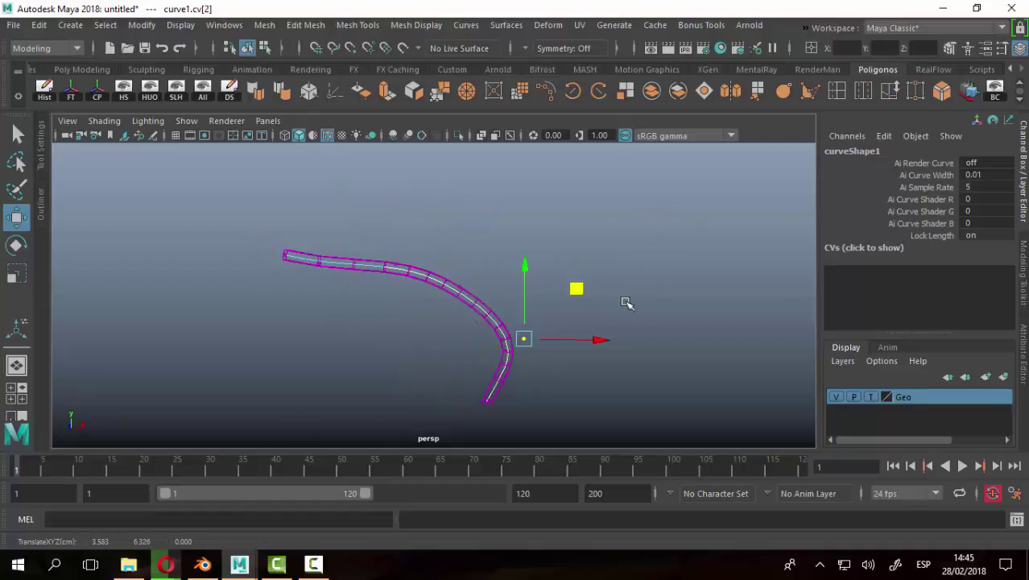
pyautogui.moveTo(460, 389); pyautogui.dragTo(547, 441)
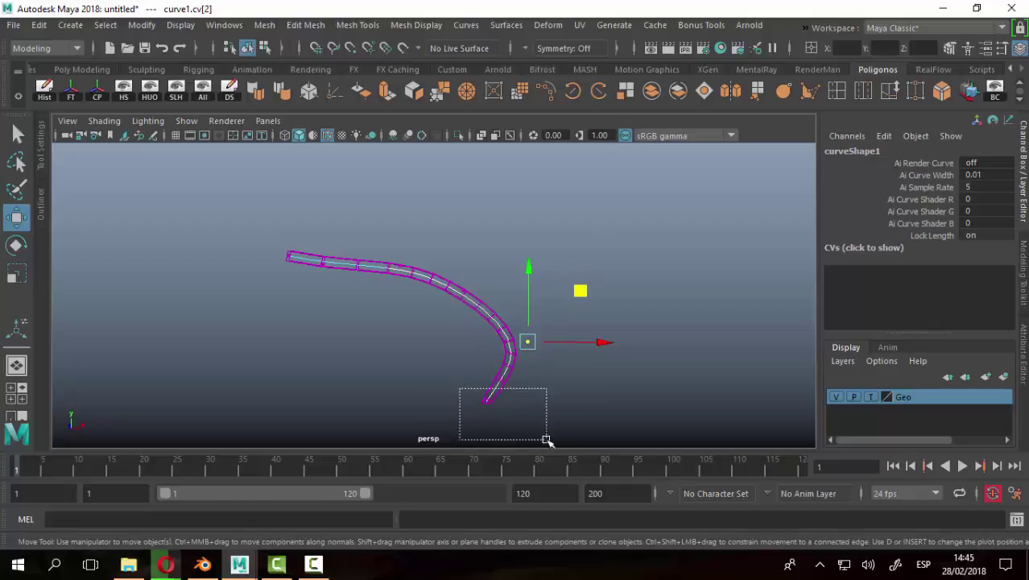
pyautogui.moveTo(543, 364)
pyautogui.mouseDown()
pyautogui.moveTo(547, 379)
pyautogui.moveTo(707, 359)
pyautogui.moveTo(731, 196)
pyautogui.moveTo(551, 140)
pyautogui.moveTo(372, 172)
pyautogui.moveTo(273, 242)
pyautogui.moveTo(121, 165)
pyautogui.moveTo(284, 170)
pyautogui.mouseUp()
pyautogui.moveTo(347, 135)
pyautogui.mouseDown()
pyautogui.moveTo(395, 278)
pyautogui.moveTo(609, 299)
pyautogui.moveTo(636, 151)
pyautogui.moveTo(368, 174)
pyautogui.moveTo(302, 229)
pyautogui.moveTo(455, 322)
pyautogui.moveTo(580, 322)
pyautogui.moveTo(686, 179)
pyautogui.moveTo(435, 157)
pyautogui.moveTo(256, 167)
pyautogui.moveTo(129, 222)
pyautogui.moveTo(232, 371)
pyautogui.moveTo(495, 351)
pyautogui.moveTo(598, 205)
pyautogui.moveTo(742, 256)
pyautogui.moveTo(596, 412)
pyautogui.moveTo(234, 301)
pyautogui.moveTo(379, 156)
pyautogui.moveTo(461, 342)
pyautogui.moveTo(651, 382)
pyautogui.moveTo(645, 181)
pyautogui.moveTo(315, 210)
pyautogui.moveTo(374, 379)
pyautogui.moveTo(675, 271)
pyautogui.moveTo(425, 130)
pyautogui.moveTo(164, 190)
pyautogui.moveTo(245, 322)
pyautogui.moveTo(543, 216)
pyautogui.moveTo(712, 211)
pyautogui.moveTo(694, 347)
pyautogui.moveTo(194, 303)
pyautogui.moveTo(441, 223)
pyautogui.moveTo(482, 407)
pyautogui.moveTo(756, 324)
pyautogui.moveTo(624, 136)
pyautogui.moveTo(298, 161)
pyautogui.moveTo(175, 232)
pyautogui.moveTo(347, 377)
pyautogui.moveTo(600, 237)
pyautogui.moveTo(745, 188)
pyautogui.moveTo(758, 329)
pyautogui.moveTo(462, 383)
pyautogui.moveTo(214, 184)
pyautogui.moveTo(455, 238)
pyautogui.moveTo(636, 358)
pyautogui.moveTo(628, 177)
pyautogui.moveTo(285, 165)
pyautogui.moveTo(270, 292)
pyautogui.moveTo(556, 229)
pyautogui.moveTo(581, 171)
pyautogui.moveTo(600, 176)
pyautogui.mouseUp()
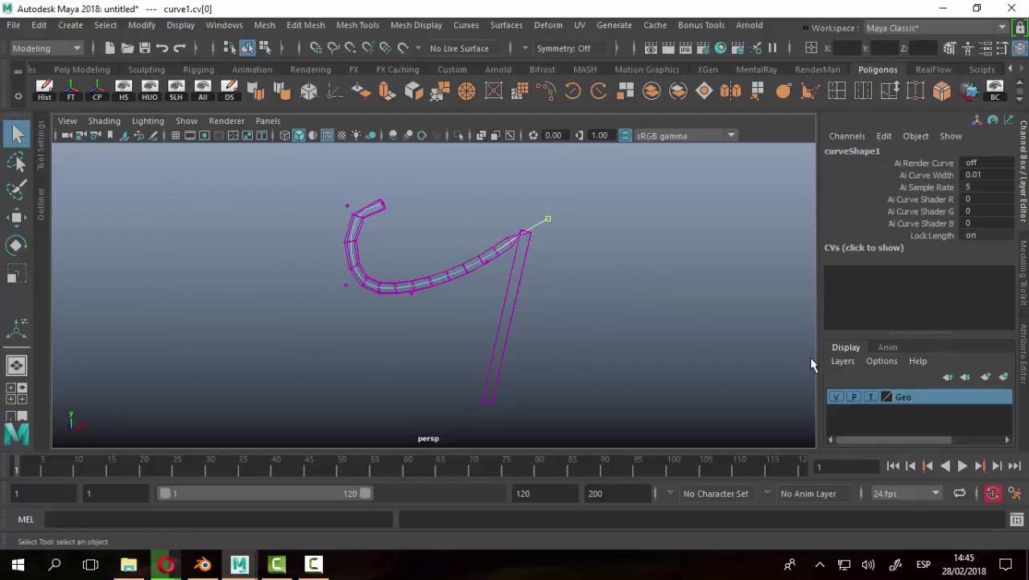
# Restore the Geo layer's normal shaded display and orbit around the hook.
pyautogui.click(867, 397)
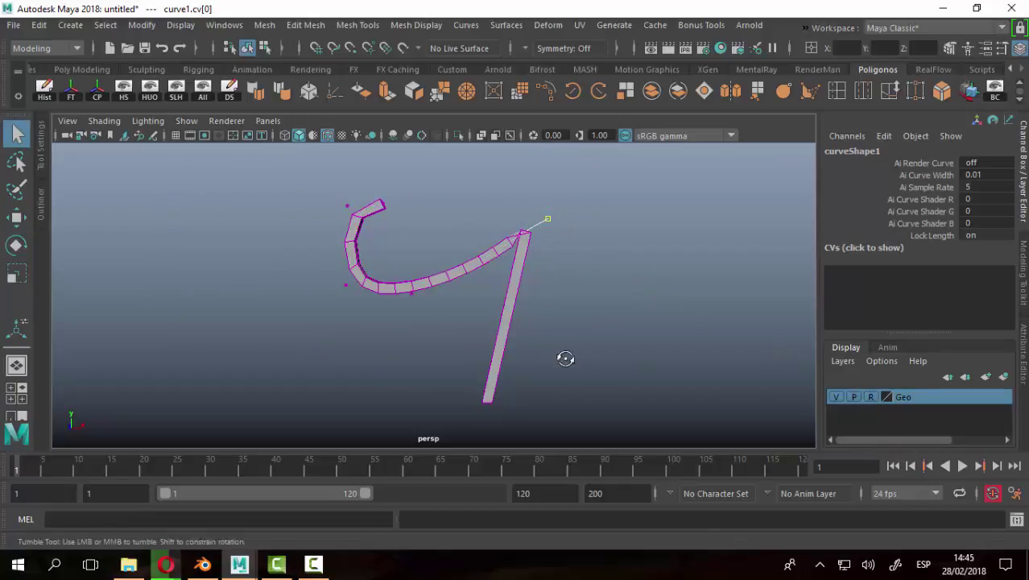
pyautogui.moveTo(565, 358)
pyautogui.keyDown('alt'); pyautogui.mouseDown()
pyautogui.moveTo(460, 379)
pyautogui.moveTo(385, 368)
pyautogui.moveTo(386, 287)
pyautogui.moveTo(388, 307)
pyautogui.mouseUp(); pyautogui.keyUp('alt')
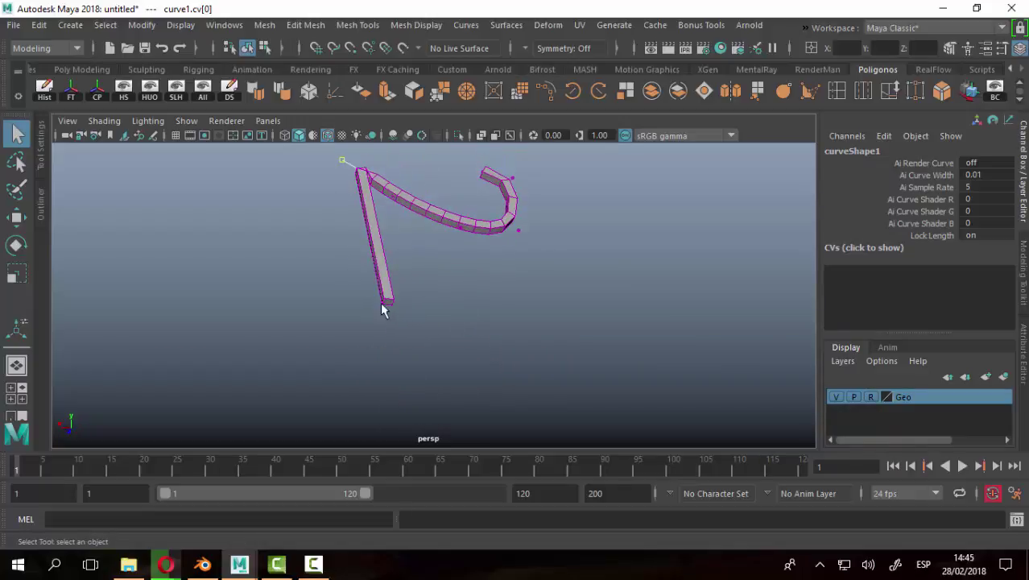
pyautogui.moveTo(427, 226)
pyautogui.keyDown('alt'); pyautogui.mouseDown()
pyautogui.moveTo(431, 305)
pyautogui.moveTo(385, 306)
pyautogui.mouseUp(); pyautogui.keyUp('alt')
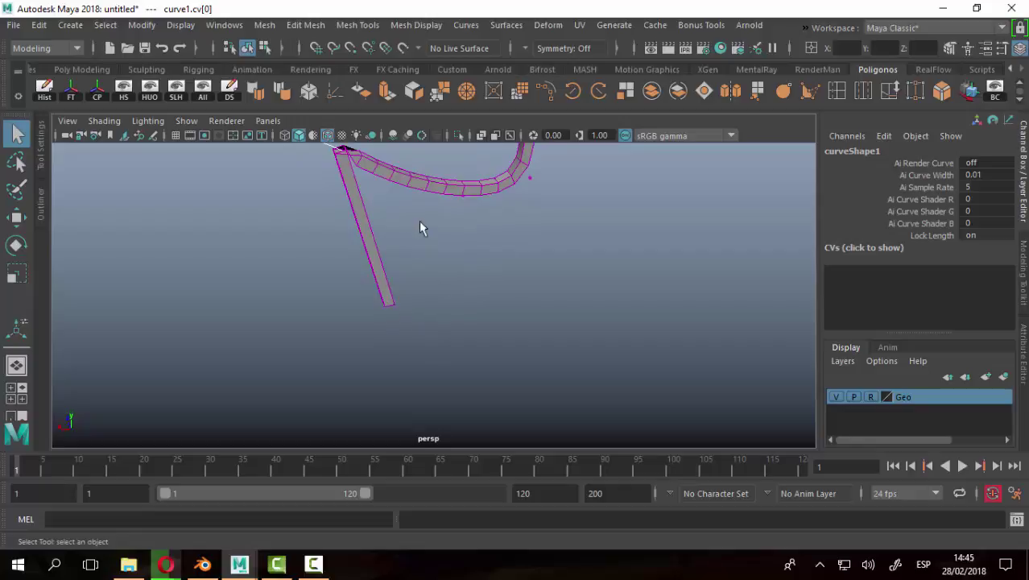
pyautogui.keyDown('alt'); pyautogui.moveTo(419, 222); pyautogui.dragTo(441, 309); pyautogui.keyUp('alt')
pyautogui.moveTo(389, 272)
pyautogui.keyDown('alt'); pyautogui.mouseDown()
pyautogui.moveTo(493, 368)
pyautogui.moveTo(436, 367)
pyautogui.mouseUp(); pyautogui.keyUp('alt')
# Select pPlane1's straight leg faces in face mode and delete them.
pyautogui.moveTo(373, 159)
pyautogui.mouseDown(button='right')
pyautogui.moveTo(385, 176)
pyautogui.moveTo(423, 142)
pyautogui.mouseUp(button='right')
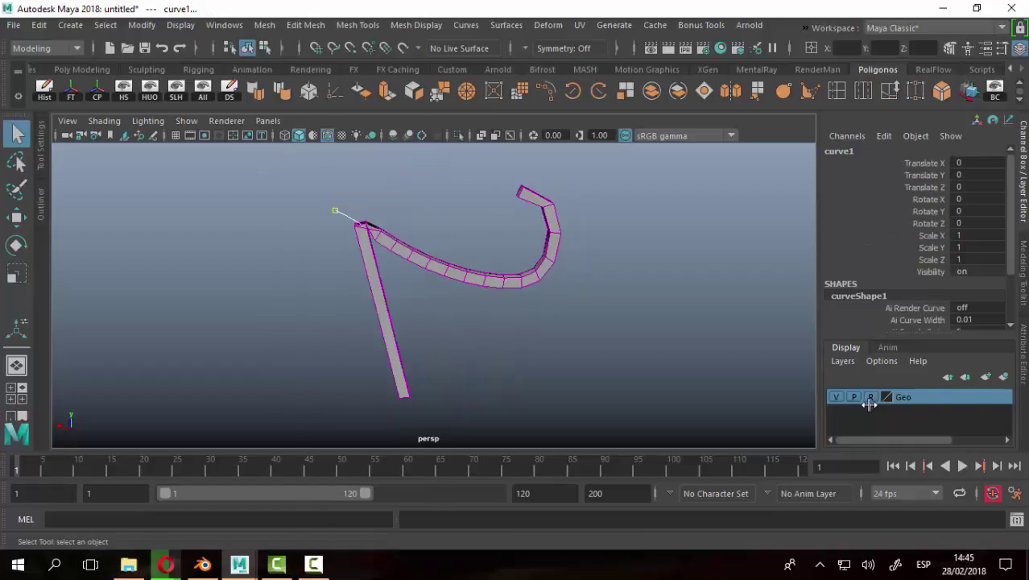
pyautogui.moveTo(321, 388); pyautogui.dragTo(462, 404)
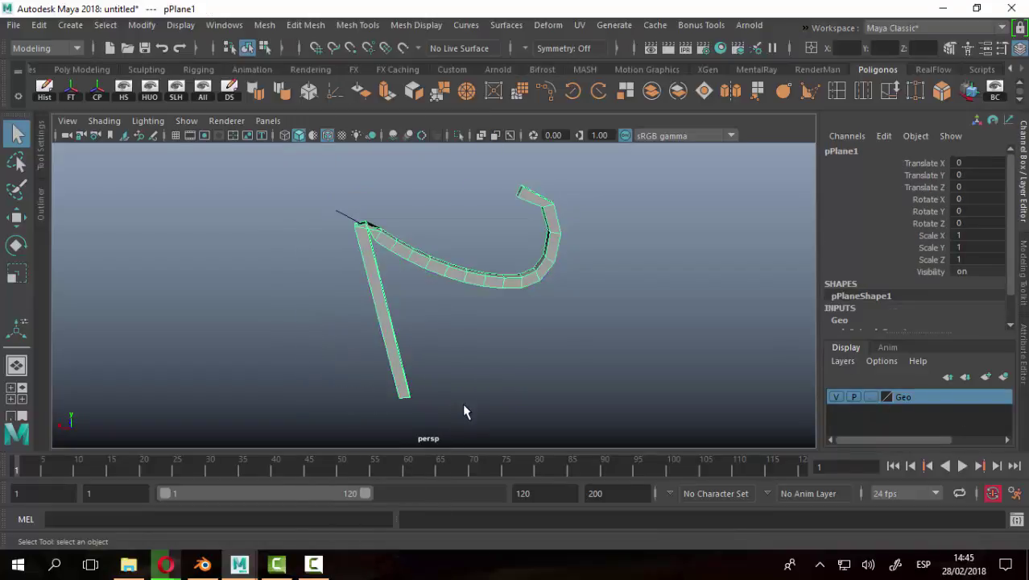
pyautogui.moveTo(376, 121); pyautogui.dragTo(391, 159, button='right')
pyautogui.click(375, 379)
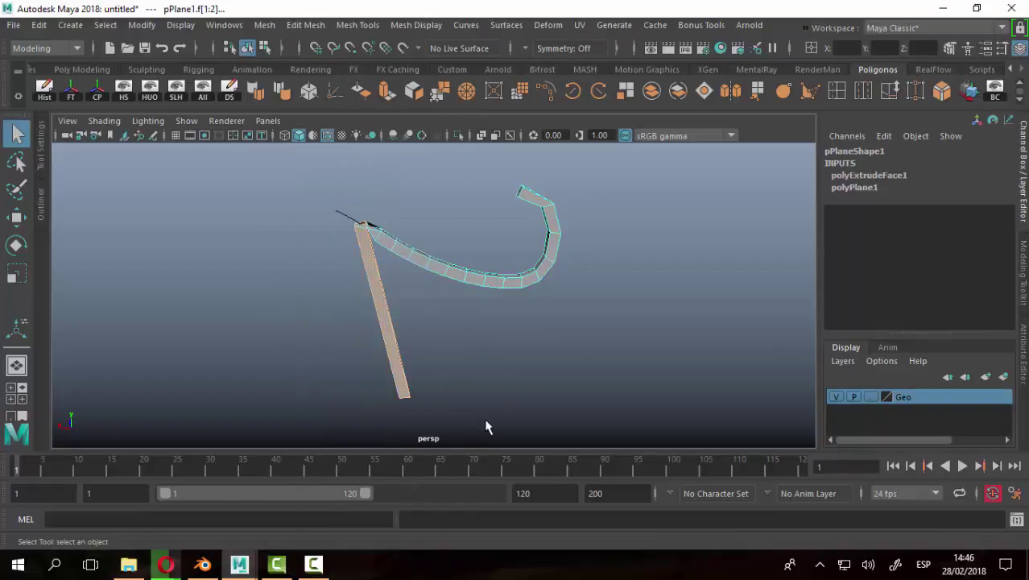
pyautogui.press('Delete')
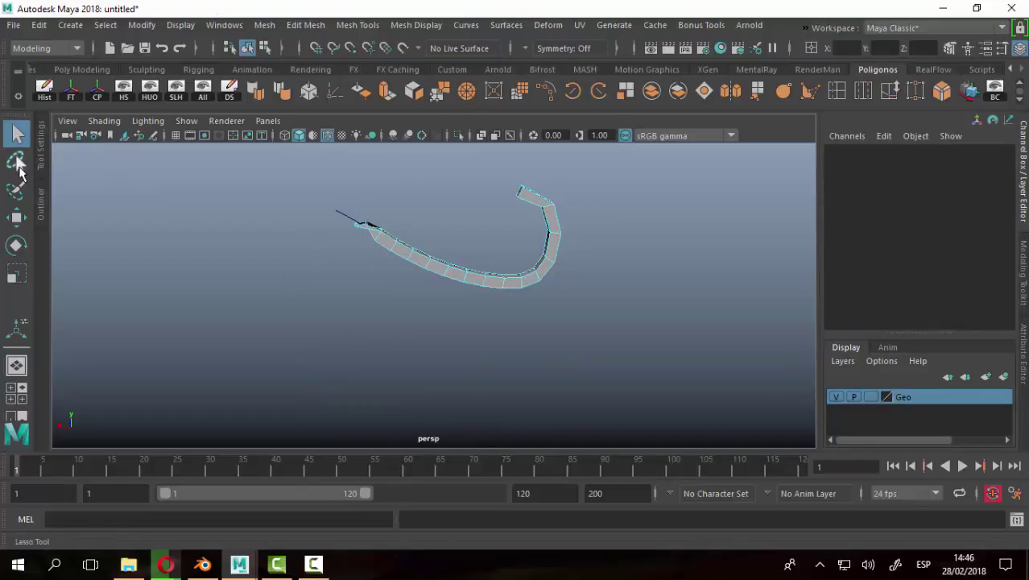
# Template the Geo layer, select curve1, and pick its first control vertex cv[0].
pyautogui.click(869, 398)
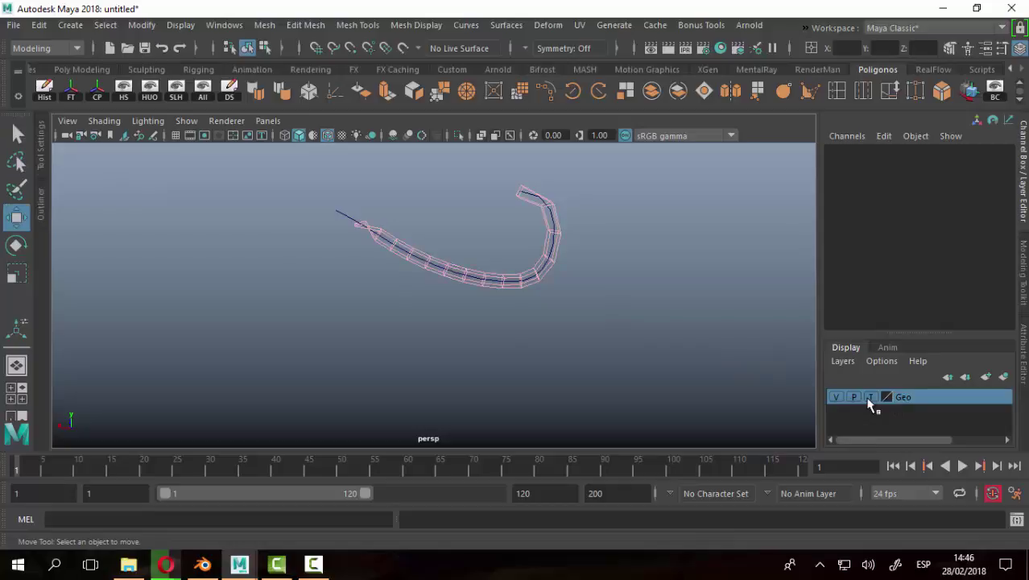
pyautogui.moveTo(337, 222); pyautogui.dragTo(355, 228)
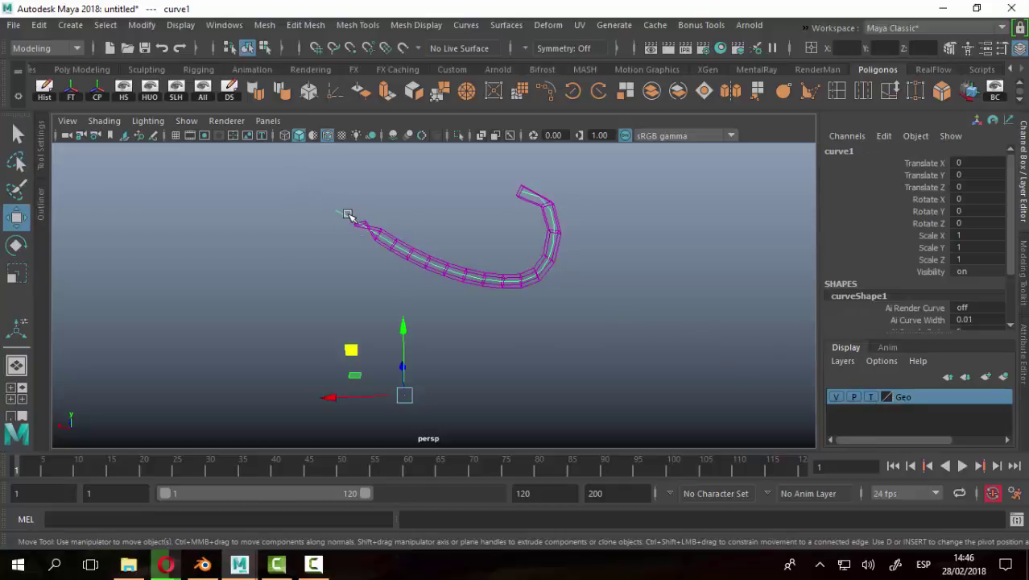
pyautogui.moveTo(347, 214)
pyautogui.mouseDown(button='right')
pyautogui.moveTo(281, 133)
pyautogui.moveTo(259, 165)
pyautogui.mouseUp(button='right')
pyautogui.moveTo(304, 179); pyautogui.dragTo(354, 256)
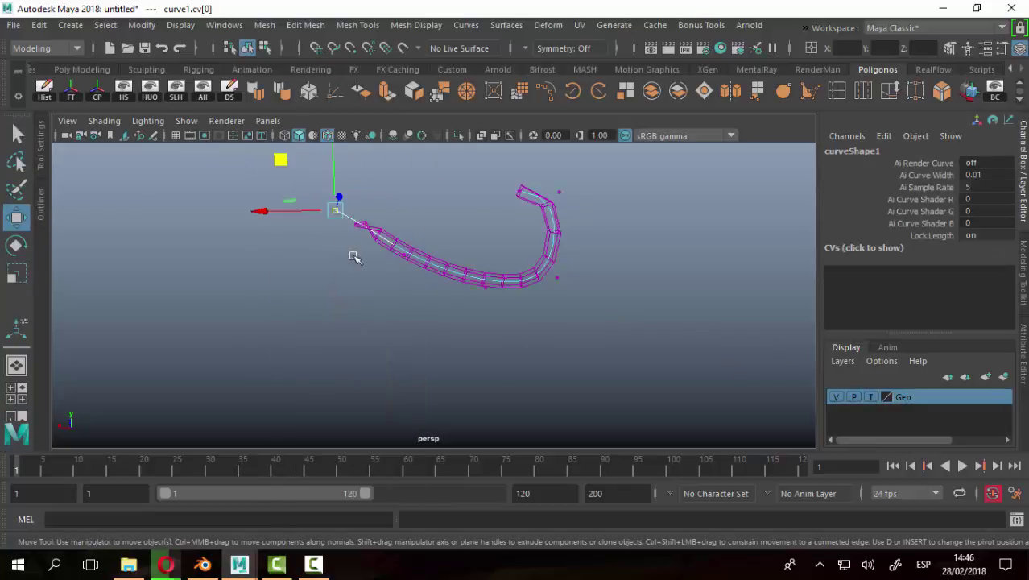
pyautogui.moveTo(309, 189)
pyautogui.keyDown('alt'); pyautogui.mouseDown()
pyautogui.moveTo(184, 191)
pyautogui.moveTo(292, 396)
pyautogui.moveTo(614, 202)
pyautogui.moveTo(507, 378)
pyautogui.moveTo(271, 166)
pyautogui.moveTo(496, 161)
pyautogui.moveTo(570, 355)
pyautogui.moveTo(658, 158)
pyautogui.moveTo(248, 144)
pyautogui.moveTo(96, 294)
pyautogui.moveTo(466, 359)
pyautogui.moveTo(725, 194)
pyautogui.moveTo(382, 334)
pyautogui.moveTo(379, 241)
pyautogui.moveTo(450, 306)
pyautogui.moveTo(706, 258)
pyautogui.moveTo(346, 104)
pyautogui.moveTo(74, 223)
pyautogui.moveTo(379, 361)
pyautogui.moveTo(606, 123)
pyautogui.moveTo(315, 338)
pyautogui.moveTo(242, 241)
pyautogui.moveTo(461, 335)
pyautogui.moveTo(58, 248)
pyautogui.moveTo(461, 390)
pyautogui.moveTo(611, 168)
pyautogui.moveTo(99, 165)
pyautogui.moveTo(244, 413)
pyautogui.moveTo(668, 258)
pyautogui.moveTo(315, 253)
pyautogui.moveTo(46, 234)
pyautogui.moveTo(185, 145)
pyautogui.moveTo(427, 211)
pyautogui.mouseUp(); pyautogui.keyUp('alt')
# Drag the first CV to carry the tail up-right and preview the animation playback.
pyautogui.scroll(-3, 315, 211)
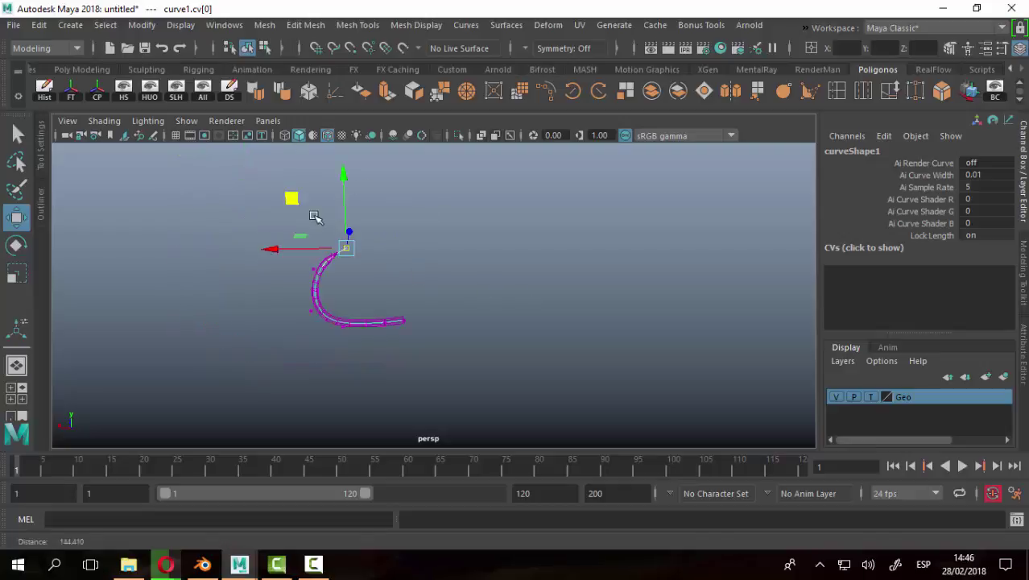
pyautogui.moveTo(314, 211)
pyautogui.keyDown('alt'); pyautogui.mouseDown(button='middle')
pyautogui.moveTo(367, 234)
pyautogui.moveTo(376, 258)
pyautogui.moveTo(343, 241)
pyautogui.mouseUp(button='middle'); pyautogui.keyUp('alt')
pyautogui.scroll(2, 376, 257)
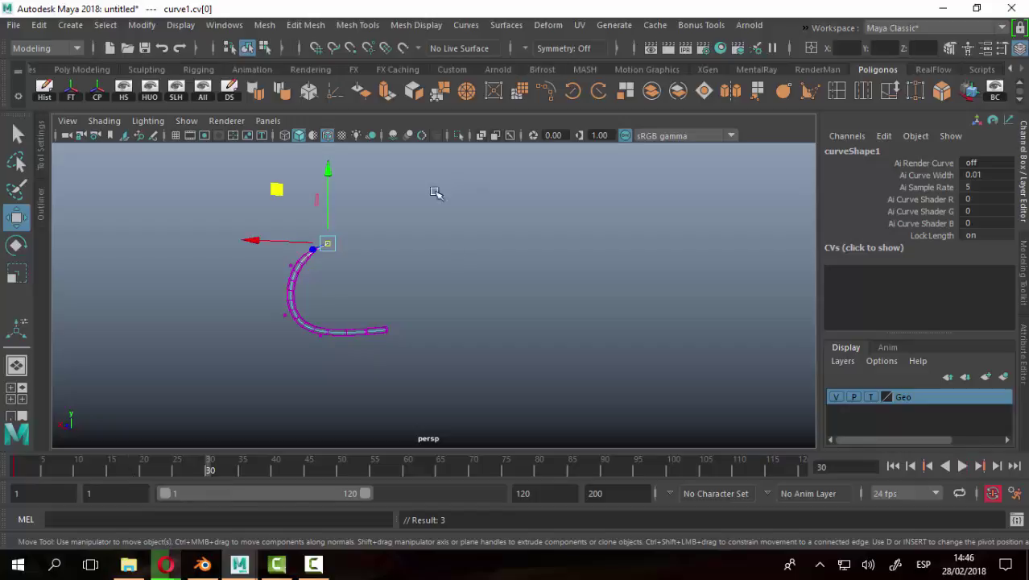
pyautogui.moveTo(292, 198); pyautogui.dragTo(739, 244)
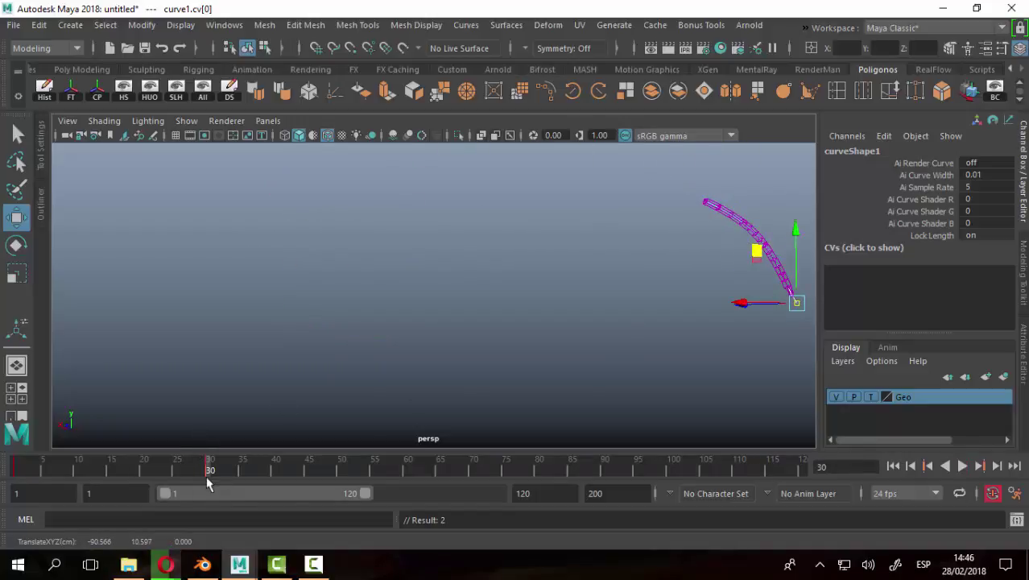
pyautogui.hotkey('alt', 'v')
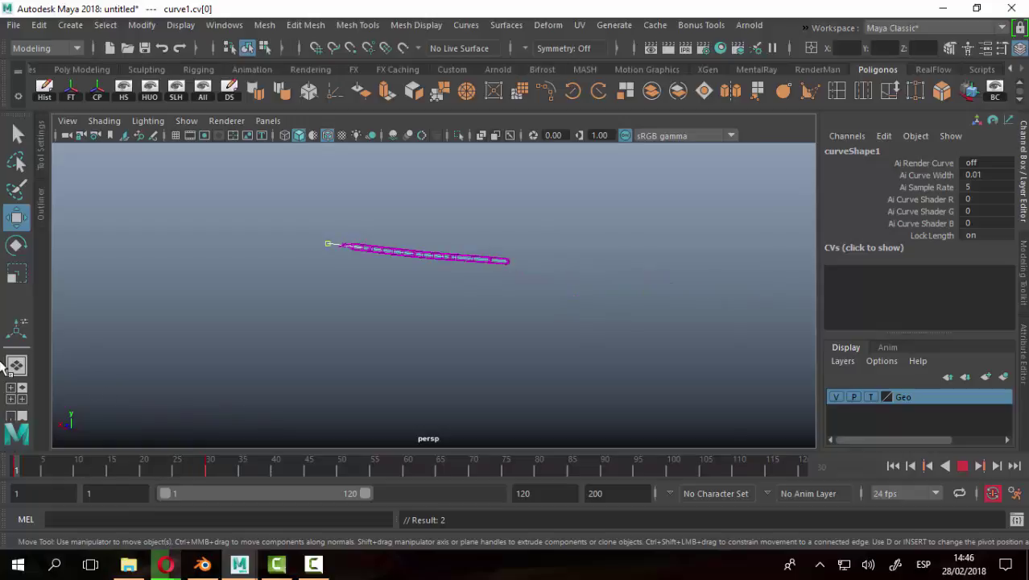
pyautogui.press('Escape')
pyautogui.keyDown('alt'); pyautogui.moveTo(445, 265); pyautogui.dragTo(391, 322, button='middle'); pyautogui.keyUp('alt')
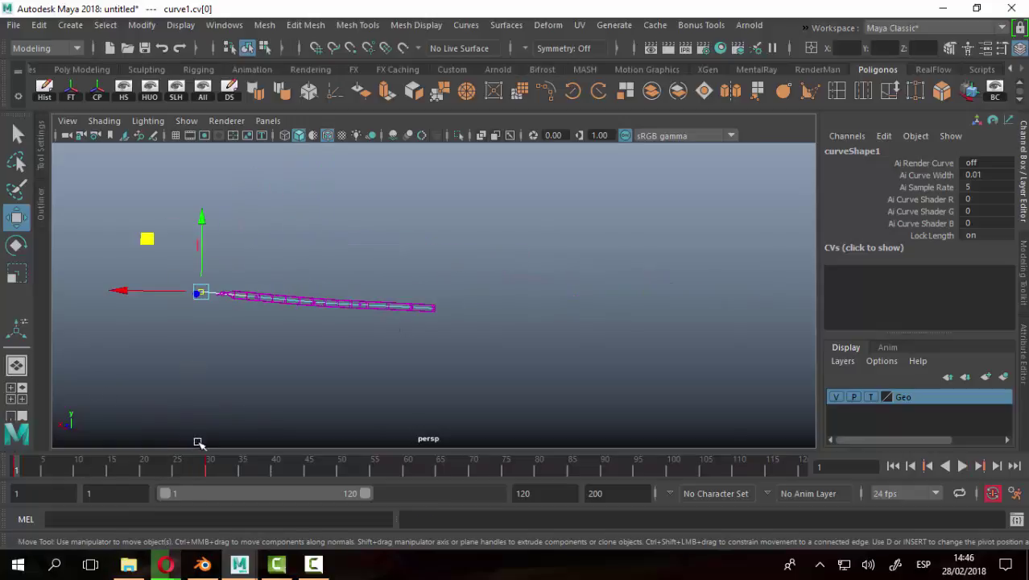
# Scrub to frame 29, re-bend the curve after an undo, and set the Geo layer to reference.
pyautogui.moveTo(183, 464); pyautogui.dragTo(187, 471)
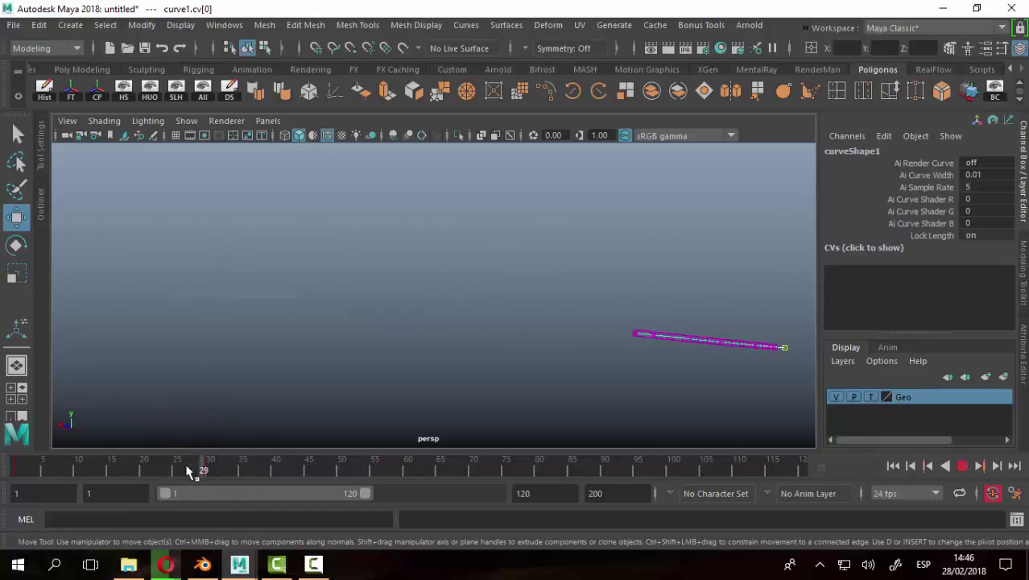
pyautogui.rightClick(209, 470)
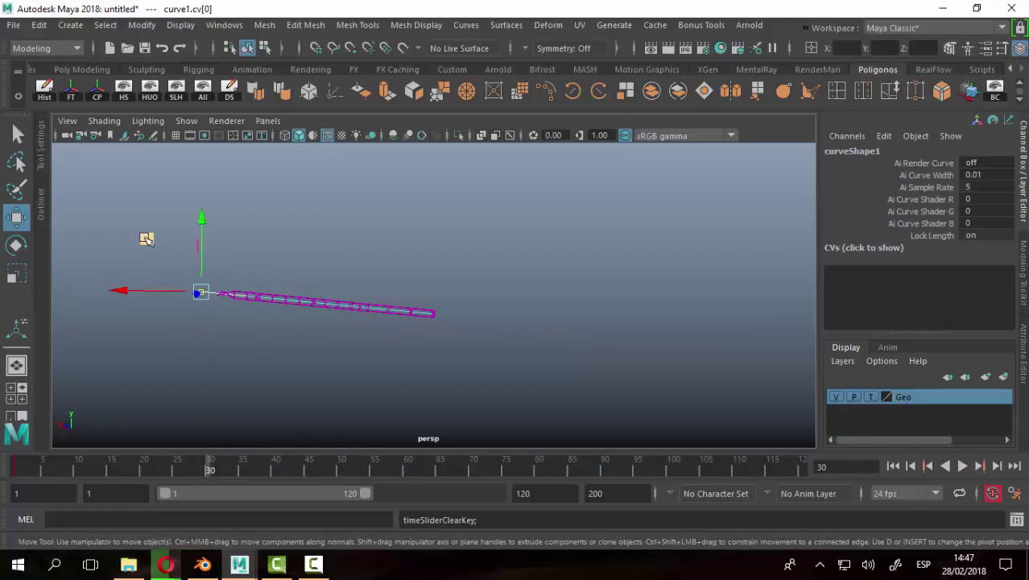
pyautogui.moveTo(147, 238); pyautogui.dragTo(339, 253)
pyautogui.hotkey('ctrl', 'z')
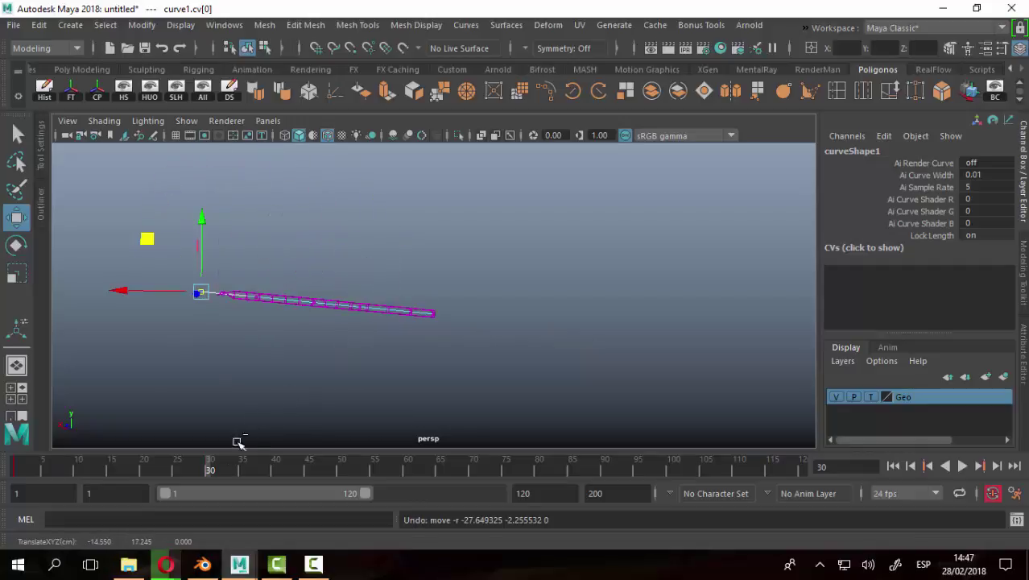
pyautogui.moveTo(211, 467); pyautogui.dragTo(16, 467)
pyautogui.moveTo(152, 242)
pyautogui.mouseDown()
pyautogui.moveTo(507, 211)
pyautogui.moveTo(218, 293)
pyautogui.moveTo(184, 137)
pyautogui.moveTo(363, 282)
pyautogui.moveTo(522, 323)
pyautogui.moveTo(374, 191)
pyautogui.moveTo(103, 202)
pyautogui.moveTo(141, 377)
pyautogui.moveTo(320, 254)
pyautogui.moveTo(317, 173)
pyautogui.moveTo(425, 272)
pyautogui.moveTo(535, 266)
pyautogui.mouseUp()
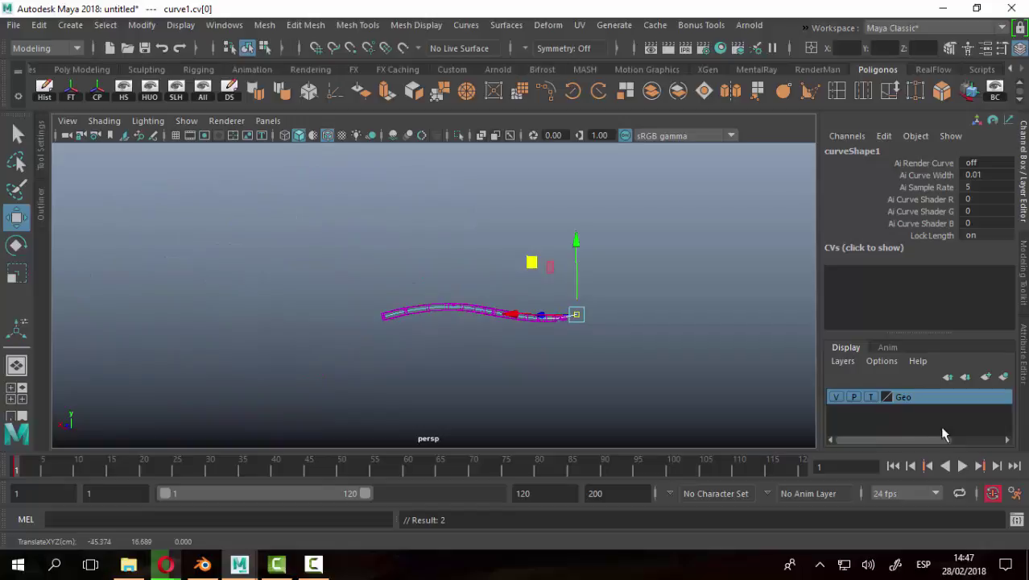
pyautogui.click(871, 397)
pyautogui.moveTo(493, 316)
pyautogui.mouseDown()
pyautogui.moveTo(706, 357)
pyautogui.moveTo(590, 341)
pyautogui.mouseUp()
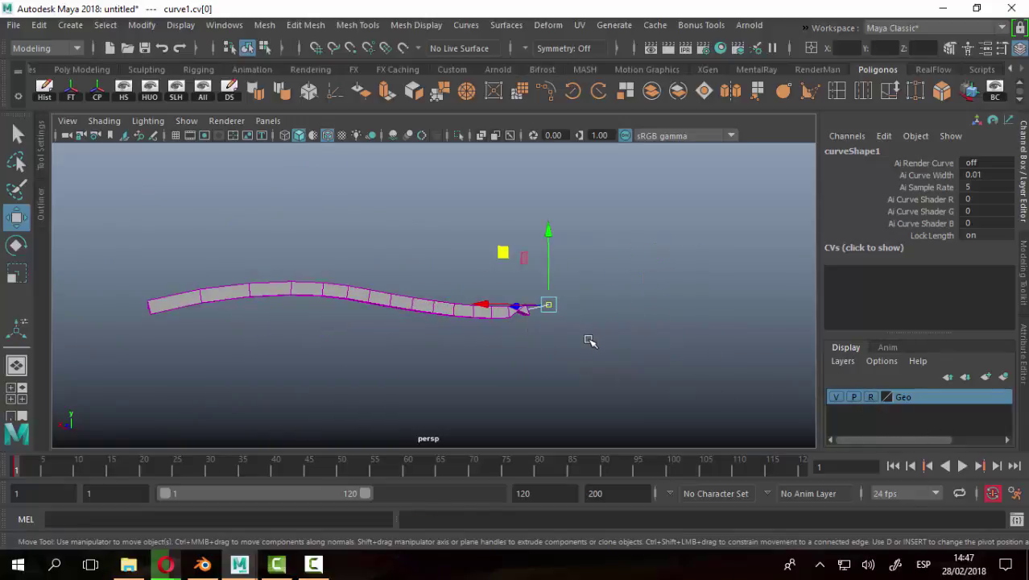
pyautogui.click(590, 340)
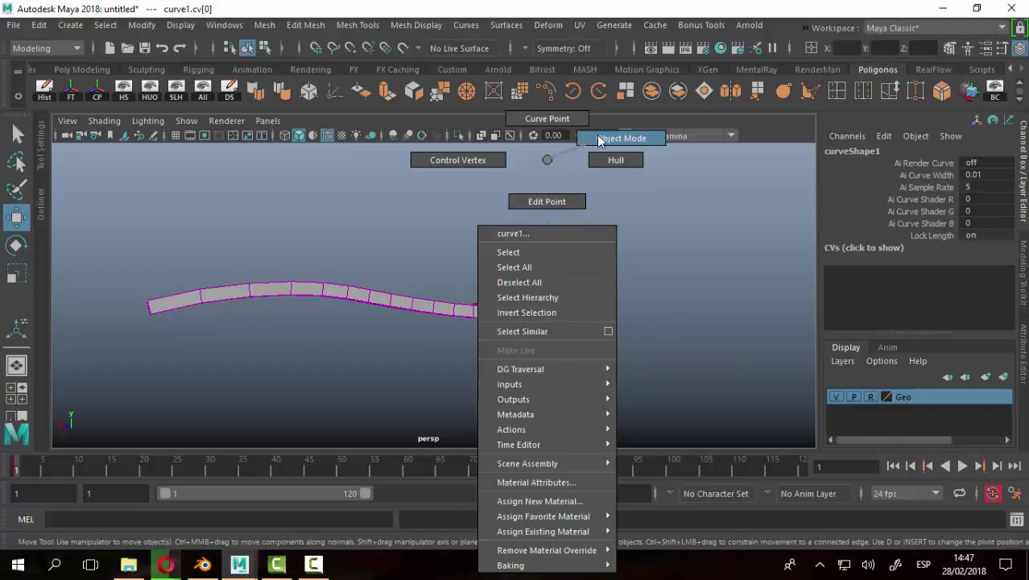
# Switch to wireframe display and raise curve1's third CV to lift the tail tip.
pyautogui.moveTo(547, 307); pyautogui.dragTo(594, 138, button='right')
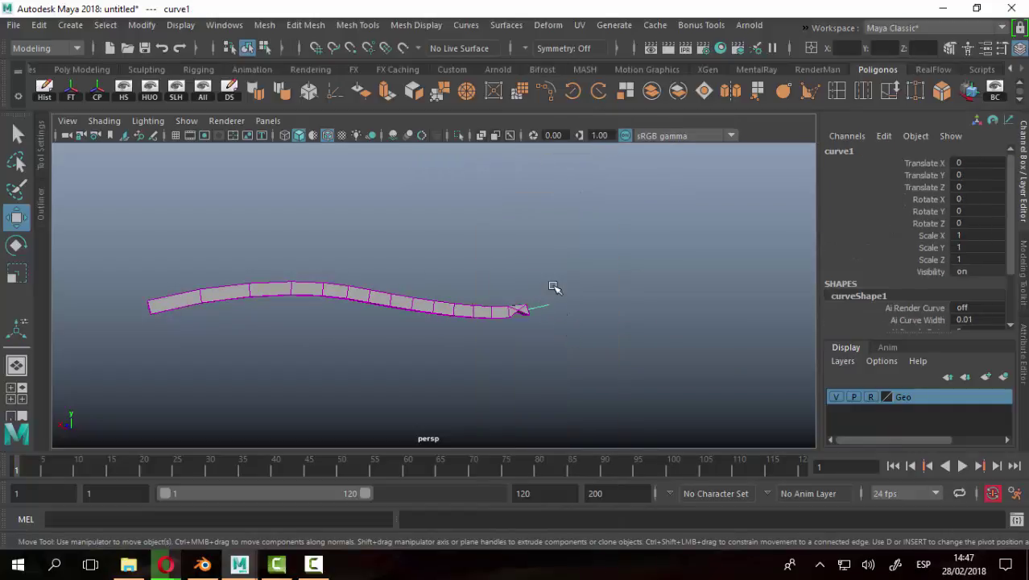
pyautogui.press('4')
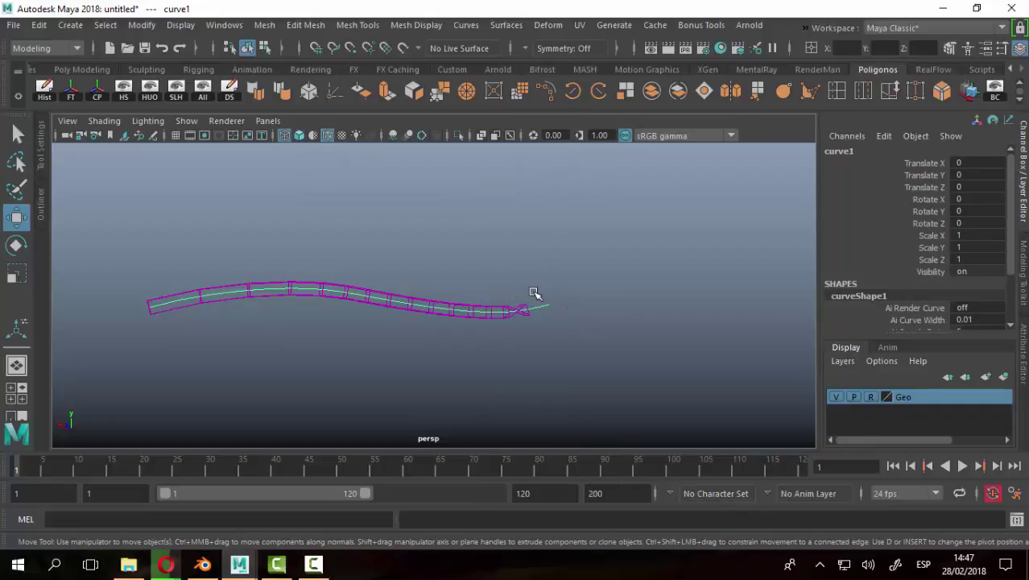
pyautogui.moveTo(541, 159); pyautogui.dragTo(470, 165, button='right')
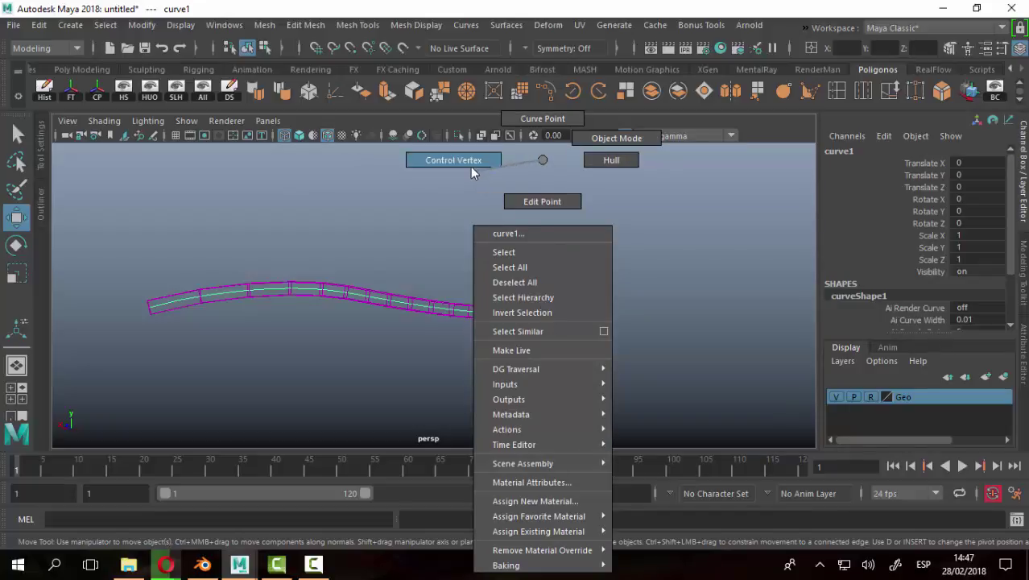
pyautogui.click(473, 312)
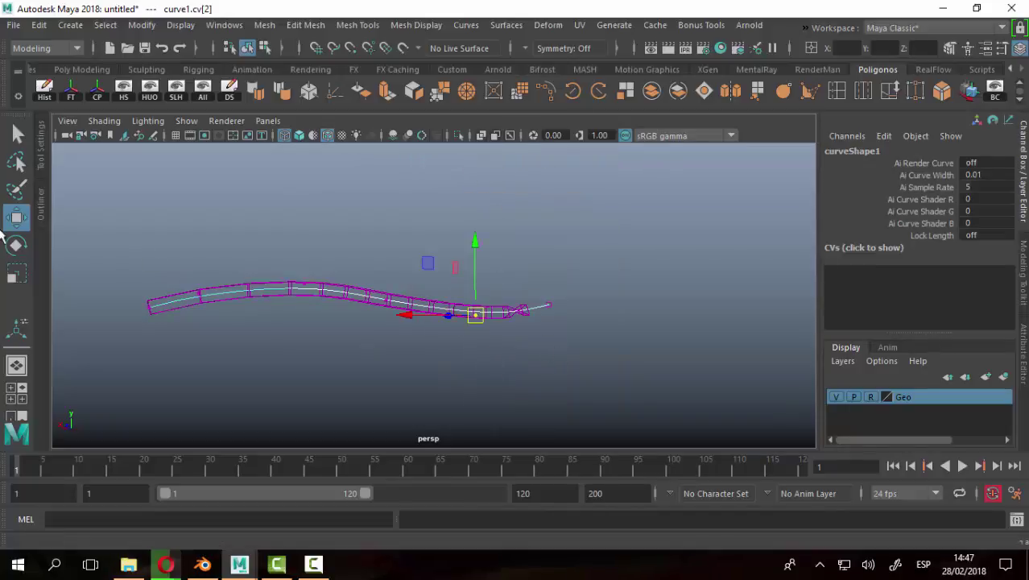
pyautogui.moveTo(426, 260); pyautogui.dragTo(552, 282)
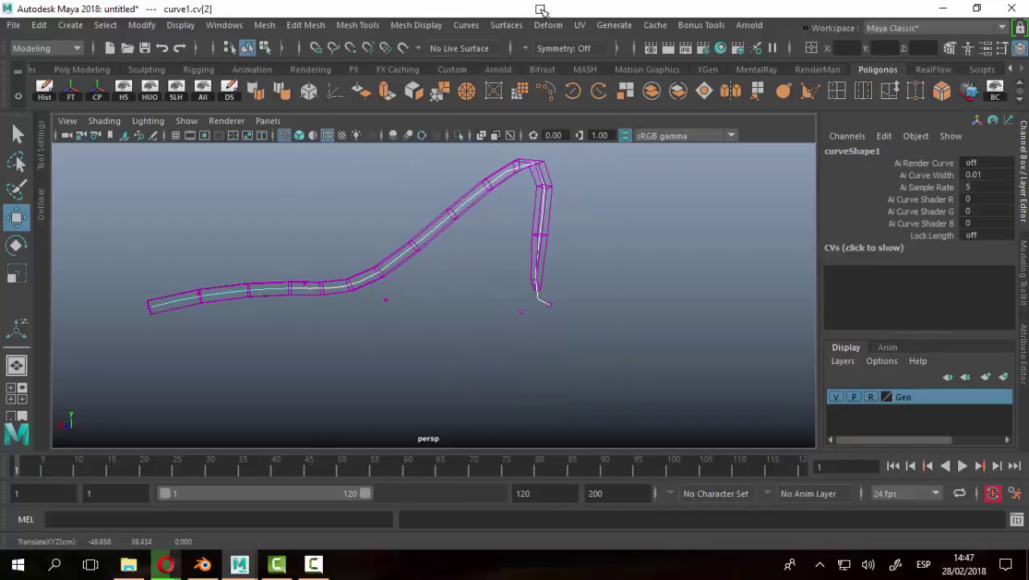
pyautogui.keyDown('alt'); pyautogui.moveTo(553, 282); pyautogui.dragTo(268, 210, button='right'); pyautogui.keyUp('alt')
pyautogui.moveTo(268, 211)
pyautogui.keyDown('alt'); pyautogui.mouseDown()
pyautogui.moveTo(413, 276)
pyautogui.moveTo(296, 380)
pyautogui.mouseUp(); pyautogui.keyUp('alt')
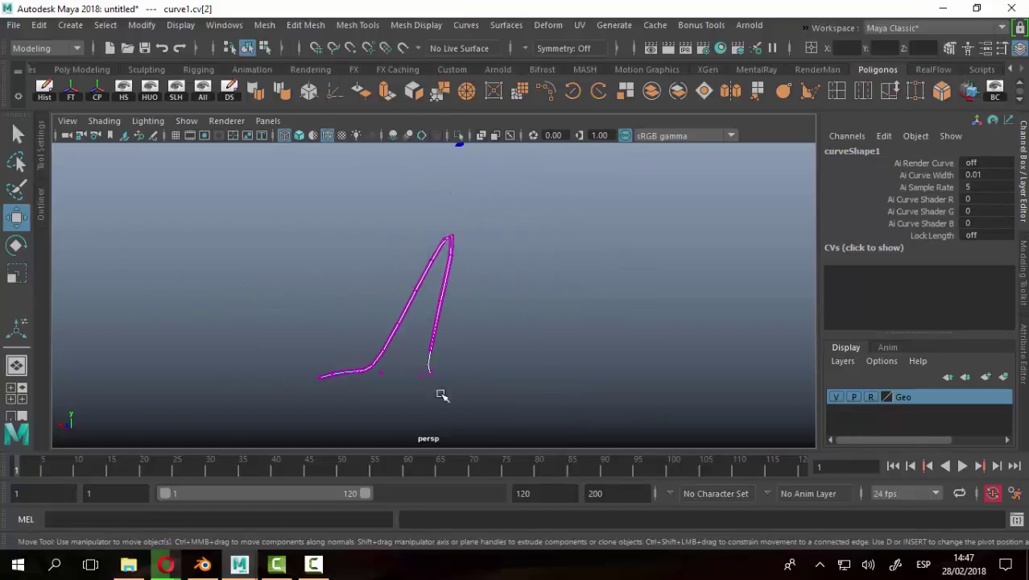
# Drag the bottom-right end CV out to the right so the arc drops sharply.
pyautogui.moveTo(413, 356); pyautogui.dragTo(457, 386)
pyautogui.moveTo(455, 402); pyautogui.dragTo(624, 398, button='middle')
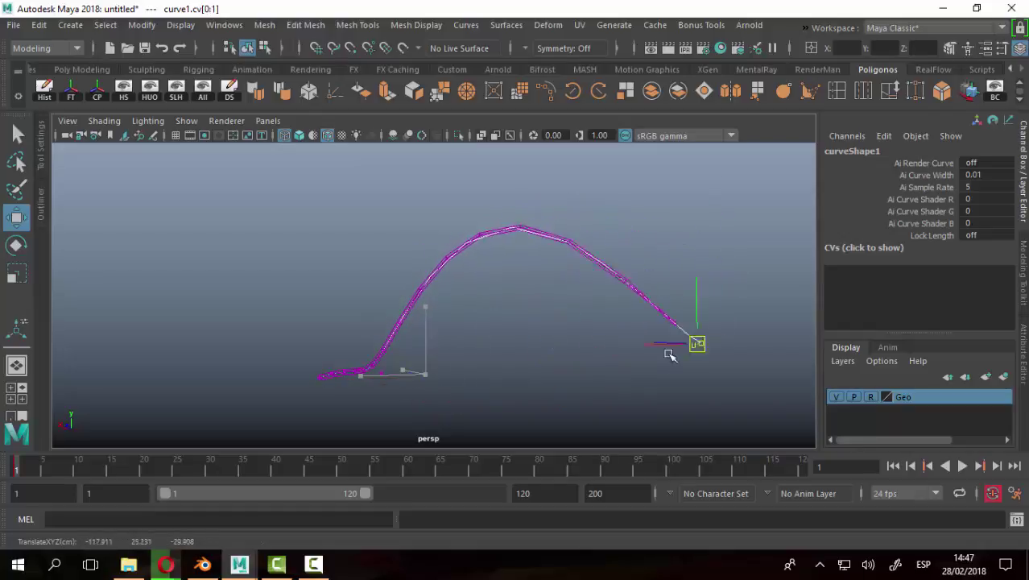
pyautogui.moveTo(624, 398)
pyautogui.keyDown('alt'); pyautogui.mouseDown()
pyautogui.moveTo(444, 344)
pyautogui.moveTo(477, 314)
pyautogui.mouseUp(); pyautogui.keyUp('alt')
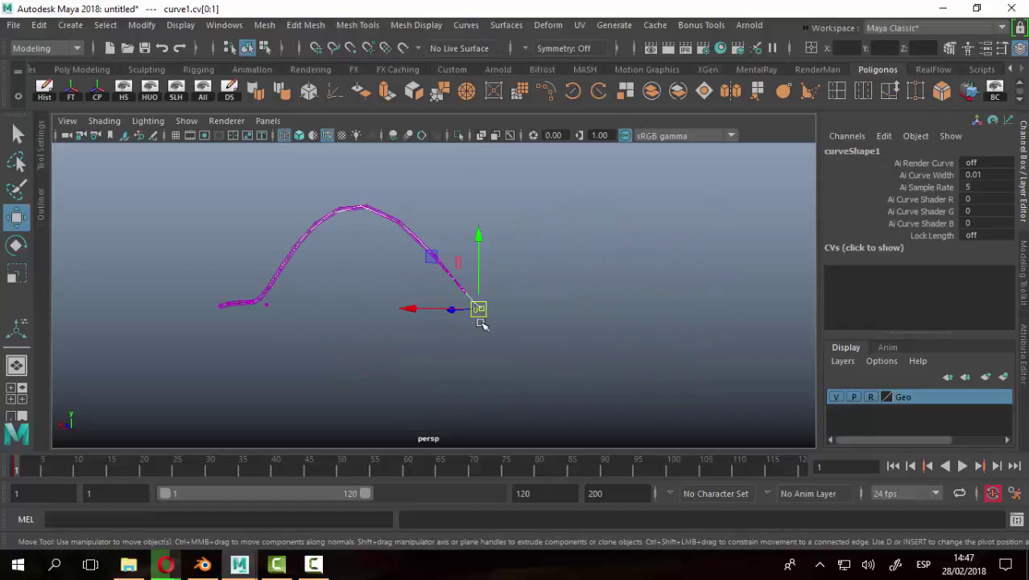
pyautogui.moveTo(477, 315)
pyautogui.mouseDown(button='middle')
pyautogui.moveTo(636, 374)
pyautogui.moveTo(803, 387)
pyautogui.moveTo(719, 266)
pyautogui.moveTo(789, 314)
pyautogui.mouseUp(button='middle')
pyautogui.moveTo(587, 347)
pyautogui.keyDown('alt'); pyautogui.mouseDown()
pyautogui.moveTo(483, 305)
pyautogui.moveTo(499, 361)
pyautogui.moveTo(690, 350)
pyautogui.moveTo(616, 294)
pyautogui.moveTo(402, 338)
pyautogui.mouseUp(); pyautogui.keyUp('alt')
pyautogui.keyDown('alt'); pyautogui.moveTo(289, 341); pyautogui.dragTo(403, 338, button='middle'); pyautogui.keyUp('alt')
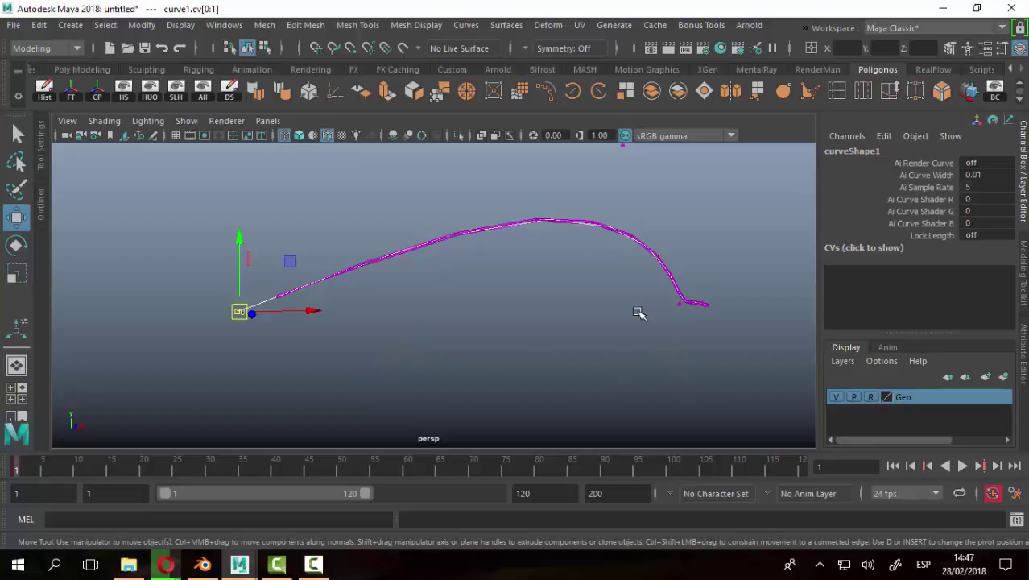
# Close the Curves menu, switch to the Select tool with Q, and select the curve.
pyautogui.click(466, 25)
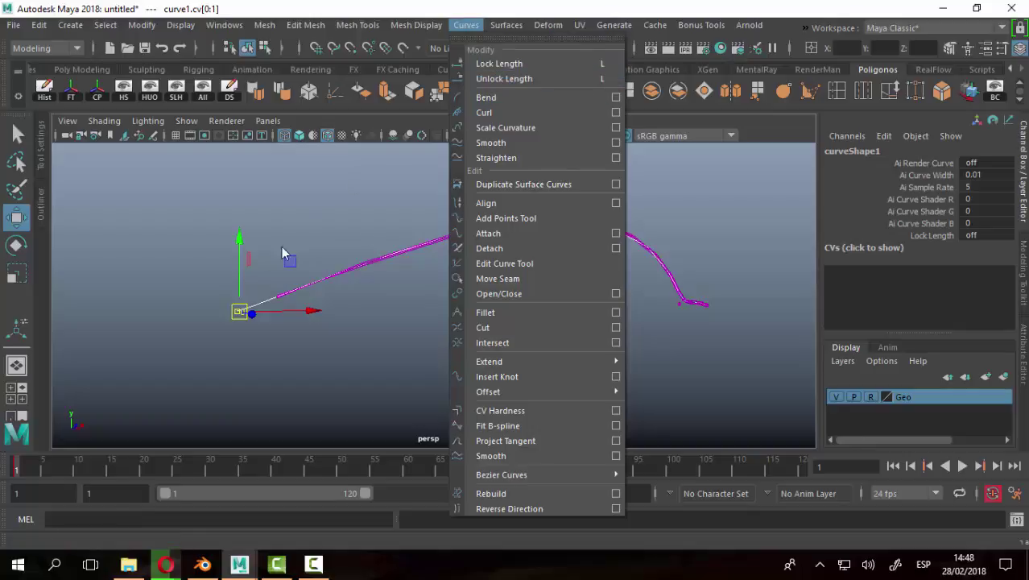
pyautogui.click(272, 370)
pyautogui.press('q')
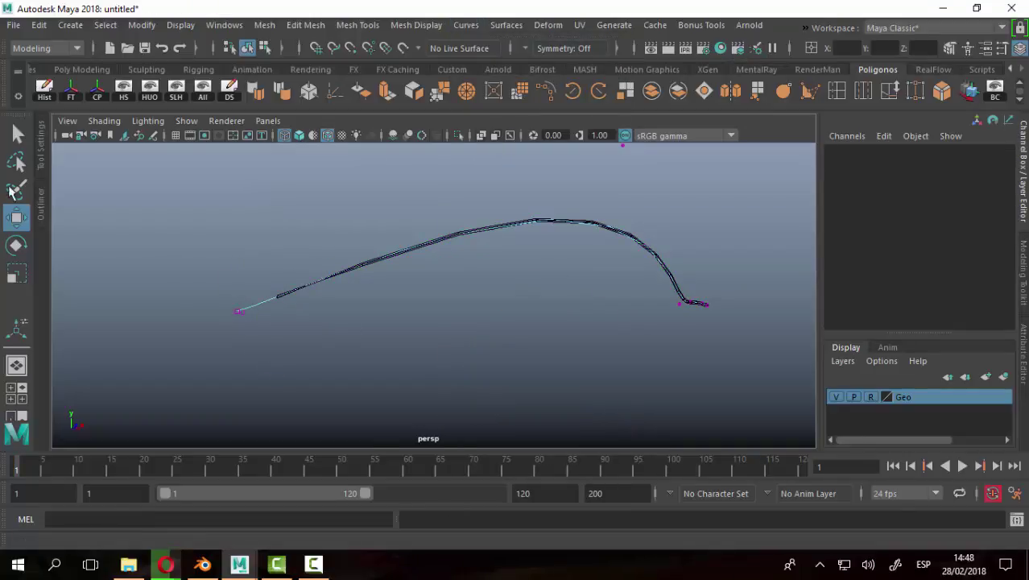
pyautogui.moveTo(622, 239); pyautogui.dragTo(692, 132, button='right')
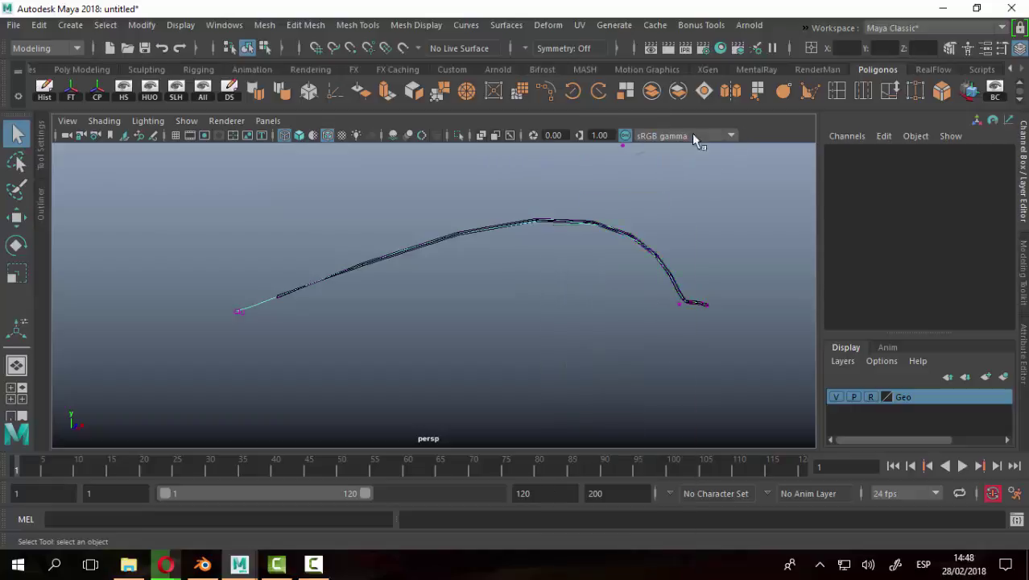
# Open Dr Wiro_04.0020.mb from Recent Files, discarding the unsaved untitled scene.
pyautogui.click(13, 25)
pyautogui.moveTo(75, 546)
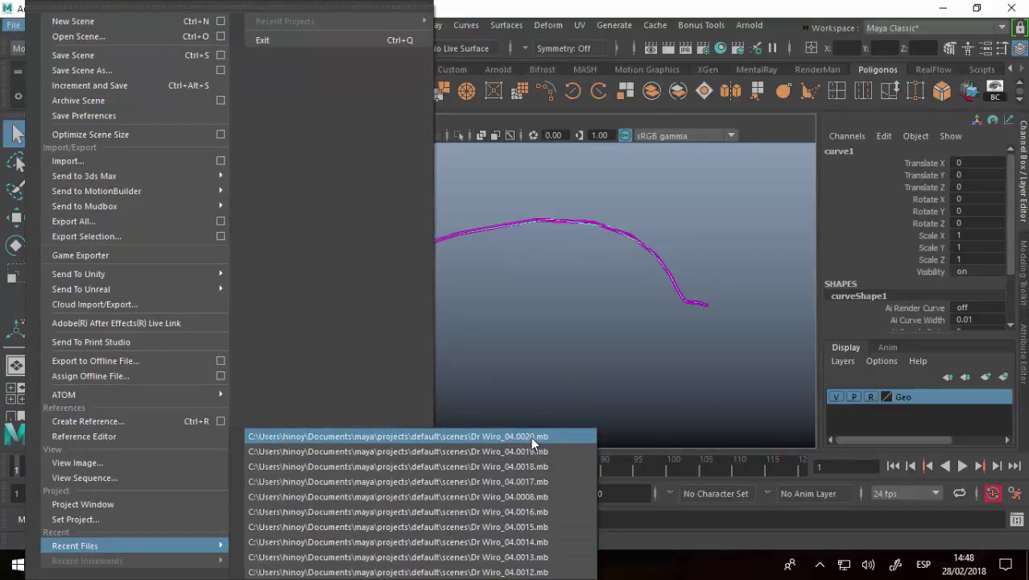
pyautogui.click(531, 436)
pyautogui.click(515, 287)
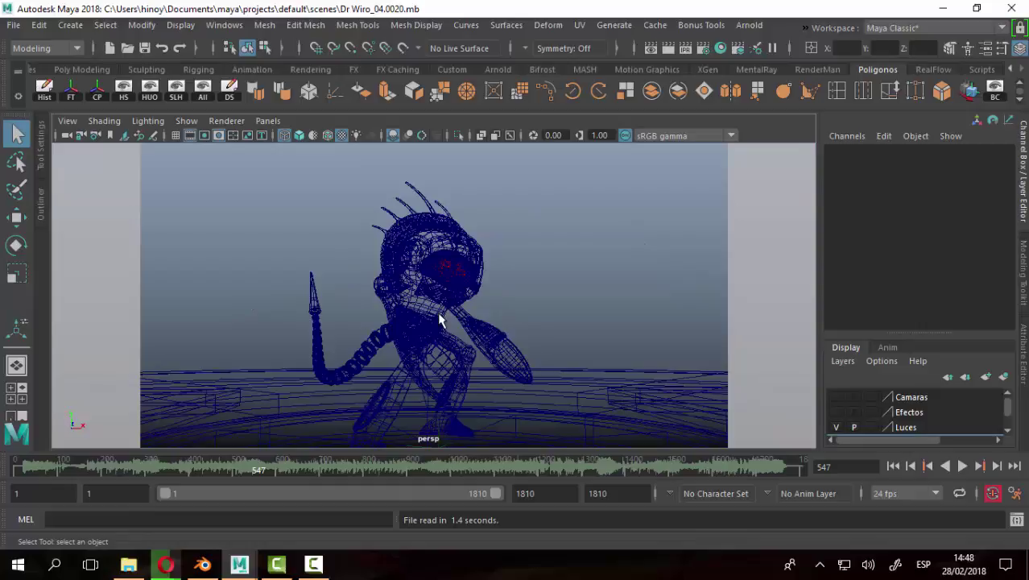
# Show textured shading and turn off the timeline's sound waveform.
pyautogui.press('6')
pyautogui.rightClick(510, 465)
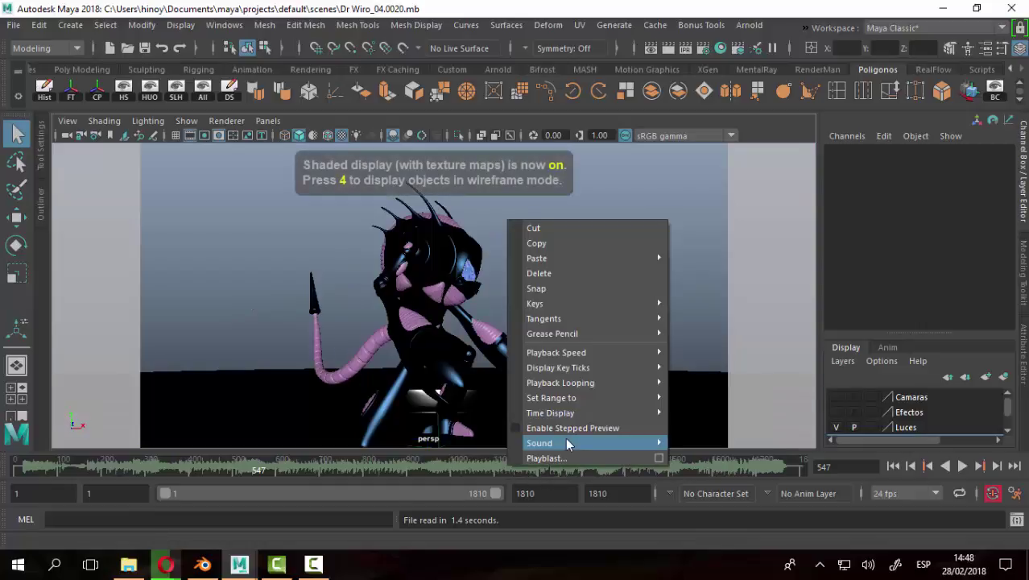
pyautogui.click(721, 442)
# Inspect the character, select the Luneta_Vidrio visor, and move the timeline to frame 957.
pyautogui.moveTo(511, 326)
pyautogui.keyDown('alt'); pyautogui.mouseDown()
pyautogui.moveTo(549, 320)
pyautogui.moveTo(310, 327)
pyautogui.moveTo(386, 298)
pyautogui.moveTo(510, 285)
pyautogui.moveTo(471, 284)
pyautogui.mouseUp(); pyautogui.keyUp('alt')
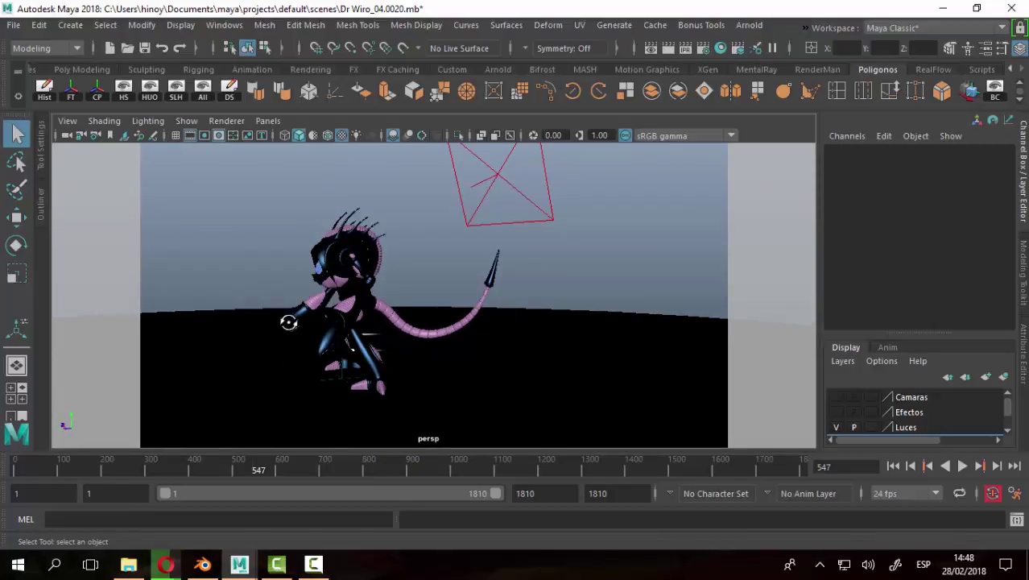
pyautogui.scroll(2, 288, 322)
pyautogui.scroll(3, 352, 295)
pyautogui.keyDown('alt'); pyautogui.moveTo(367, 299); pyautogui.dragTo(487, 315, button='right'); pyautogui.keyUp('alt')
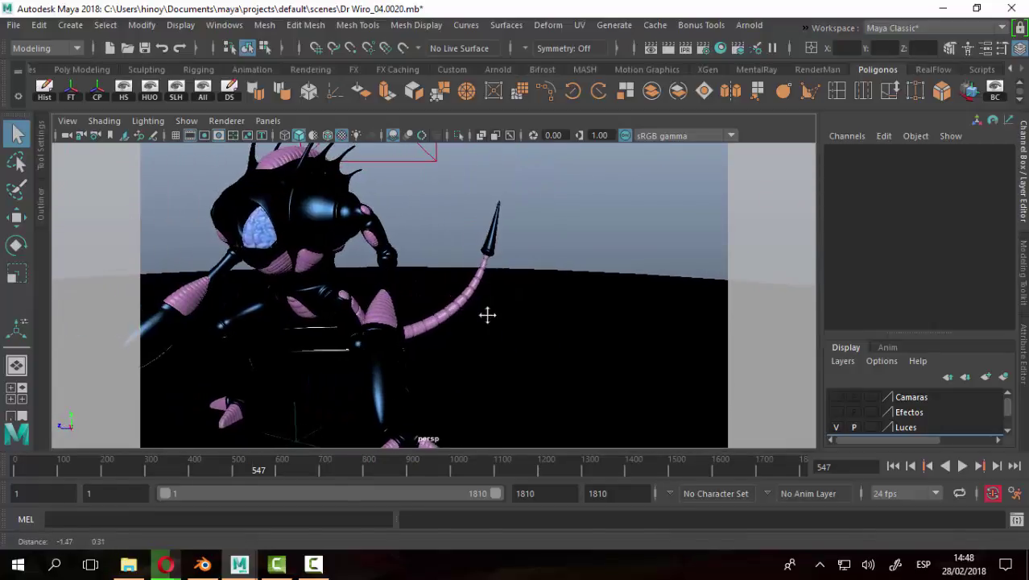
pyautogui.moveTo(487, 315)
pyautogui.keyDown('alt'); pyautogui.mouseDown()
pyautogui.moveTo(490, 294)
pyautogui.moveTo(460, 287)
pyautogui.moveTo(496, 285)
pyautogui.mouseUp(); pyautogui.keyUp('alt')
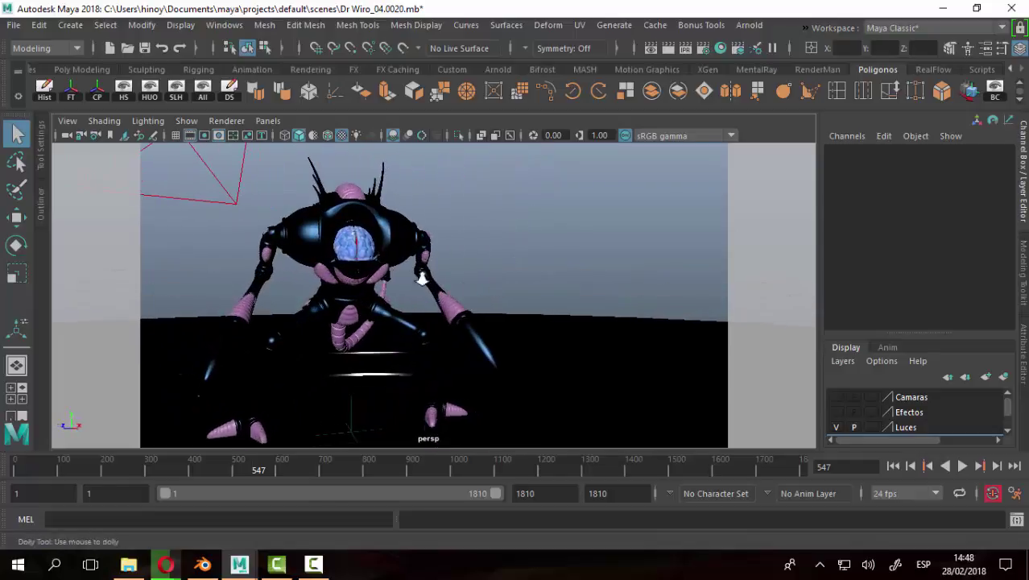
pyautogui.scroll(3, 420, 292)
pyautogui.scroll(1, 418, 286)
pyautogui.scroll(2, 403, 270)
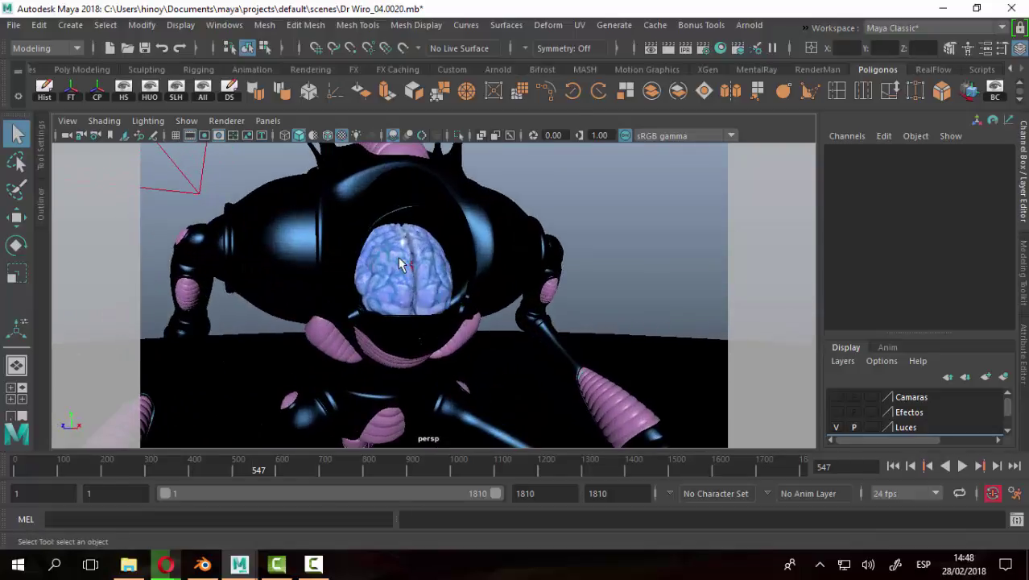
pyautogui.click(401, 264)
pyautogui.moveTo(401, 264)
pyautogui.keyDown('alt'); pyautogui.mouseDown()
pyautogui.moveTo(471, 318)
pyautogui.moveTo(407, 310)
pyautogui.moveTo(376, 219)
pyautogui.mouseUp(); pyautogui.keyUp('alt')
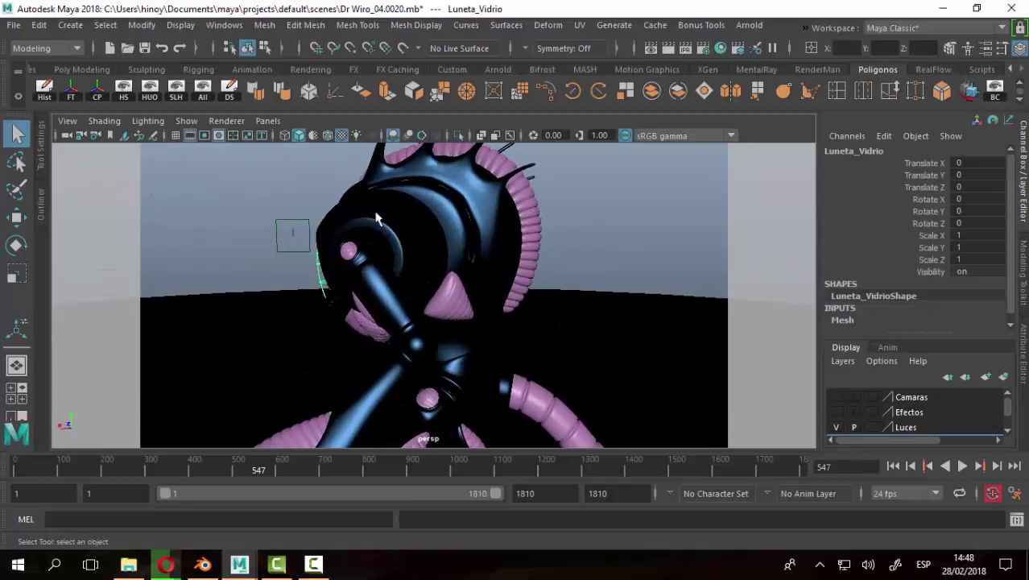
pyautogui.scroll(-5, 607, 318)
pyautogui.moveTo(375, 293)
pyautogui.keyDown('alt'); pyautogui.mouseDown()
pyautogui.moveTo(674, 327)
pyautogui.moveTo(416, 305)
pyautogui.moveTo(376, 354)
pyautogui.mouseUp(); pyautogui.keyUp('alt')
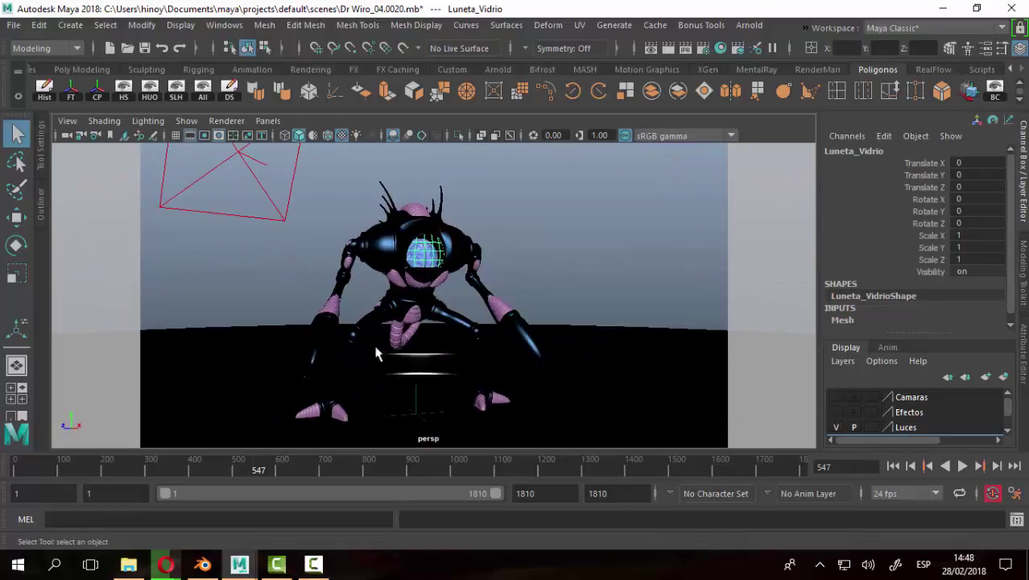
pyautogui.moveTo(175, 475); pyautogui.dragTo(436, 471)
pyautogui.moveTo(451, 289)
pyautogui.keyDown('alt'); pyautogui.mouseDown()
pyautogui.moveTo(494, 253)
pyautogui.moveTo(459, 286)
pyautogui.moveTo(461, 276)
pyautogui.mouseUp(); pyautogui.keyUp('alt')
pyautogui.click(669, 48)
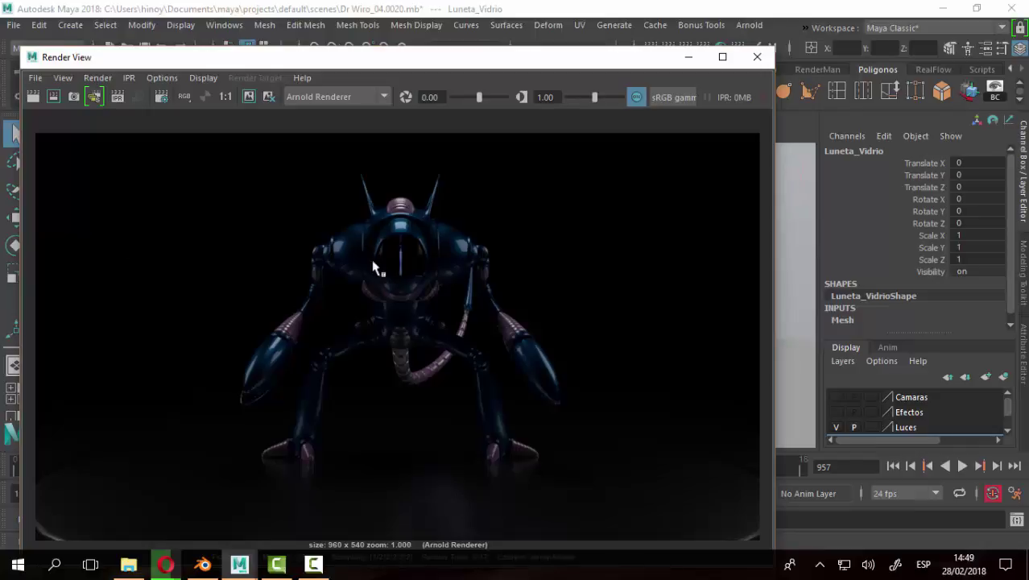
pyautogui.click(759, 66)
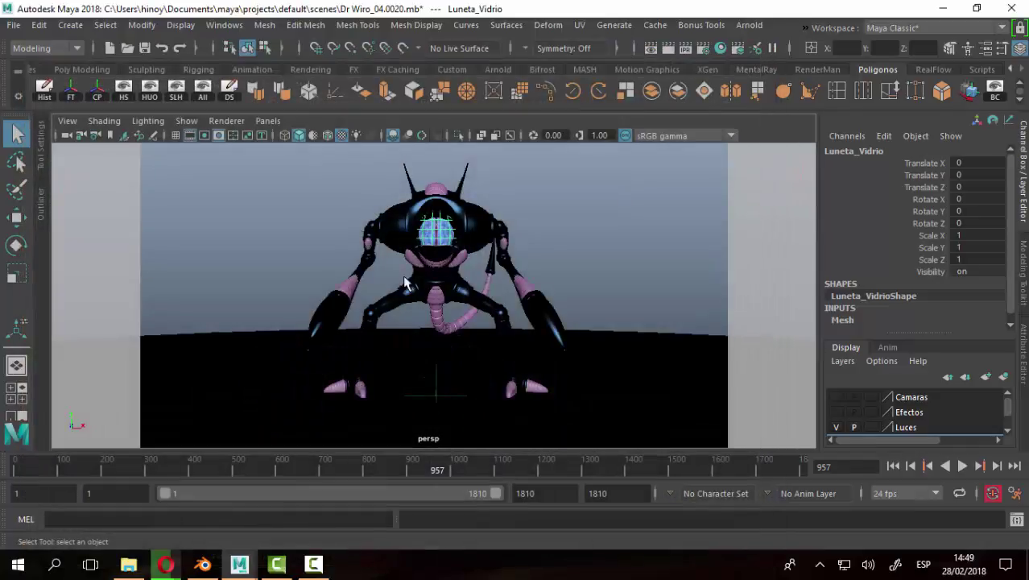
# Hide the glass visor Luneta_Vidrio to expose the brain dome.
pyautogui.scroll(1, 519, 260)
pyautogui.scroll(4, 428, 303)
pyautogui.moveTo(429, 303)
pyautogui.keyDown('alt'); pyautogui.mouseDown()
pyautogui.moveTo(386, 294)
pyautogui.moveTo(398, 293)
pyautogui.mouseUp(); pyautogui.keyUp('alt')
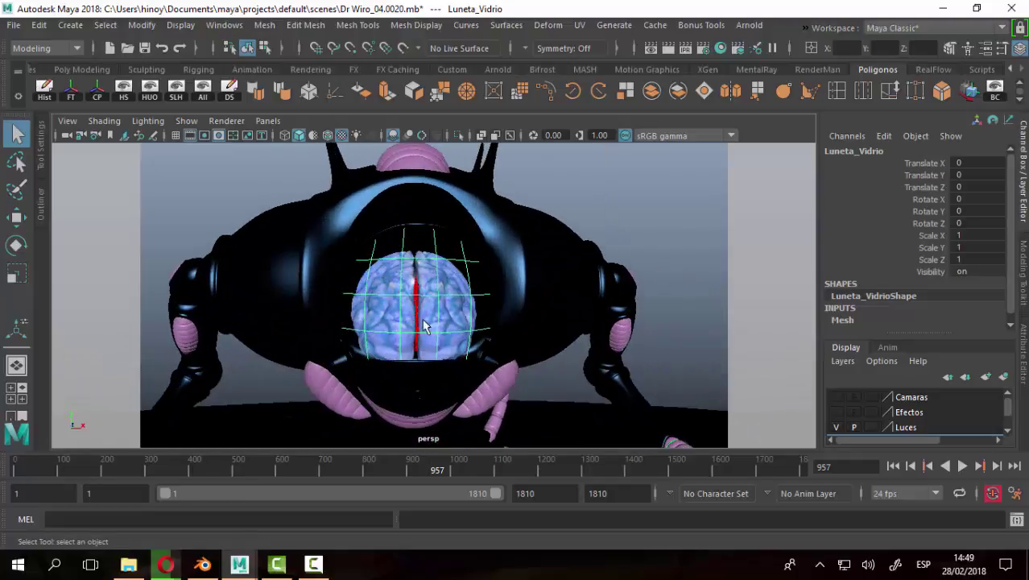
pyautogui.click(125, 94)
# Select light_polySurface117 inside the brain and scale it uniformly to 1.036.
pyautogui.keyDown('alt'); pyautogui.moveTo(382, 296); pyautogui.dragTo(481, 328, button='right'); pyautogui.keyUp('alt')
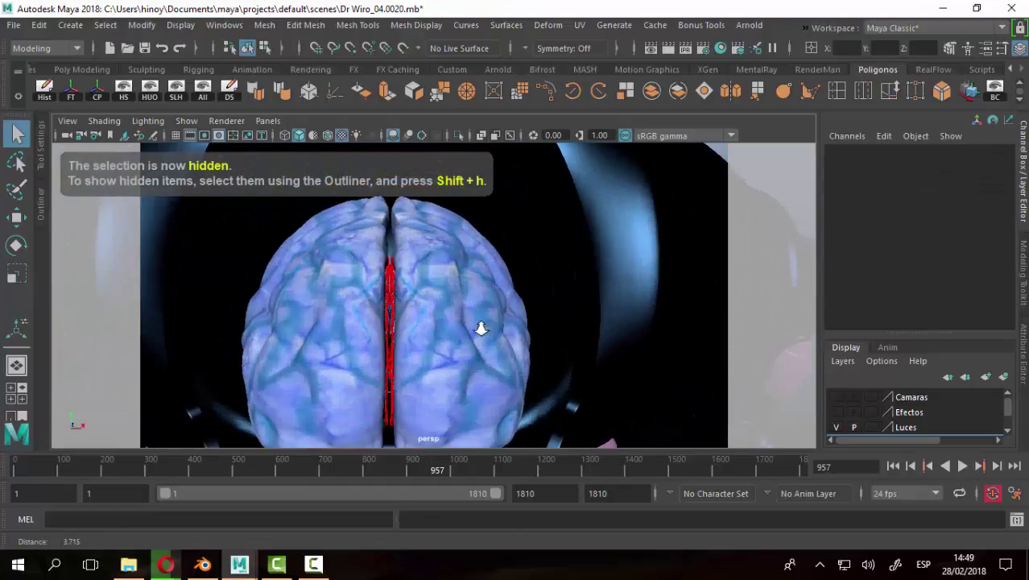
pyautogui.click(364, 312)
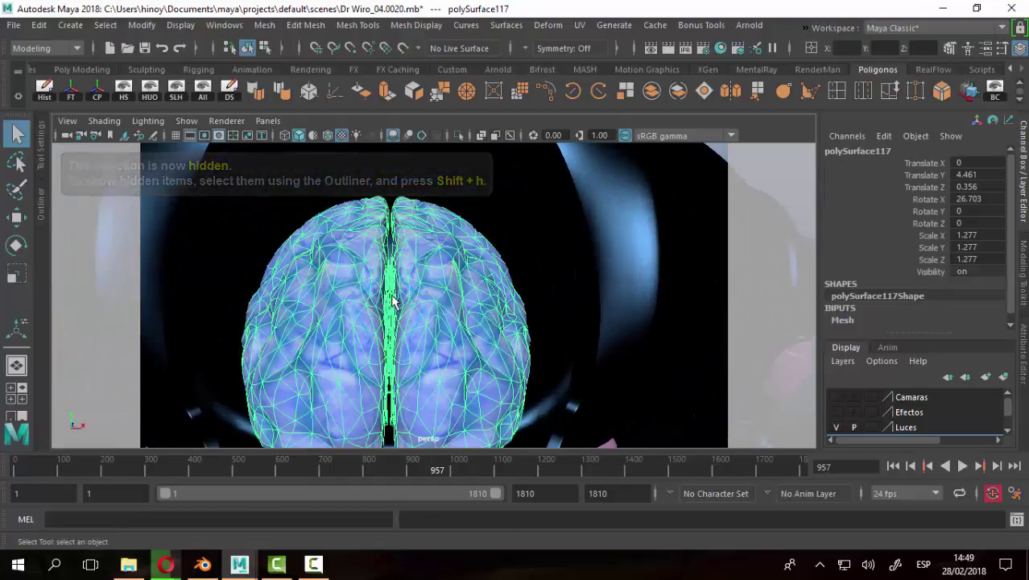
pyautogui.click(389, 292)
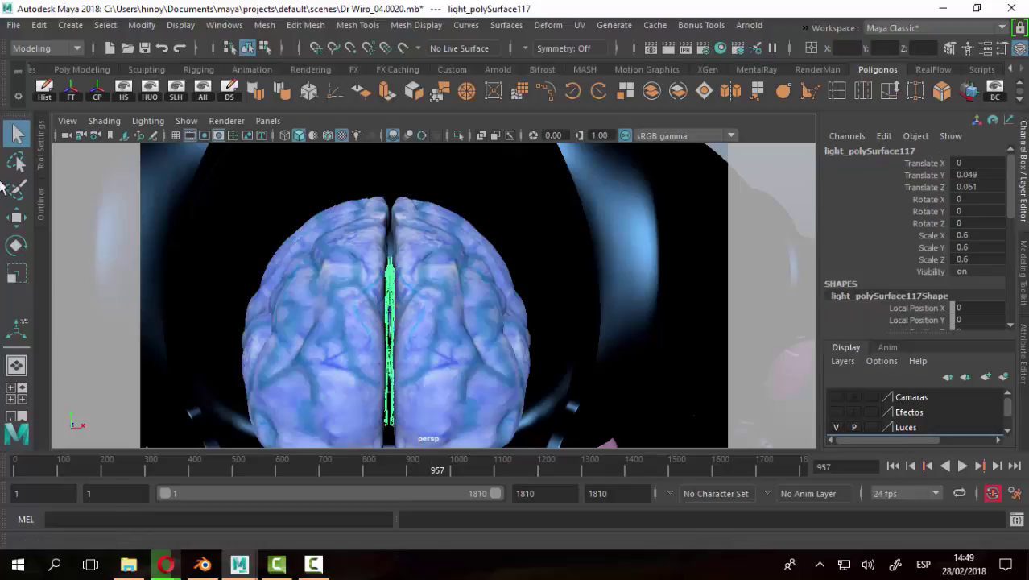
pyautogui.click(16, 274)
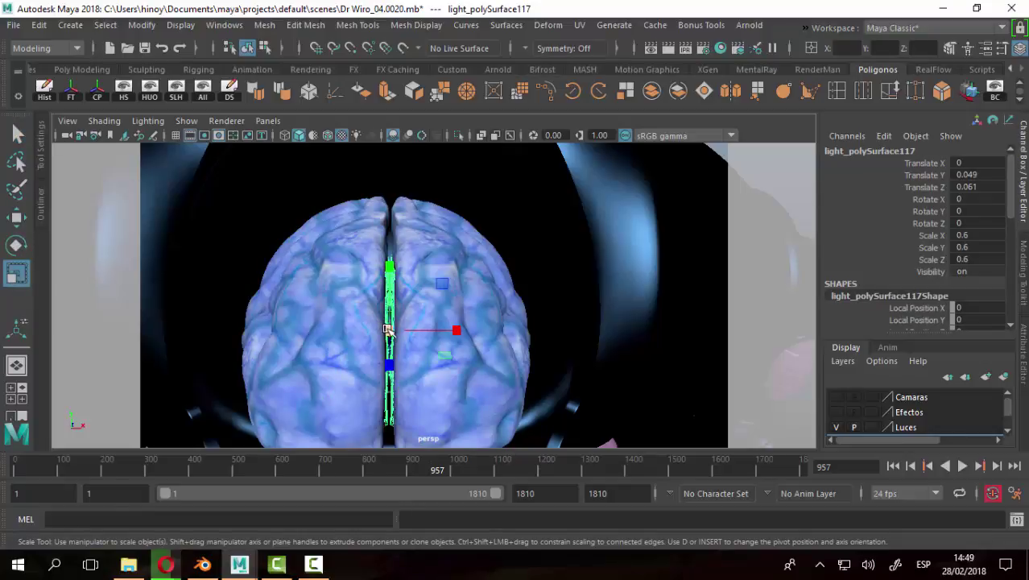
pyautogui.moveTo(387, 330)
pyautogui.mouseDown()
pyautogui.moveTo(563, 330)
pyautogui.moveTo(541, 335)
pyautogui.mouseUp()
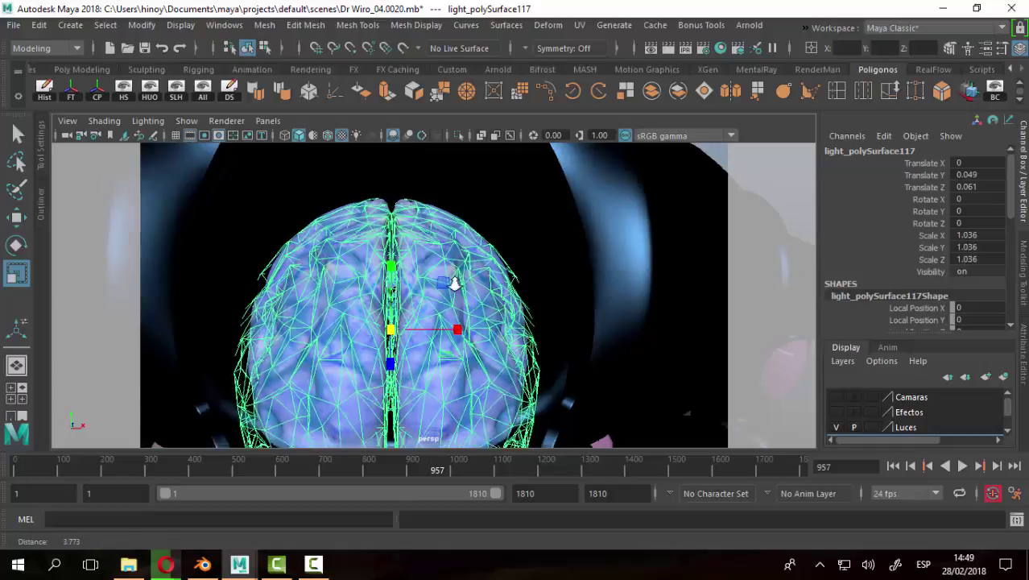
# Return to the Select tool, view the whole robot and clear the selection.
pyautogui.scroll(-5, 455, 280)
pyautogui.keyDown('alt'); pyautogui.moveTo(478, 333); pyautogui.dragTo(558, 341); pyautogui.keyUp('alt')
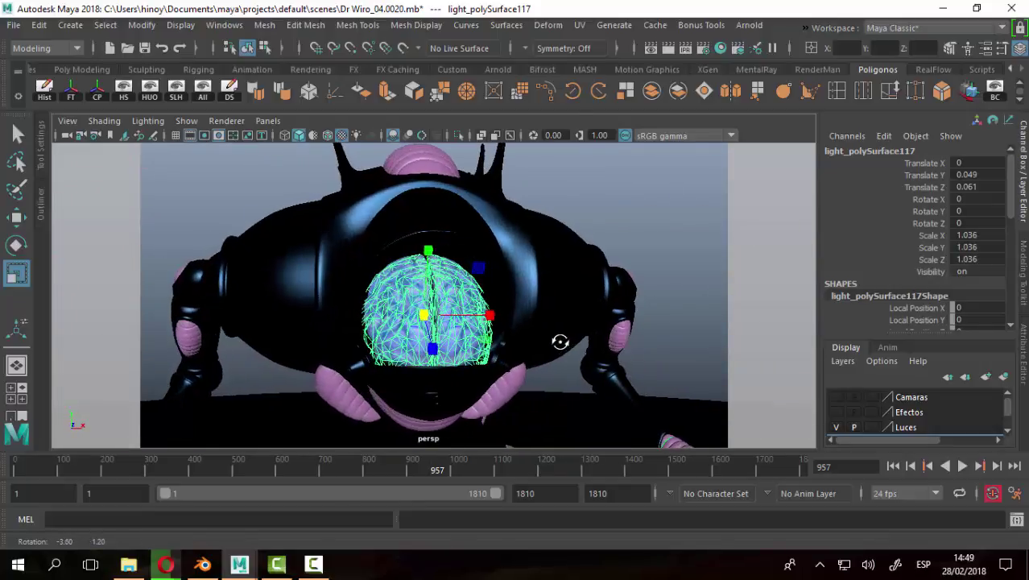
pyautogui.scroll(-3, 555, 339)
pyautogui.click(16, 133)
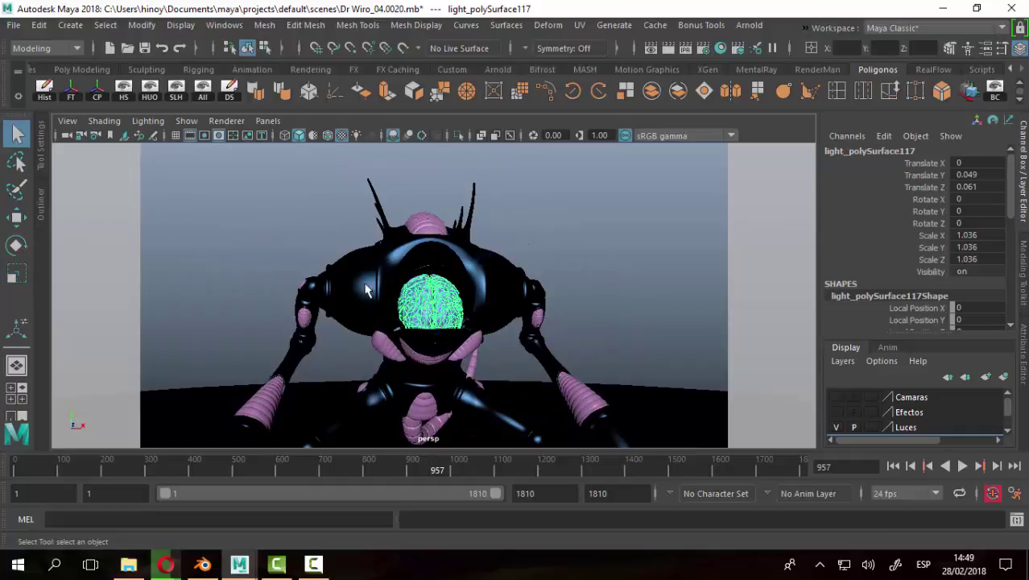
pyautogui.moveTo(450, 322)
pyautogui.keyDown('alt'); pyautogui.mouseDown()
pyautogui.moveTo(539, 300)
pyautogui.moveTo(483, 274)
pyautogui.mouseUp(); pyautogui.keyUp('alt')
pyautogui.click(541, 298)
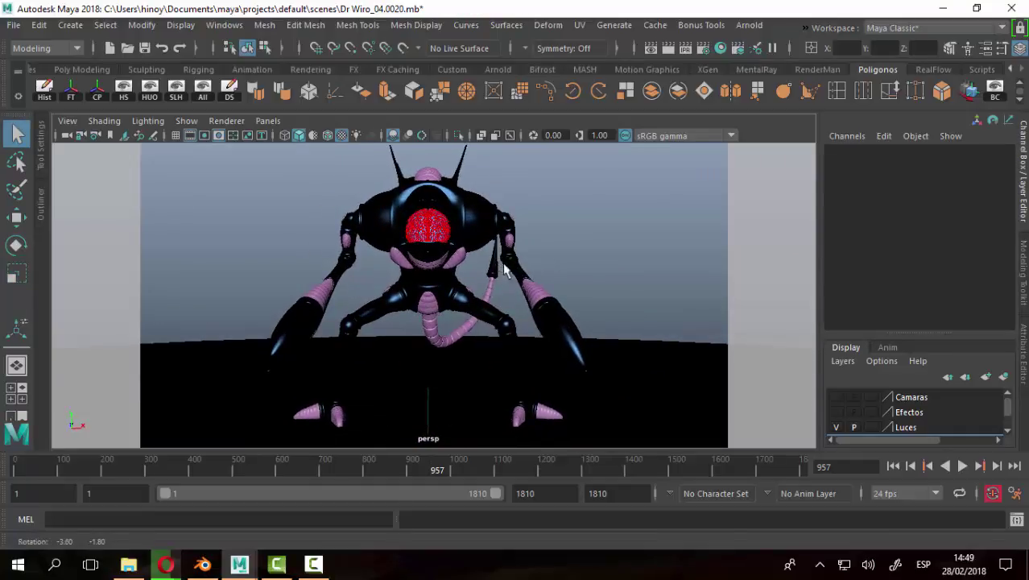
# Show the last hidden object again and select the glass visor Luneta_Vidrio.
pyautogui.click(177, 92)
pyautogui.moveTo(427, 269)
pyautogui.keyDown('alt'); pyautogui.mouseDown()
pyautogui.moveTo(459, 294)
pyautogui.moveTo(538, 258)
pyautogui.mouseUp(); pyautogui.keyUp('alt')
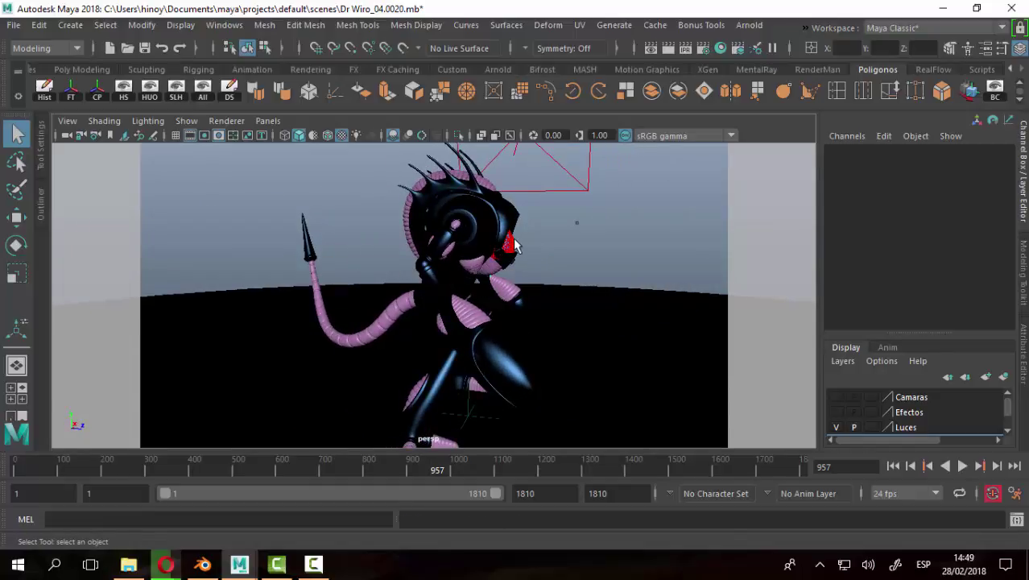
pyautogui.click(514, 246)
pyautogui.moveTo(558, 322)
pyautogui.keyDown('alt'); pyautogui.mouseDown()
pyautogui.moveTo(466, 333)
pyautogui.moveTo(487, 315)
pyautogui.moveTo(395, 302)
pyautogui.moveTo(391, 312)
pyautogui.moveTo(409, 299)
pyautogui.mouseUp(); pyautogui.keyUp('alt')
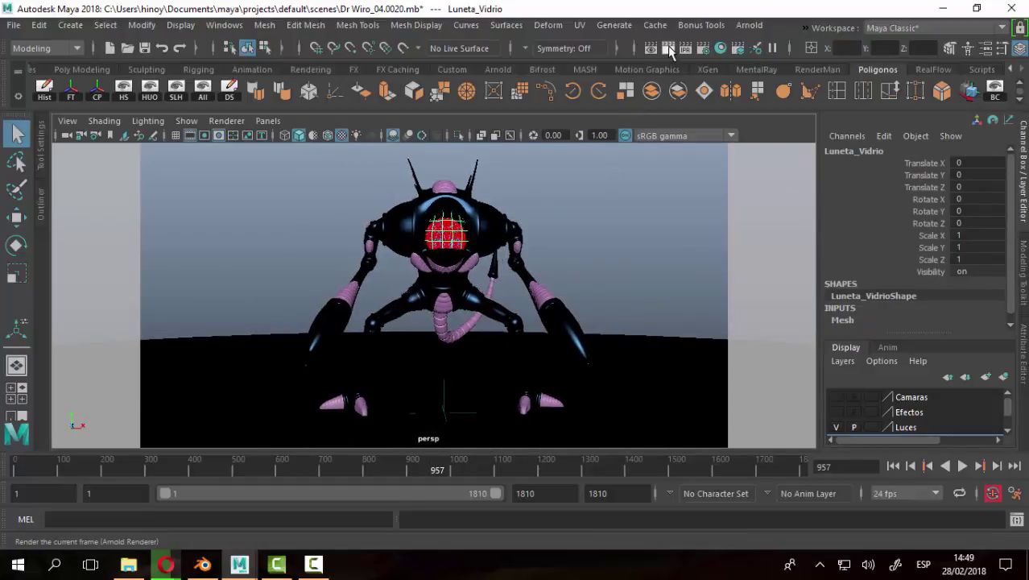
# Render the current frame in Arnold, then close Render View.
pyautogui.click(668, 48)
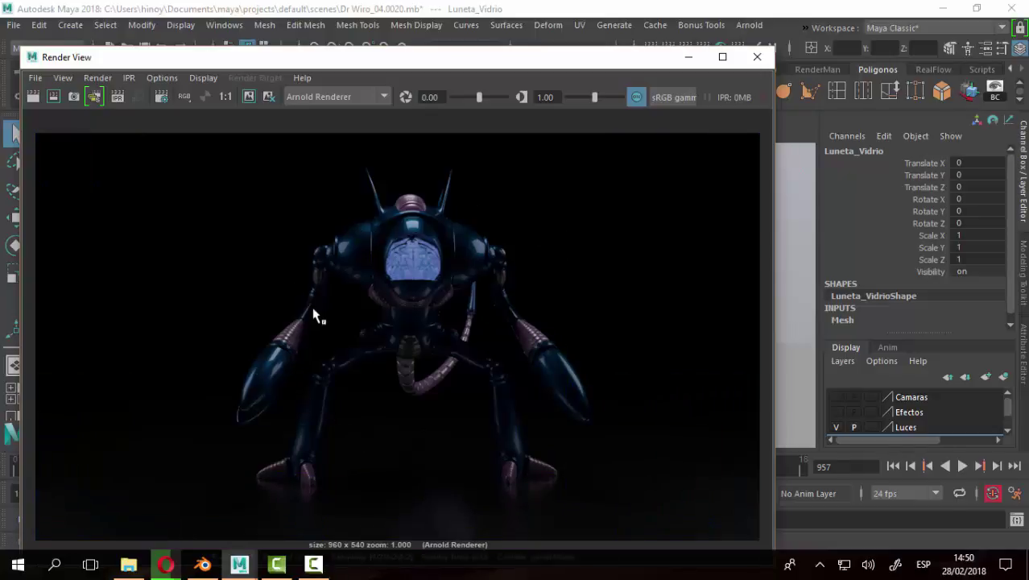
pyautogui.click(761, 55)
pyautogui.moveTo(693, 241)
pyautogui.keyDown('alt'); pyautogui.mouseDown()
pyautogui.moveTo(635, 231)
pyautogui.moveTo(398, 265)
pyautogui.moveTo(507, 346)
pyautogui.mouseUp(); pyautogui.keyUp('alt')
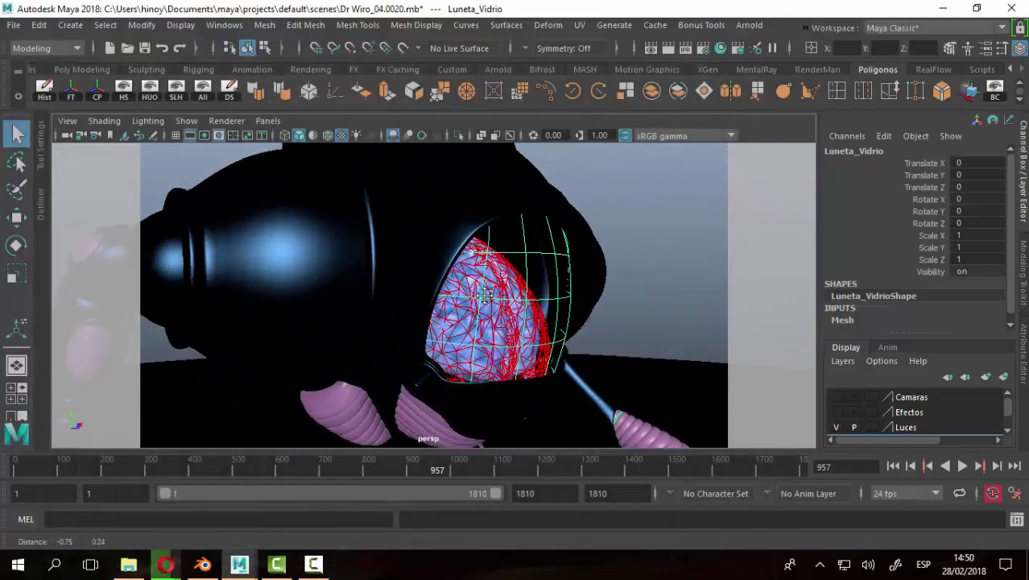
pyautogui.click(680, 50)
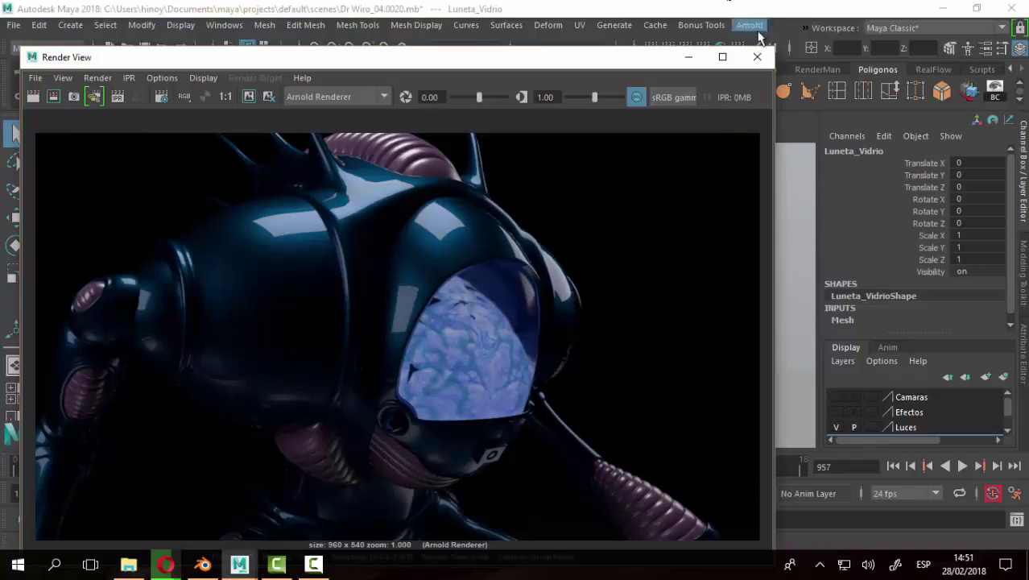
pyautogui.click(757, 56)
pyautogui.moveTo(627, 334)
pyautogui.keyDown('alt'); pyautogui.mouseDown()
pyautogui.moveTo(485, 329)
pyautogui.moveTo(542, 328)
pyautogui.moveTo(500, 300)
pyautogui.mouseUp(); pyautogui.keyUp('alt')
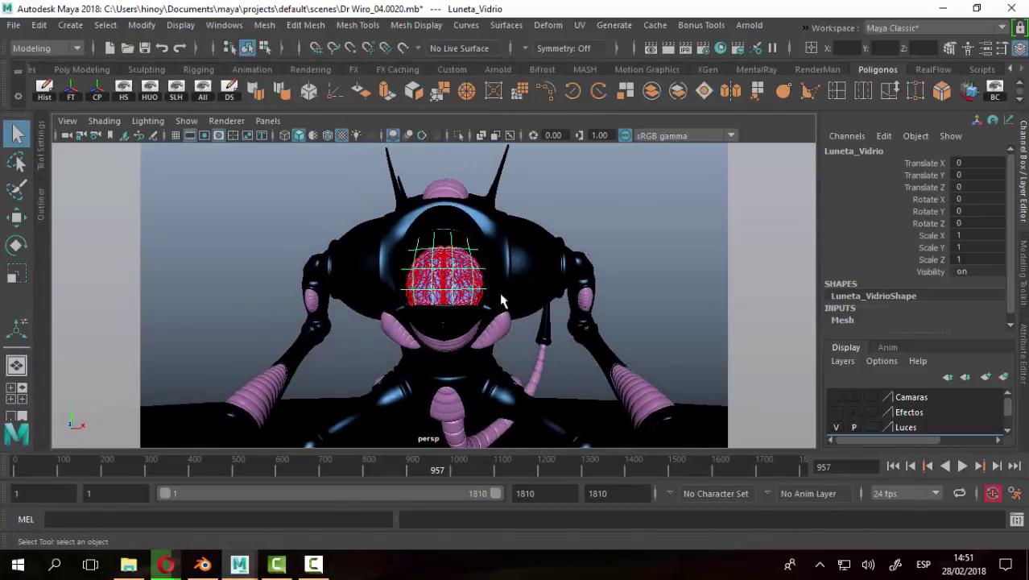
pyautogui.moveTo(642, 309)
pyautogui.keyDown('alt'); pyautogui.mouseDown()
pyautogui.moveTo(542, 328)
pyautogui.moveTo(584, 345)
pyautogui.moveTo(482, 282)
pyautogui.mouseUp(); pyautogui.keyUp('alt')
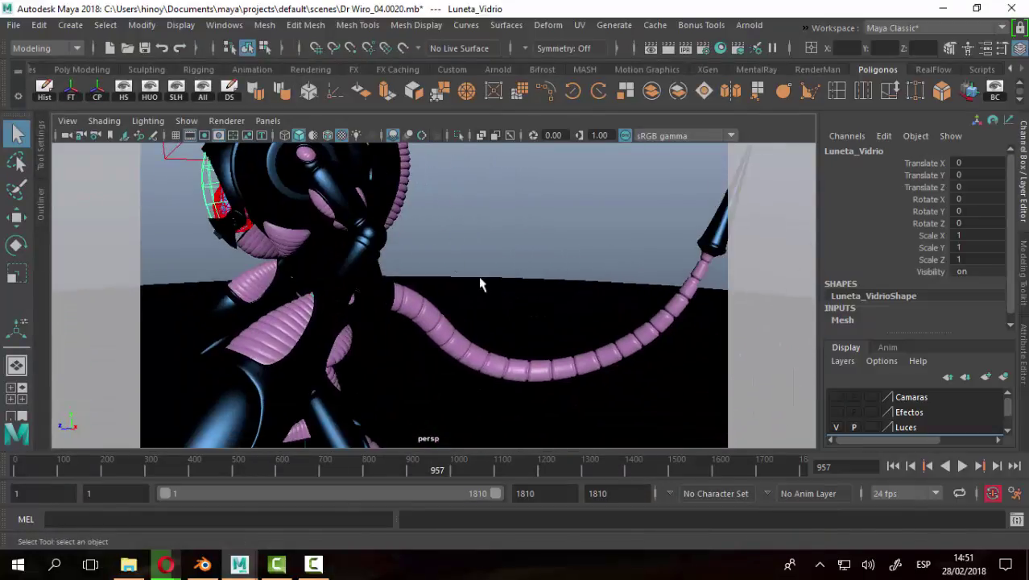
pyautogui.keyDown('alt'); pyautogui.moveTo(461, 279); pyautogui.dragTo(477, 306, button='right'); pyautogui.keyUp('alt')
pyautogui.moveTo(477, 305)
pyautogui.keyDown('alt'); pyautogui.mouseDown()
pyautogui.moveTo(380, 278)
pyautogui.moveTo(495, 326)
pyautogui.mouseUp(); pyautogui.keyUp('alt')
pyautogui.keyDown('alt'); pyautogui.moveTo(298, 282); pyautogui.dragTo(493, 305); pyautogui.keyUp('alt')
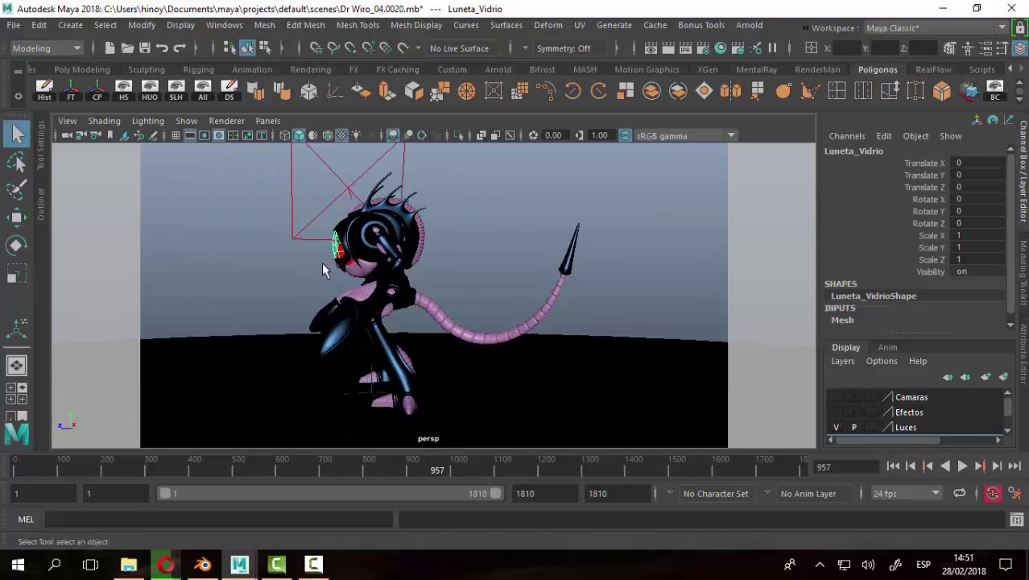
pyautogui.click(105, 121)
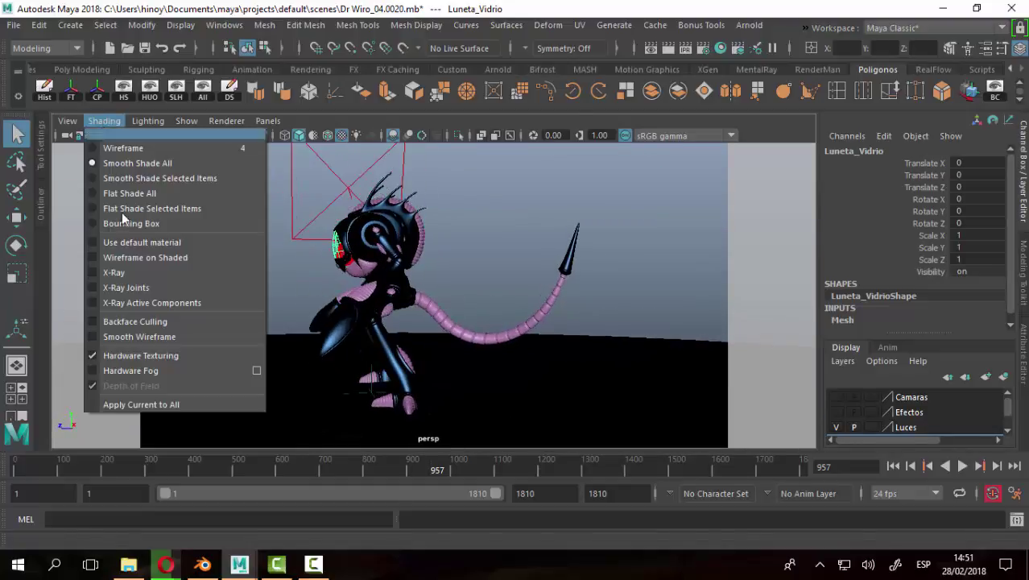
# Turn on Shading > Use Default Material and inspect the creature's segmented tail.
pyautogui.click(137, 244)
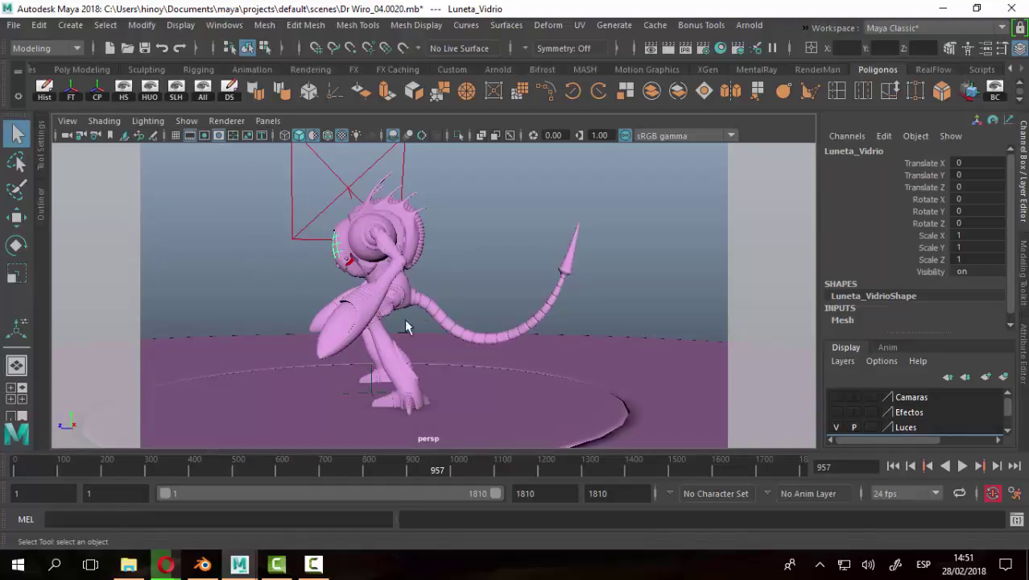
pyautogui.keyDown('alt'); pyautogui.moveTo(408, 324); pyautogui.dragTo(417, 315); pyautogui.keyUp('alt')
pyautogui.scroll(5, 648, 349)
pyautogui.scroll(3, 510, 293)
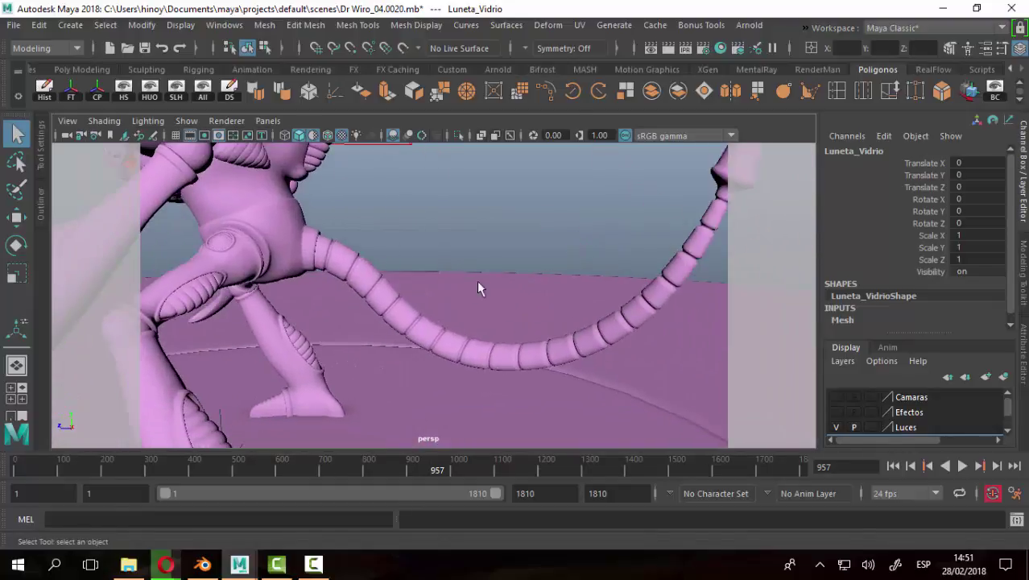
pyautogui.moveTo(480, 285)
pyautogui.keyDown('alt'); pyautogui.mouseDown()
pyautogui.moveTo(405, 289)
pyautogui.moveTo(436, 287)
pyautogui.moveTo(402, 264)
pyautogui.mouseUp(); pyautogui.keyUp('alt')
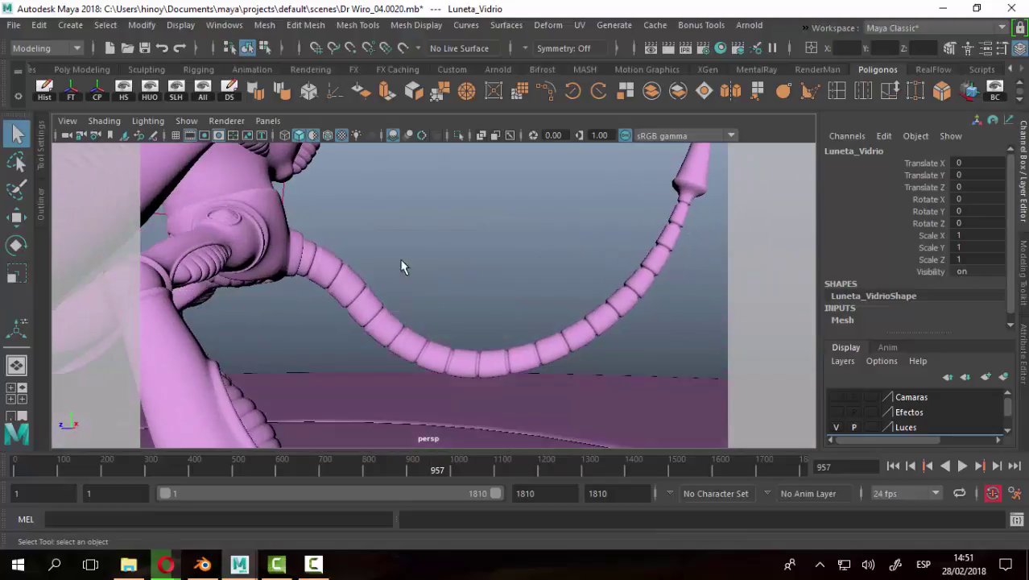
pyautogui.keyDown('alt'); pyautogui.moveTo(402, 264); pyautogui.dragTo(338, 274, button='middle'); pyautogui.keyUp('alt')
pyautogui.moveTo(338, 274)
pyautogui.keyDown('alt'); pyautogui.mouseDown()
pyautogui.moveTo(351, 287)
pyautogui.moveTo(345, 294)
pyautogui.mouseUp(); pyautogui.keyUp('alt')
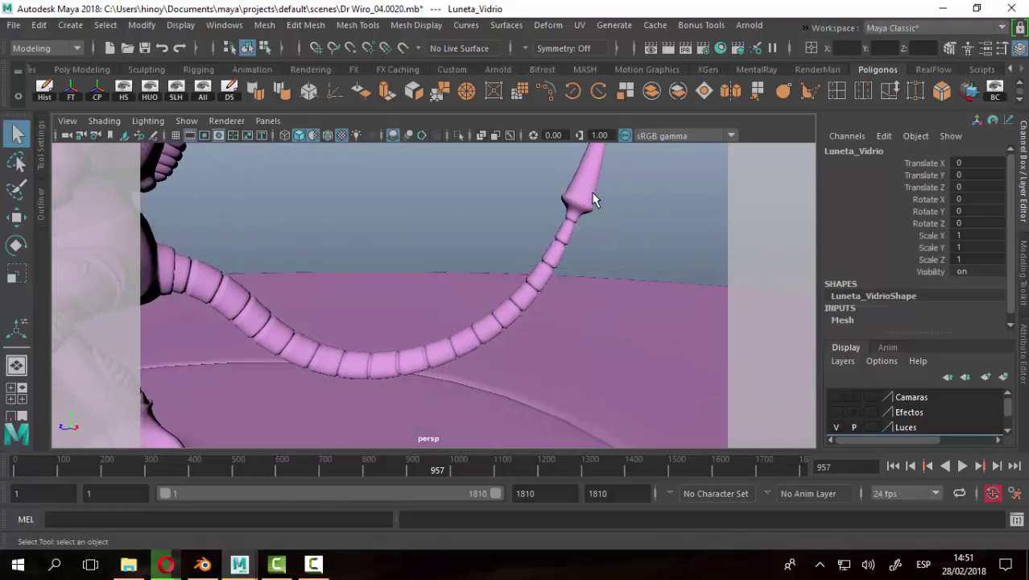
pyautogui.scroll(-3, 595, 197)
pyautogui.moveTo(427, 243)
pyautogui.keyDown('alt'); pyautogui.mouseDown()
pyautogui.moveTo(563, 258)
pyautogui.moveTo(431, 299)
pyautogui.moveTo(183, 281)
pyautogui.moveTo(585, 306)
pyautogui.moveTo(378, 207)
pyautogui.moveTo(580, 299)
pyautogui.mouseUp(); pyautogui.keyUp('alt')
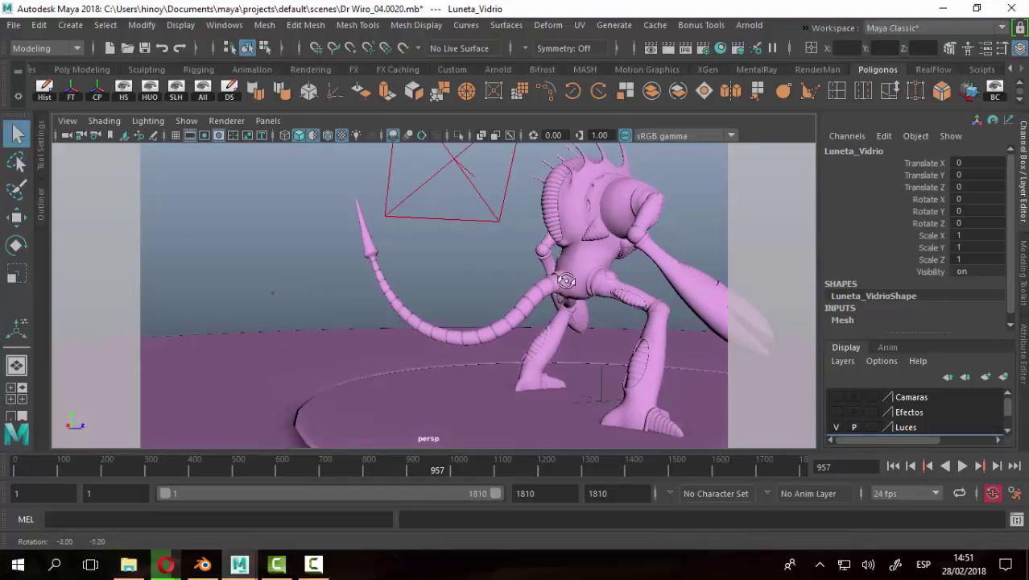
pyautogui.scroll(3, 602, 305)
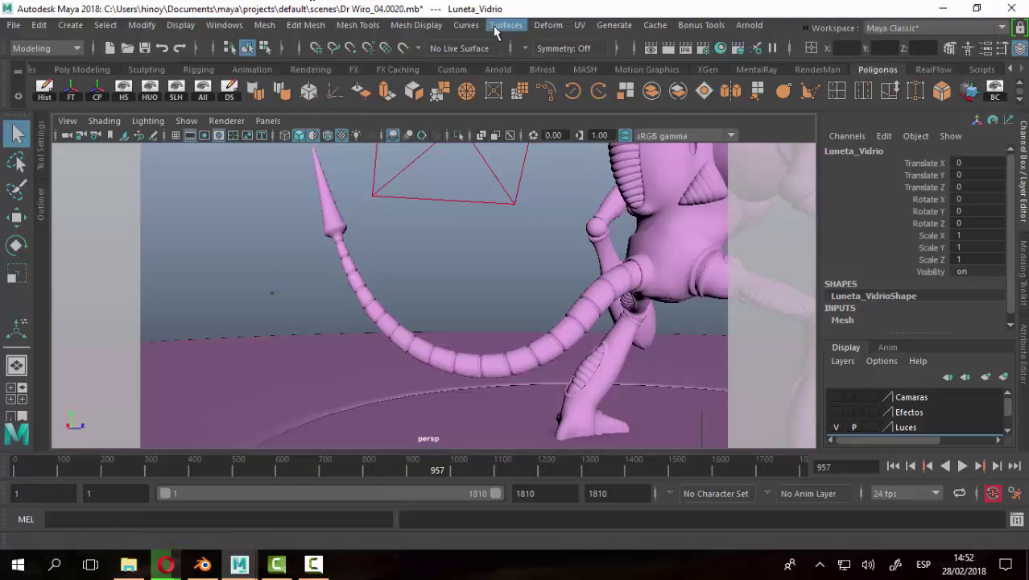
pyautogui.click(467, 24)
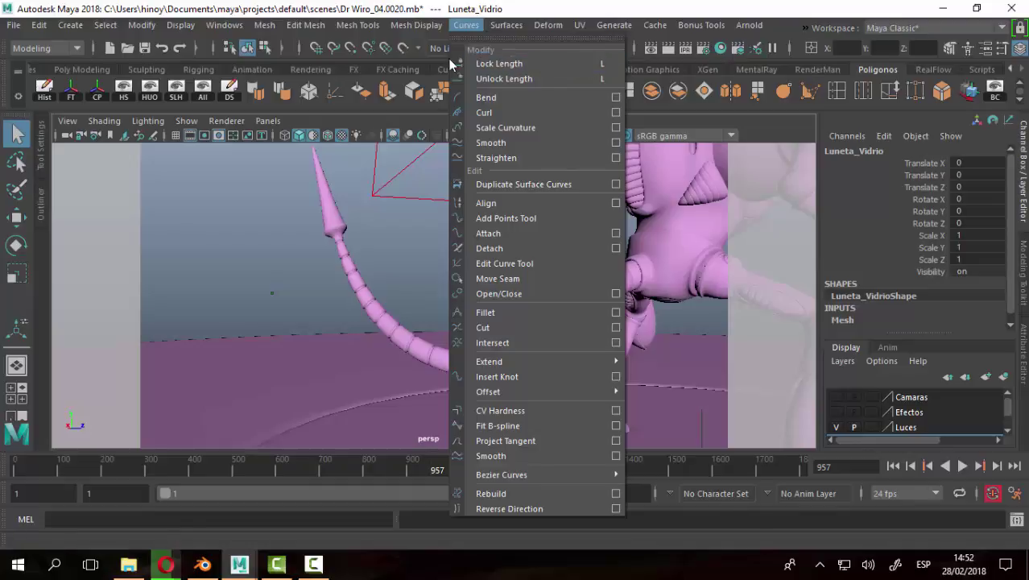
pyautogui.click(642, 281)
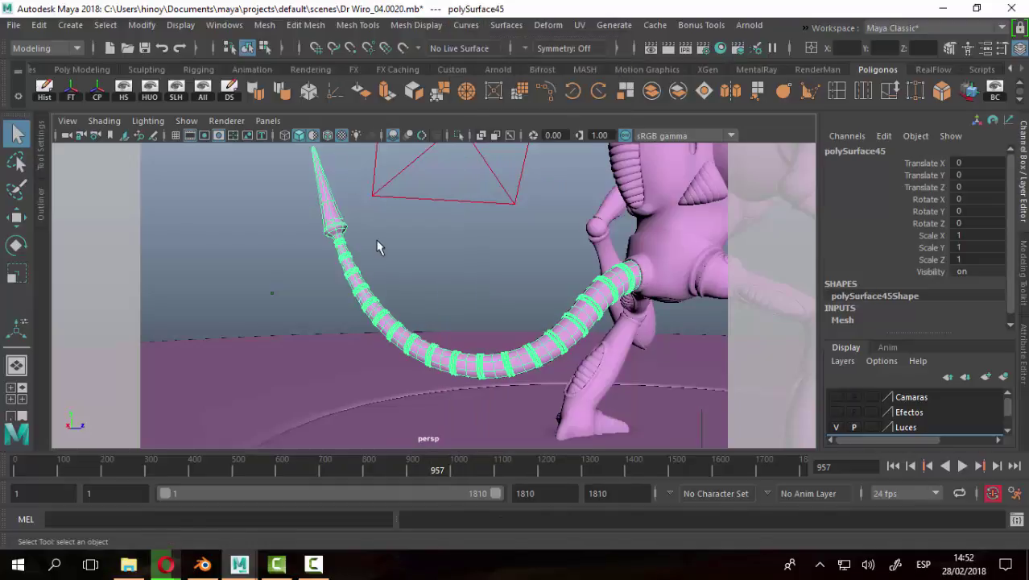
pyautogui.click(628, 293)
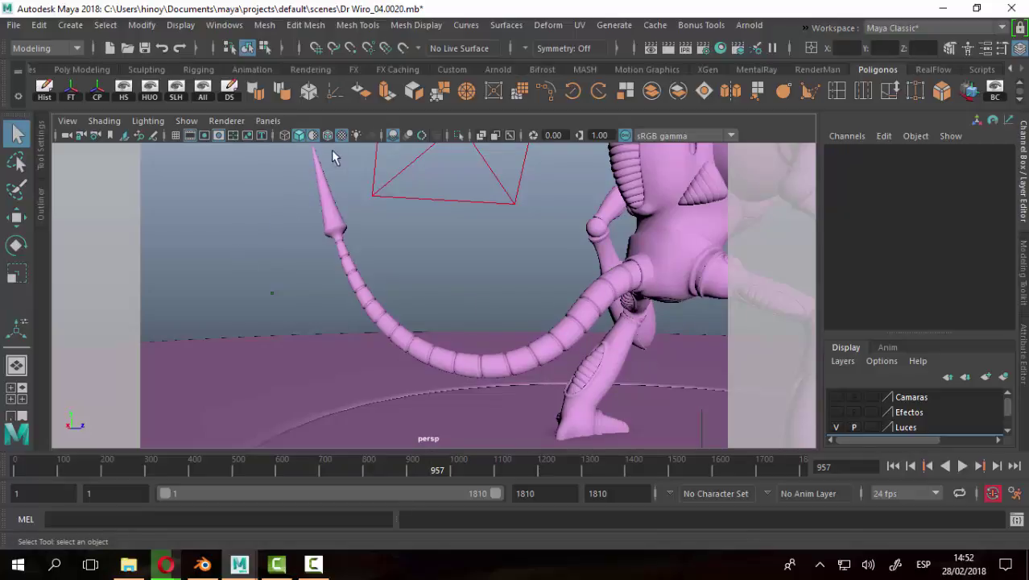
pyautogui.moveTo(355, 275)
pyautogui.keyDown('alt'); pyautogui.mouseDown()
pyautogui.moveTo(586, 306)
pyautogui.moveTo(751, 294)
pyautogui.moveTo(742, 280)
pyautogui.moveTo(321, 304)
pyautogui.moveTo(547, 338)
pyautogui.moveTo(367, 298)
pyautogui.moveTo(533, 315)
pyautogui.mouseUp(); pyautogui.keyUp('alt')
pyautogui.scroll(-5, 547, 338)
pyautogui.scroll(5, 533, 314)
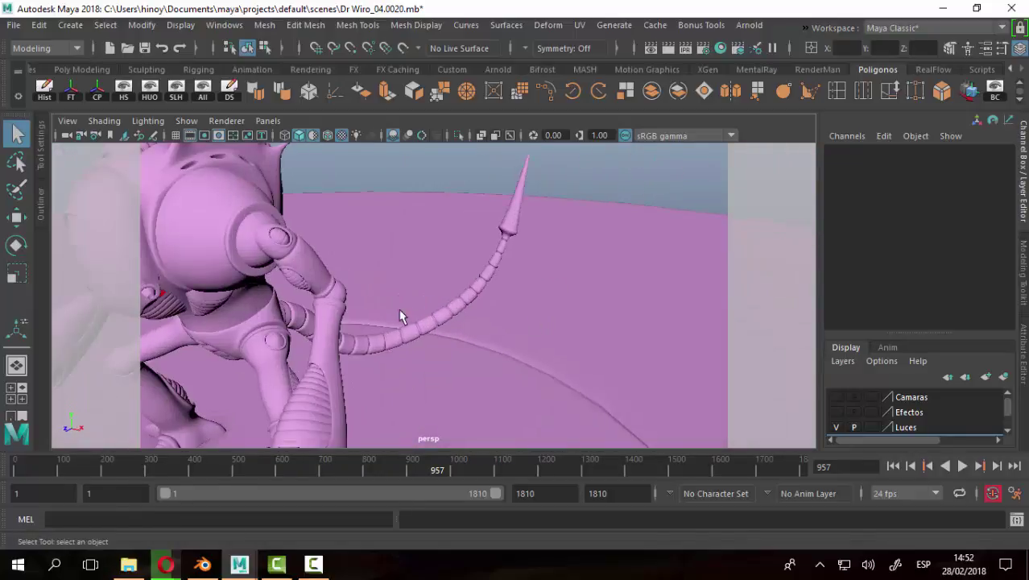
pyautogui.keyDown('alt'); pyautogui.moveTo(402, 315); pyautogui.dragTo(290, 246); pyautogui.keyUp('alt')
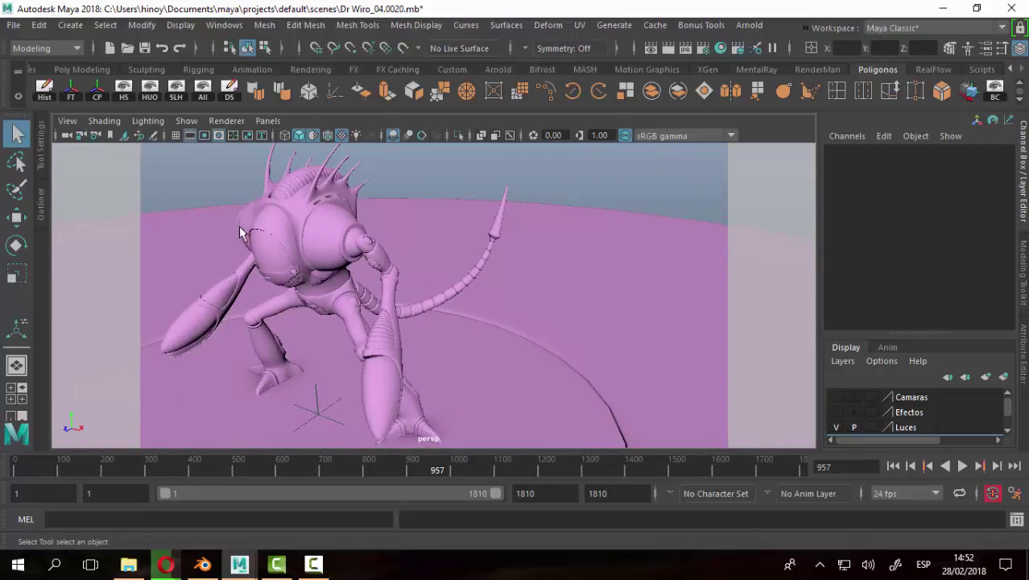
# In Hypershade, change lambert1's Color from pink to neutral grey (value 0.231).
pyautogui.click(721, 49)
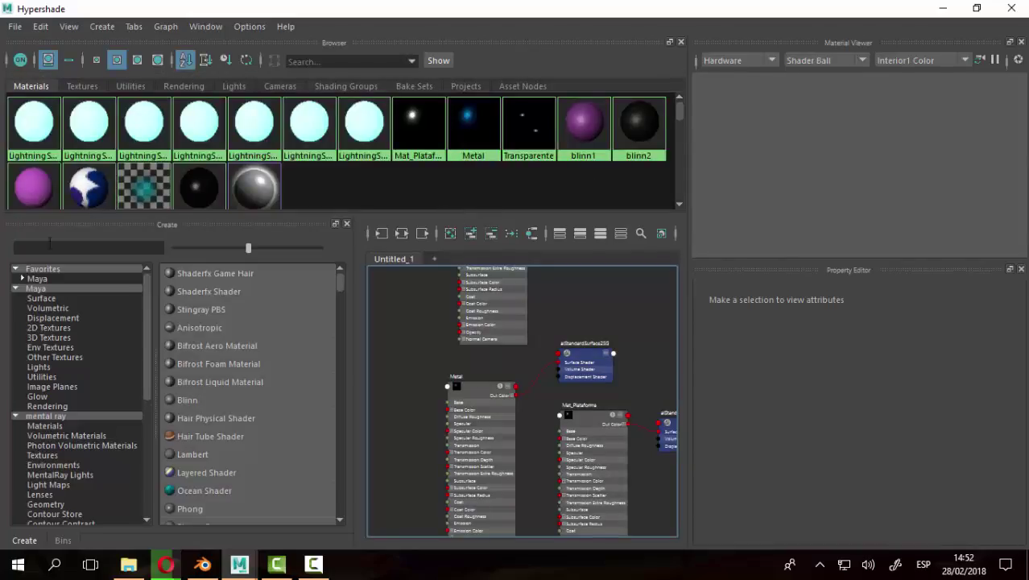
pyautogui.scroll(-1, 242, 161)
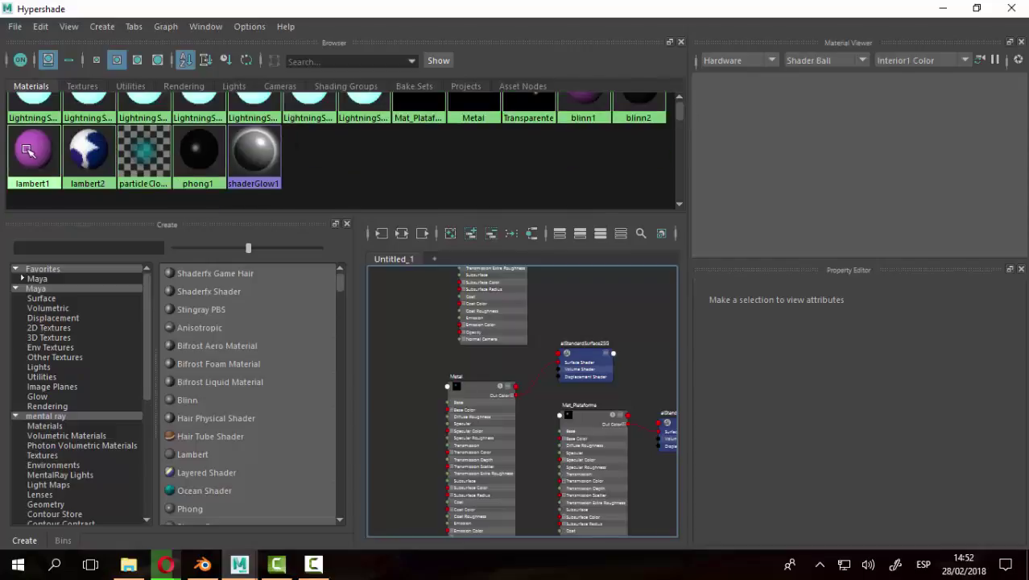
pyautogui.click(28, 150)
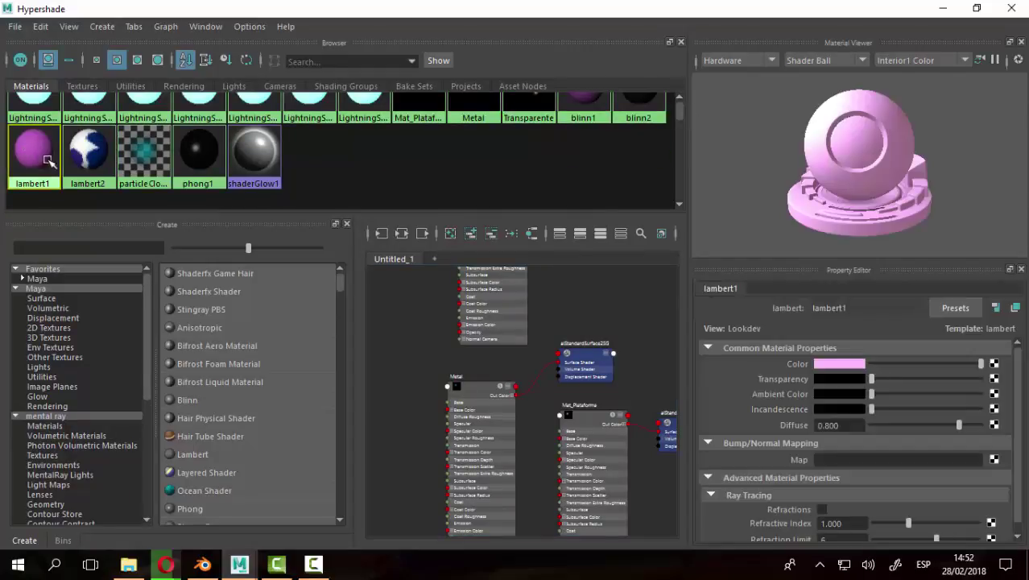
pyautogui.click(840, 364)
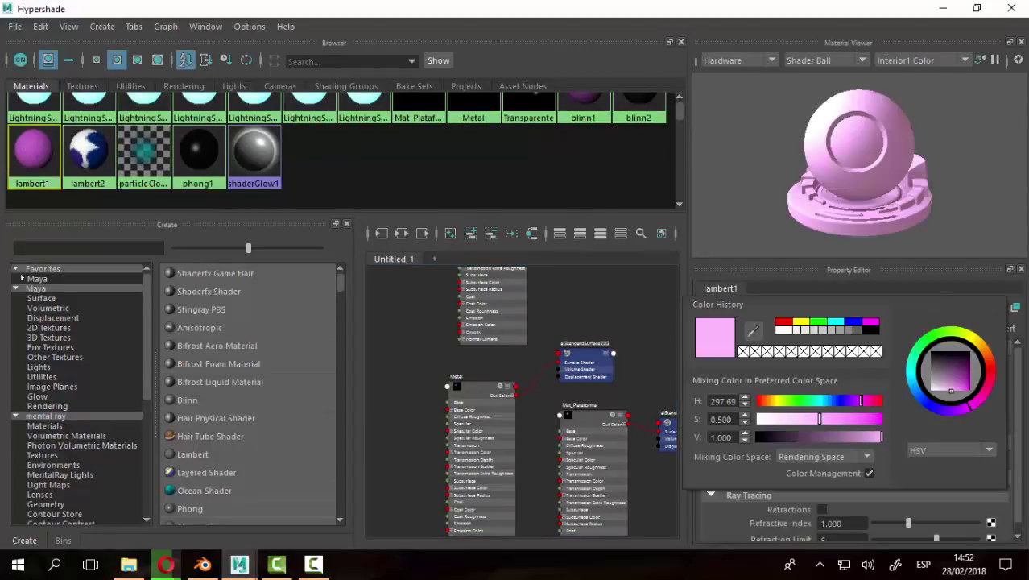
pyautogui.click(956, 311)
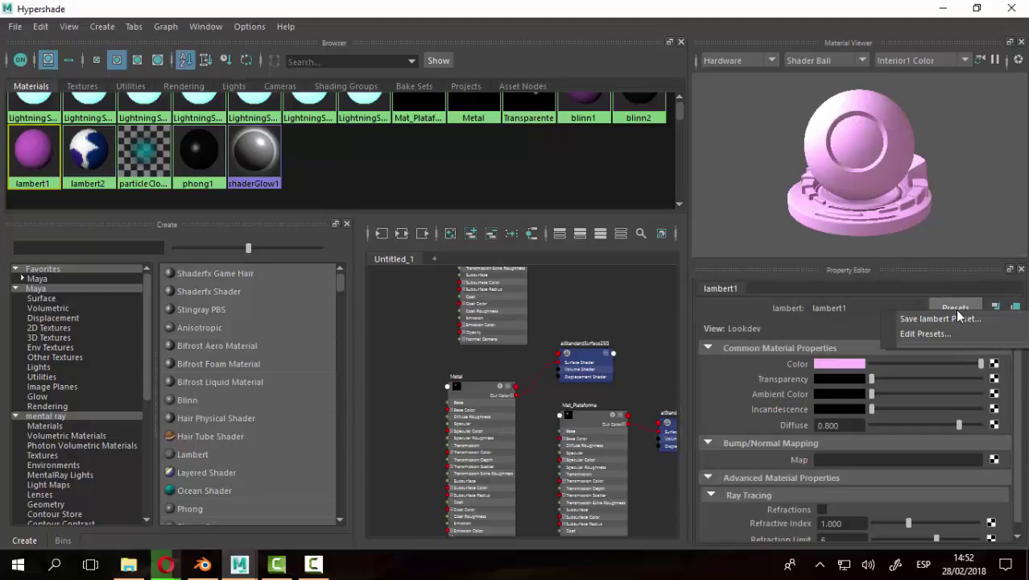
pyautogui.click(824, 366)
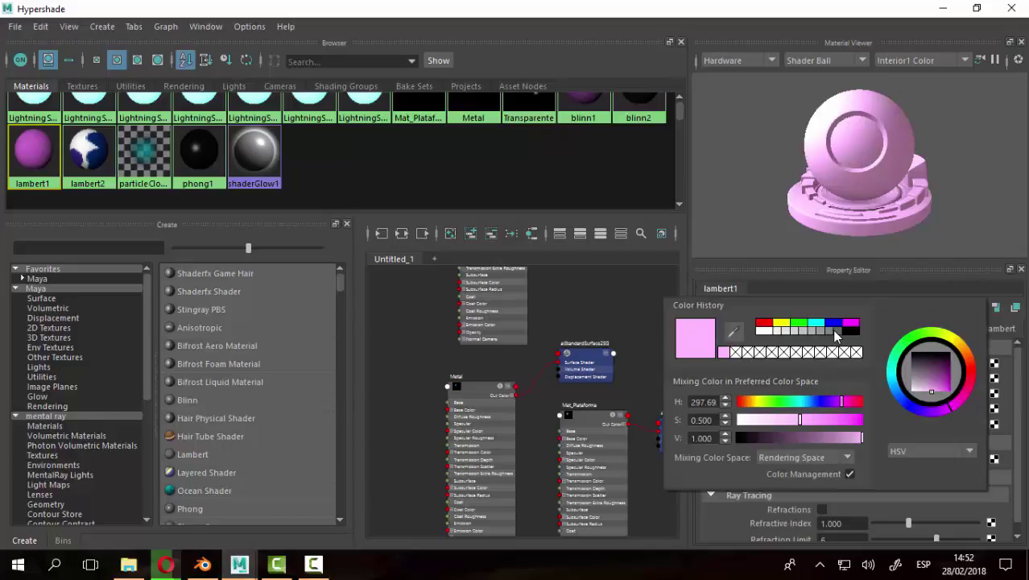
pyautogui.click(835, 329)
pyautogui.click(827, 329)
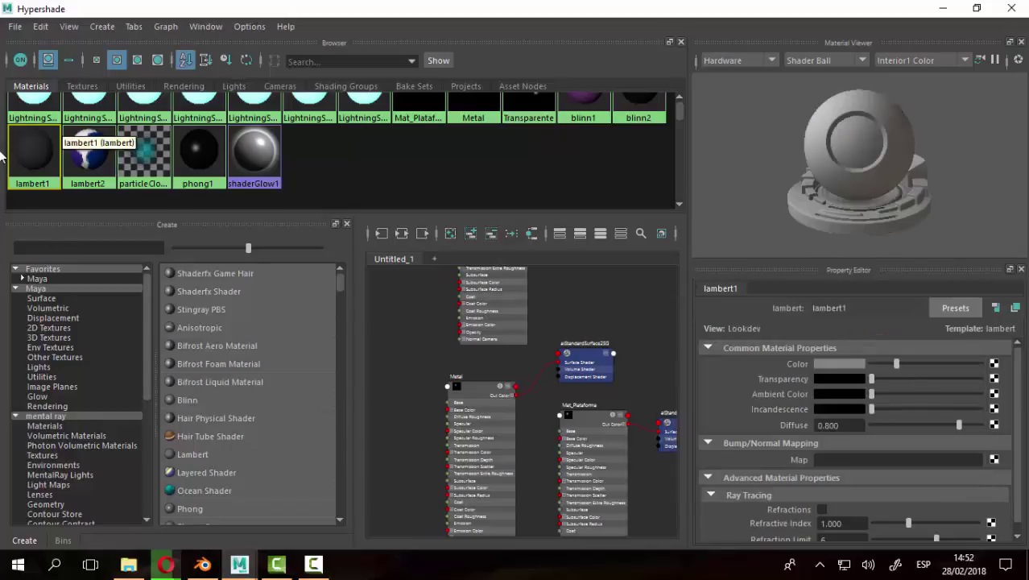
pyautogui.click(938, 8)
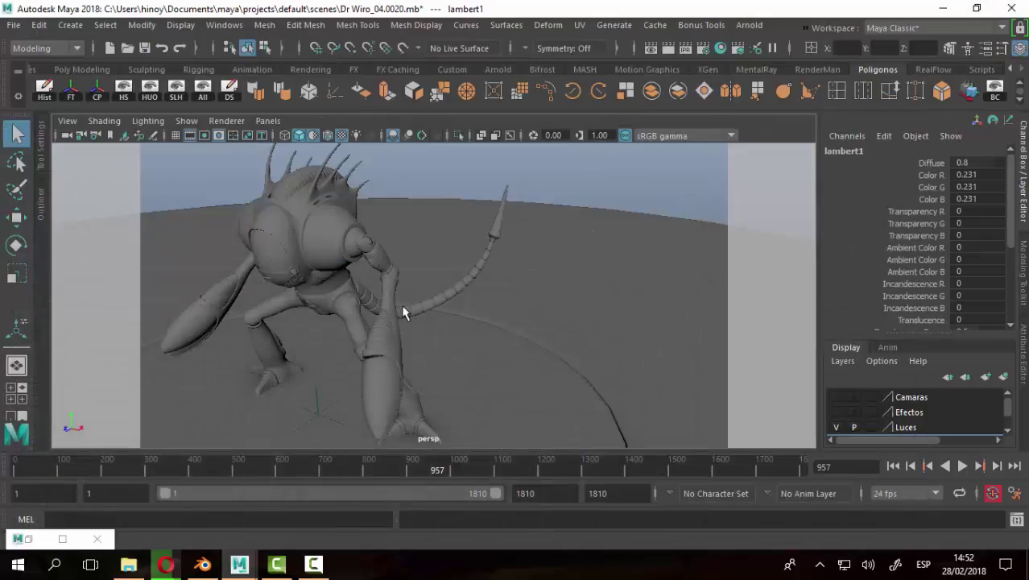
pyautogui.click(606, 203)
pyautogui.keyDown('alt'); pyautogui.moveTo(577, 328); pyautogui.dragTo(416, 298); pyautogui.keyUp('alt')
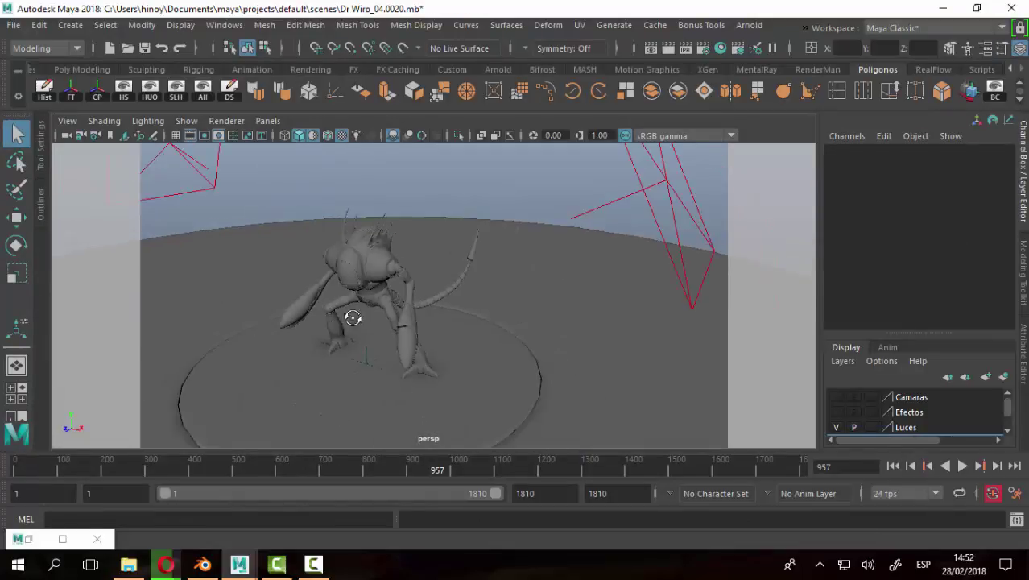
pyautogui.moveTo(530, 301)
pyautogui.keyDown('alt'); pyautogui.mouseDown()
pyautogui.moveTo(379, 280)
pyautogui.moveTo(401, 287)
pyautogui.mouseUp(); pyautogui.keyUp('alt')
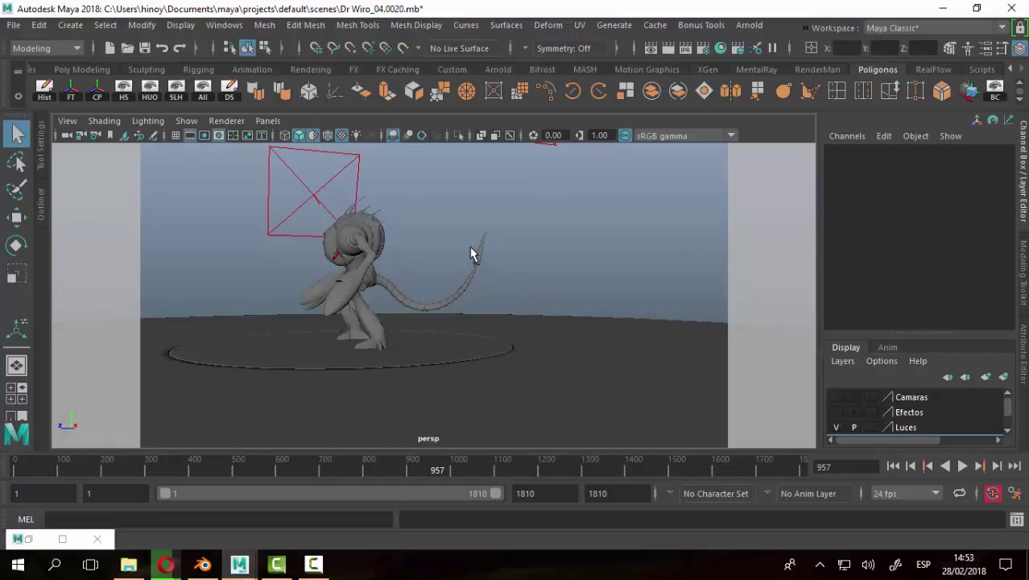
pyautogui.click(466, 25)
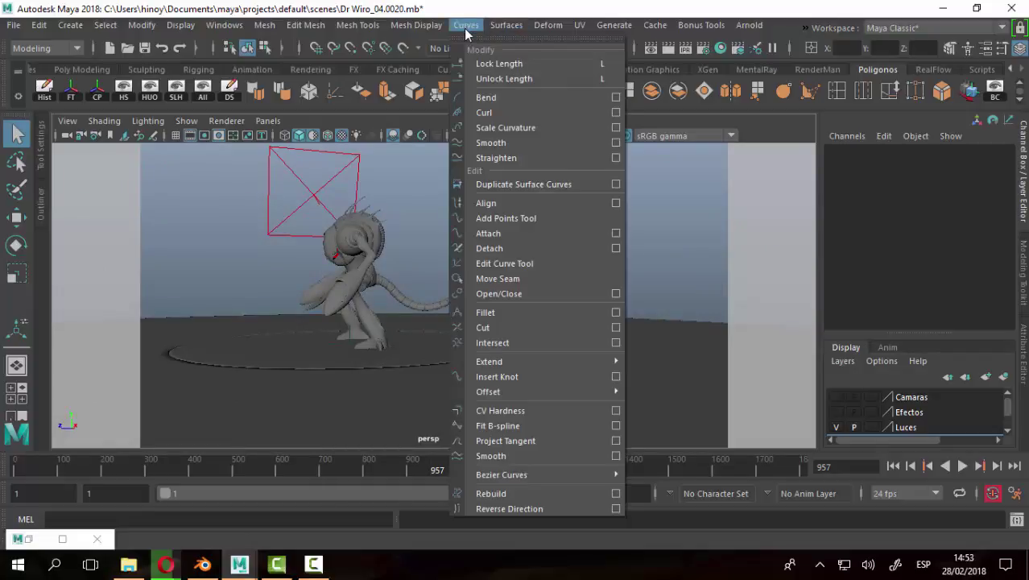
pyautogui.click(394, 172)
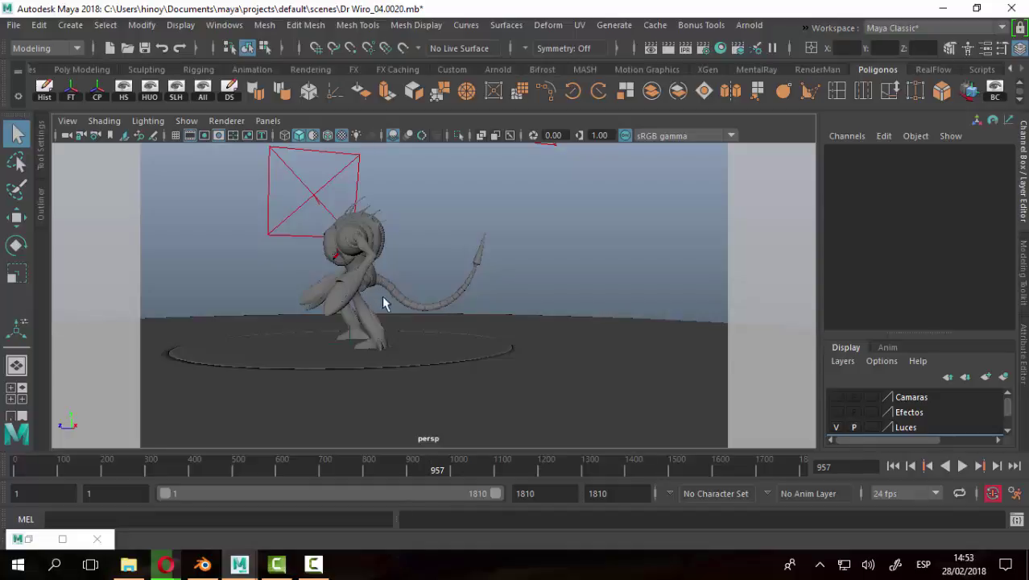
pyautogui.keyDown('alt'); pyautogui.moveTo(442, 311); pyautogui.dragTo(463, 283); pyautogui.keyUp('alt')
pyautogui.keyDown('alt'); pyautogui.moveTo(319, 310); pyautogui.dragTo(359, 320); pyautogui.keyUp('alt')
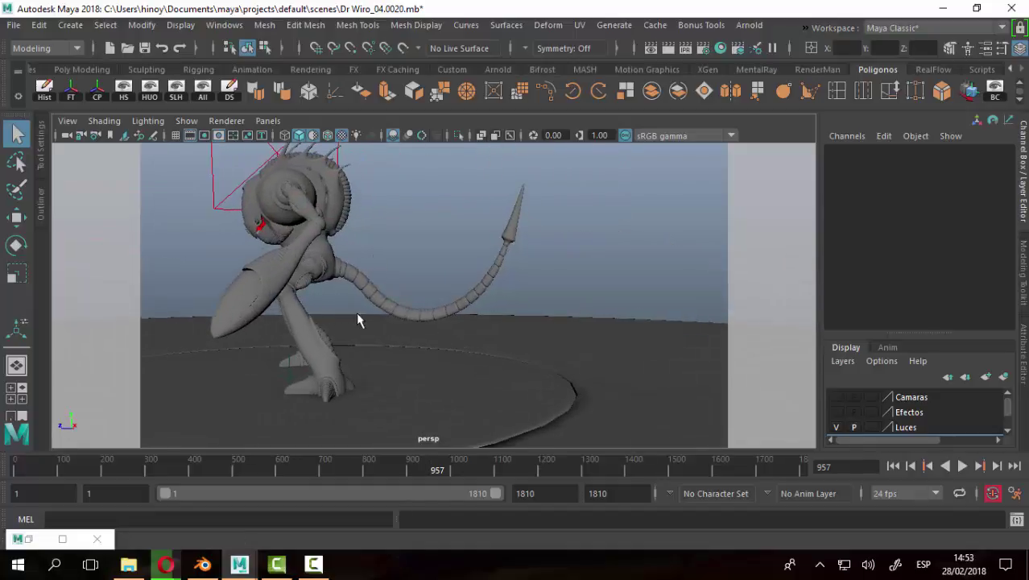
pyautogui.scroll(3, 383, 305)
pyautogui.scroll(3, 360, 294)
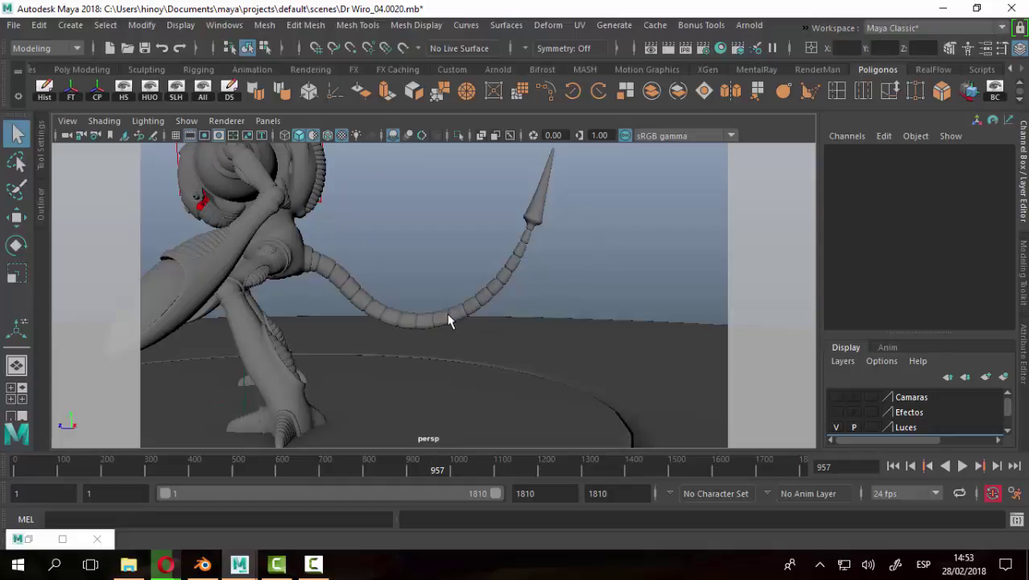
pyautogui.click(500, 289)
pyautogui.moveTo(294, 278)
pyautogui.keyDown('alt'); pyautogui.mouseDown()
pyautogui.moveTo(278, 290)
pyautogui.moveTo(94, 275)
pyautogui.mouseUp(); pyautogui.keyUp('alt')
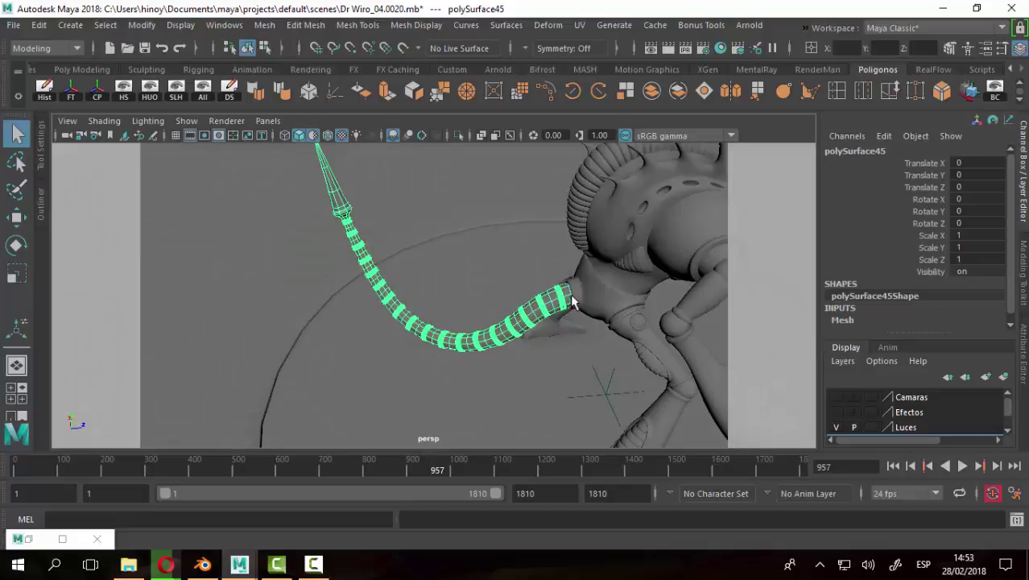
pyautogui.keyDown('alt'); pyautogui.moveTo(562, 314); pyautogui.dragTo(576, 249); pyautogui.keyUp('alt')
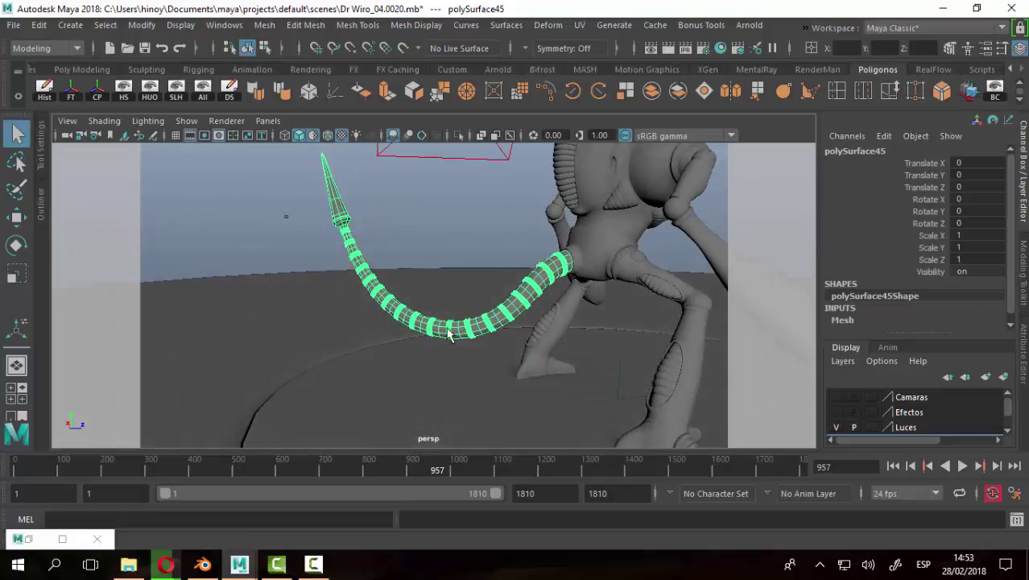
pyautogui.moveTo(449, 335)
pyautogui.keyDown('alt'); pyautogui.mouseDown()
pyautogui.moveTo(508, 304)
pyautogui.moveTo(548, 319)
pyautogui.mouseUp(); pyautogui.keyUp('alt')
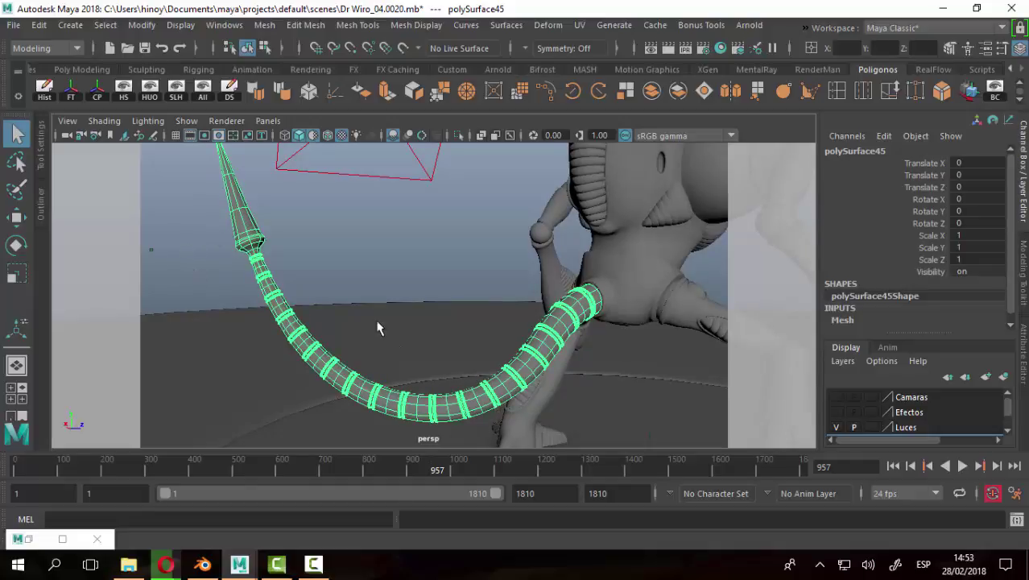
pyautogui.scroll(-5, 598, 317)
pyautogui.moveTo(409, 315)
pyautogui.keyDown('alt'); pyautogui.mouseDown()
pyautogui.moveTo(517, 306)
pyautogui.moveTo(338, 306)
pyautogui.mouseUp(); pyautogui.keyUp('alt')
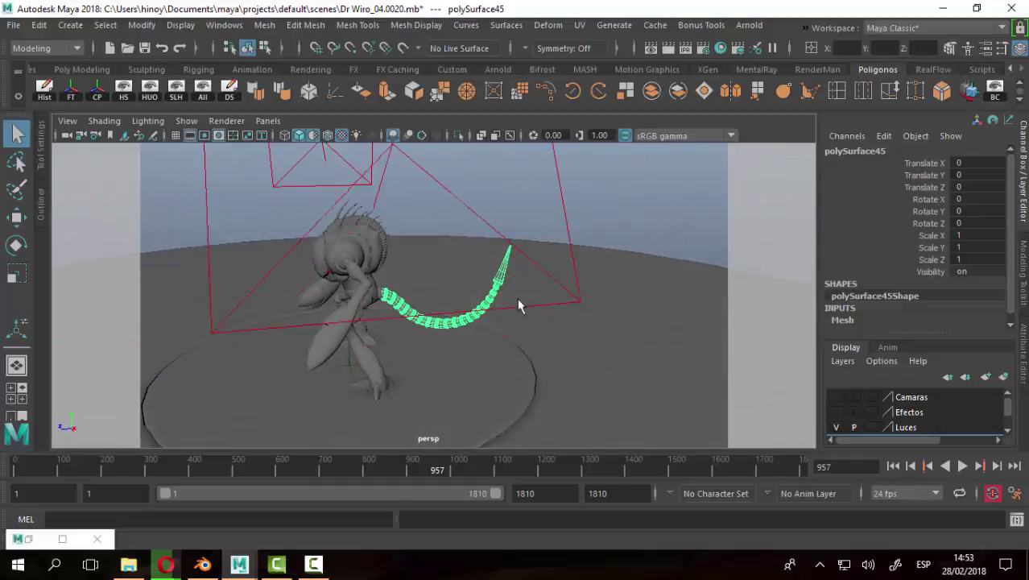
pyautogui.scroll(3, 518, 305)
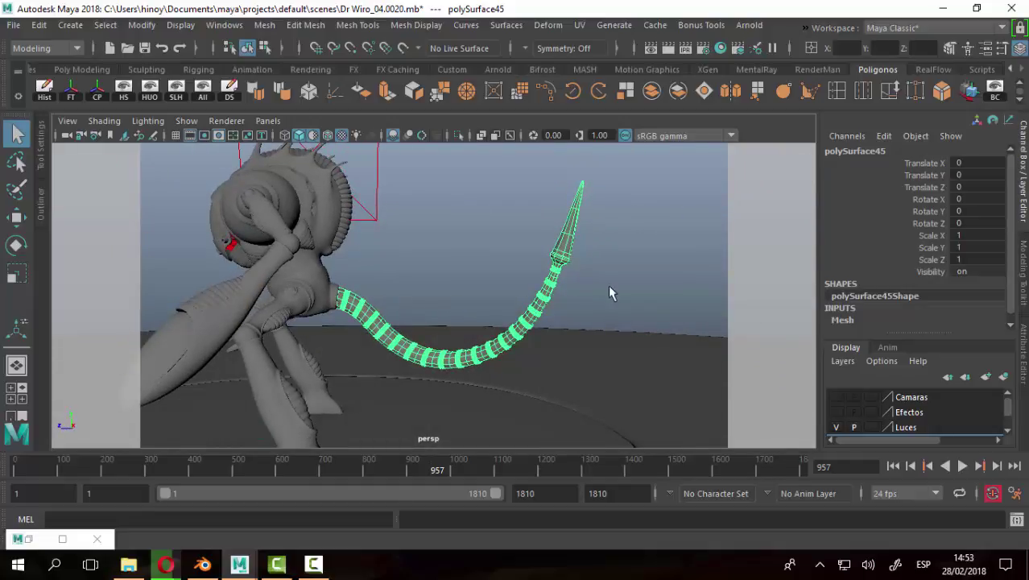
pyautogui.scroll(2, 420, 305)
pyautogui.scroll(3, 403, 318)
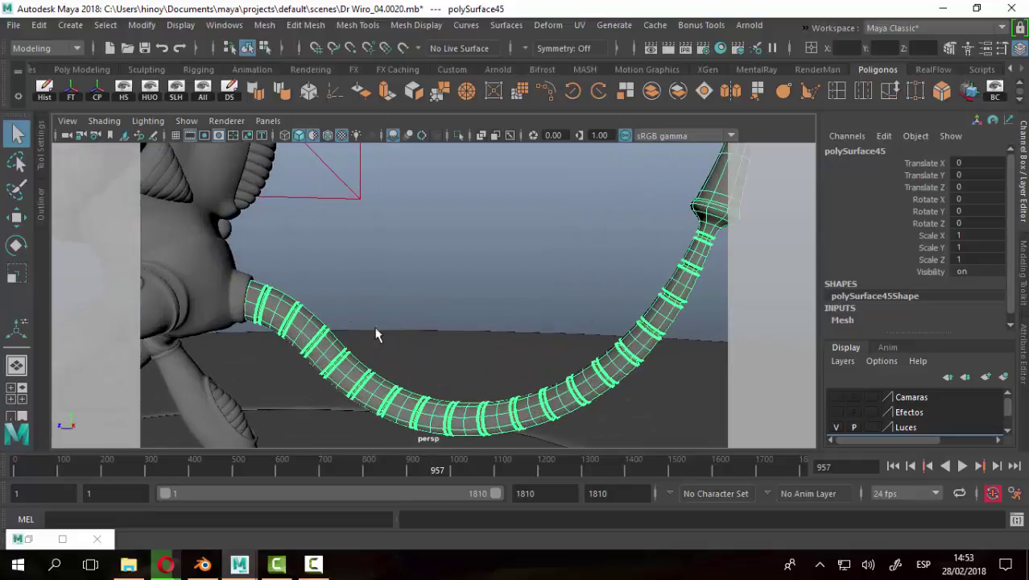
pyautogui.moveTo(379, 332)
pyautogui.keyDown('alt'); pyautogui.mouseDown()
pyautogui.moveTo(139, 348)
pyautogui.moveTo(2, 326)
pyautogui.mouseUp(); pyautogui.keyUp('alt')
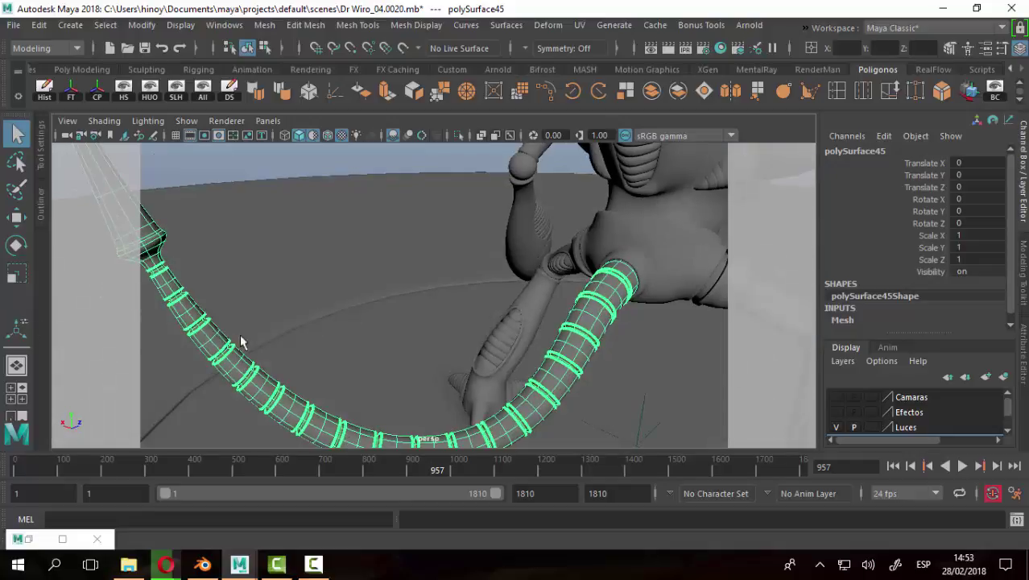
pyautogui.moveTo(240, 342)
pyautogui.keyDown('alt'); pyautogui.mouseDown()
pyautogui.moveTo(368, 310)
pyautogui.moveTo(369, 298)
pyautogui.moveTo(361, 302)
pyautogui.moveTo(492, 344)
pyautogui.mouseUp(); pyautogui.keyUp('alt')
pyautogui.scroll(-5, 361, 301)
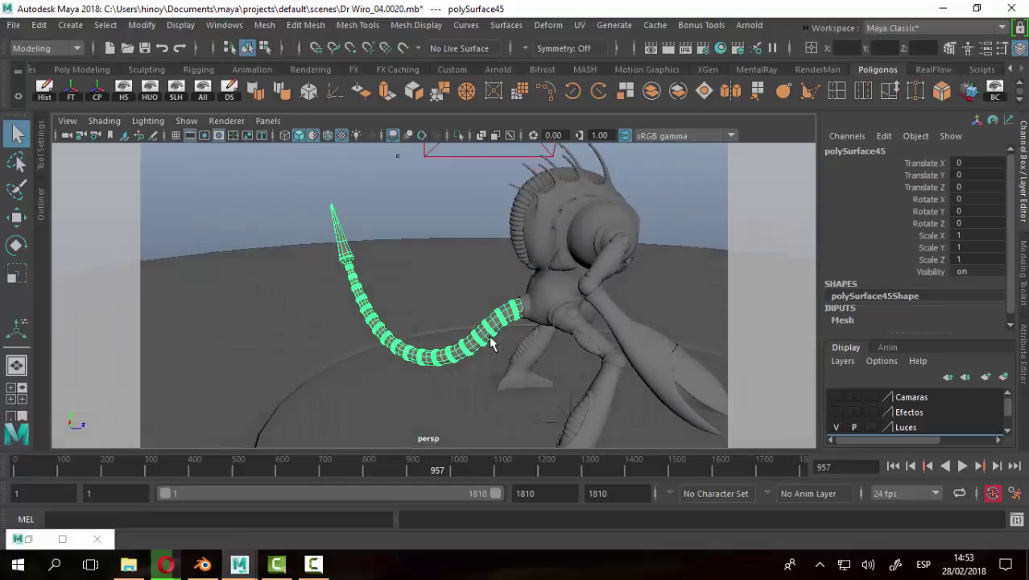
pyautogui.keyDown('alt'); pyautogui.moveTo(343, 254); pyautogui.dragTo(565, 370); pyautogui.keyUp('alt')
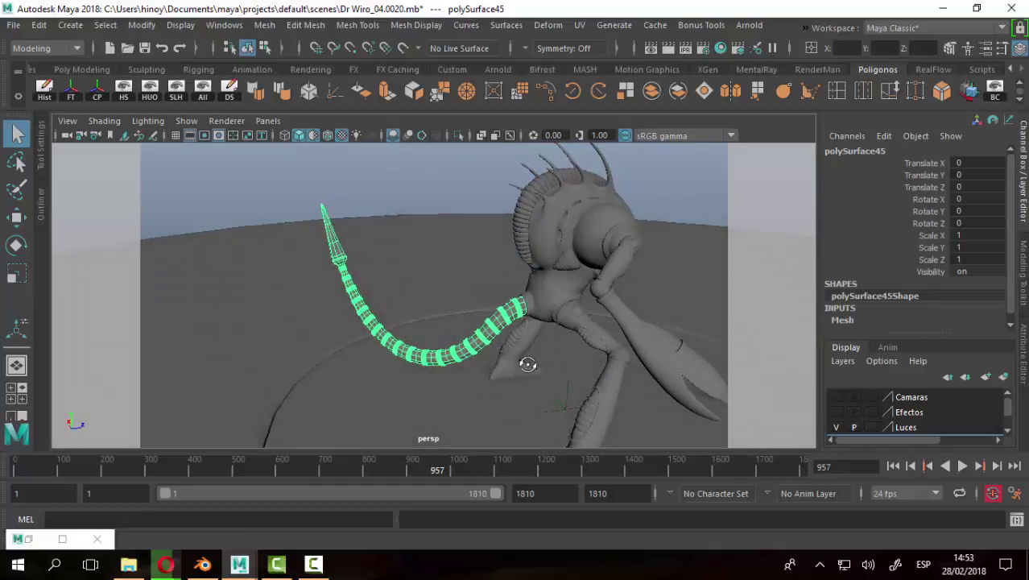
pyautogui.moveTo(499, 254)
pyautogui.keyDown('alt'); pyautogui.mouseDown()
pyautogui.moveTo(544, 315)
pyautogui.moveTo(484, 248)
pyautogui.mouseUp(); pyautogui.keyUp('alt')
pyautogui.moveTo(523, 357)
pyautogui.keyDown('alt'); pyautogui.mouseDown()
pyautogui.moveTo(711, 294)
pyautogui.moveTo(719, 243)
pyautogui.moveTo(545, 226)
pyautogui.moveTo(515, 266)
pyautogui.moveTo(453, 310)
pyautogui.mouseUp(); pyautogui.keyUp('alt')
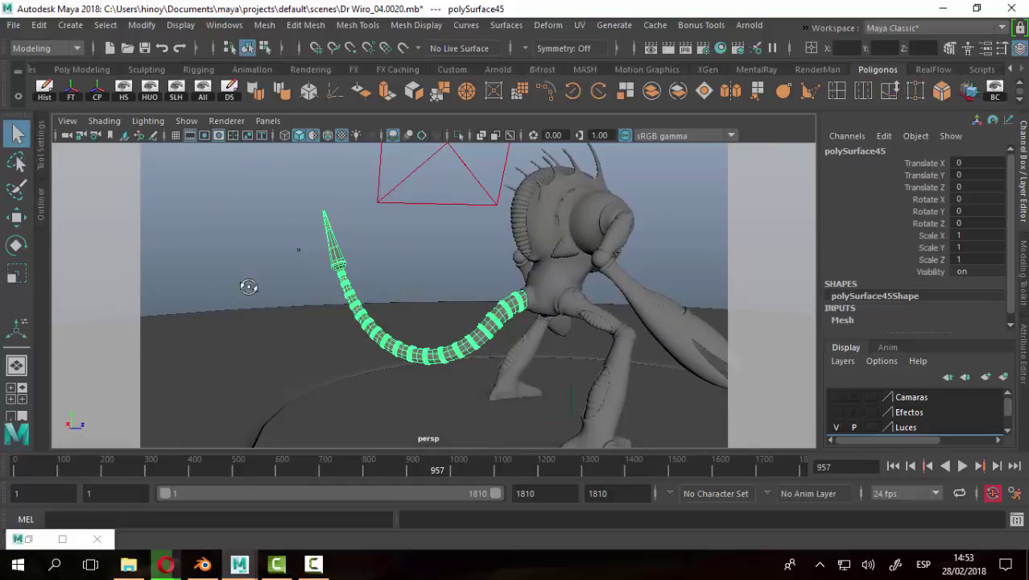
pyautogui.moveTo(248, 286)
pyautogui.keyDown('alt'); pyautogui.mouseDown()
pyautogui.moveTo(523, 288)
pyautogui.moveTo(544, 242)
pyautogui.moveTo(335, 256)
pyautogui.moveTo(437, 281)
pyautogui.moveTo(459, 276)
pyautogui.moveTo(377, 272)
pyautogui.moveTo(355, 258)
pyautogui.mouseUp(); pyautogui.keyUp('alt')
pyautogui.click(141, 120)
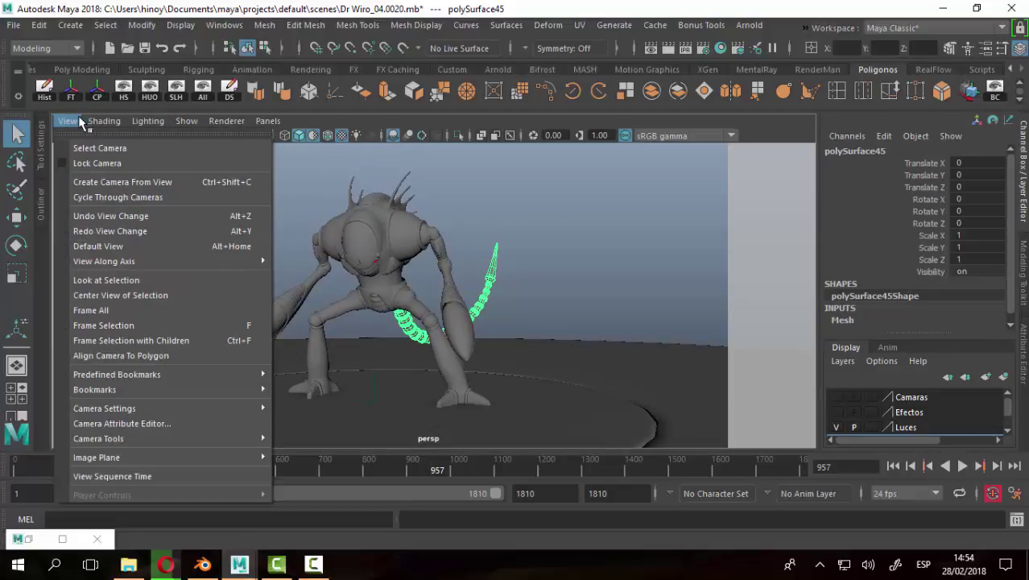
# Turn off Use Default Material and clear the tail selection.
pyautogui.moveTo(104, 120)
pyautogui.click(113, 241)
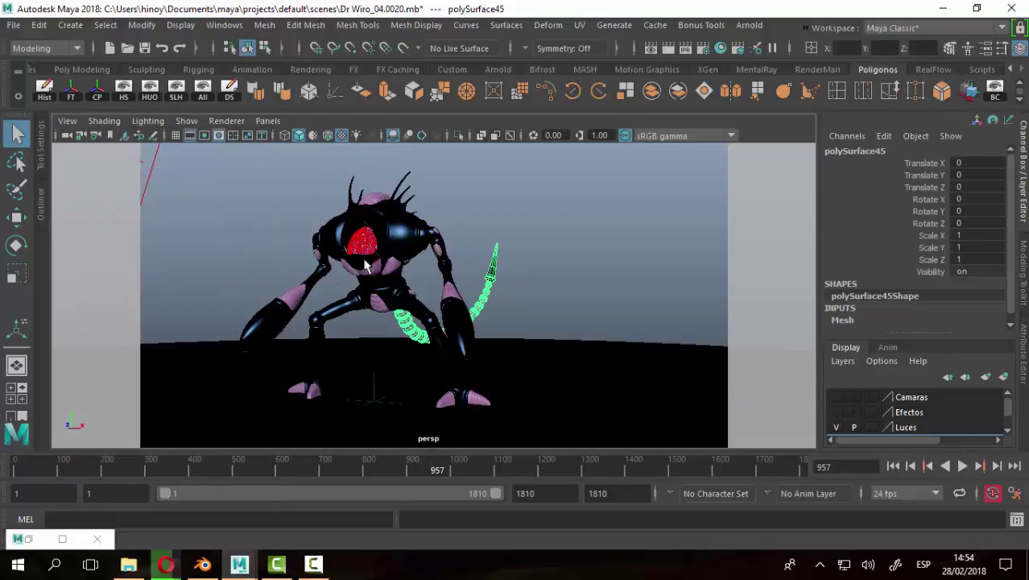
pyautogui.moveTo(364, 266)
pyautogui.keyDown('alt'); pyautogui.mouseDown()
pyautogui.moveTo(443, 291)
pyautogui.moveTo(413, 288)
pyautogui.moveTo(567, 239)
pyautogui.mouseUp(); pyautogui.keyUp('alt')
pyautogui.click(568, 239)
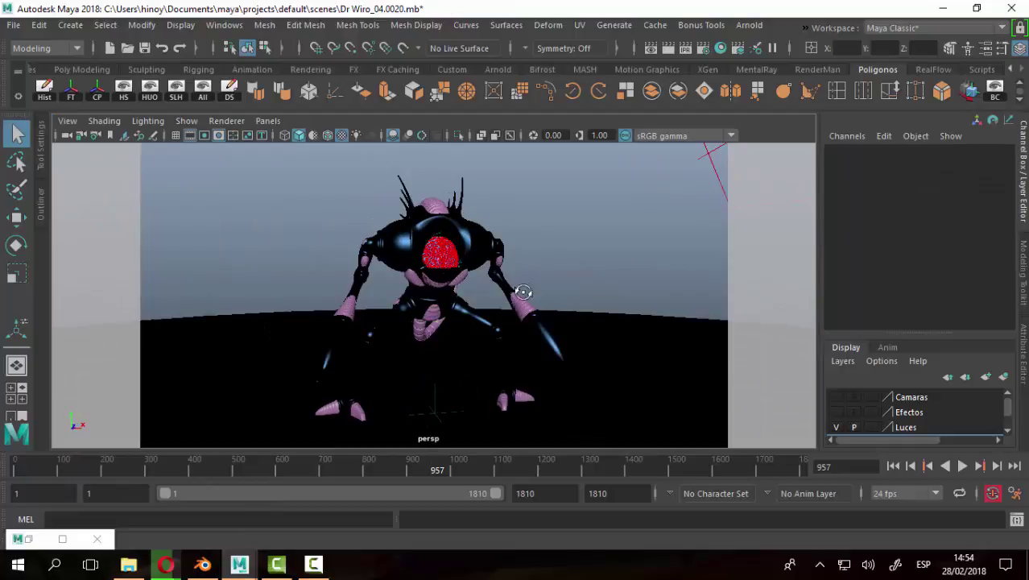
pyautogui.moveTo(523, 293)
pyautogui.keyDown('alt'); pyautogui.mouseDown()
pyautogui.moveTo(489, 281)
pyautogui.moveTo(578, 236)
pyautogui.moveTo(558, 230)
pyautogui.mouseUp(); pyautogui.keyUp('alt')
# Browse the Mesh Display and Curves menus without choosing anything, then show the RenderMan shelf.
pyautogui.click(465, 25)
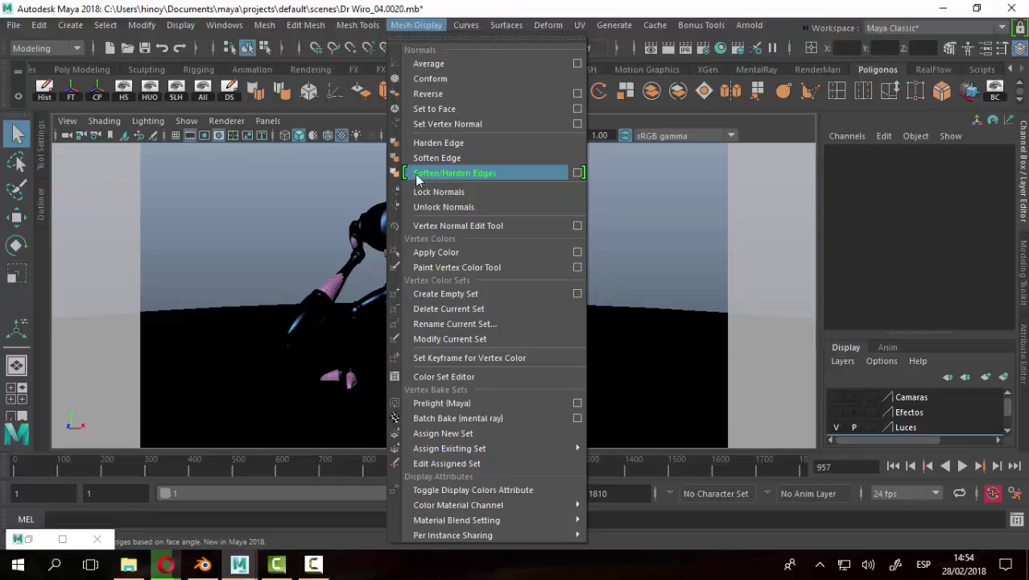
pyautogui.click(481, 8)
pyautogui.click(467, 30)
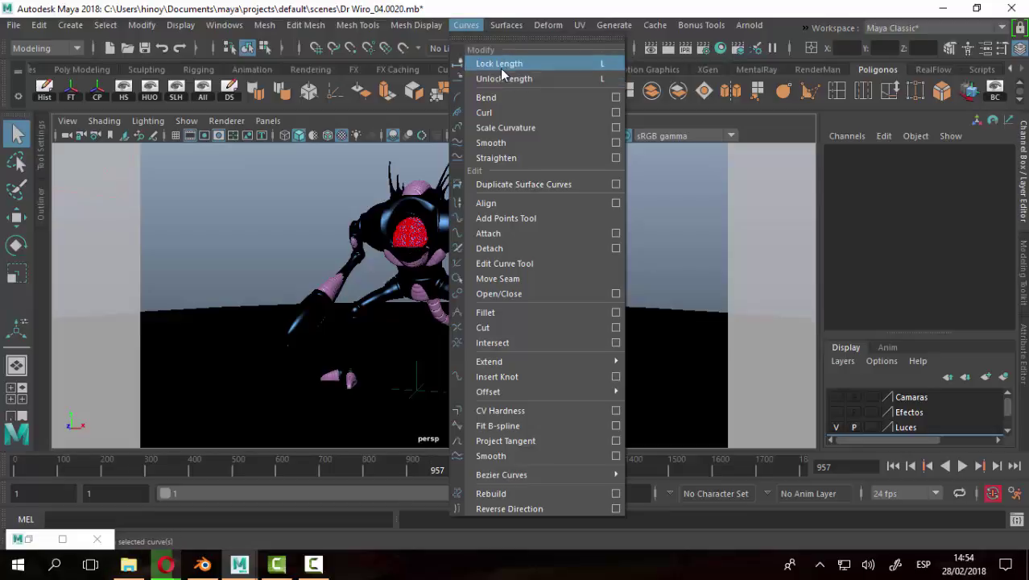
pyautogui.click(222, 218)
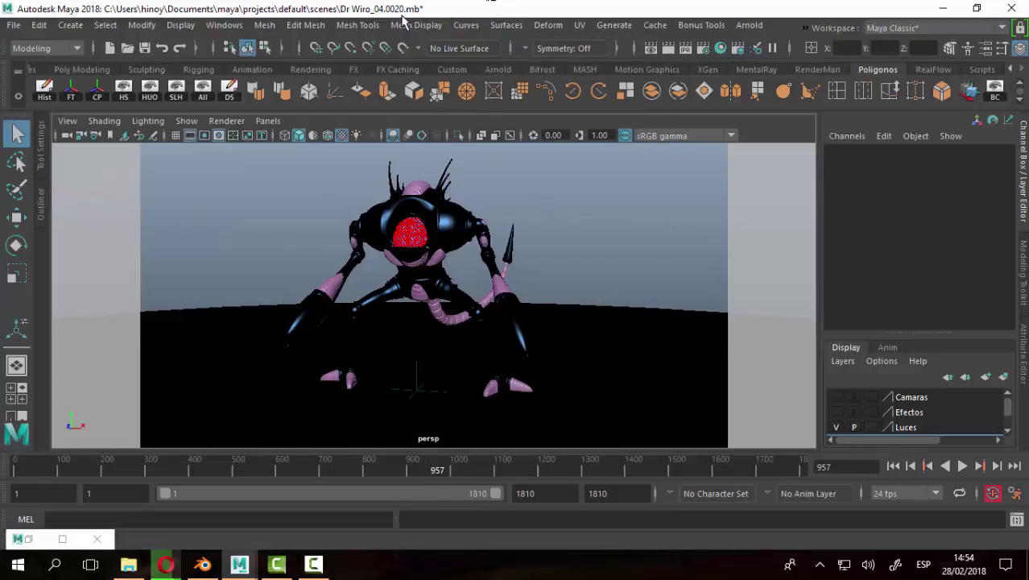
pyautogui.moveTo(540, 296)
pyautogui.keyDown('alt'); pyautogui.mouseDown()
pyautogui.moveTo(402, 271)
pyautogui.moveTo(544, 287)
pyautogui.mouseUp(); pyautogui.keyUp('alt')
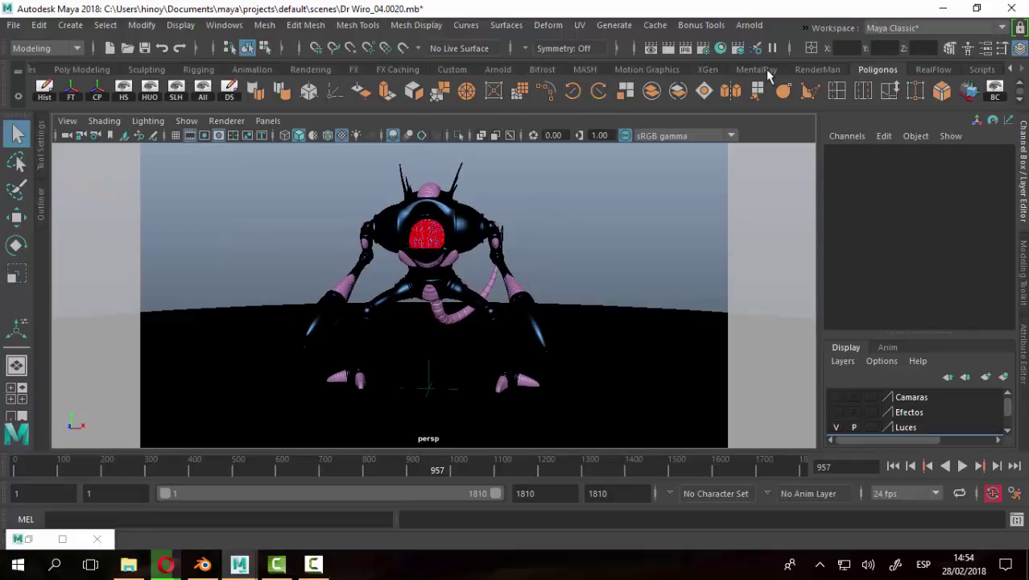
pyautogui.click(818, 68)
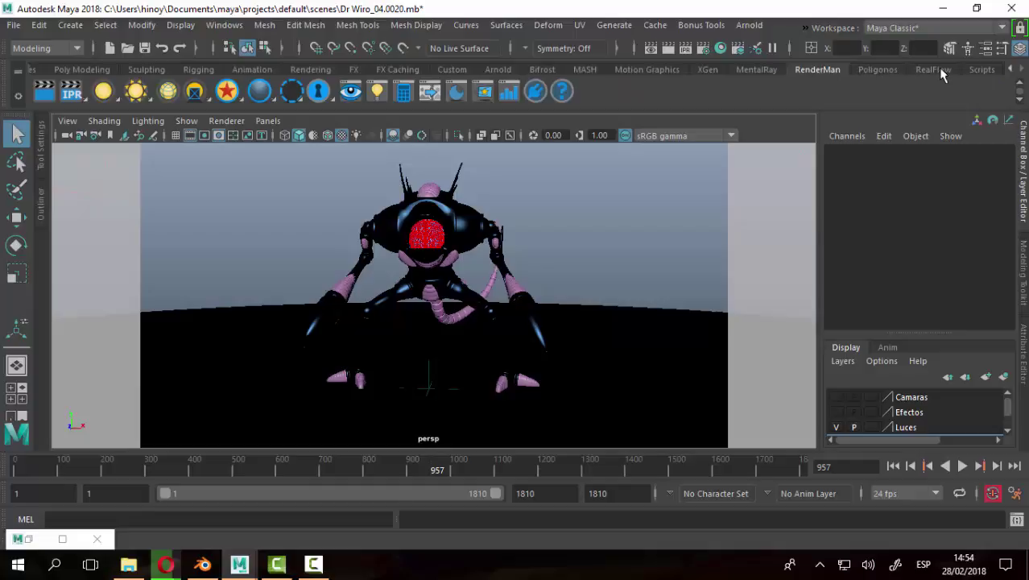
# Switch to the Arnold shelf, preview the creature in Arnold RenderView from the front, then close it.
pyautogui.click(499, 69)
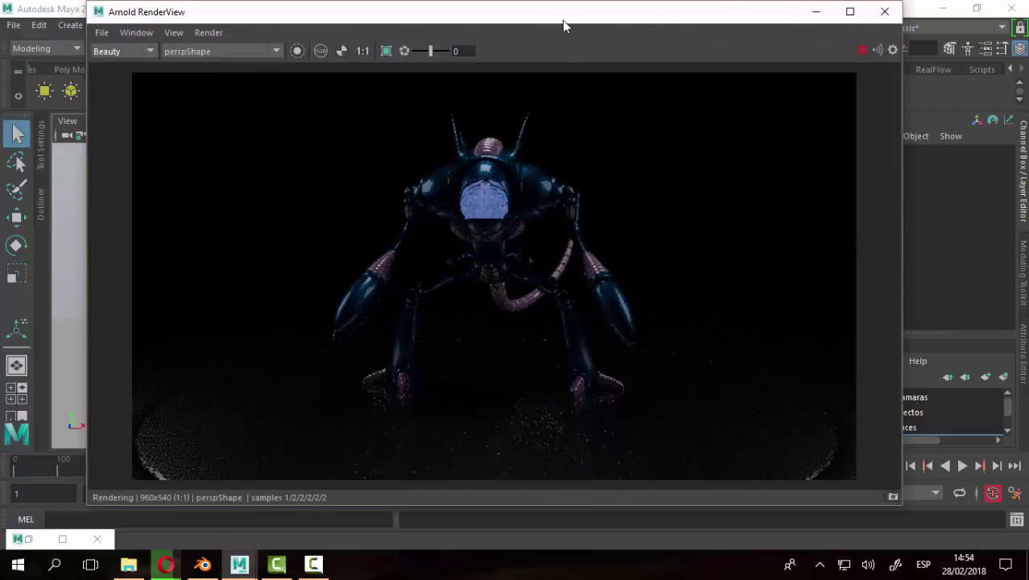
pyautogui.moveTo(562, 22); pyautogui.dragTo(397, 24)
pyautogui.moveTo(749, 316)
pyautogui.keyDown('alt'); pyautogui.mouseDown()
pyautogui.moveTo(790, 301)
pyautogui.moveTo(818, 306)
pyautogui.moveTo(760, 338)
pyautogui.moveTo(799, 336)
pyautogui.moveTo(788, 329)
pyautogui.moveTo(833, 335)
pyautogui.moveTo(776, 337)
pyautogui.moveTo(824, 348)
pyautogui.moveTo(767, 349)
pyautogui.moveTo(867, 347)
pyautogui.moveTo(760, 351)
pyautogui.moveTo(875, 345)
pyautogui.moveTo(762, 340)
pyautogui.moveTo(825, 337)
pyautogui.mouseUp(); pyautogui.keyUp('alt')
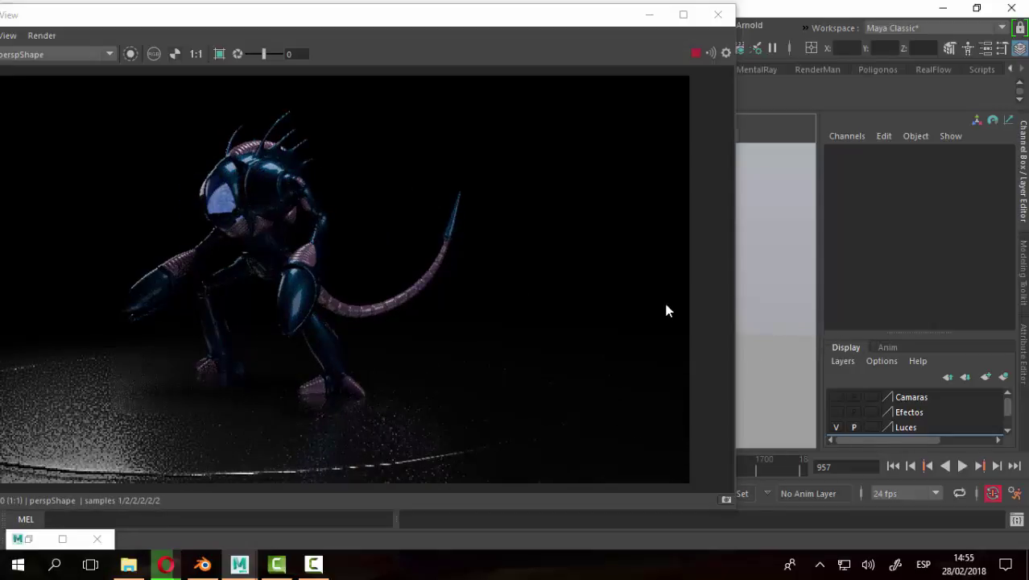
pyautogui.keyDown('alt'); pyautogui.moveTo(747, 306); pyautogui.dragTo(774, 306); pyautogui.keyUp('alt')
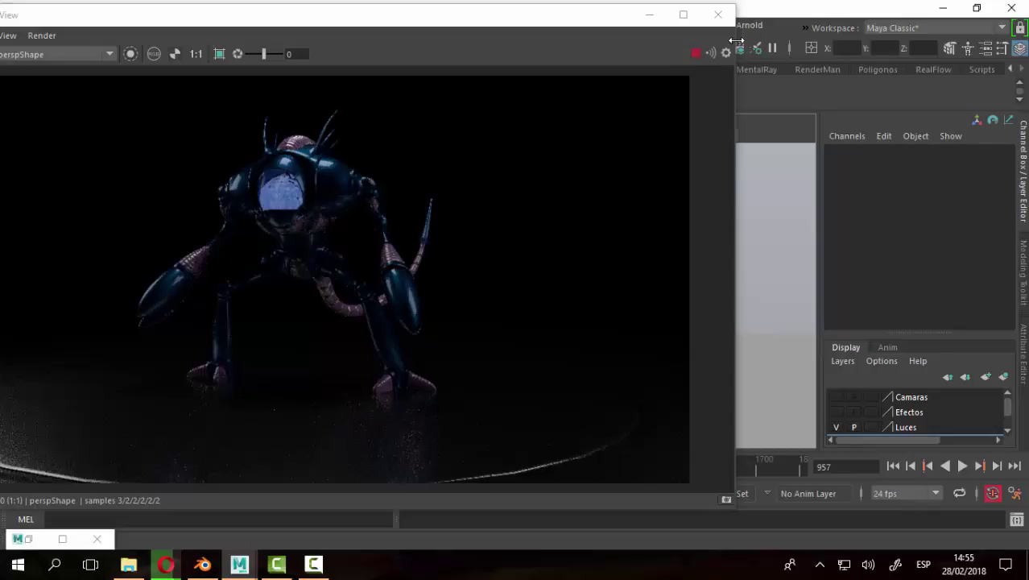
pyautogui.click(719, 14)
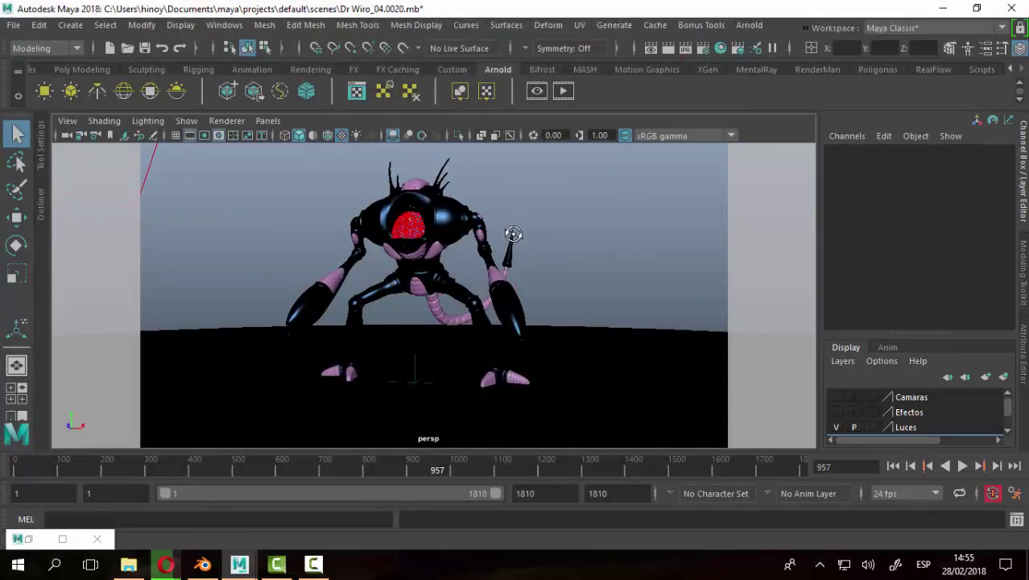
# Turn Use Default Material back on so the creature shows plain grey.
pyautogui.click(104, 121)
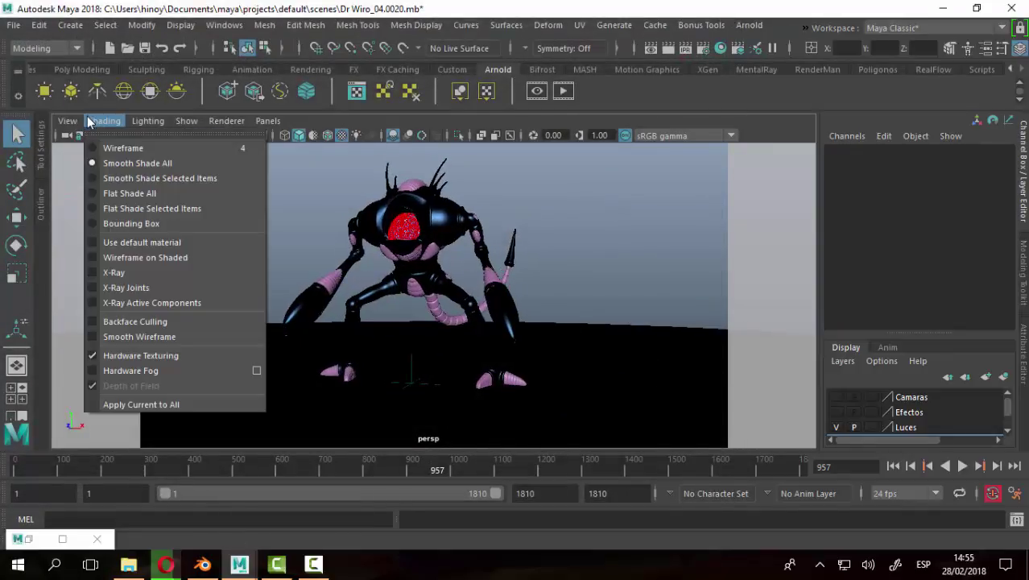
pyautogui.click(129, 243)
pyautogui.keyDown('alt'); pyautogui.moveTo(500, 360); pyautogui.dragTo(436, 298); pyautogui.keyUp('alt')
pyautogui.moveTo(436, 298)
pyautogui.keyDown('alt'); pyautogui.mouseDown(button='right')
pyautogui.moveTo(520, 351)
pyautogui.moveTo(437, 272)
pyautogui.mouseUp(button='right'); pyautogui.keyUp('alt')
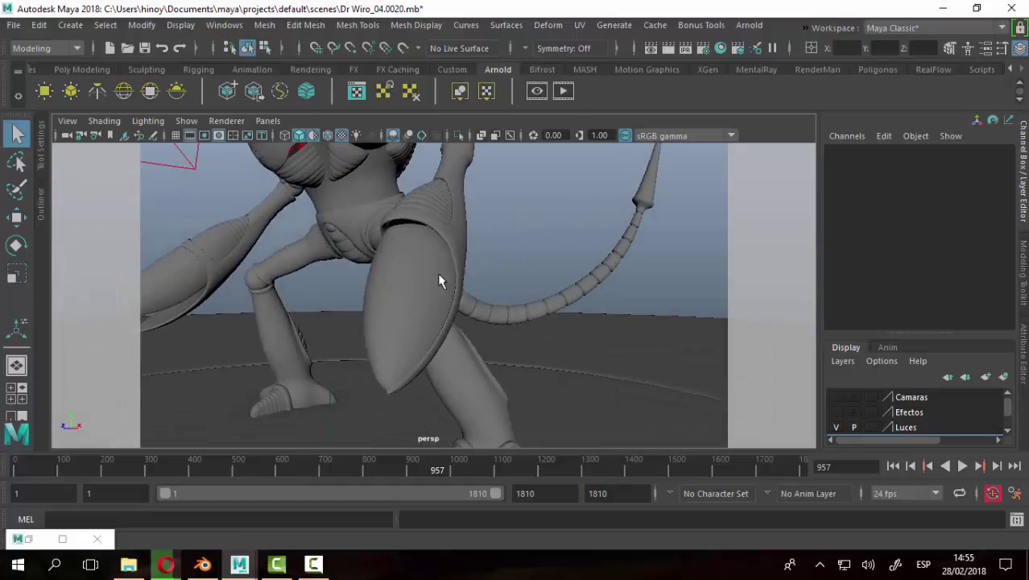
pyautogui.keyDown('alt'); pyautogui.moveTo(437, 272); pyautogui.dragTo(420, 251, button='middle'); pyautogui.keyUp('alt')
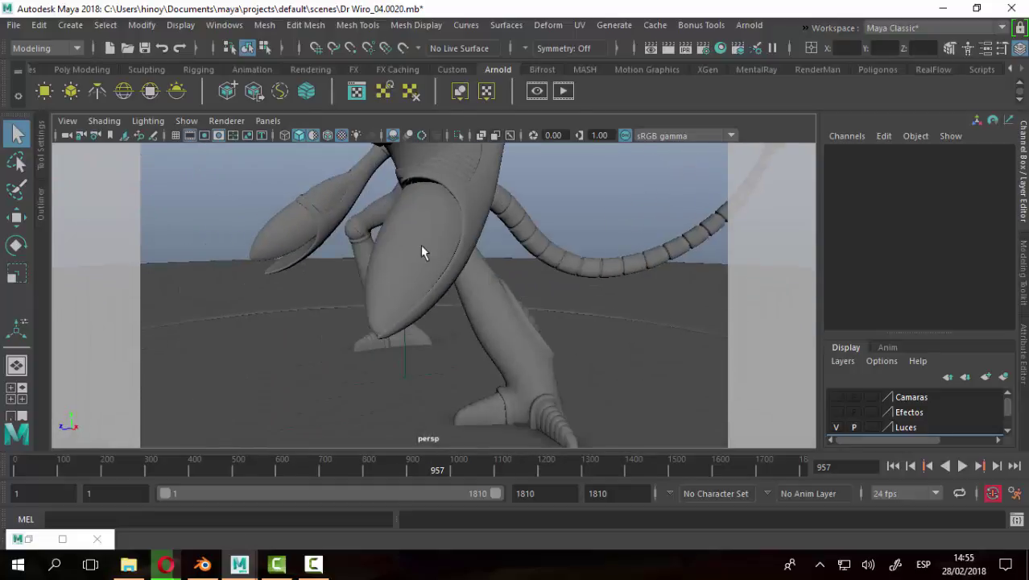
pyautogui.moveTo(381, 212)
pyautogui.keyDown('alt'); pyautogui.mouseDown()
pyautogui.moveTo(553, 223)
pyautogui.moveTo(466, 265)
pyautogui.mouseUp(); pyautogui.keyUp('alt')
# Select the pincers Pinza_Izq1 and Pinza_Izq, then frame the whole scene.
pyautogui.click(466, 264)
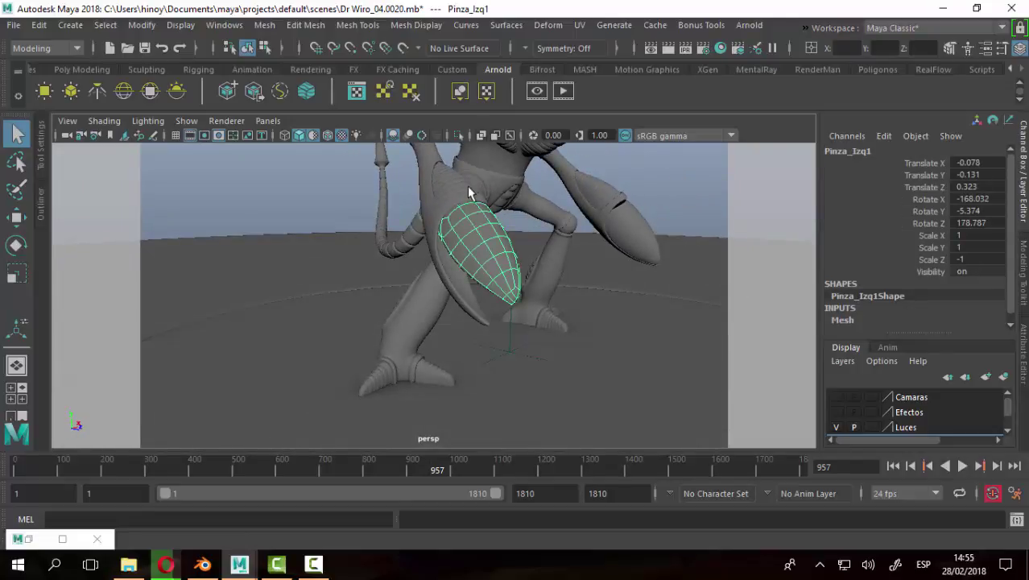
pyautogui.click(632, 251)
pyautogui.moveTo(667, 303)
pyautogui.keyDown('alt'); pyautogui.mouseDown()
pyautogui.moveTo(548, 259)
pyautogui.moveTo(471, 264)
pyautogui.moveTo(429, 249)
pyautogui.moveTo(469, 229)
pyautogui.moveTo(544, 257)
pyautogui.moveTo(558, 249)
pyautogui.mouseUp(); pyautogui.keyUp('alt')
pyautogui.keyDown('alt'); pyautogui.moveTo(558, 249); pyautogui.dragTo(499, 247, button='middle'); pyautogui.keyUp('alt')
pyautogui.press('a')
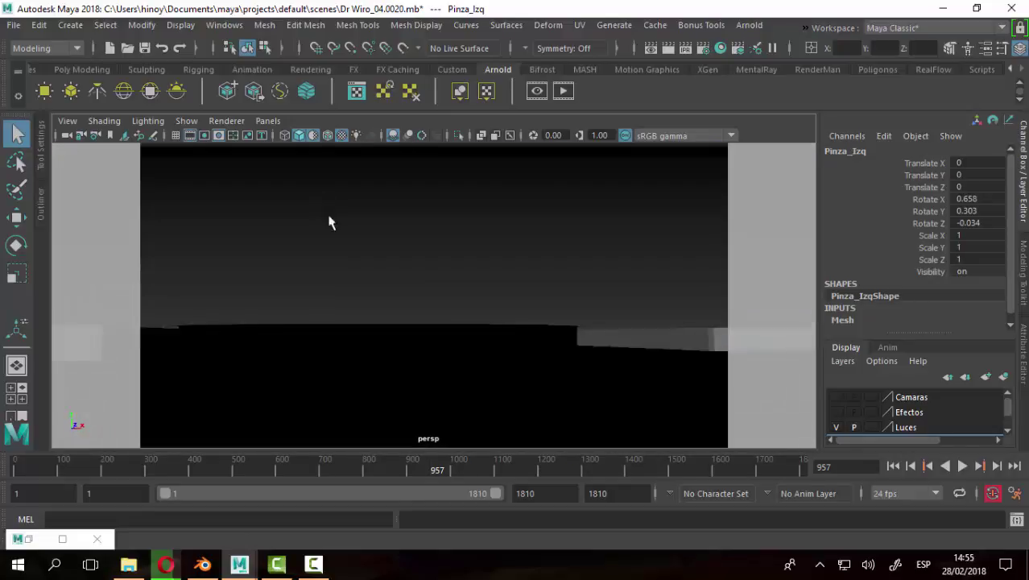
pyautogui.scroll(-2, 954, 409)
# Toggle the Plataforma layer's visibility off and on, and select the platform.
pyautogui.click(958, 408)
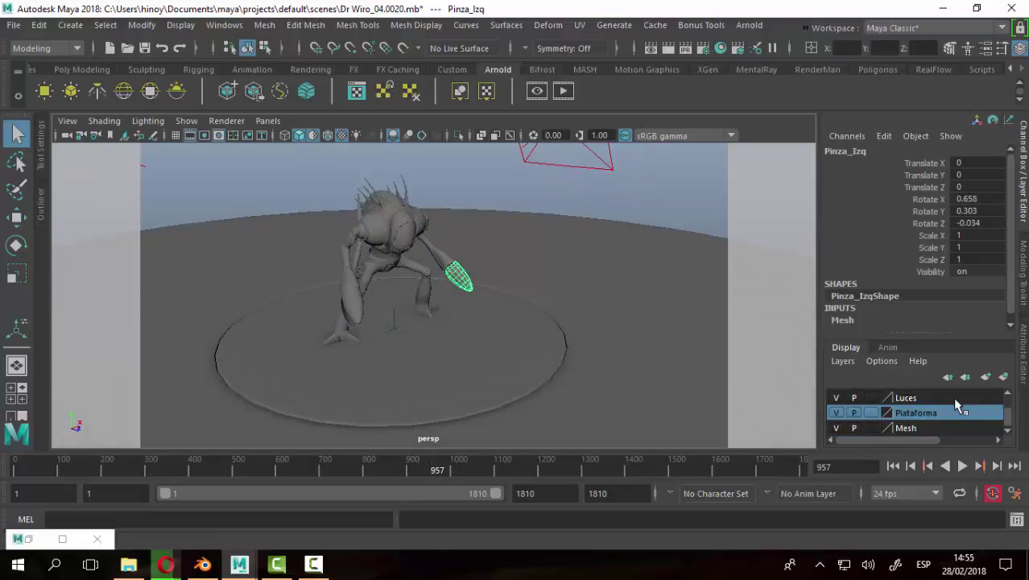
pyautogui.click(835, 413)
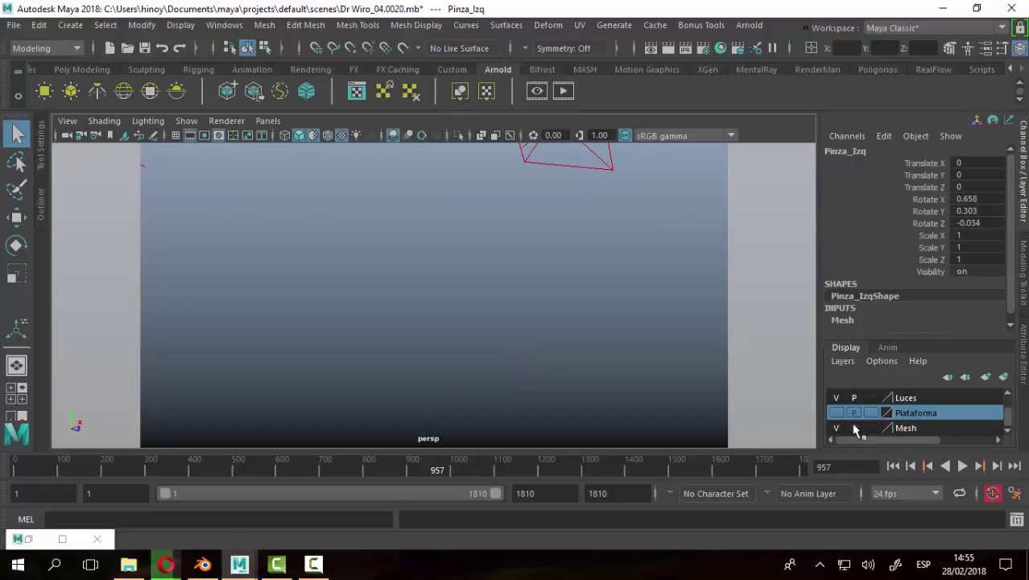
pyautogui.click(834, 413)
pyautogui.click(624, 338)
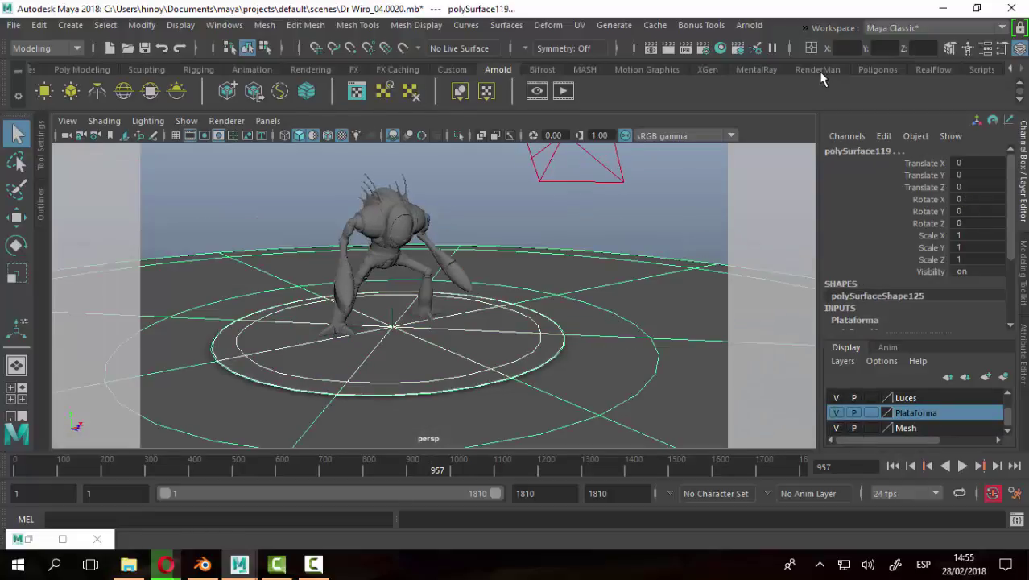
# Hide the platform, cylinder and left ramp, leaving only the character.
pyautogui.click(878, 69)
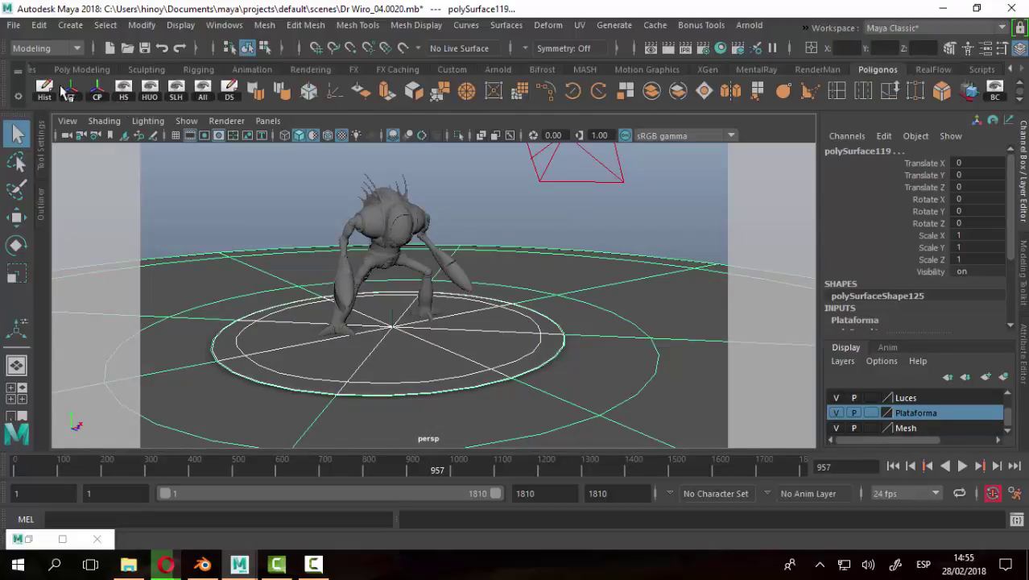
pyautogui.click(124, 91)
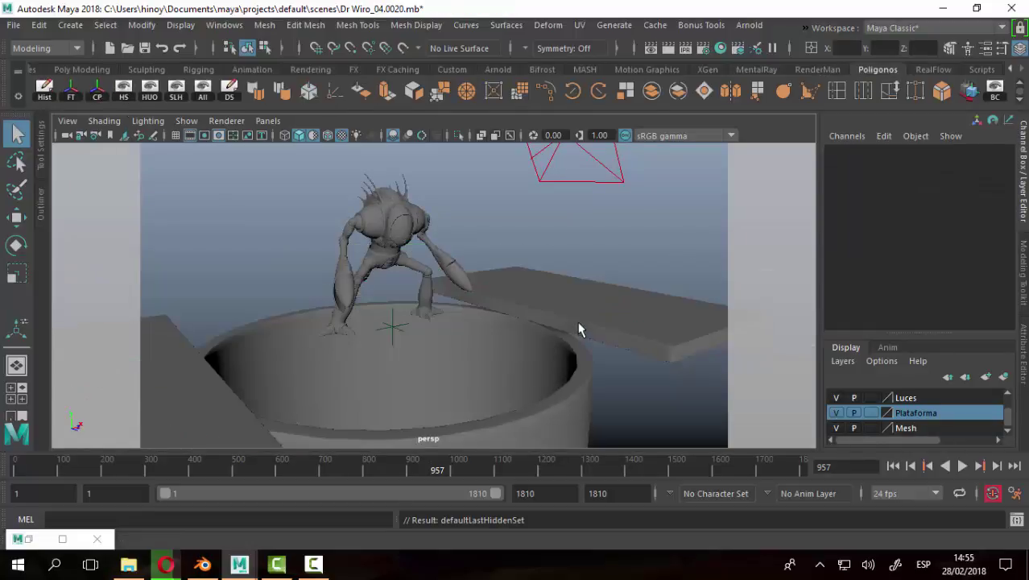
pyautogui.click(579, 330)
pyautogui.keyDown('shift'); pyautogui.click(558, 374); pyautogui.keyUp('shift')
pyautogui.keyDown('shift'); pyautogui.click(182, 424); pyautogui.keyUp('shift')
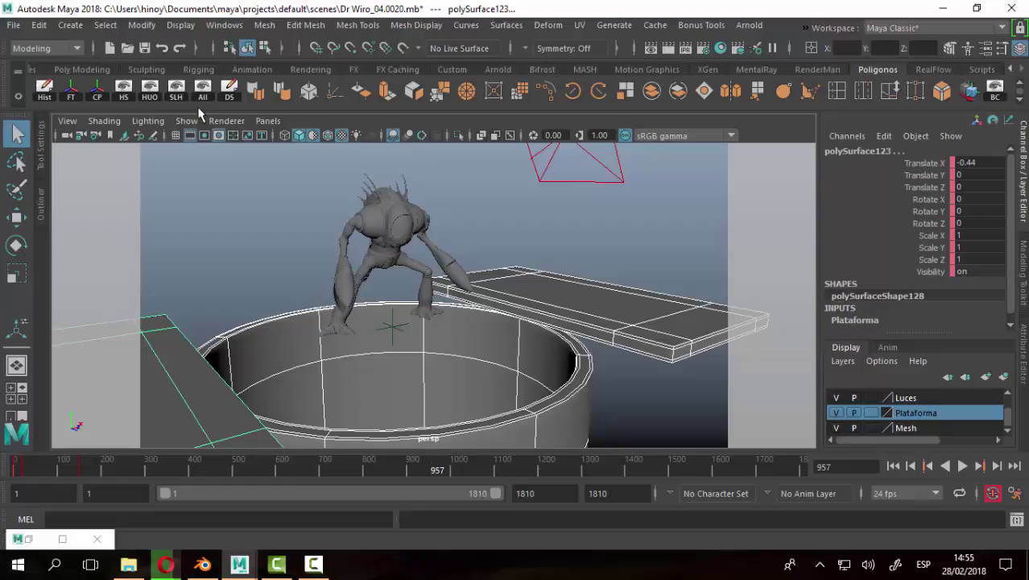
pyautogui.click(125, 92)
pyautogui.keyDown('alt'); pyautogui.moveTo(196, 156); pyautogui.dragTo(409, 285); pyautogui.keyUp('alt')
pyautogui.scroll(5, 409, 285)
pyautogui.scroll(2, 483, 262)
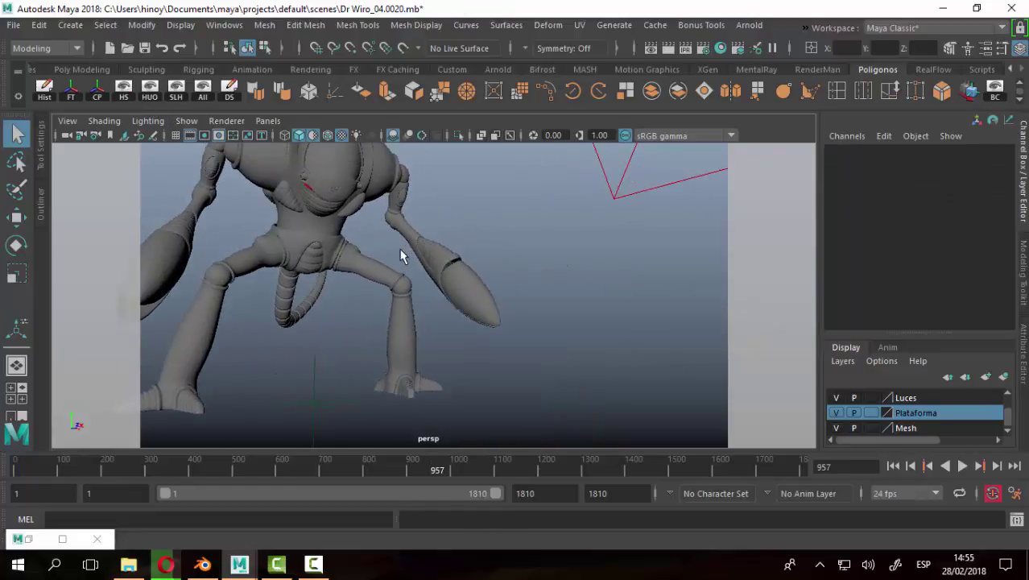
pyautogui.scroll(5, 565, 310)
# Rotate the Pinza_Izq claw to about 11.7, 9.3, -4.9.
pyautogui.click(526, 299)
pyautogui.moveTo(525, 299)
pyautogui.keyDown('alt'); pyautogui.mouseDown()
pyautogui.moveTo(567, 338)
pyautogui.moveTo(590, 395)
pyautogui.mouseUp(); pyautogui.keyUp('alt')
pyautogui.click(15, 245)
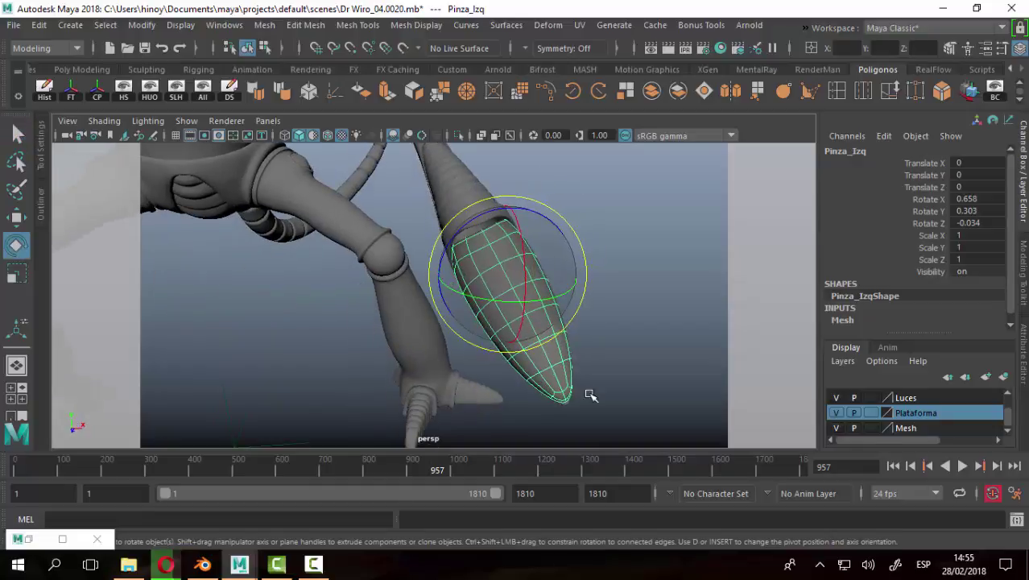
pyautogui.scroll(-3, 471, 352)
pyautogui.keyDown('alt'); pyautogui.moveTo(471, 351); pyautogui.dragTo(461, 350); pyautogui.keyUp('alt')
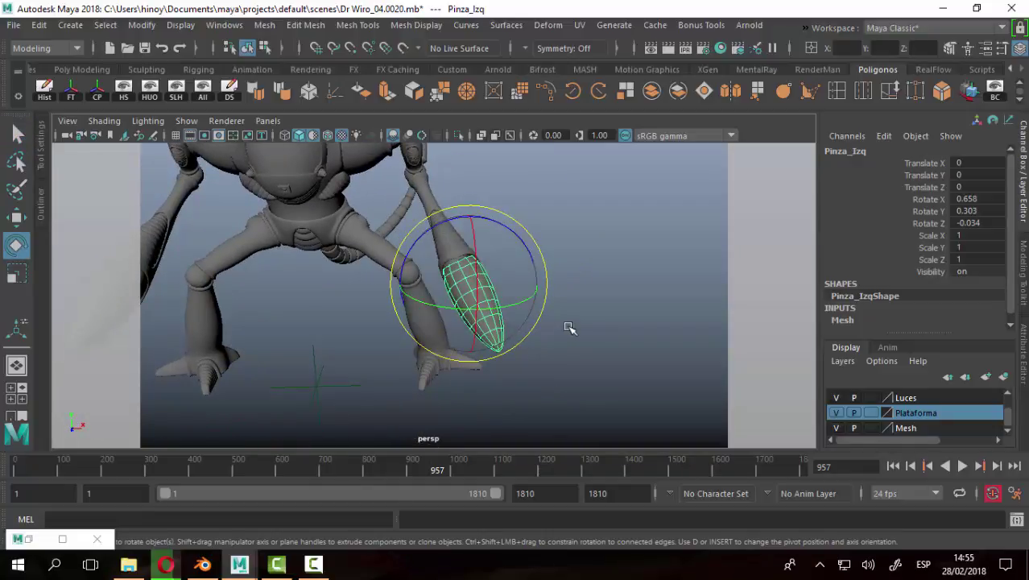
pyautogui.scroll(-3, 431, 310)
pyautogui.keyDown('alt'); pyautogui.moveTo(499, 338); pyautogui.dragTo(496, 292); pyautogui.keyUp('alt')
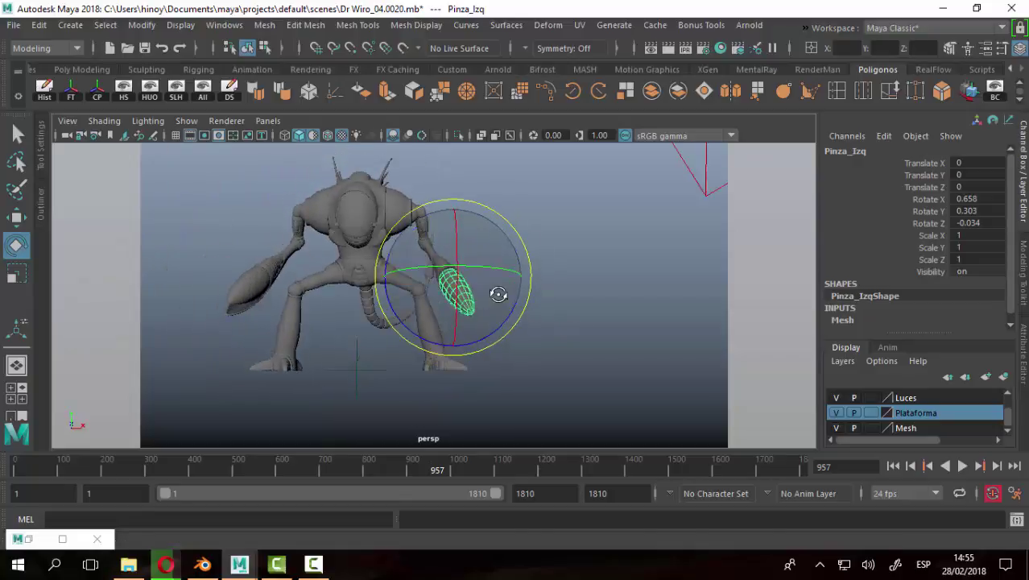
pyautogui.scroll(3, 546, 317)
pyautogui.moveTo(547, 318)
pyautogui.keyDown('alt'); pyautogui.mouseDown()
pyautogui.moveTo(502, 292)
pyautogui.moveTo(458, 293)
pyautogui.moveTo(455, 272)
pyautogui.moveTo(437, 260)
pyautogui.moveTo(465, 301)
pyautogui.mouseUp(); pyautogui.keyUp('alt')
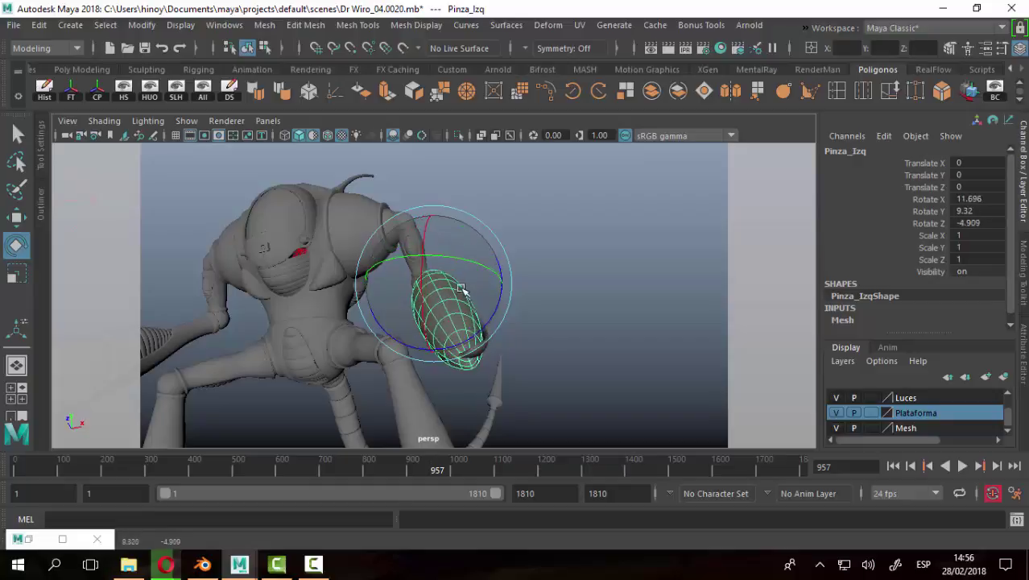
# Select Pinza_Izq1, try a rotation on it, and undo it with Ctrl+Z.
pyautogui.moveTo(379, 331)
pyautogui.keyDown('alt'); pyautogui.mouseDown()
pyautogui.moveTo(390, 356)
pyautogui.moveTo(409, 306)
pyautogui.mouseUp(); pyautogui.keyUp('alt')
pyautogui.scroll(-5, 390, 356)
pyautogui.scroll(6, 474, 308)
pyautogui.keyDown('alt'); pyautogui.moveTo(474, 309); pyautogui.dragTo(409, 298); pyautogui.keyUp('alt')
pyautogui.click(368, 318)
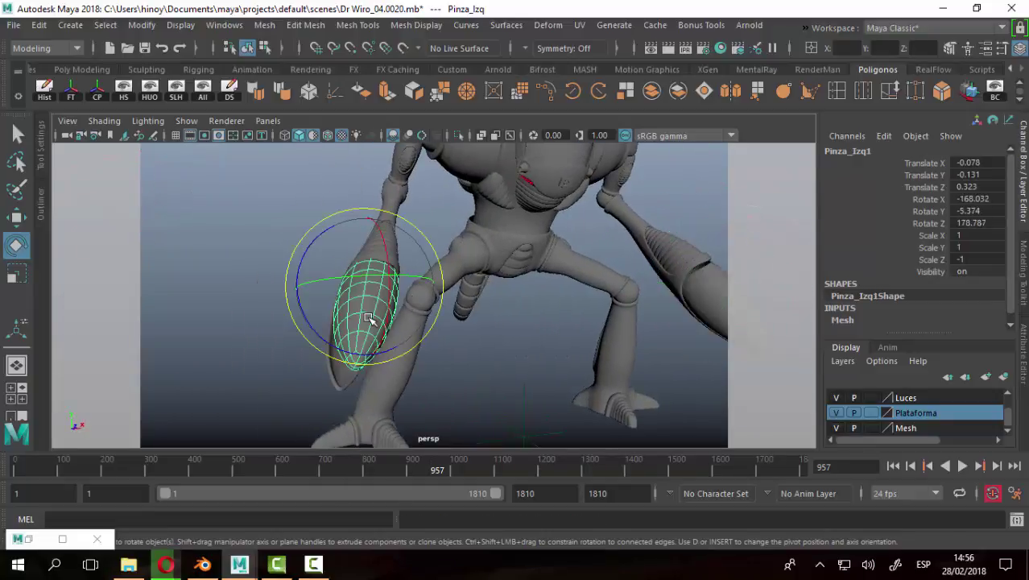
pyautogui.moveTo(471, 316)
pyautogui.keyDown('alt'); pyautogui.mouseDown()
pyautogui.moveTo(450, 360)
pyautogui.moveTo(416, 369)
pyautogui.moveTo(542, 368)
pyautogui.moveTo(588, 350)
pyautogui.moveTo(449, 308)
pyautogui.moveTo(447, 298)
pyautogui.moveTo(440, 307)
pyautogui.mouseUp(); pyautogui.keyUp('alt')
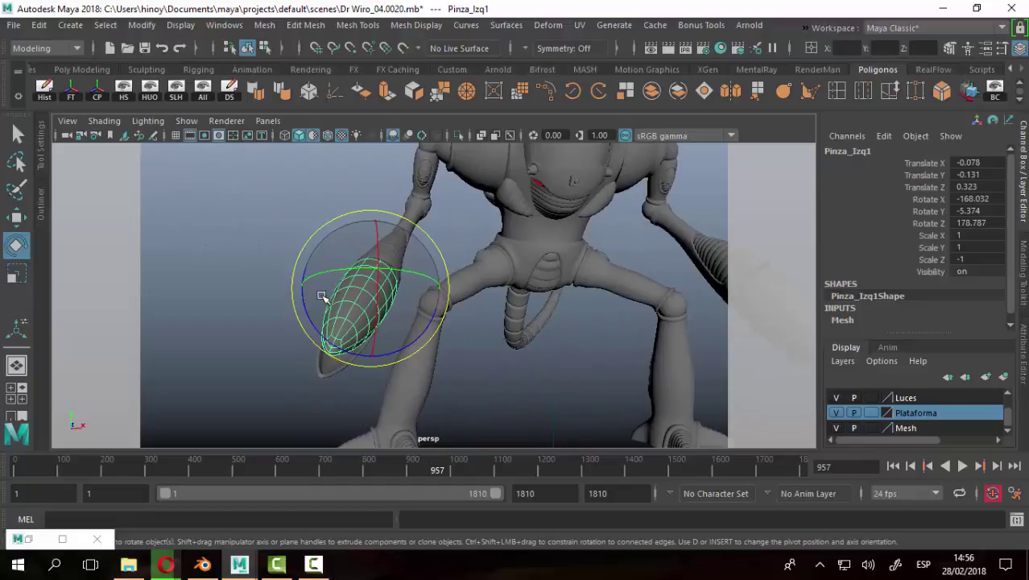
pyautogui.moveTo(321, 298)
pyautogui.keyDown('alt'); pyautogui.mouseDown()
pyautogui.moveTo(299, 286)
pyautogui.moveTo(356, 306)
pyautogui.moveTo(339, 305)
pyautogui.moveTo(331, 322)
pyautogui.moveTo(344, 283)
pyautogui.moveTo(346, 298)
pyautogui.moveTo(334, 299)
pyautogui.mouseUp(); pyautogui.keyUp('alt')
pyautogui.hotkey('ctrl', 'z')
# Return to the Select tool and select the left arm Brazo_Izq1.
pyautogui.moveTo(493, 299)
pyautogui.keyDown('alt'); pyautogui.mouseDown()
pyautogui.moveTo(444, 310)
pyautogui.moveTo(376, 299)
pyautogui.mouseUp(); pyautogui.keyUp('alt')
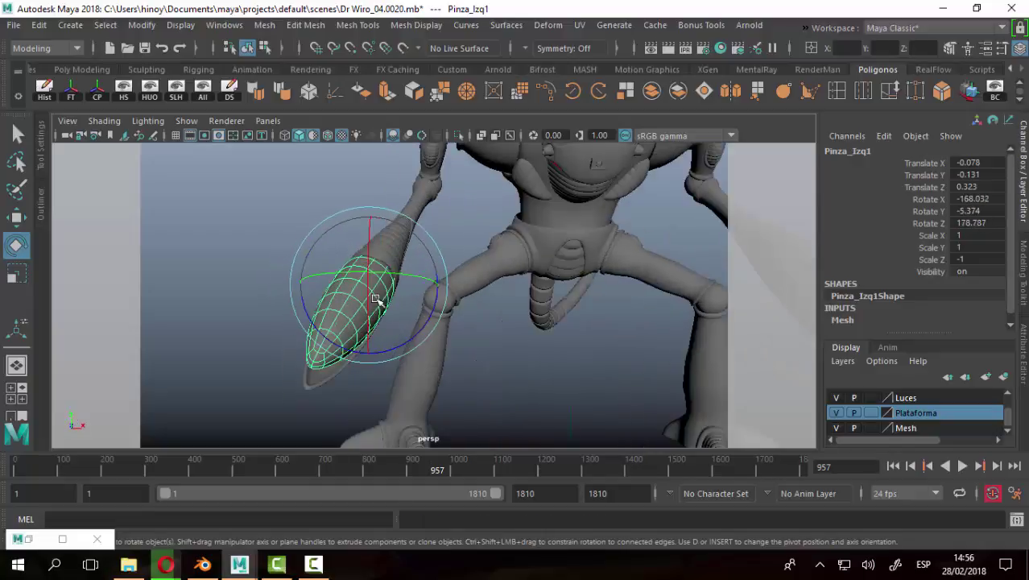
pyautogui.click(389, 281)
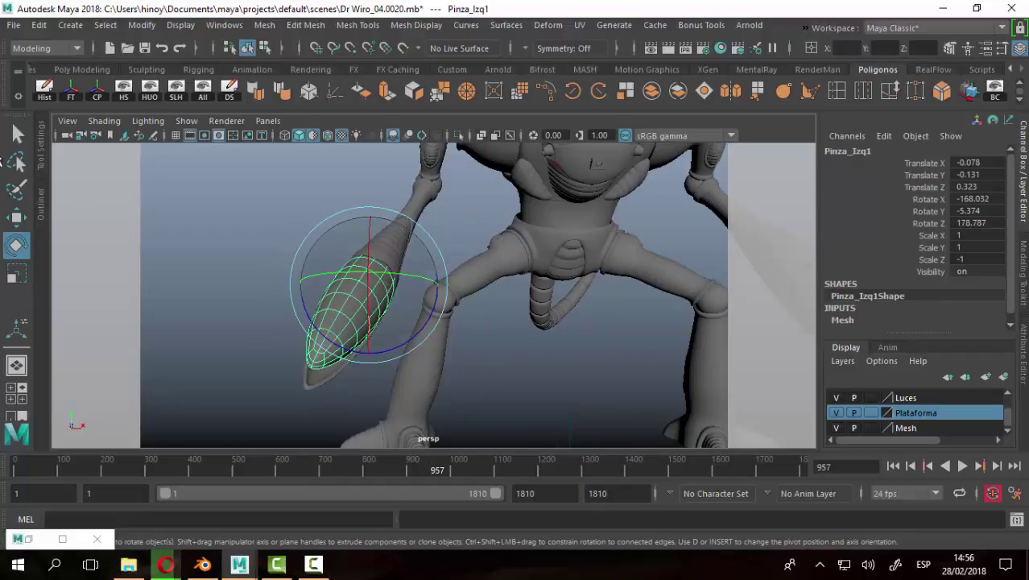
pyautogui.click(17, 133)
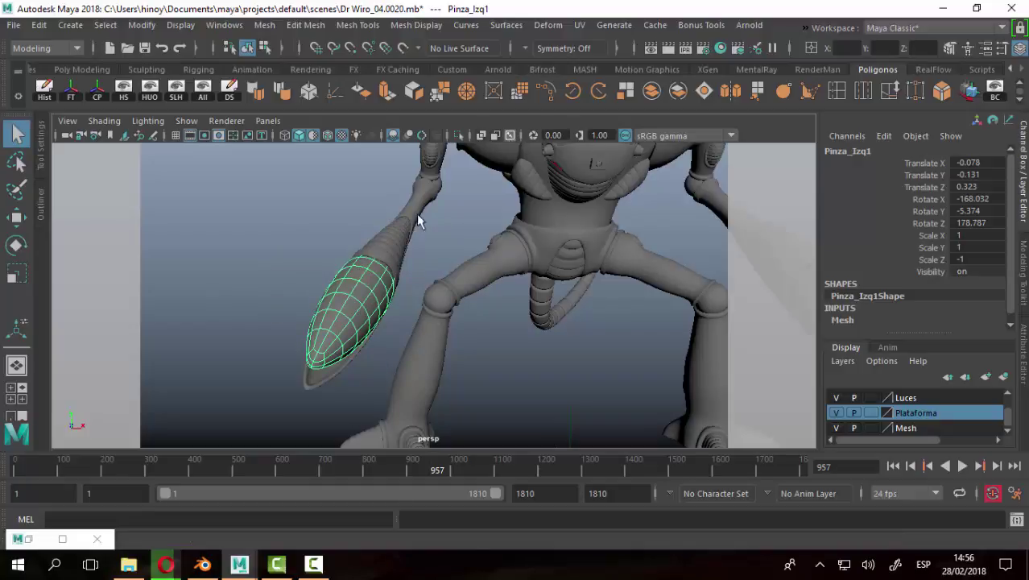
pyautogui.moveTo(419, 222)
pyautogui.keyDown('alt'); pyautogui.mouseDown()
pyautogui.moveTo(444, 345)
pyautogui.moveTo(360, 318)
pyautogui.mouseUp(); pyautogui.keyUp('alt')
pyautogui.click(362, 360)
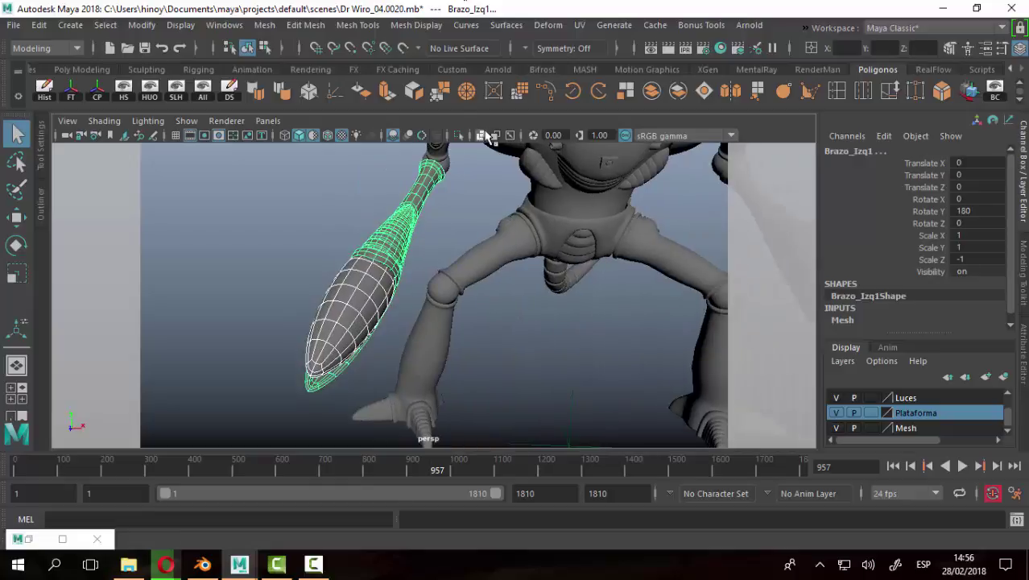
# Isolate the left arm, then select and frame its claw Pinza_Izq1.
pyautogui.click(457, 134)
pyautogui.keyDown('alt'); pyautogui.moveTo(461, 340); pyautogui.dragTo(267, 289); pyautogui.keyUp('alt')
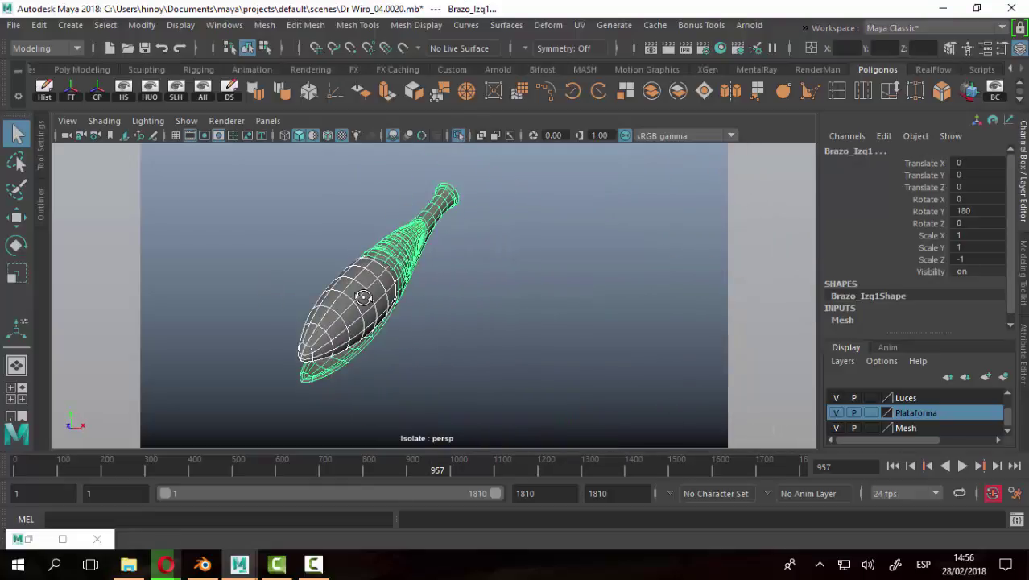
pyautogui.click(355, 303)
pyautogui.press('f')
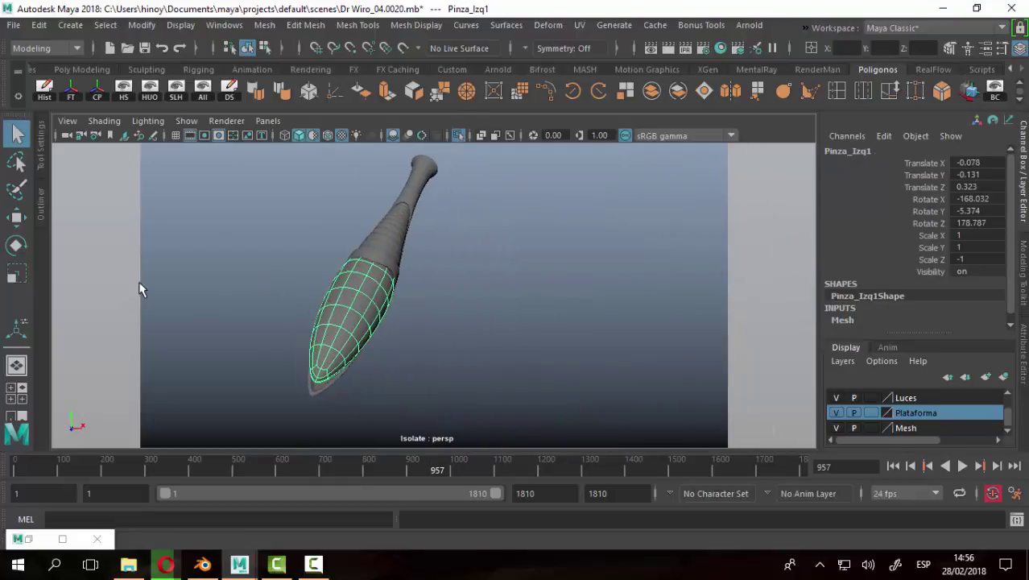
pyautogui.click(16, 245)
pyautogui.moveTo(299, 349)
pyautogui.keyDown('alt'); pyautogui.mouseDown()
pyautogui.moveTo(299, 406)
pyautogui.moveTo(408, 408)
pyautogui.moveTo(361, 381)
pyautogui.moveTo(404, 367)
pyautogui.mouseUp(); pyautogui.keyUp('alt')
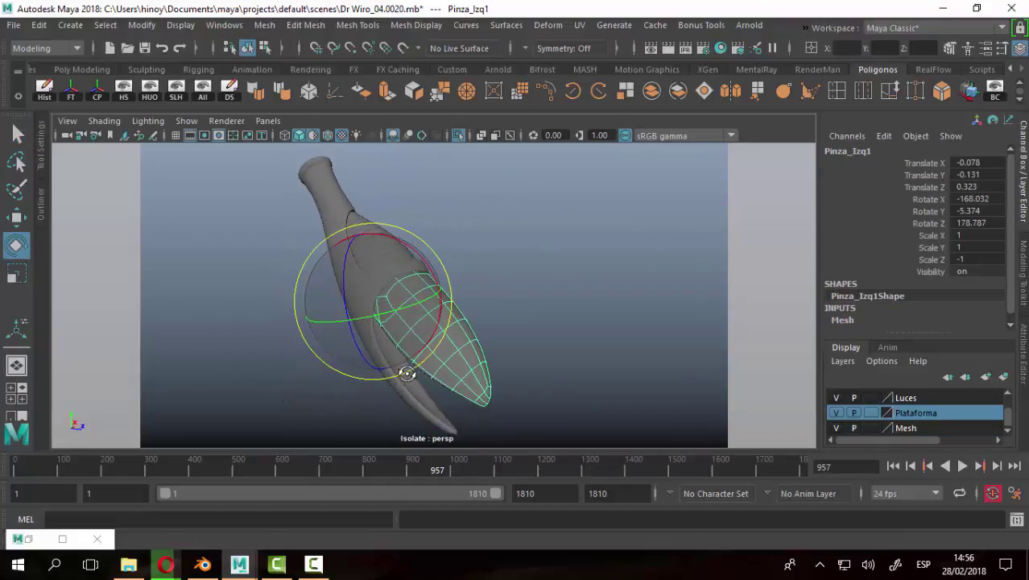
pyautogui.click(17, 137)
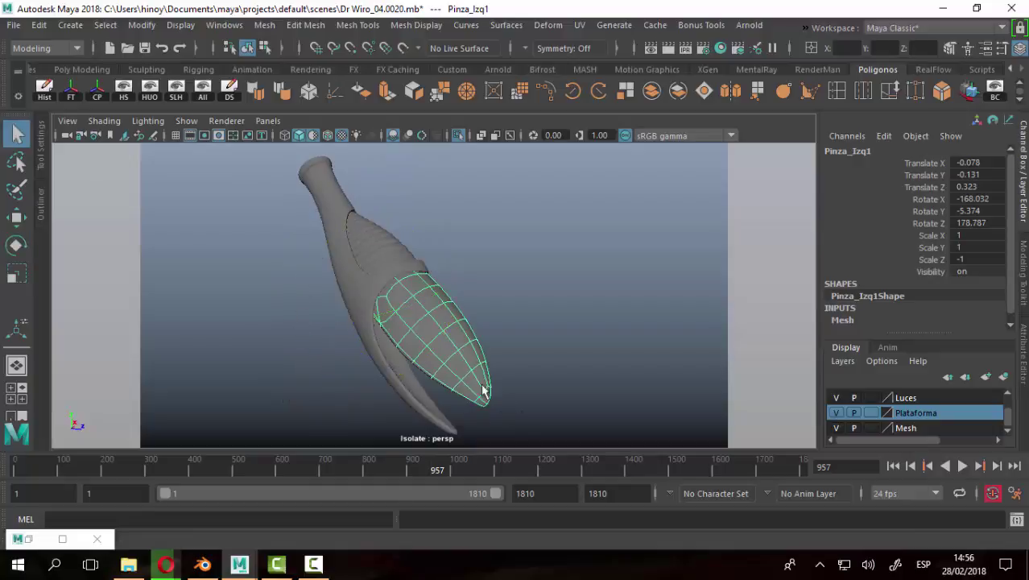
# Re-isolate so only Pinza_Izq1 is shown, with the Rotate tool active.
pyautogui.click(456, 136)
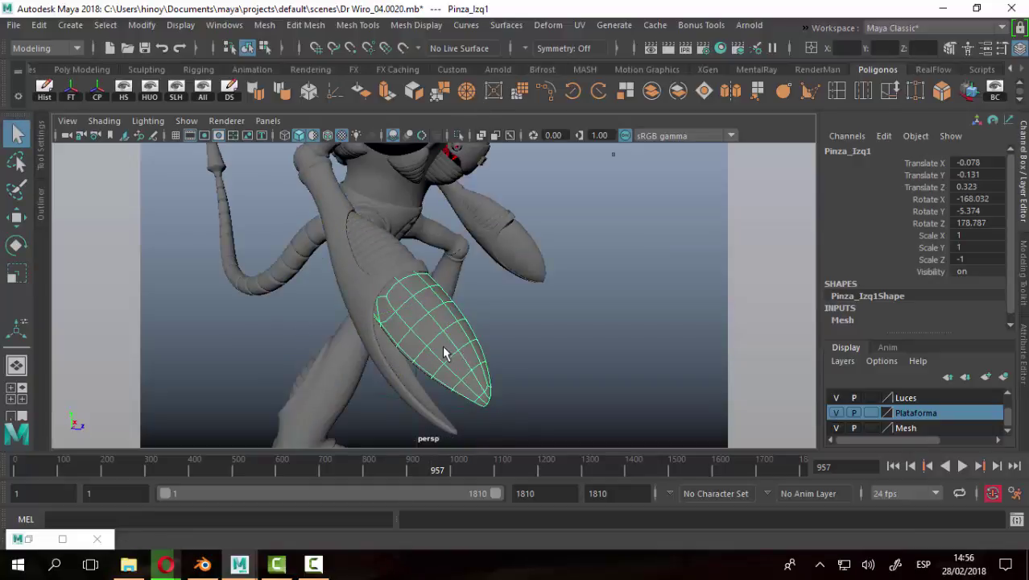
pyautogui.click(459, 138)
pyautogui.moveTo(523, 302)
pyautogui.keyDown('alt'); pyautogui.mouseDown()
pyautogui.moveTo(423, 299)
pyautogui.moveTo(351, 257)
pyautogui.moveTo(392, 266)
pyautogui.moveTo(367, 320)
pyautogui.mouseUp(); pyautogui.keyUp('alt')
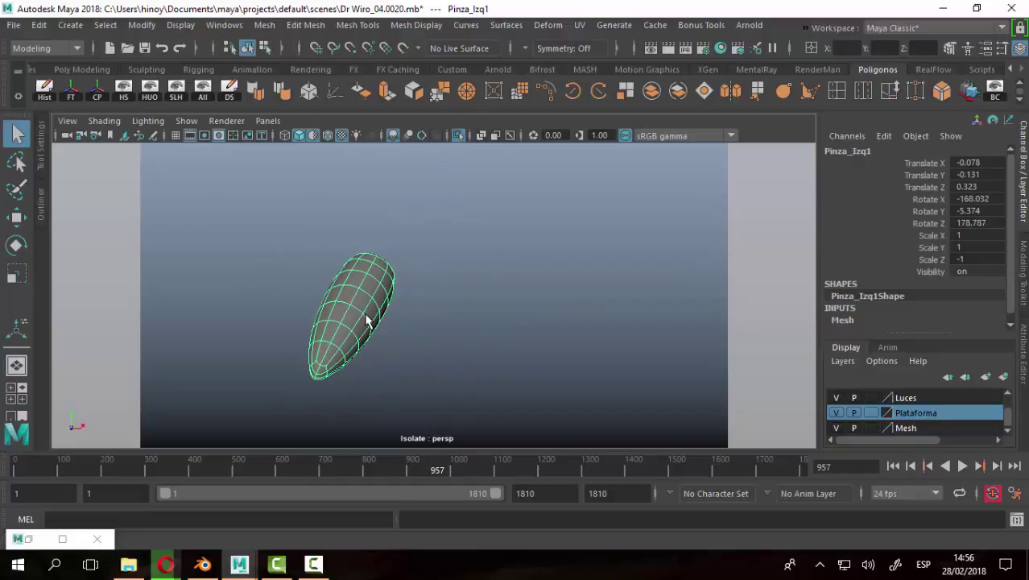
pyautogui.click(16, 246)
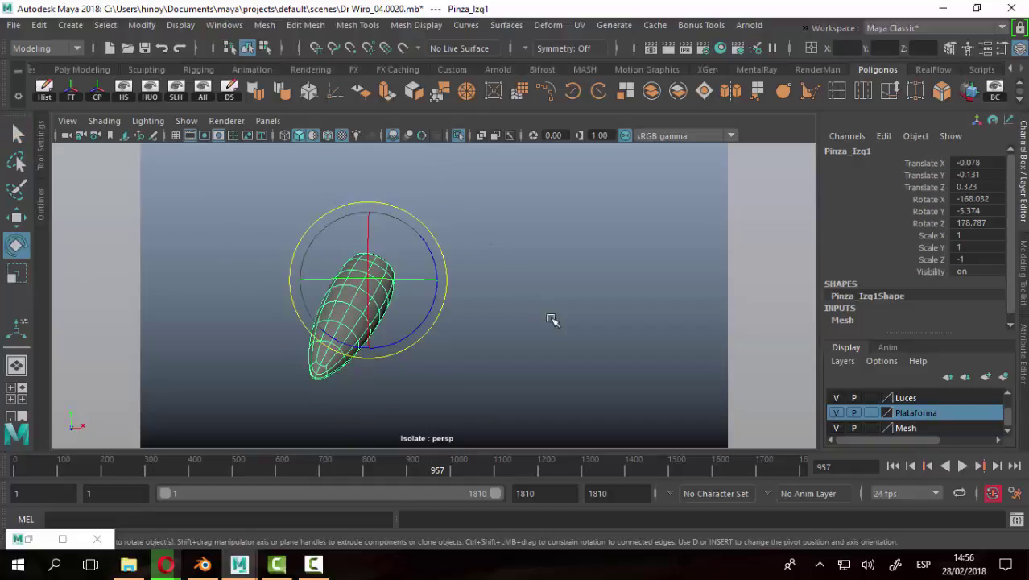
pyautogui.keyDown('alt'); pyautogui.moveTo(552, 320); pyautogui.dragTo(533, 324); pyautogui.keyUp('alt')
pyautogui.keyDown('alt'); pyautogui.moveTo(423, 326); pyautogui.dragTo(418, 328); pyautogui.keyUp('alt')
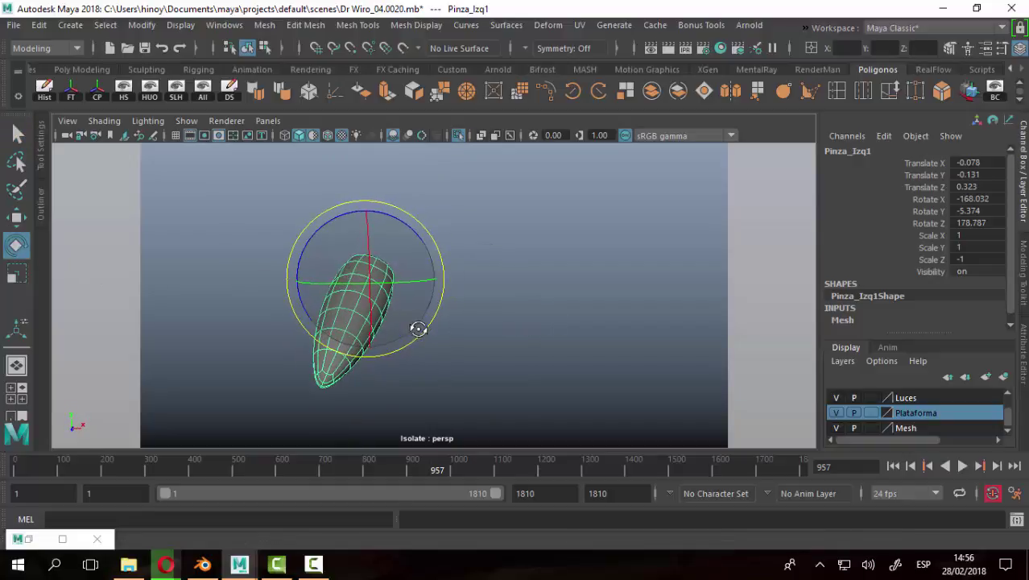
# Enter pivot editing on Pinza_Izq1 and snap the pivot to a point on its surface.
pyautogui.press('d')
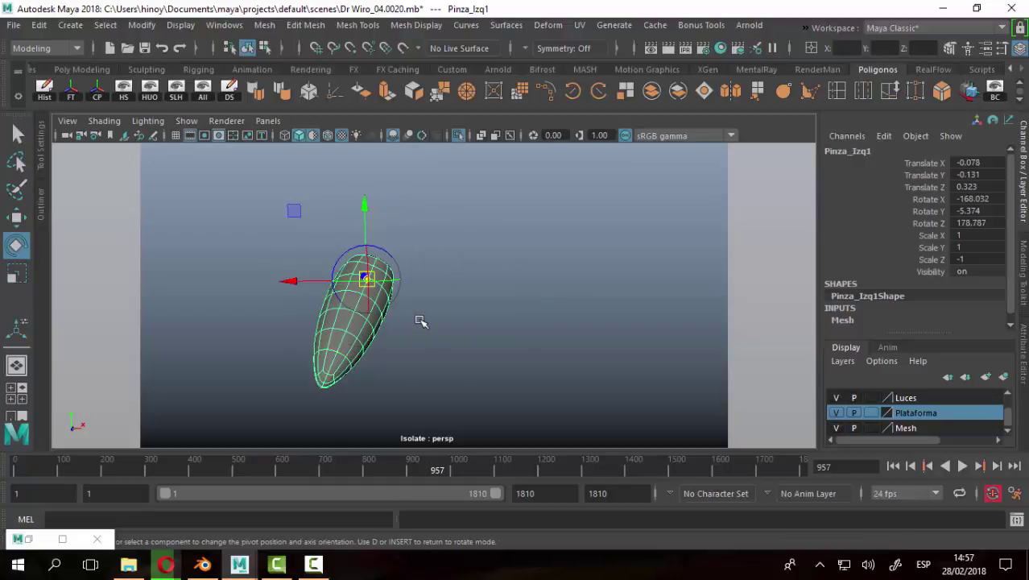
pyautogui.moveTo(446, 338)
pyautogui.keyDown('alt'); pyautogui.mouseDown()
pyautogui.moveTo(517, 361)
pyautogui.moveTo(586, 336)
pyautogui.moveTo(516, 327)
pyautogui.mouseUp(); pyautogui.keyUp('alt')
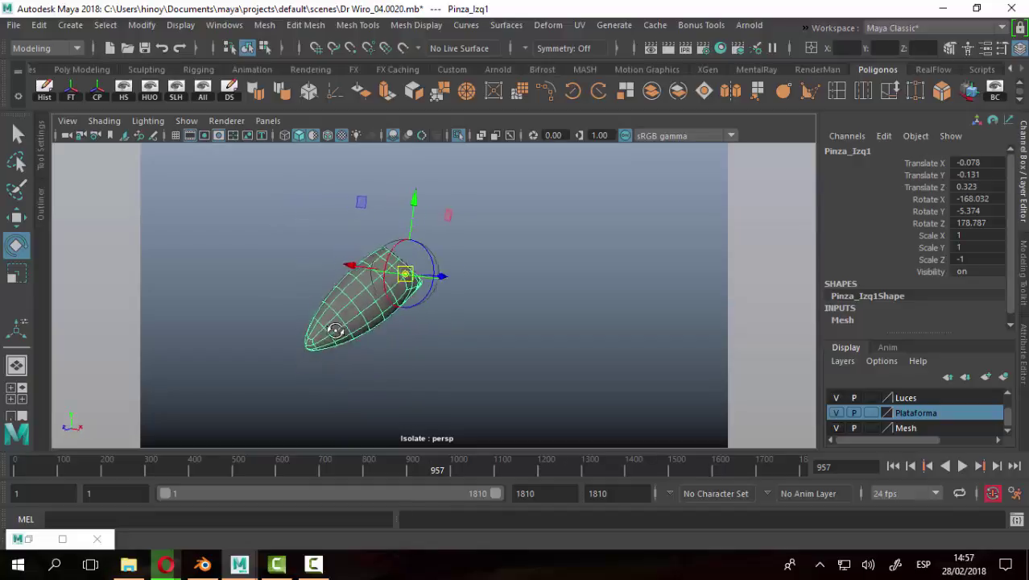
pyautogui.moveTo(432, 330)
pyautogui.keyDown('alt'); pyautogui.mouseDown()
pyautogui.moveTo(310, 337)
pyautogui.moveTo(376, 283)
pyautogui.moveTo(467, 282)
pyautogui.moveTo(475, 293)
pyautogui.mouseUp(); pyautogui.keyUp('alt')
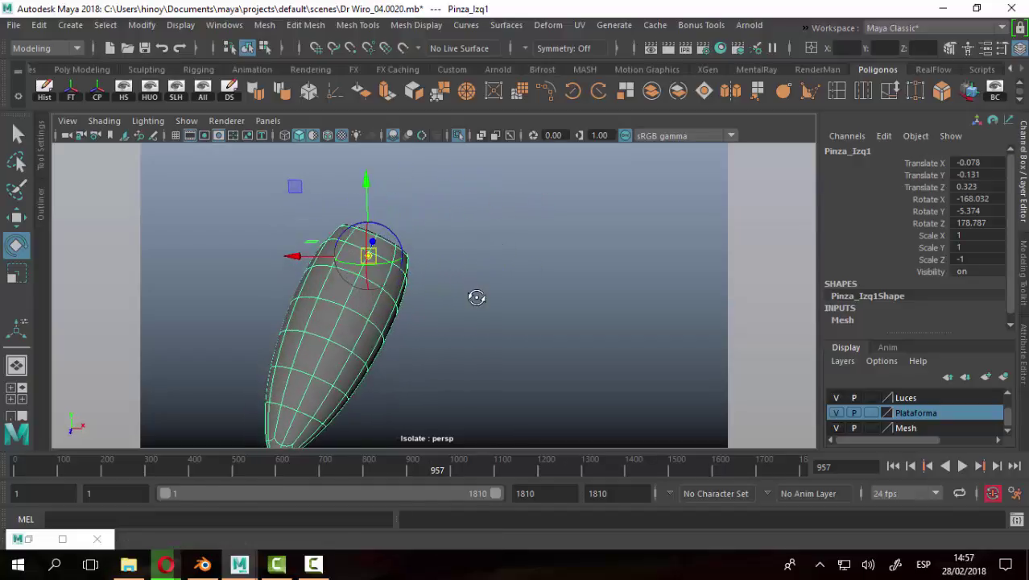
pyautogui.moveTo(399, 329)
pyautogui.keyDown('alt'); pyautogui.mouseDown()
pyautogui.moveTo(407, 301)
pyautogui.moveTo(436, 277)
pyautogui.moveTo(418, 286)
pyautogui.mouseUp(); pyautogui.keyUp('alt')
pyautogui.press('d')
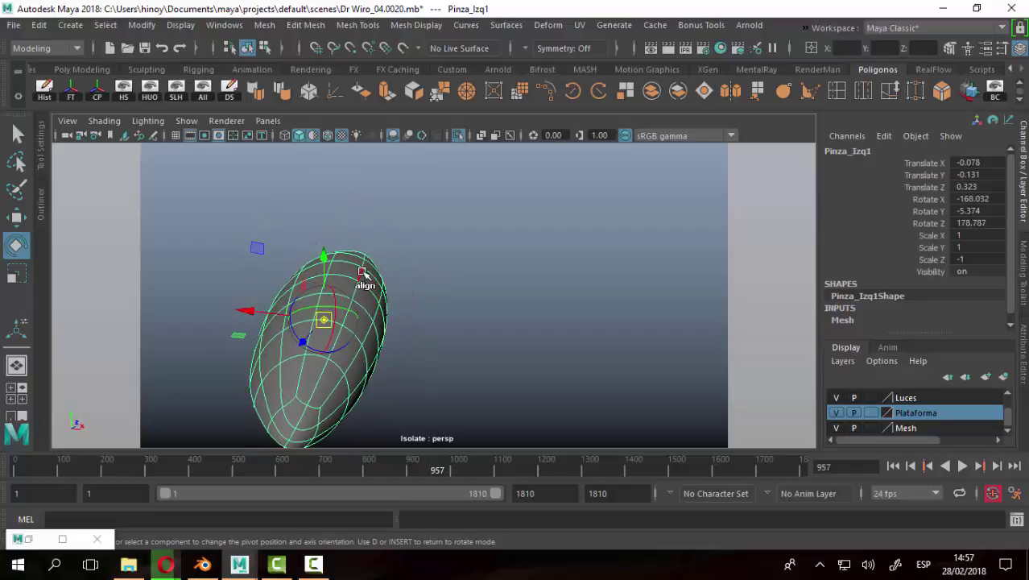
pyautogui.keyDown('alt'); pyautogui.moveTo(361, 272); pyautogui.dragTo(237, 294); pyautogui.keyUp('alt')
pyautogui.moveTo(236, 294)
pyautogui.keyDown('alt'); pyautogui.mouseDown(button='right')
pyautogui.moveTo(439, 351)
pyautogui.moveTo(481, 254)
pyautogui.mouseUp(button='right'); pyautogui.keyUp('alt')
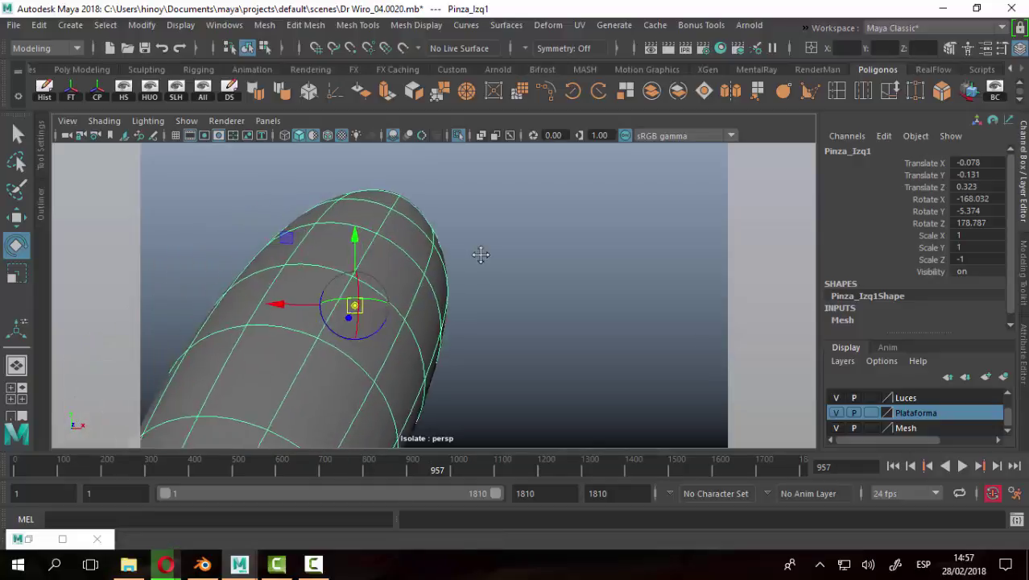
pyautogui.keyDown('alt'); pyautogui.moveTo(481, 255); pyautogui.dragTo(420, 268); pyautogui.keyUp('alt')
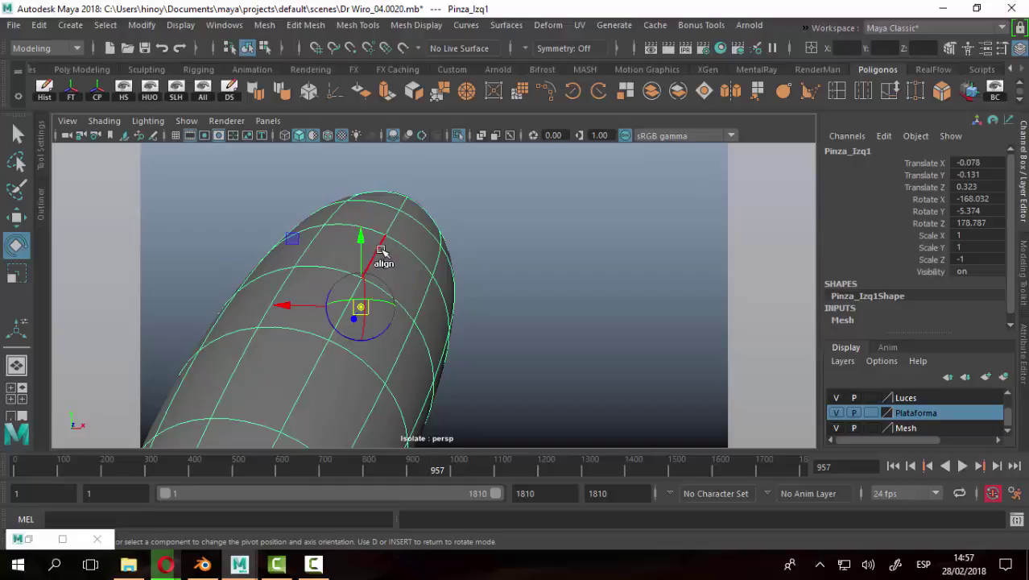
pyautogui.moveTo(421, 255)
pyautogui.keyDown('alt'); pyautogui.mouseDown()
pyautogui.moveTo(467, 355)
pyautogui.moveTo(421, 357)
pyautogui.moveTo(467, 346)
pyautogui.mouseUp(); pyautogui.keyUp('alt')
pyautogui.press('d')
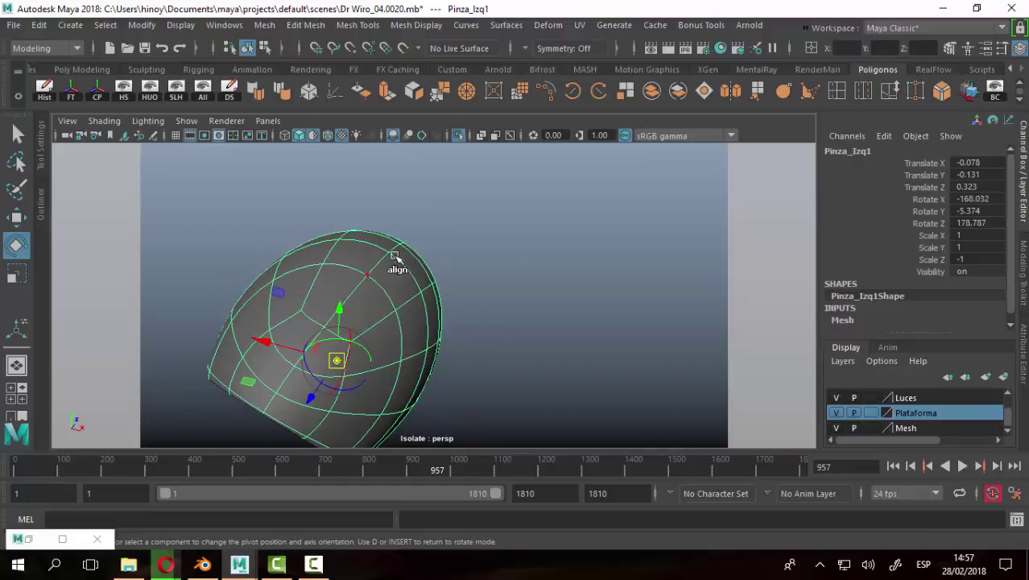
pyautogui.moveTo(338, 354)
pyautogui.keyDown('alt'); pyautogui.mouseDown()
pyautogui.moveTo(374, 299)
pyautogui.moveTo(351, 336)
pyautogui.mouseUp(); pyautogui.keyUp('alt')
pyautogui.press('d')
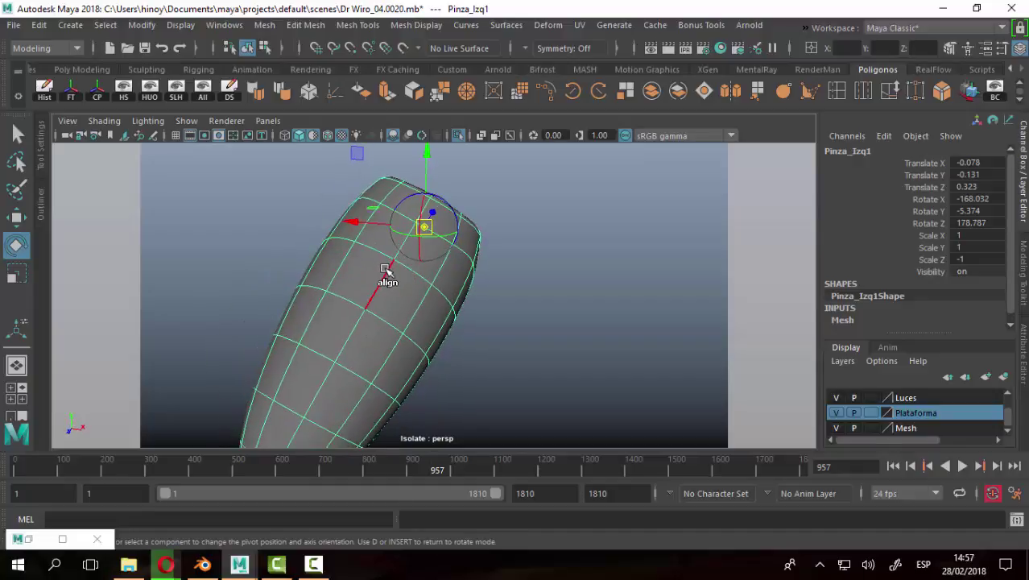
pyautogui.click(385, 269)
# Snap the claw's pivot onto the rim of its open end.
pyautogui.moveTo(541, 314)
pyautogui.keyDown('alt'); pyautogui.mouseDown()
pyautogui.moveTo(464, 264)
pyautogui.moveTo(487, 223)
pyautogui.moveTo(352, 301)
pyautogui.moveTo(498, 331)
pyautogui.moveTo(395, 350)
pyautogui.moveTo(333, 339)
pyautogui.moveTo(363, 335)
pyautogui.mouseUp(); pyautogui.keyUp('alt')
pyautogui.press('d')
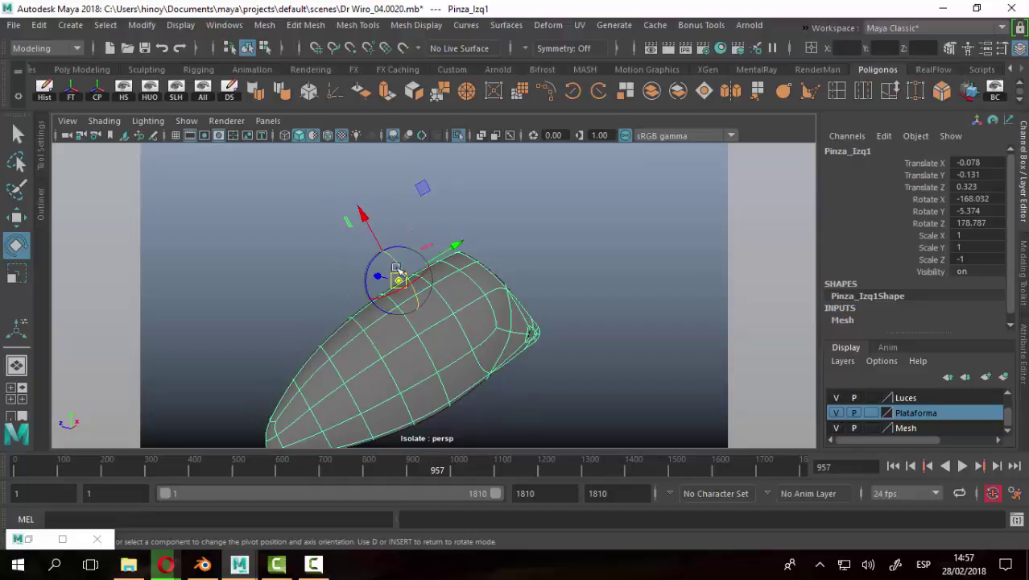
pyautogui.moveTo(482, 322)
pyautogui.keyDown('alt'); pyautogui.mouseDown()
pyautogui.moveTo(489, 340)
pyautogui.moveTo(466, 340)
pyautogui.mouseUp(); pyautogui.keyUp('alt')
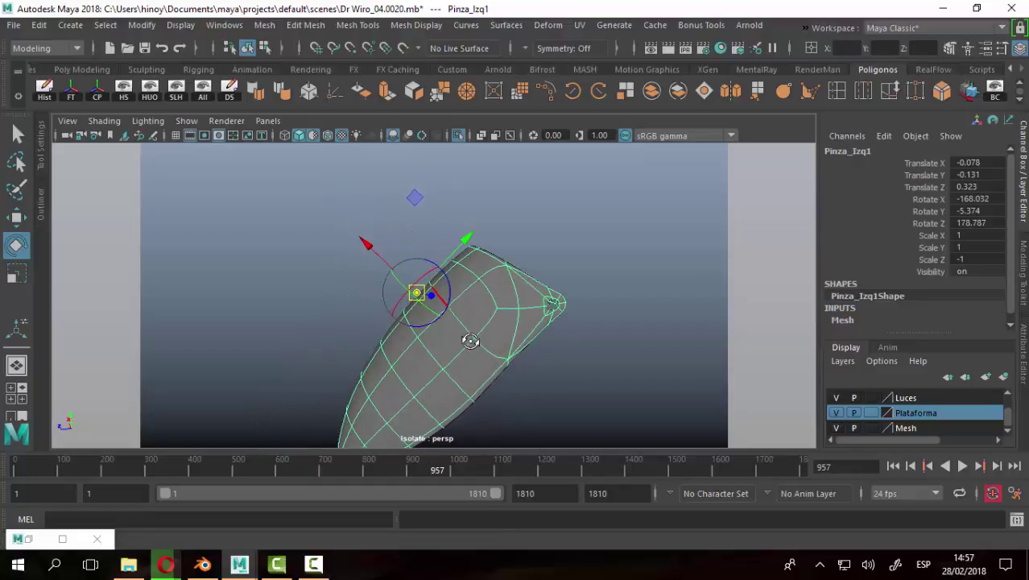
pyautogui.moveTo(591, 294)
pyautogui.keyDown('alt'); pyautogui.mouseDown()
pyautogui.moveTo(507, 279)
pyautogui.moveTo(482, 305)
pyautogui.moveTo(531, 308)
pyautogui.mouseUp(); pyautogui.keyUp('alt')
pyautogui.moveTo(466, 286)
pyautogui.keyDown('alt'); pyautogui.mouseDown()
pyautogui.moveTo(484, 277)
pyautogui.moveTo(537, 342)
pyautogui.moveTo(515, 322)
pyautogui.mouseUp(); pyautogui.keyUp('alt')
pyautogui.press('d')
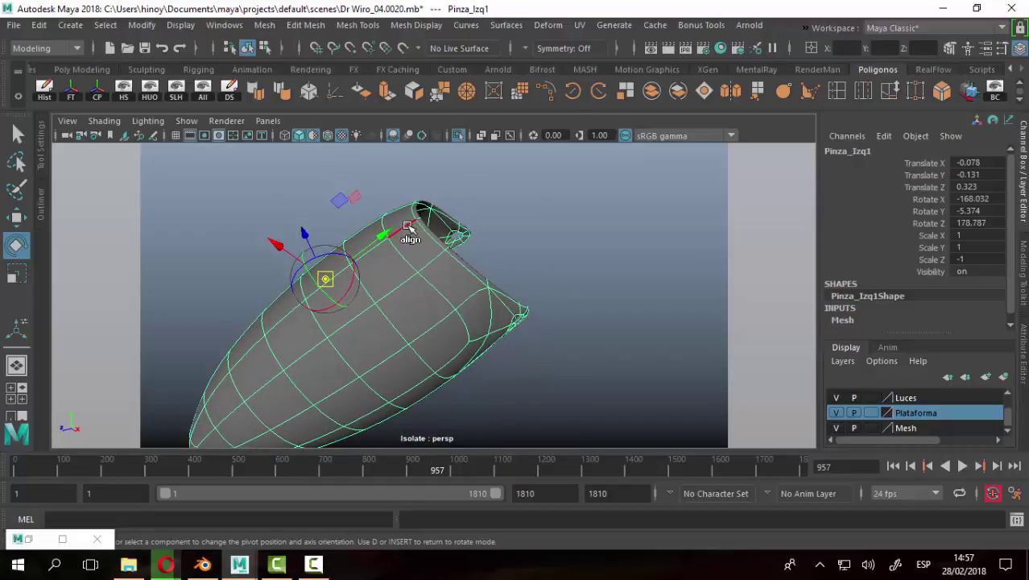
pyautogui.click(407, 226)
pyautogui.moveTo(490, 272)
pyautogui.keyDown('alt'); pyautogui.mouseDown()
pyautogui.moveTo(517, 233)
pyautogui.moveTo(563, 280)
pyautogui.moveTo(556, 275)
pyautogui.mouseUp(); pyautogui.keyUp('alt')
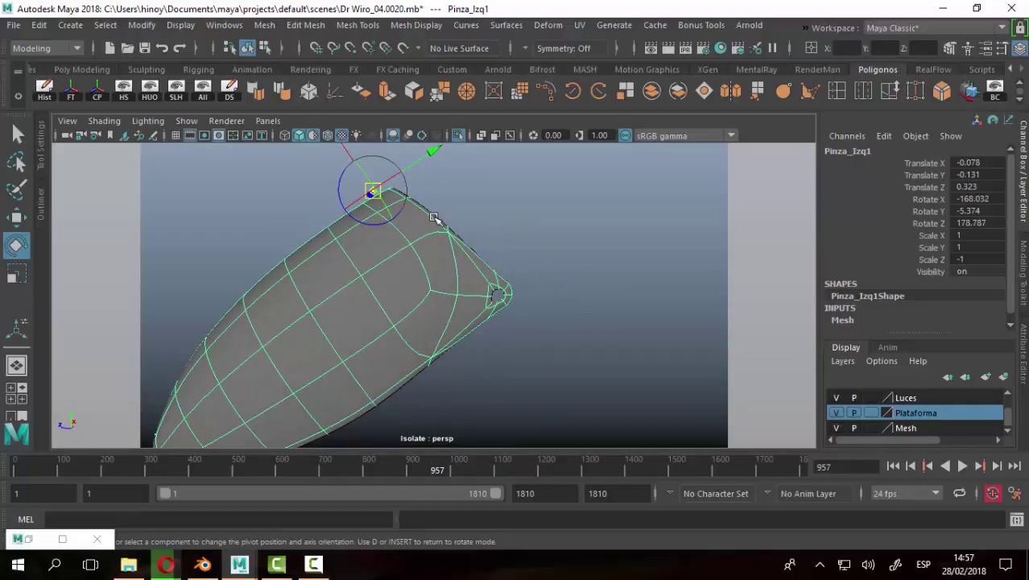
pyautogui.keyDown('alt'); pyautogui.moveTo(529, 274); pyautogui.dragTo(428, 290, button='right'); pyautogui.keyUp('alt')
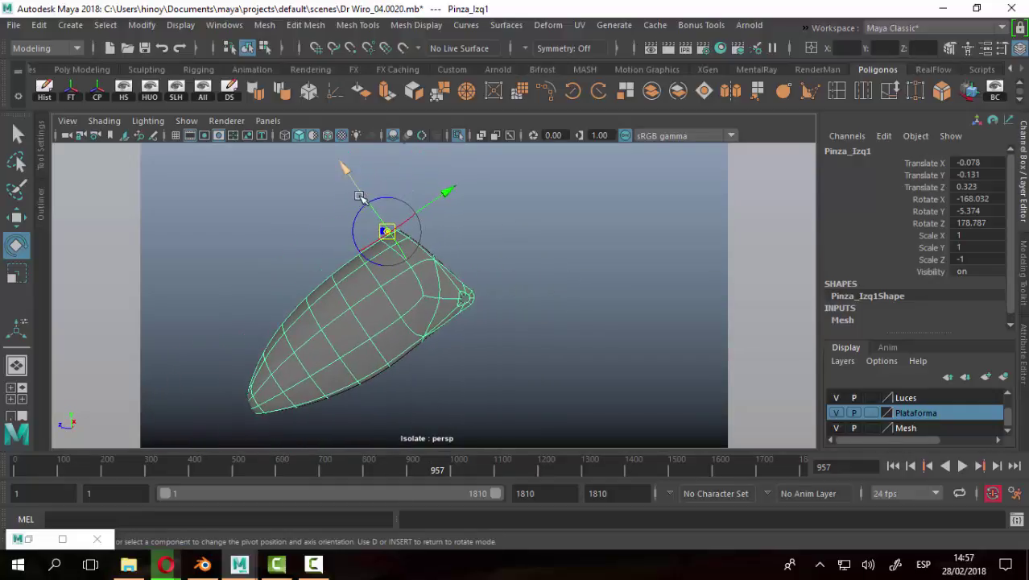
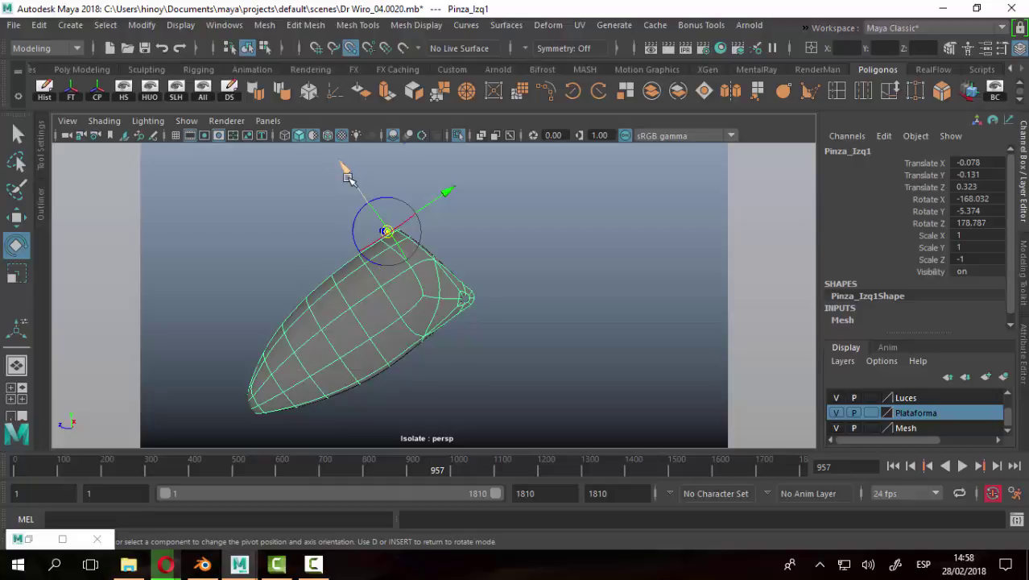
# Move the Pinza_Izq1 claw's pivot to its narrow hinge end, where it joins the arm.
pyautogui.moveTo(349, 179); pyautogui.dragTo(472, 305)
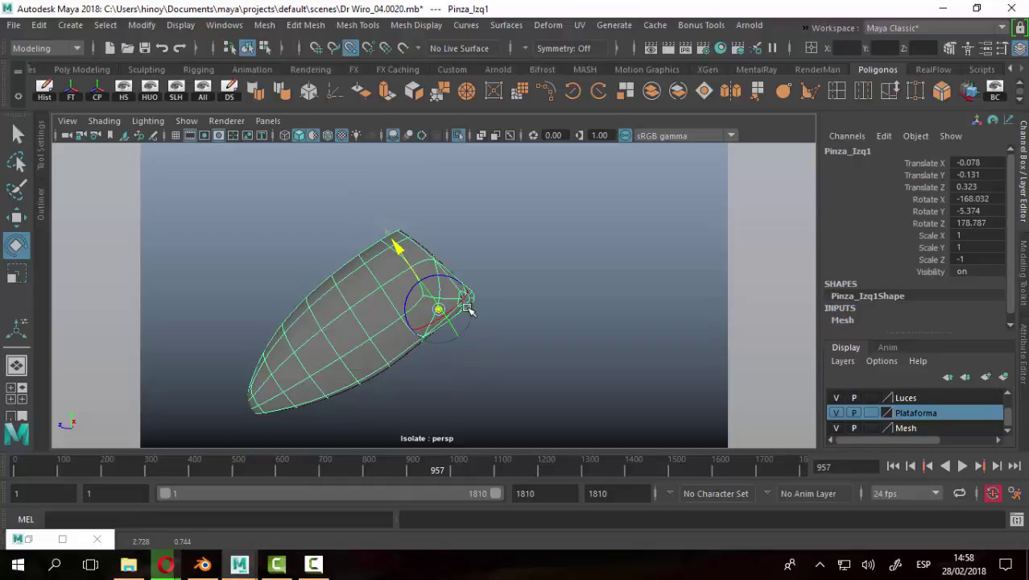
pyautogui.moveTo(467, 308)
pyautogui.mouseDown()
pyautogui.moveTo(458, 315)
pyautogui.moveTo(468, 308)
pyautogui.mouseUp()
pyautogui.moveTo(554, 299)
pyautogui.keyDown('alt'); pyautogui.mouseDown()
pyautogui.moveTo(473, 347)
pyautogui.moveTo(395, 357)
pyautogui.moveTo(609, 366)
pyautogui.moveTo(521, 306)
pyautogui.moveTo(558, 311)
pyautogui.moveTo(510, 292)
pyautogui.moveTo(553, 239)
pyautogui.moveTo(558, 252)
pyautogui.mouseUp(); pyautogui.keyUp('alt')
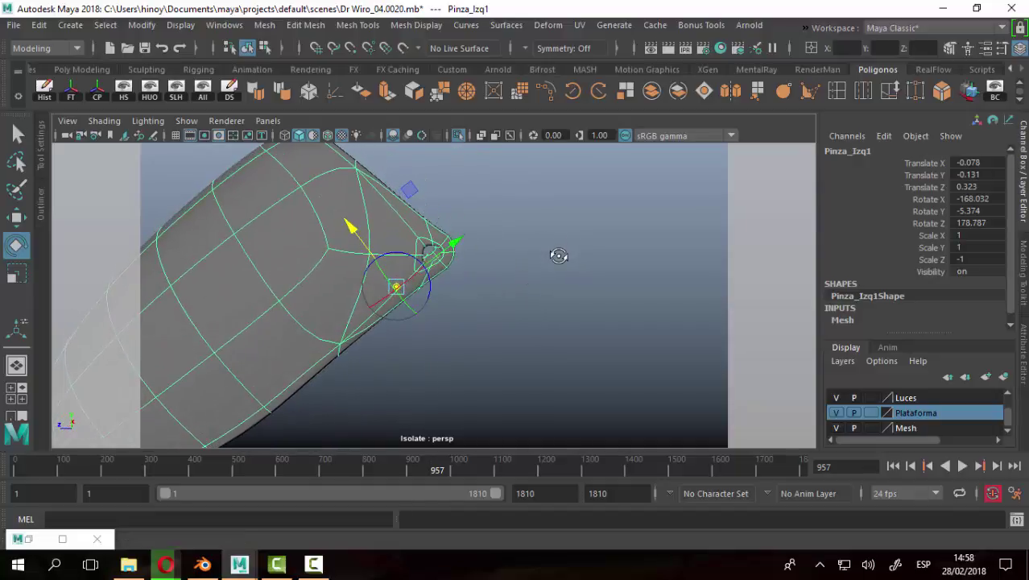
pyautogui.moveTo(473, 252)
pyautogui.keyDown('alt'); pyautogui.mouseDown()
pyautogui.moveTo(466, 234)
pyautogui.moveTo(496, 234)
pyautogui.moveTo(494, 251)
pyautogui.mouseUp(); pyautogui.keyUp('alt')
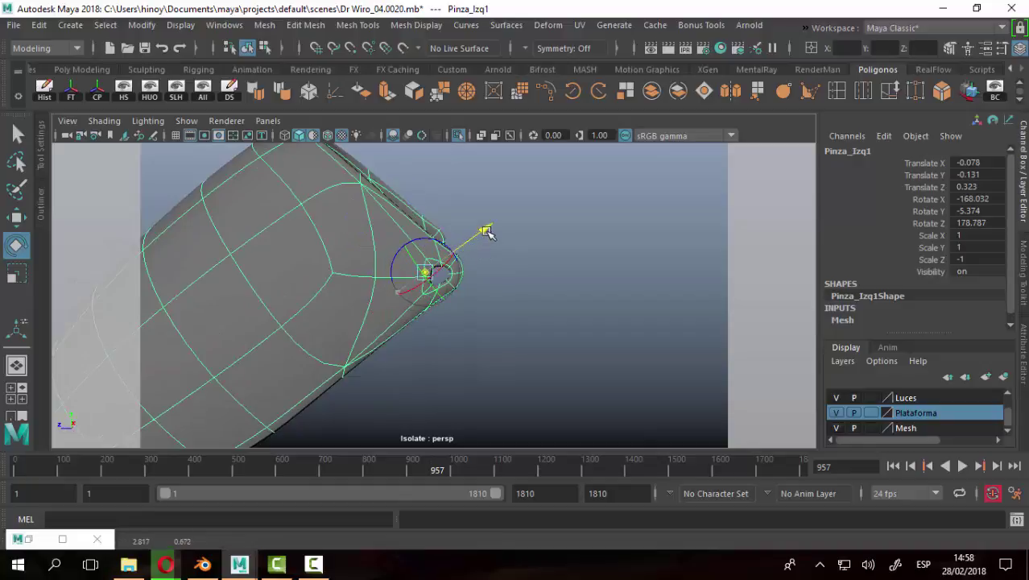
pyautogui.moveTo(486, 290)
pyautogui.keyDown('alt'); pyautogui.mouseDown()
pyautogui.moveTo(466, 280)
pyautogui.moveTo(474, 230)
pyautogui.mouseUp(); pyautogui.keyUp('alt')
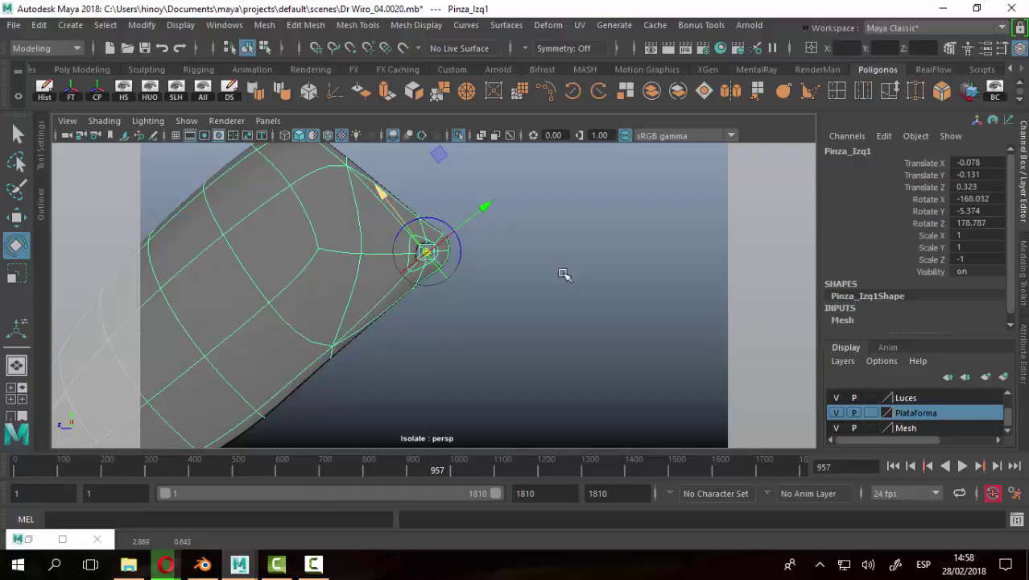
pyautogui.moveTo(564, 275)
pyautogui.keyDown('alt'); pyautogui.mouseDown()
pyautogui.moveTo(321, 315)
pyautogui.moveTo(450, 322)
pyautogui.moveTo(516, 346)
pyautogui.moveTo(531, 366)
pyautogui.moveTo(631, 359)
pyautogui.moveTo(696, 331)
pyautogui.moveTo(773, 267)
pyautogui.moveTo(857, 249)
pyautogui.moveTo(712, 291)
pyautogui.moveTo(583, 262)
pyautogui.moveTo(537, 274)
pyautogui.moveTo(533, 298)
pyautogui.moveTo(547, 293)
pyautogui.mouseUp(); pyautogui.keyUp('alt')
pyautogui.press('d')
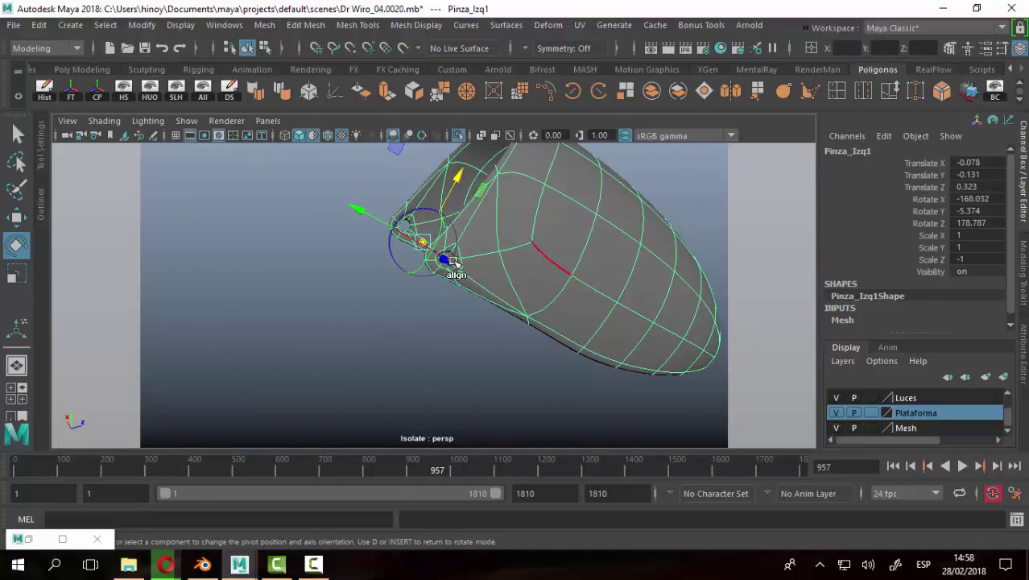
pyautogui.keyDown('alt'); pyautogui.moveTo(454, 262); pyautogui.dragTo(467, 300); pyautogui.keyUp('alt')
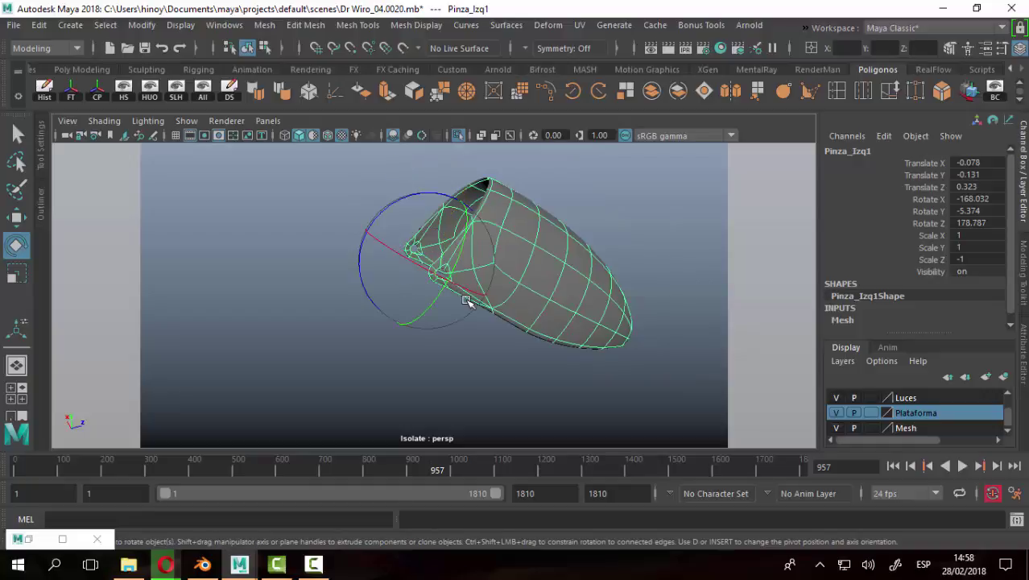
# Turn off Isolate Select to show the whole robot, then zoom in close on the claw.
pyautogui.click(459, 135)
pyautogui.moveTo(356, 333)
pyautogui.keyDown('alt'); pyautogui.mouseDown()
pyautogui.moveTo(487, 397)
pyautogui.moveTo(293, 350)
pyautogui.moveTo(312, 353)
pyautogui.mouseUp(); pyautogui.keyUp('alt')
pyautogui.keyDown('alt'); pyautogui.moveTo(604, 349); pyautogui.dragTo(475, 357, button='right'); pyautogui.keyUp('alt')
pyautogui.moveTo(475, 356)
pyautogui.keyDown('alt'); pyautogui.mouseDown()
pyautogui.moveTo(530, 373)
pyautogui.moveTo(684, 359)
pyautogui.moveTo(530, 287)
pyautogui.moveTo(506, 299)
pyautogui.moveTo(510, 280)
pyautogui.moveTo(503, 288)
pyautogui.moveTo(501, 272)
pyautogui.moveTo(501, 291)
pyautogui.moveTo(501, 269)
pyautogui.moveTo(495, 291)
pyautogui.moveTo(487, 258)
pyautogui.moveTo(482, 277)
pyautogui.mouseUp(); pyautogui.keyUp('alt')
pyautogui.moveTo(483, 239)
pyautogui.keyDown('alt'); pyautogui.mouseDown()
pyautogui.moveTo(570, 264)
pyautogui.moveTo(413, 276)
pyautogui.mouseUp(); pyautogui.keyUp('alt')
pyautogui.scroll(3, 569, 264)
pyautogui.scroll(2, 425, 243)
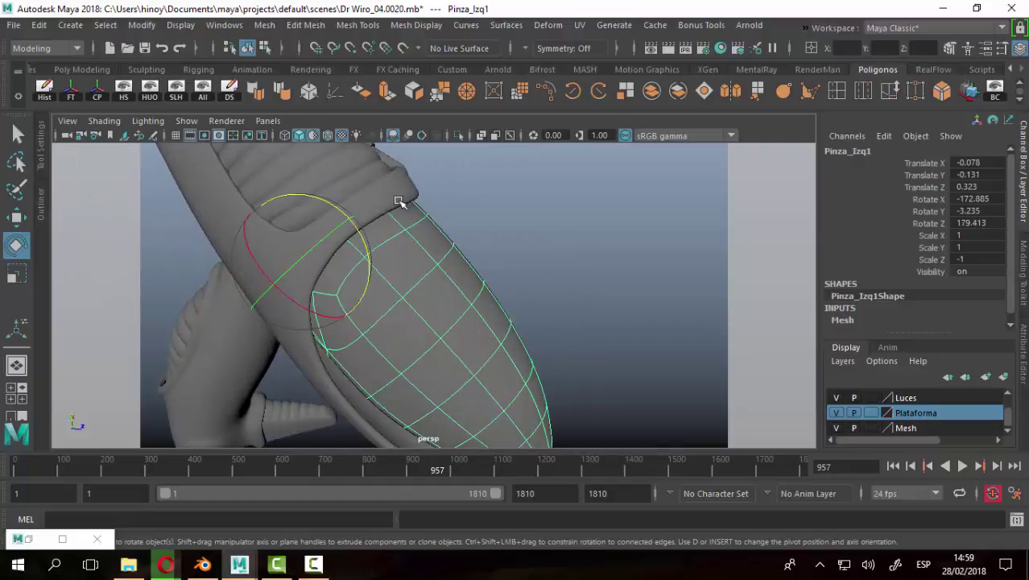
# Rotate the claw around its new pivot to X -155.674, Y -10.423, Z 176.425.
pyautogui.moveTo(501, 262)
pyautogui.keyDown('alt'); pyautogui.mouseDown()
pyautogui.moveTo(441, 276)
pyautogui.moveTo(468, 264)
pyautogui.mouseUp(); pyautogui.keyUp('alt')
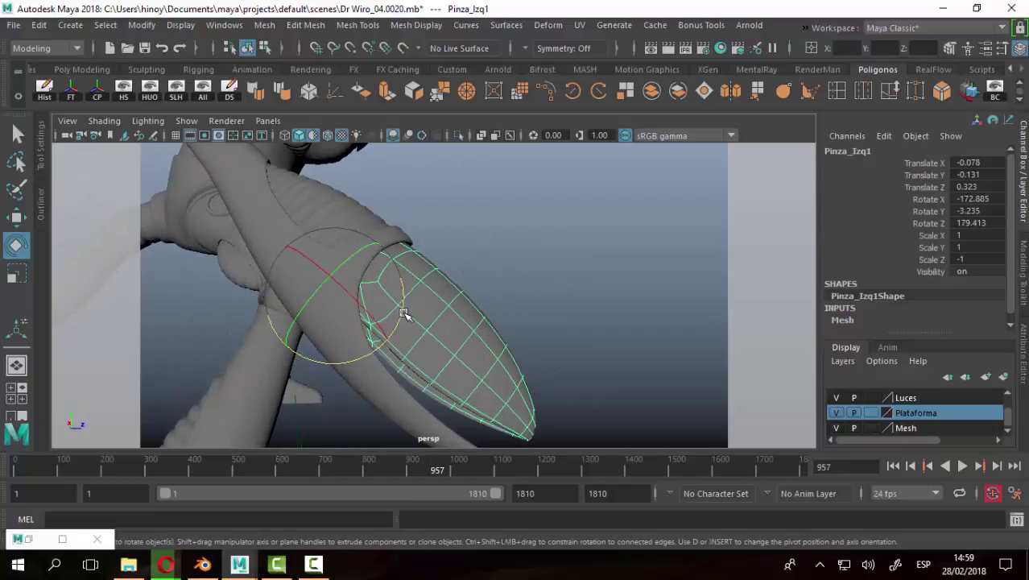
pyautogui.moveTo(402, 315)
pyautogui.mouseDown()
pyautogui.moveTo(413, 282)
pyautogui.moveTo(409, 322)
pyautogui.moveTo(404, 295)
pyautogui.moveTo(443, 281)
pyautogui.moveTo(476, 326)
pyautogui.moveTo(455, 284)
pyautogui.mouseUp()
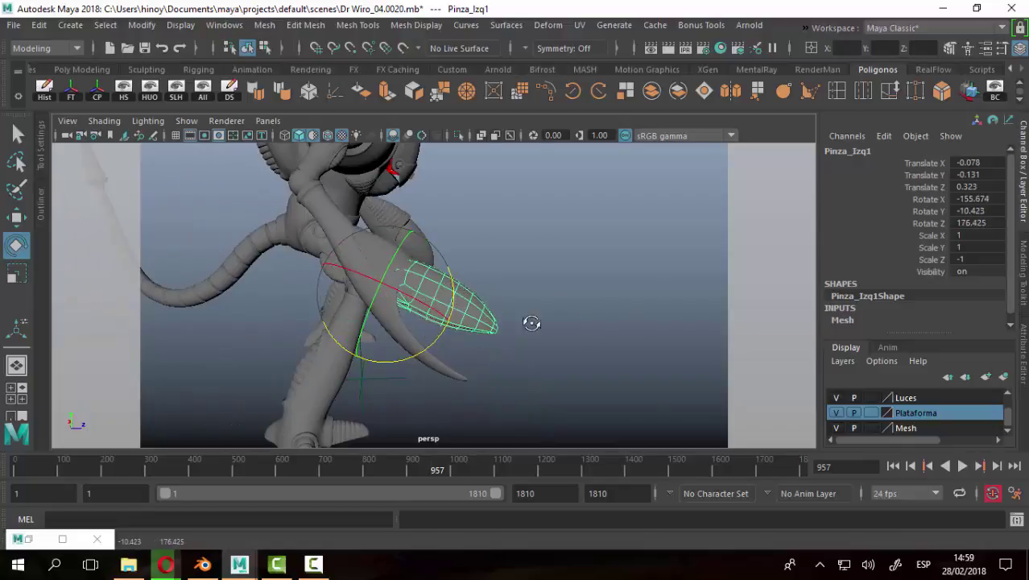
pyautogui.moveTo(532, 322)
pyautogui.keyDown('alt'); pyautogui.mouseDown()
pyautogui.moveTo(592, 306)
pyautogui.moveTo(501, 299)
pyautogui.moveTo(585, 290)
pyautogui.moveTo(473, 289)
pyautogui.moveTo(463, 255)
pyautogui.mouseUp(); pyautogui.keyUp('alt')
pyautogui.moveTo(499, 330)
pyautogui.keyDown('alt'); pyautogui.mouseDown()
pyautogui.moveTo(460, 349)
pyautogui.moveTo(571, 298)
pyautogui.moveTo(593, 272)
pyautogui.moveTo(430, 284)
pyautogui.moveTo(367, 340)
pyautogui.moveTo(455, 287)
pyautogui.moveTo(444, 248)
pyautogui.moveTo(455, 185)
pyautogui.mouseUp(); pyautogui.keyUp('alt')
# Isolate and frame the claw, then enter pivot edit mode (D).
pyautogui.click(458, 135)
pyautogui.press('f')
pyautogui.keyDown('alt'); pyautogui.moveTo(489, 333); pyautogui.dragTo(514, 306); pyautogui.keyUp('alt')
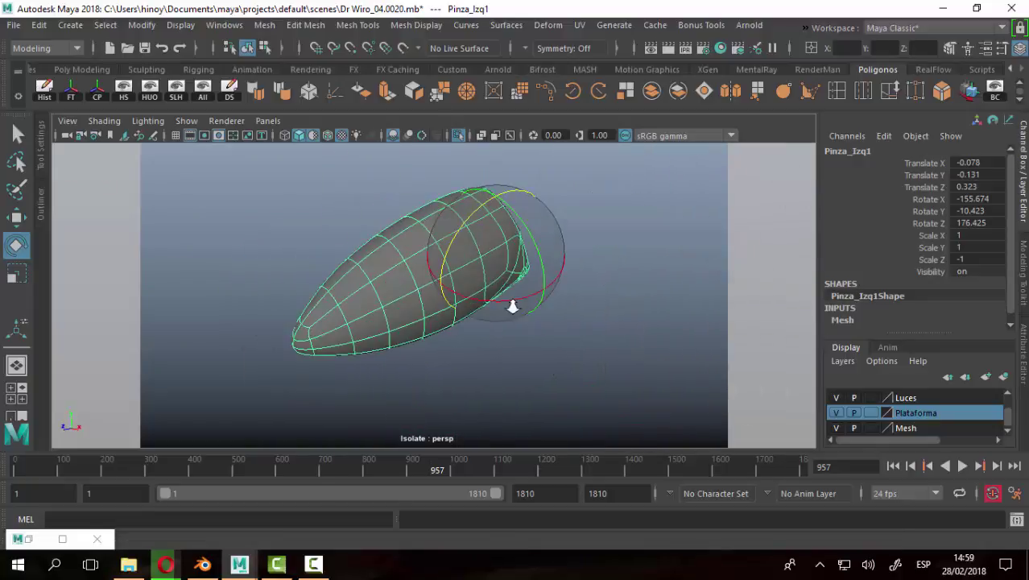
pyautogui.press('d')
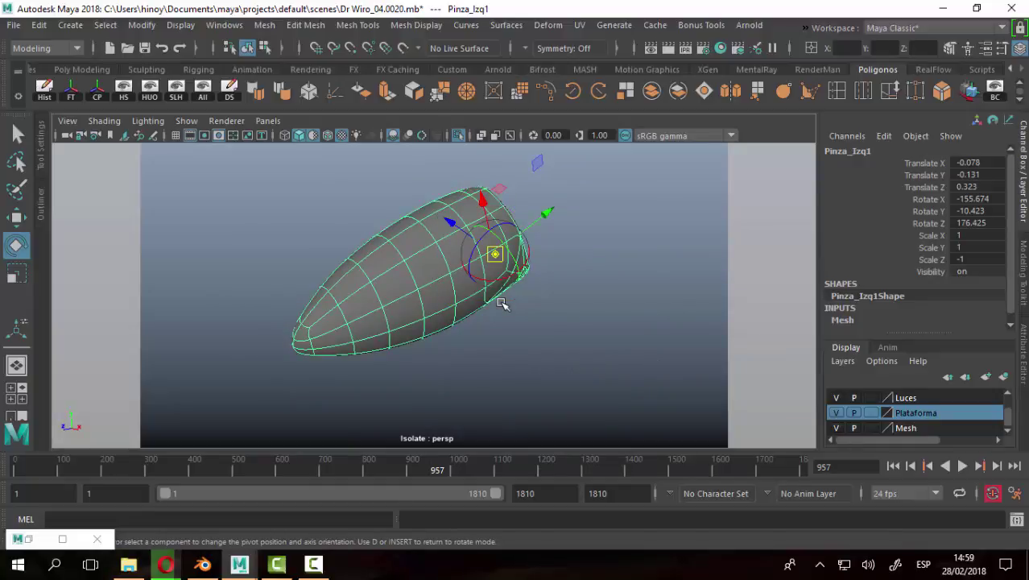
pyautogui.press('d')
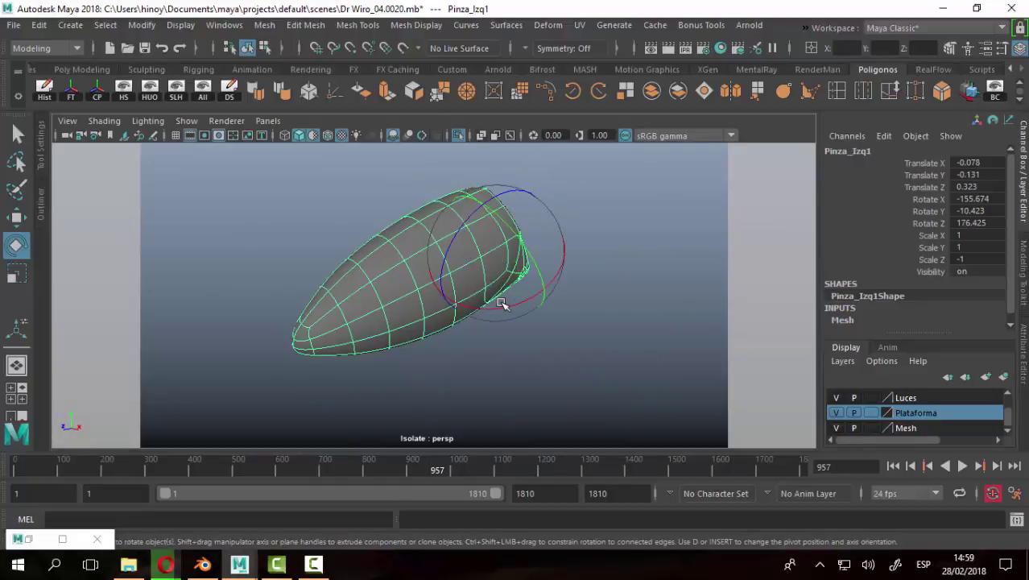
pyautogui.press('d')
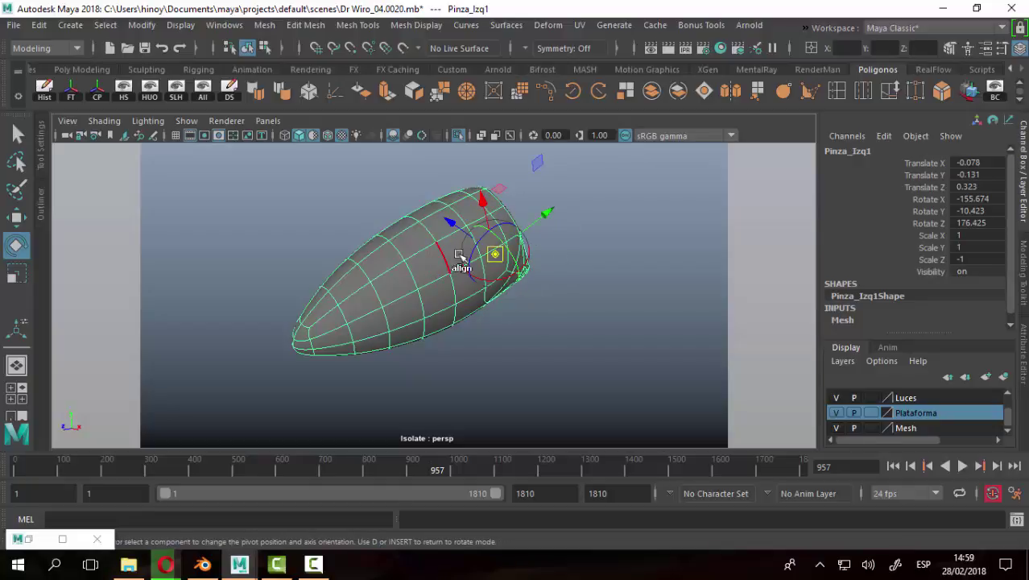
pyautogui.click(493, 203)
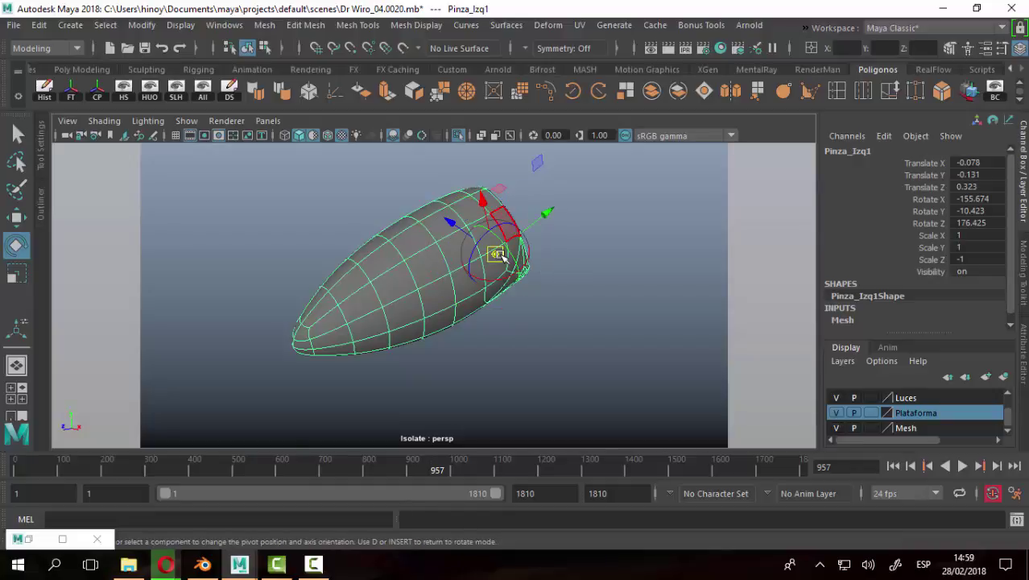
pyautogui.press('d')
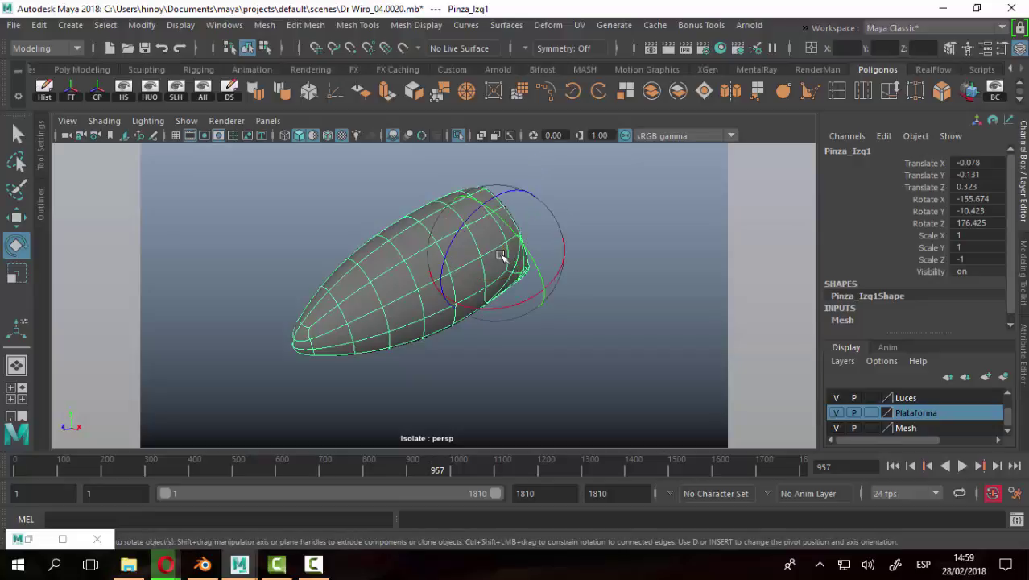
pyautogui.press('d')
pyautogui.moveTo(499, 256)
pyautogui.keyDown('alt'); pyautogui.mouseDown()
pyautogui.moveTo(413, 292)
pyautogui.moveTo(433, 252)
pyautogui.mouseUp(); pyautogui.keyUp('alt')
pyautogui.scroll(3, 435, 306)
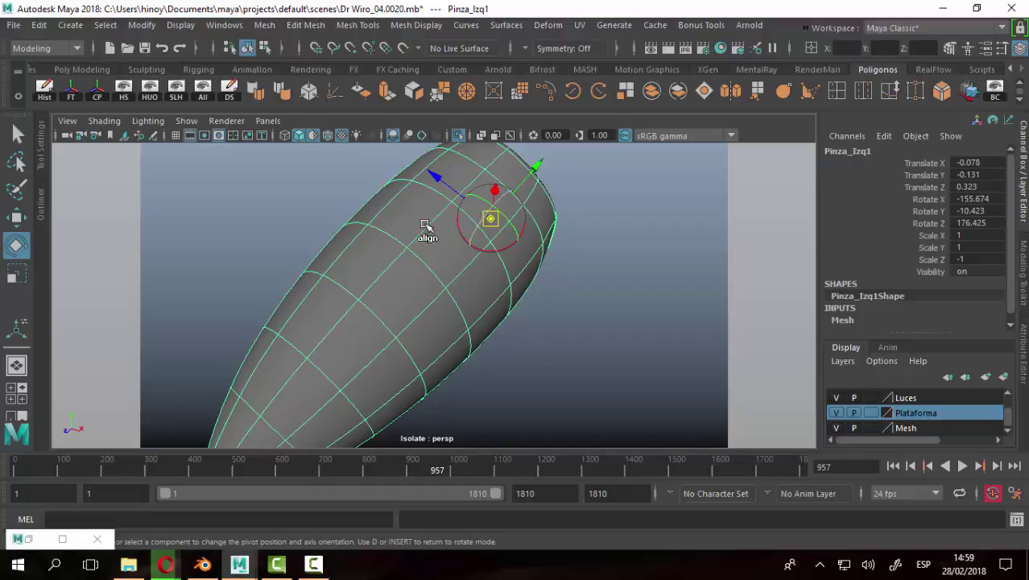
# Snap and align the claw's pivot to faces on its upper surface, ending at the open rim.
pyautogui.click(424, 224)
pyautogui.click(419, 314)
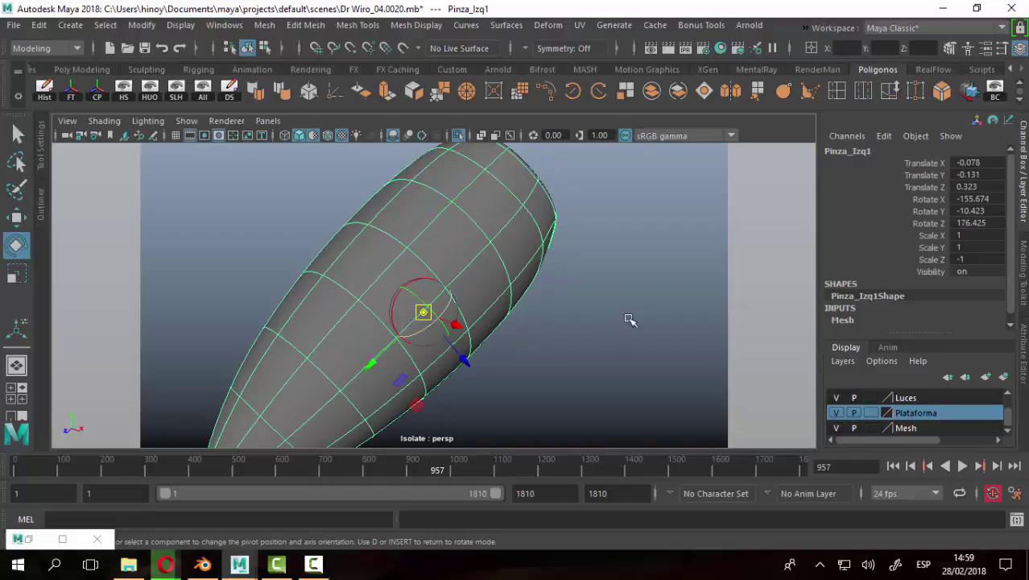
pyautogui.moveTo(630, 317)
pyautogui.keyDown('alt'); pyautogui.mouseDown()
pyautogui.moveTo(486, 234)
pyautogui.moveTo(528, 344)
pyautogui.moveTo(487, 357)
pyautogui.moveTo(491, 314)
pyautogui.moveTo(539, 274)
pyautogui.moveTo(450, 266)
pyautogui.mouseUp(); pyautogui.keyUp('alt')
pyautogui.click(500, 226)
pyautogui.click(434, 262)
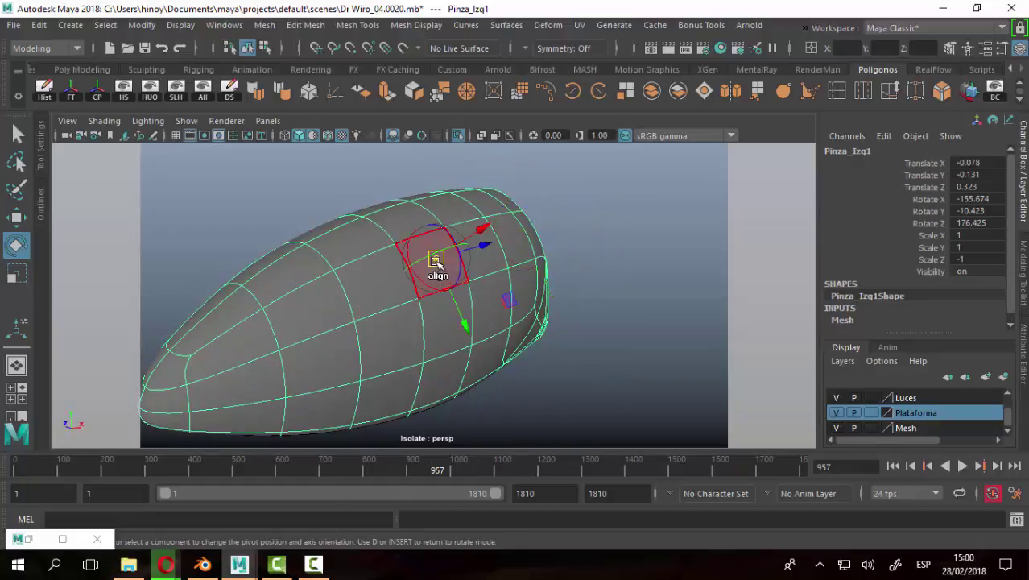
pyautogui.keyDown('alt'); pyautogui.moveTo(413, 298); pyautogui.dragTo(374, 298); pyautogui.keyUp('alt')
pyautogui.click(378, 251)
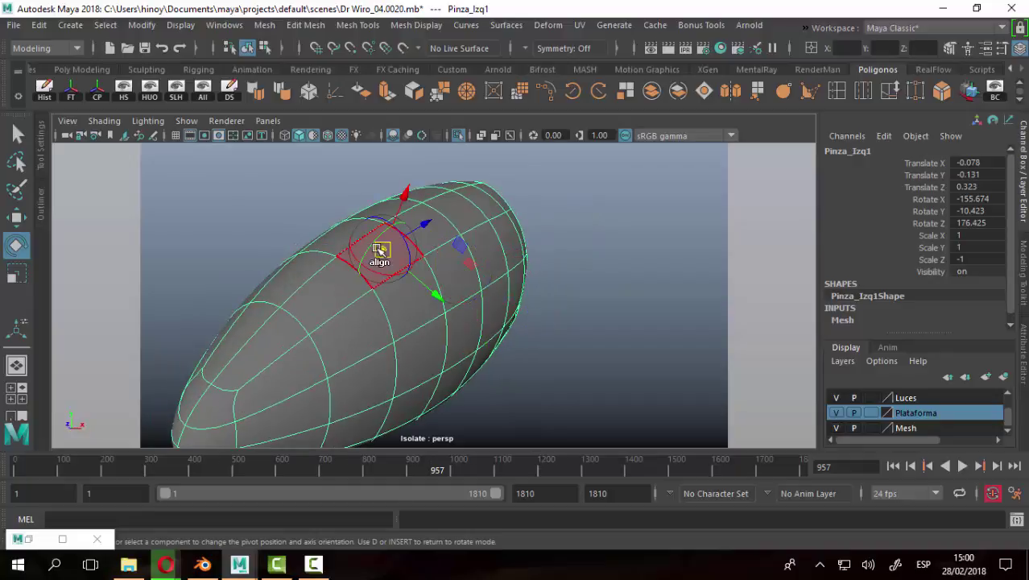
pyautogui.moveTo(379, 251)
pyautogui.keyDown('alt'); pyautogui.mouseDown()
pyautogui.moveTo(499, 269)
pyautogui.moveTo(448, 226)
pyautogui.mouseUp(); pyautogui.keyUp('alt')
pyautogui.click(439, 222)
pyautogui.moveTo(550, 283)
pyautogui.keyDown('alt'); pyautogui.mouseDown()
pyautogui.moveTo(420, 299)
pyautogui.moveTo(478, 230)
pyautogui.moveTo(565, 242)
pyautogui.moveTo(609, 352)
pyautogui.moveTo(648, 350)
pyautogui.moveTo(573, 335)
pyautogui.mouseUp(); pyautogui.keyUp('alt')
pyautogui.click(475, 227)
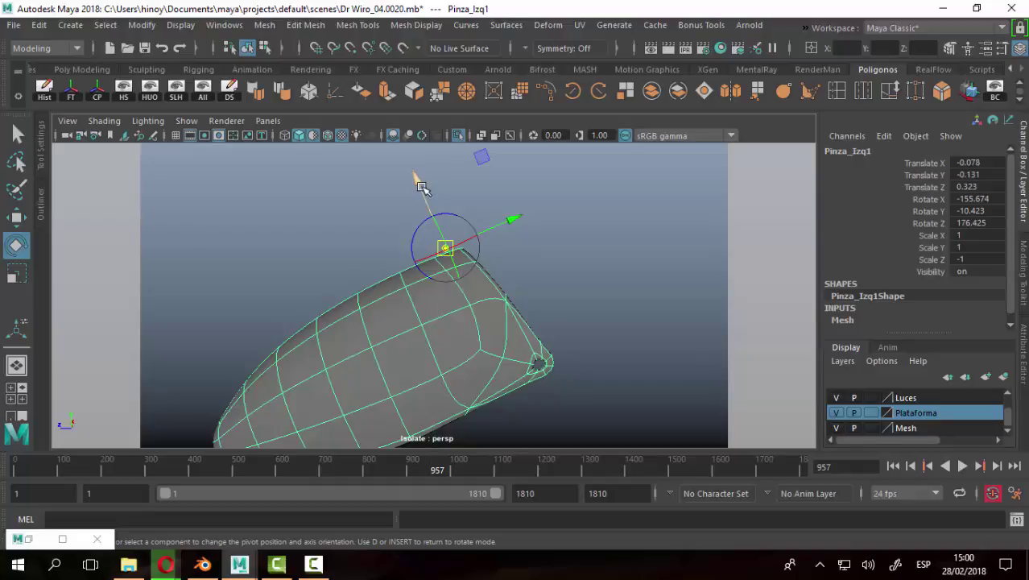
# Slide the pivot down to the claw's narrow tip and inspect it, including the hollow inside.
pyautogui.moveTo(419, 185)
pyautogui.mouseDown()
pyautogui.moveTo(541, 384)
pyautogui.moveTo(483, 242)
pyautogui.moveTo(542, 424)
pyautogui.moveTo(494, 313)
pyautogui.mouseUp()
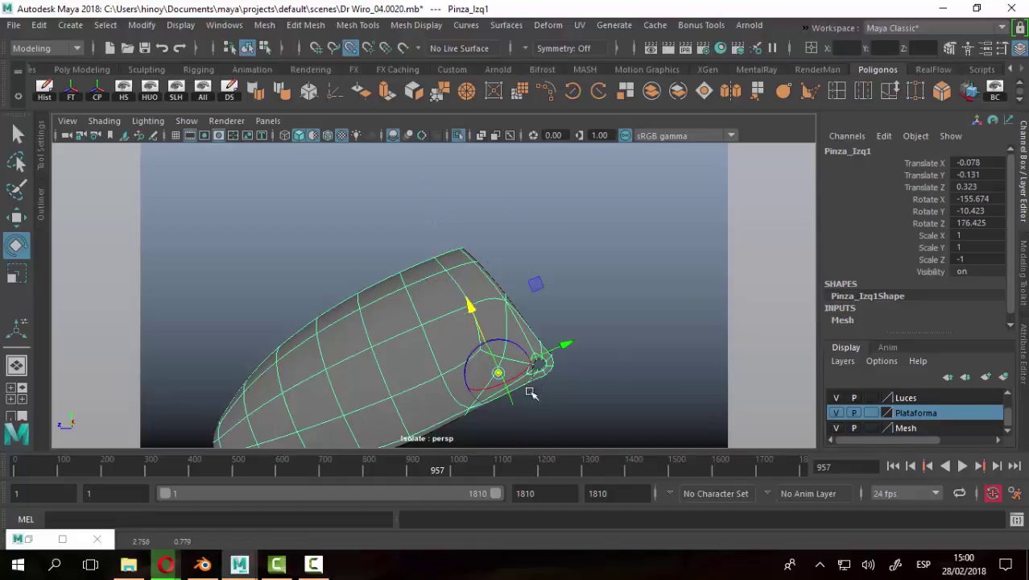
pyautogui.keyDown('alt'); pyautogui.moveTo(574, 375); pyautogui.dragTo(526, 327); pyautogui.keyUp('alt')
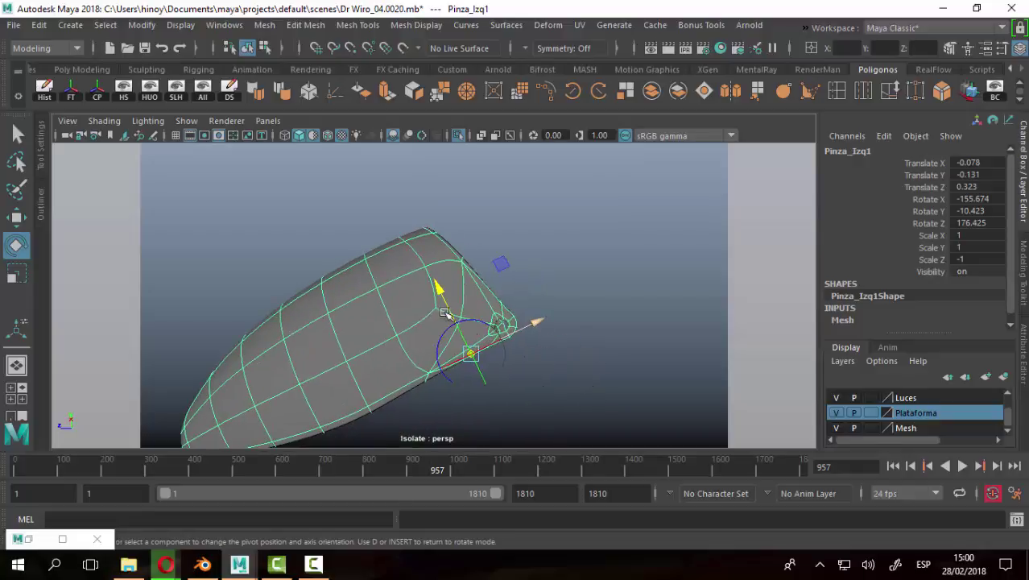
pyautogui.scroll(5, 477, 345)
pyautogui.moveTo(460, 288)
pyautogui.keyDown('alt'); pyautogui.mouseDown()
pyautogui.moveTo(471, 345)
pyautogui.moveTo(510, 352)
pyautogui.moveTo(487, 343)
pyautogui.mouseUp(); pyautogui.keyUp('alt')
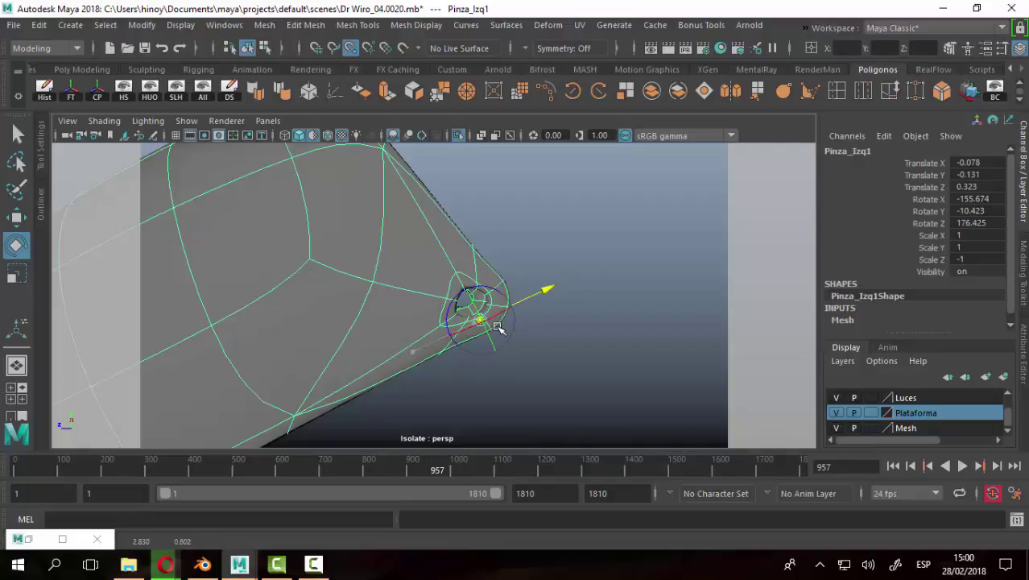
pyautogui.moveTo(547, 361)
pyautogui.keyDown('alt'); pyautogui.mouseDown()
pyautogui.moveTo(447, 386)
pyautogui.moveTo(410, 370)
pyautogui.moveTo(569, 412)
pyautogui.moveTo(396, 338)
pyautogui.moveTo(454, 280)
pyautogui.moveTo(455, 264)
pyautogui.moveTo(509, 247)
pyautogui.moveTo(471, 253)
pyautogui.moveTo(456, 273)
pyautogui.mouseUp(); pyautogui.keyUp('alt')
# Undo the trial rotation, show the whole robot, and rotate Pinza_Izq1 to X -137.977, Y -16.279, Z 171.399.
pyautogui.hotkey('ctrl', 'z')
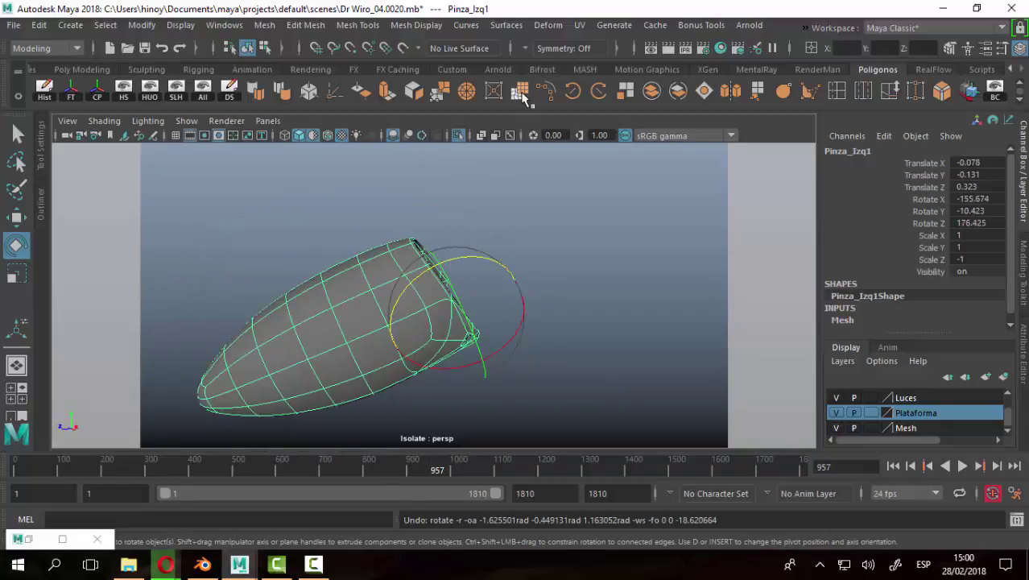
pyautogui.click(458, 136)
pyautogui.moveTo(496, 315)
pyautogui.keyDown('alt'); pyautogui.mouseDown()
pyautogui.moveTo(441, 287)
pyautogui.moveTo(436, 242)
pyautogui.moveTo(430, 249)
pyautogui.mouseUp(); pyautogui.keyUp('alt')
pyautogui.moveTo(574, 346)
pyautogui.keyDown('alt'); pyautogui.mouseDown()
pyautogui.moveTo(529, 373)
pyautogui.moveTo(696, 375)
pyautogui.moveTo(760, 395)
pyautogui.moveTo(694, 403)
pyautogui.moveTo(617, 390)
pyautogui.moveTo(616, 306)
pyautogui.mouseUp(); pyautogui.keyUp('alt')
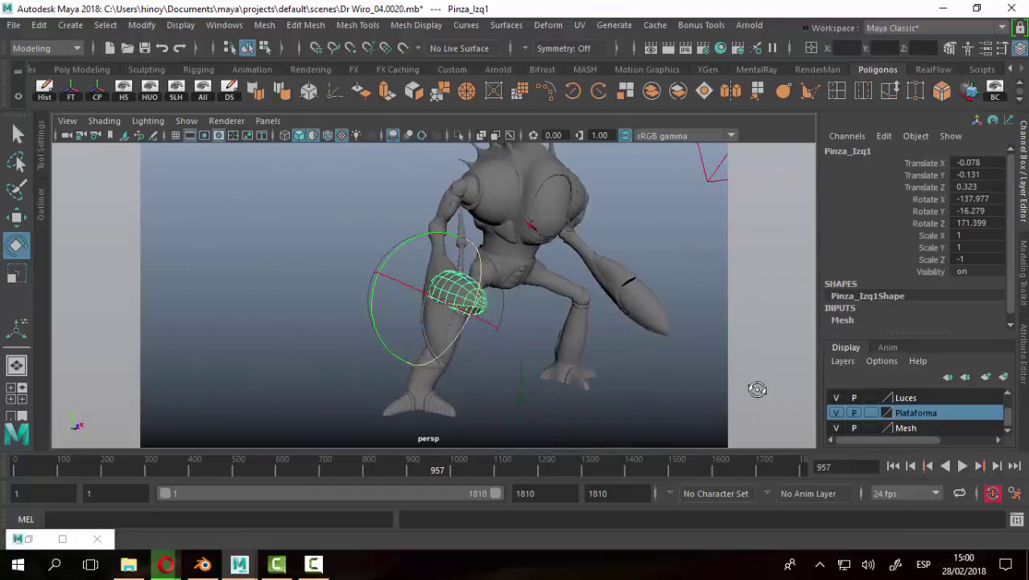
# Select the other claw, Pinza_Izq, and orbit around it to compare.
pyautogui.click(616, 306)
pyautogui.moveTo(644, 353)
pyautogui.keyDown('alt'); pyautogui.mouseDown()
pyautogui.moveTo(558, 372)
pyautogui.moveTo(336, 317)
pyautogui.moveTo(471, 340)
pyautogui.moveTo(482, 352)
pyautogui.moveTo(509, 316)
pyautogui.mouseUp(); pyautogui.keyUp('alt')
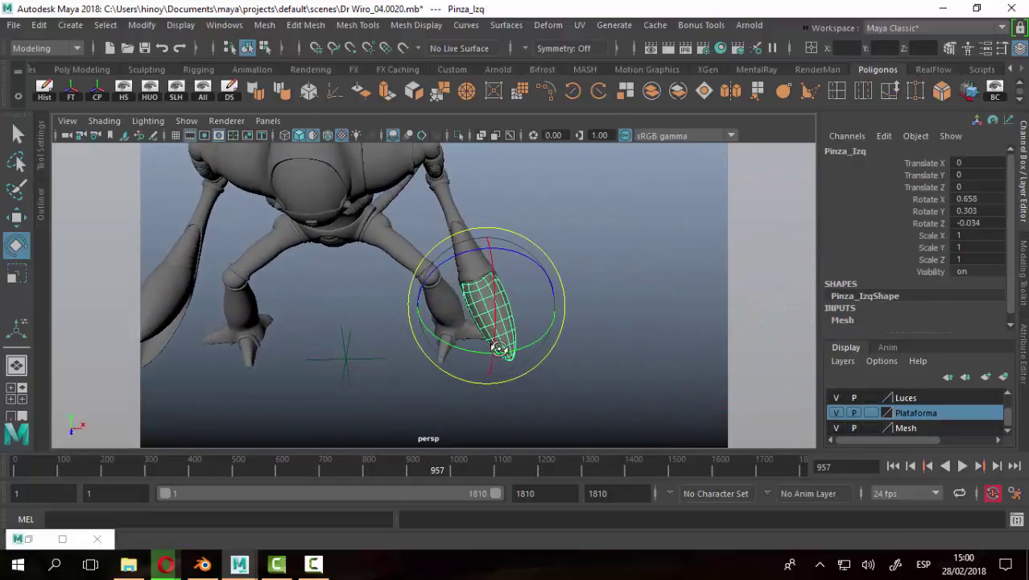
pyautogui.moveTo(568, 371)
pyautogui.keyDown('alt'); pyautogui.mouseDown()
pyautogui.moveTo(528, 363)
pyautogui.moveTo(545, 381)
pyautogui.mouseUp(); pyautogui.keyUp('alt')
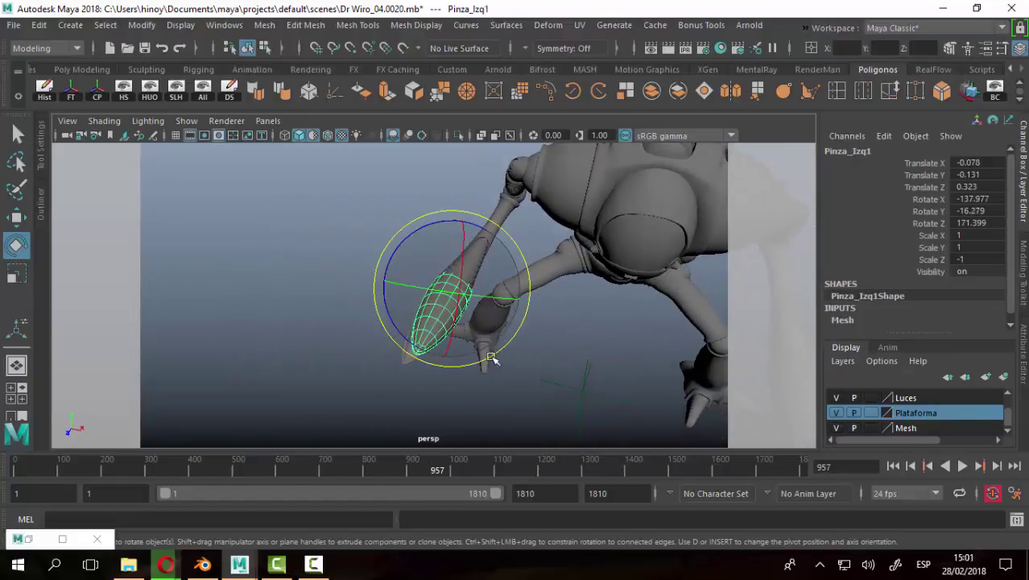
pyautogui.moveTo(491, 358)
pyautogui.keyDown('alt'); pyautogui.mouseDown()
pyautogui.moveTo(475, 357)
pyautogui.moveTo(471, 413)
pyautogui.moveTo(740, 397)
pyautogui.moveTo(464, 339)
pyautogui.moveTo(439, 344)
pyautogui.moveTo(484, 409)
pyautogui.moveTo(463, 363)
pyautogui.mouseUp(); pyautogui.keyUp('alt')
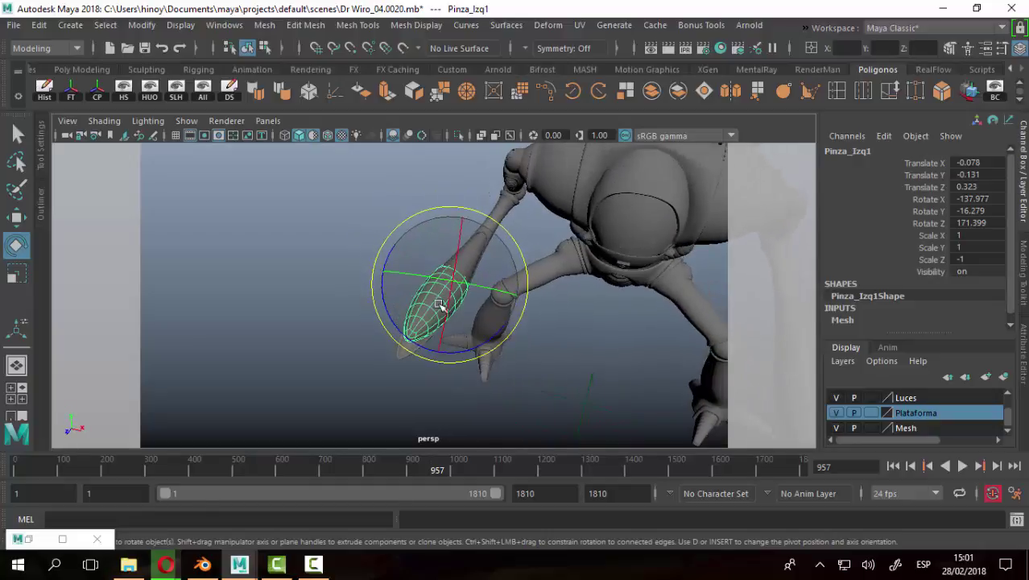
pyautogui.moveTo(459, 277)
pyautogui.keyDown('alt'); pyautogui.mouseDown()
pyautogui.moveTo(456, 373)
pyautogui.moveTo(436, 367)
pyautogui.mouseUp(); pyautogui.keyUp('alt')
# Check the Brazo_Izq1 arm and Pinza_Izq1 claw selections and review the robot from a front three-quarter view.
pyautogui.click(337, 282)
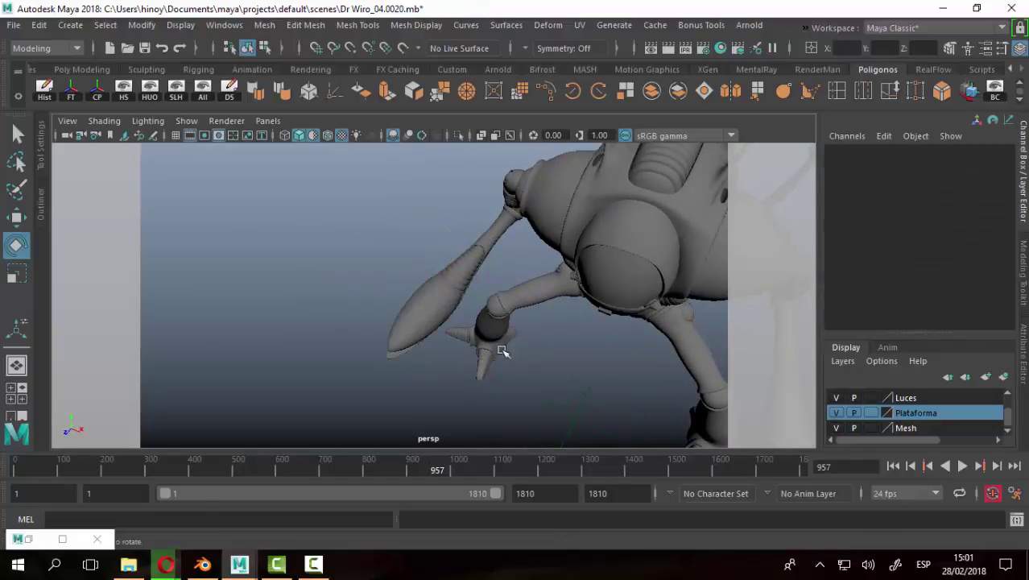
pyautogui.click(417, 306)
pyautogui.click(289, 304)
pyautogui.click(422, 305)
pyautogui.moveTo(493, 375)
pyautogui.keyDown('alt'); pyautogui.mouseDown()
pyautogui.moveTo(509, 392)
pyautogui.moveTo(490, 361)
pyautogui.moveTo(345, 319)
pyautogui.moveTo(340, 280)
pyautogui.moveTo(317, 248)
pyautogui.moveTo(356, 242)
pyautogui.moveTo(643, 276)
pyautogui.moveTo(616, 266)
pyautogui.moveTo(574, 294)
pyautogui.mouseUp(); pyautogui.keyUp('alt')
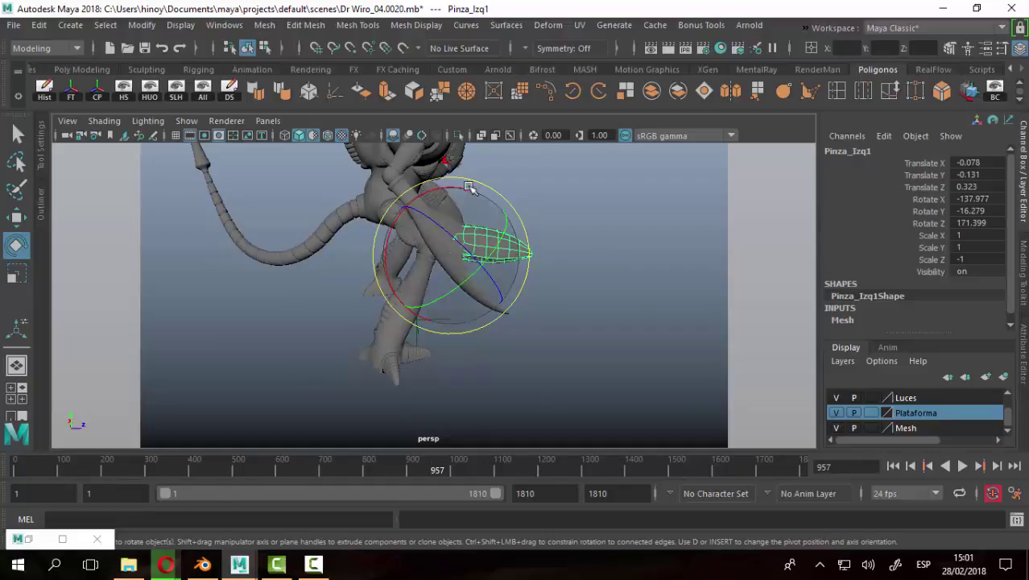
pyautogui.keyDown('alt'); pyautogui.moveTo(642, 341); pyautogui.dragTo(366, 296); pyautogui.keyUp('alt')
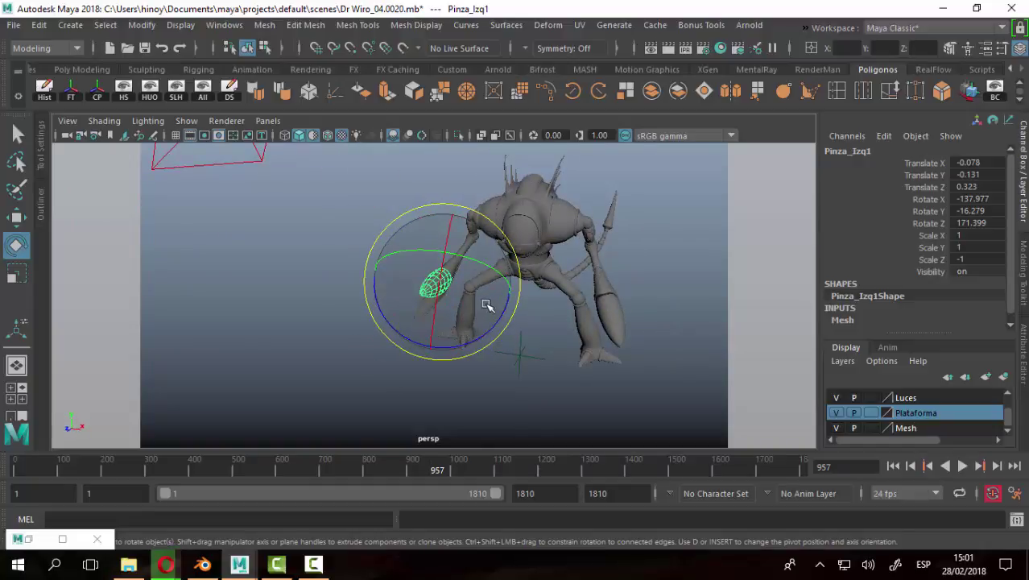
pyautogui.moveTo(447, 281)
pyautogui.keyDown('alt'); pyautogui.mouseDown()
pyautogui.moveTo(471, 315)
pyautogui.moveTo(439, 294)
pyautogui.mouseUp(); pyautogui.keyUp('alt')
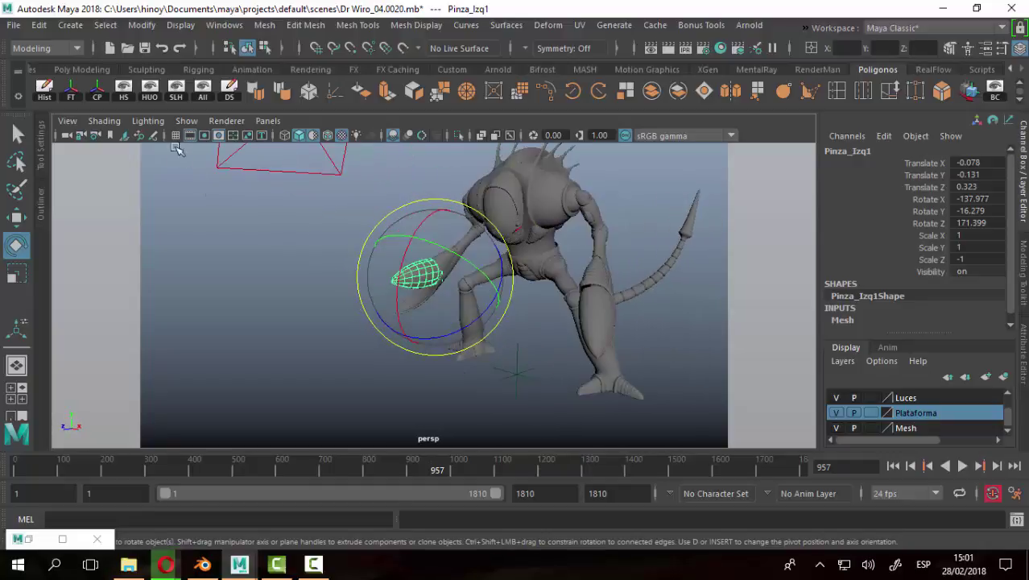
# Turn off Use Default Material to show the robot's own materials, and clear the selection.
pyautogui.click(104, 121)
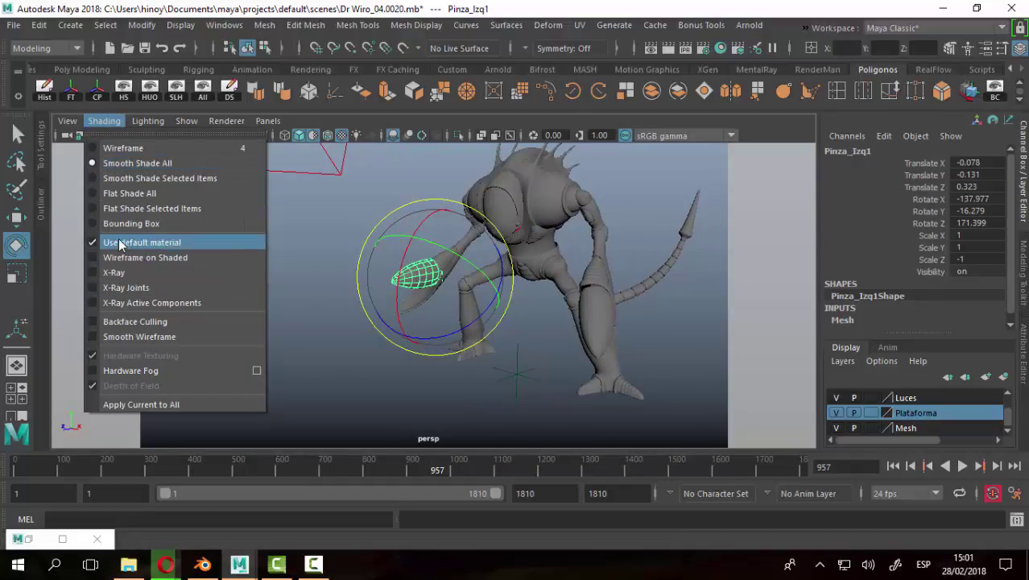
pyautogui.click(121, 243)
pyautogui.keyDown('alt'); pyautogui.moveTo(616, 317); pyautogui.dragTo(525, 322); pyautogui.keyUp('alt')
pyautogui.click(591, 320)
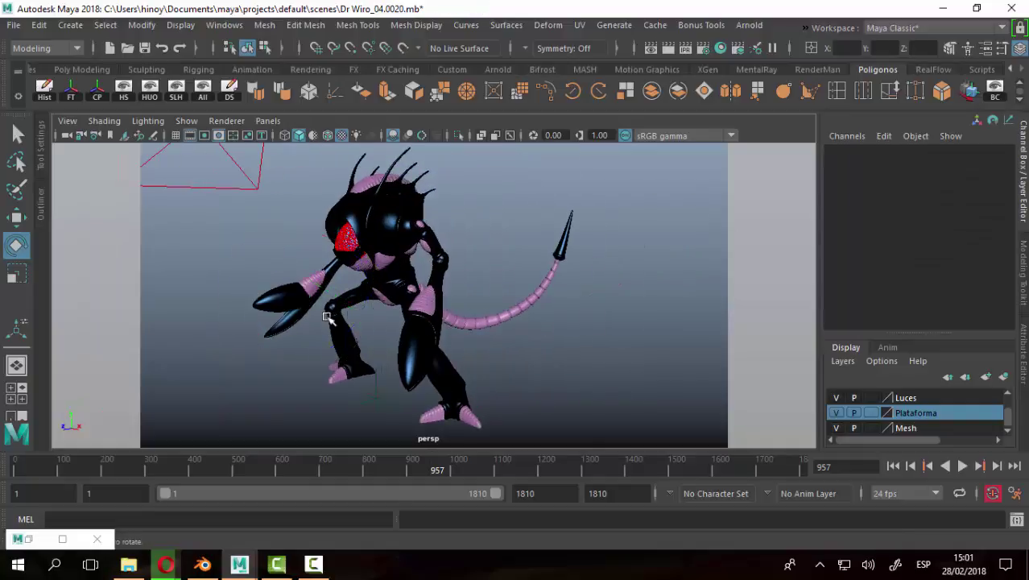
pyautogui.moveTo(591, 320)
pyautogui.keyDown('alt'); pyautogui.mouseDown()
pyautogui.moveTo(425, 306)
pyautogui.moveTo(673, 157)
pyautogui.mouseUp(); pyautogui.keyUp('alt')
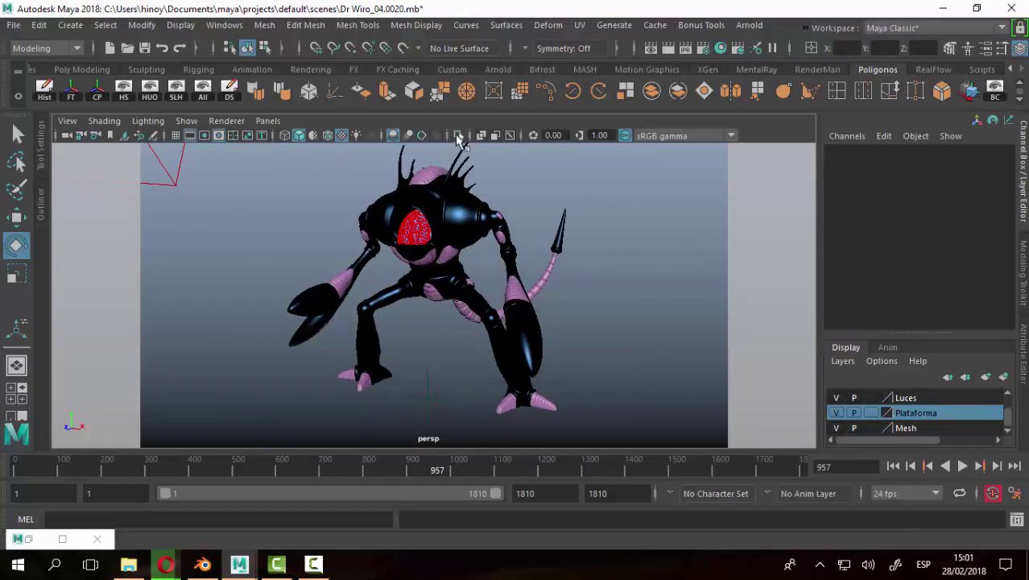
# Enable all scene lights with shadows and move the timeline to frame 1108.
pyautogui.click(202, 90)
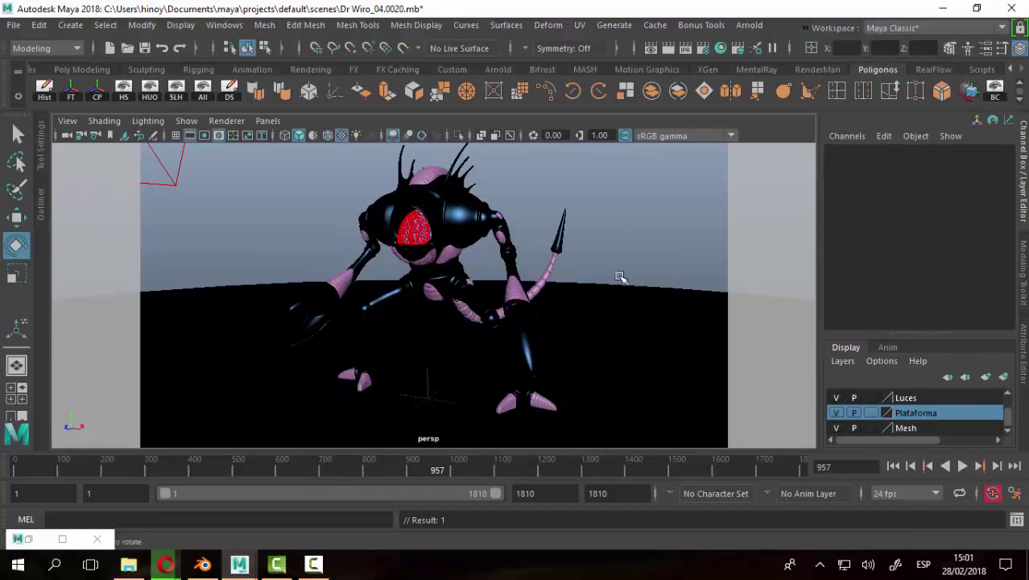
pyautogui.moveTo(346, 481)
pyautogui.mouseDown()
pyautogui.moveTo(264, 471)
pyautogui.moveTo(395, 459)
pyautogui.moveTo(505, 467)
pyautogui.mouseUp()
pyautogui.moveTo(477, 335)
pyautogui.keyDown('alt'); pyautogui.mouseDown()
pyautogui.moveTo(533, 322)
pyautogui.moveTo(513, 316)
pyautogui.mouseUp(); pyautogui.keyUp('alt')
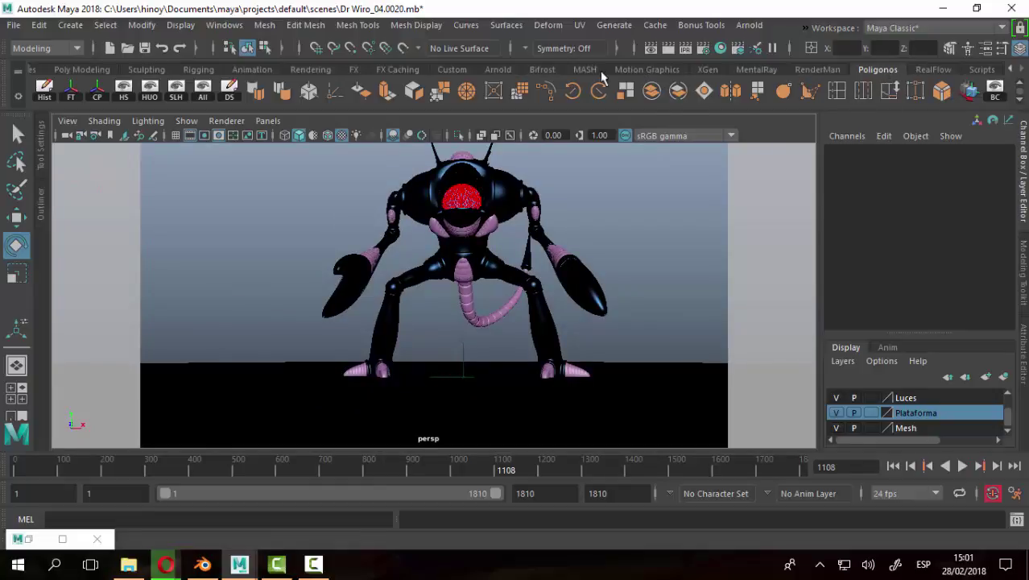
# Open the Arnold Render View from the Arnold shelf and orbit the camera to update the live render.
pyautogui.click(498, 69)
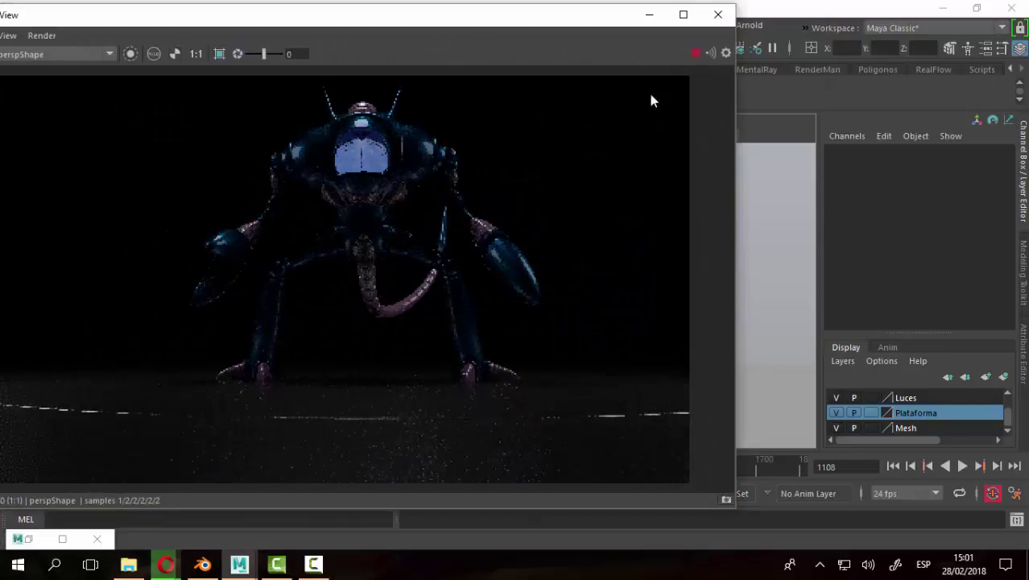
pyautogui.keyDown('alt'); pyautogui.moveTo(763, 271); pyautogui.dragTo(861, 271); pyautogui.keyUp('alt')
pyautogui.keyDown('alt'); pyautogui.moveTo(717, 280); pyautogui.dragTo(712, 284, button='middle'); pyautogui.keyUp('alt')
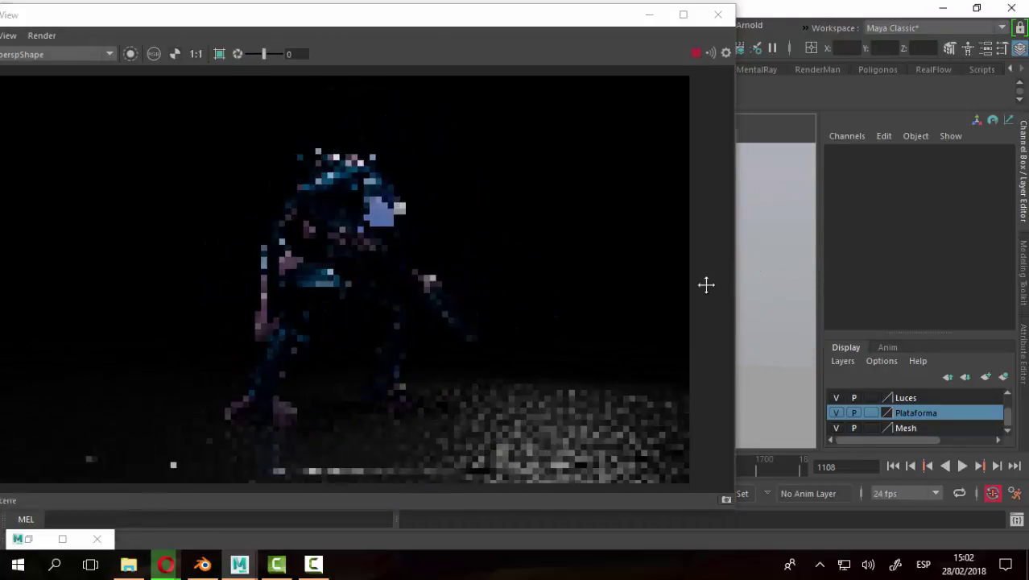
pyautogui.keyDown('alt'); pyautogui.moveTo(770, 285); pyautogui.dragTo(859, 282); pyautogui.keyUp('alt')
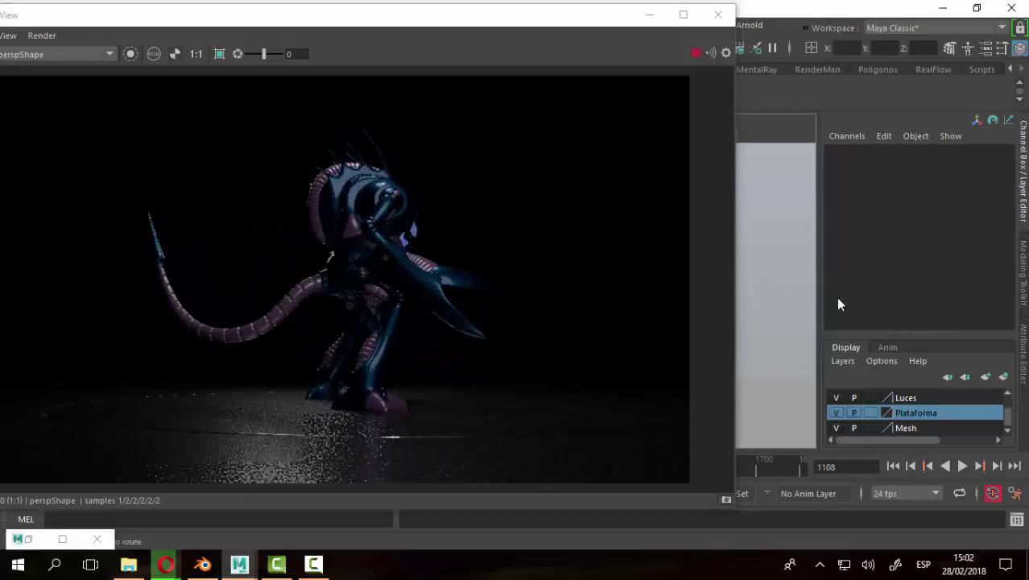
pyautogui.keyDown('alt'); pyautogui.moveTo(798, 290); pyautogui.dragTo(661, 297); pyautogui.keyUp('alt')
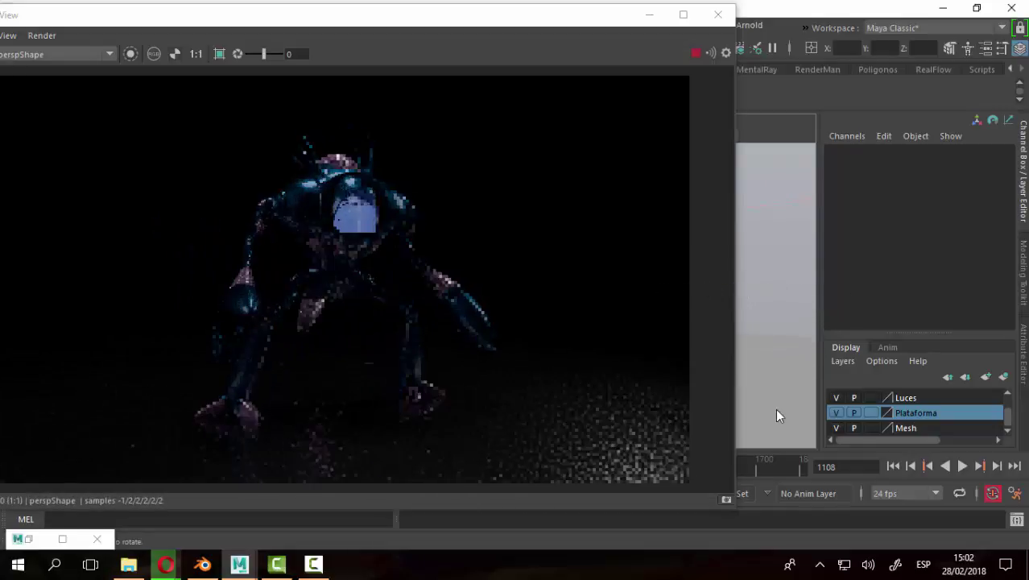